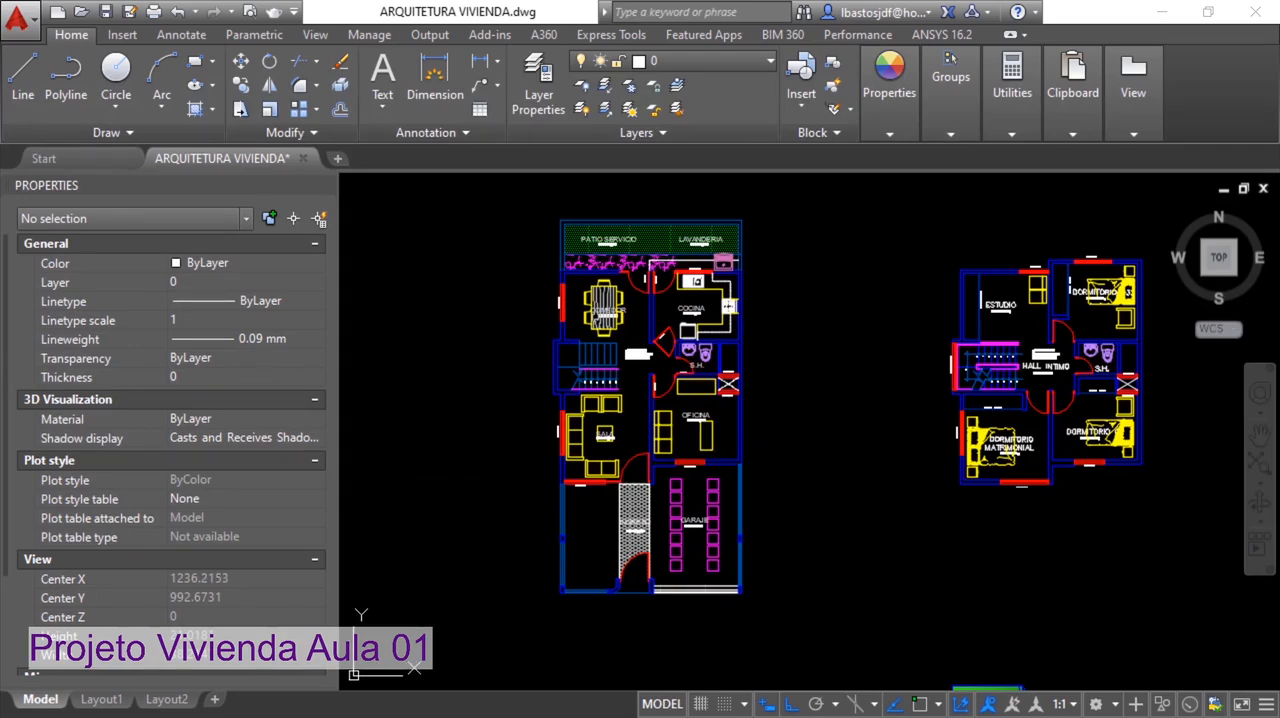
Look over the house drawing's floor plans, roof plan and facade elevations to see how they are laid out
scroll(704, 312, up, 2)
scroll(584, 318, up, 2)
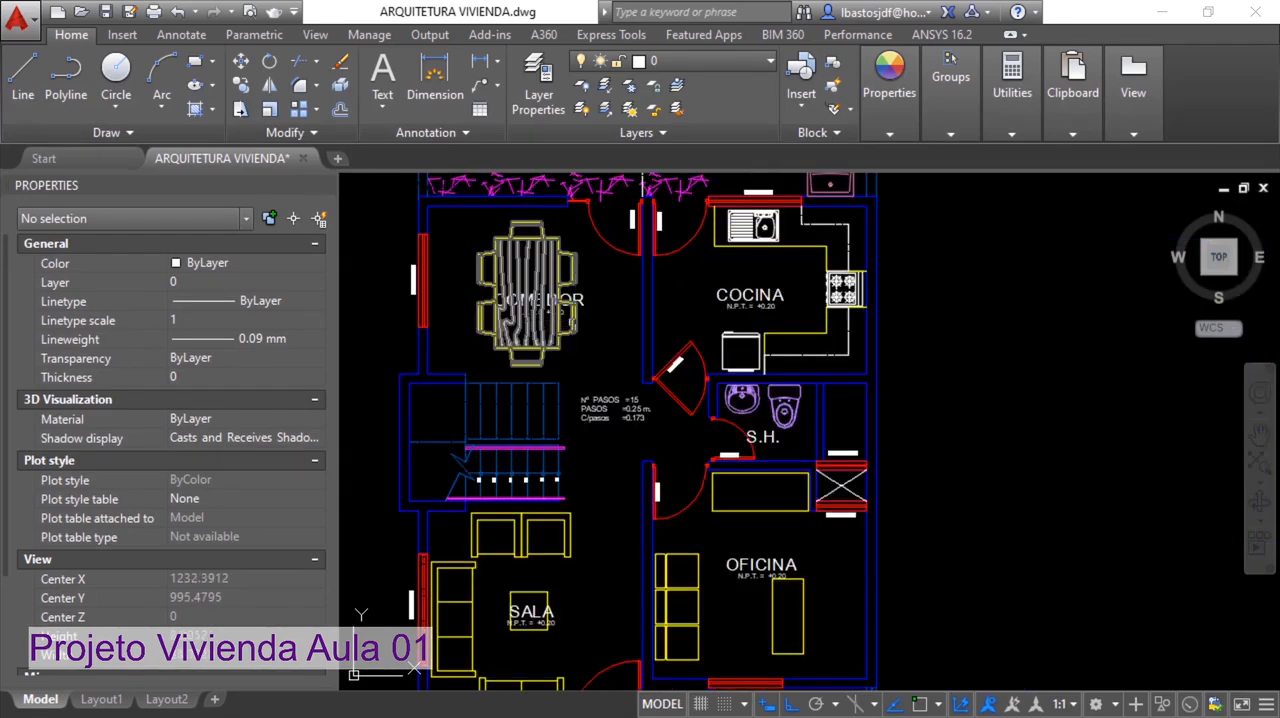
scroll(615, 345, down, 4)
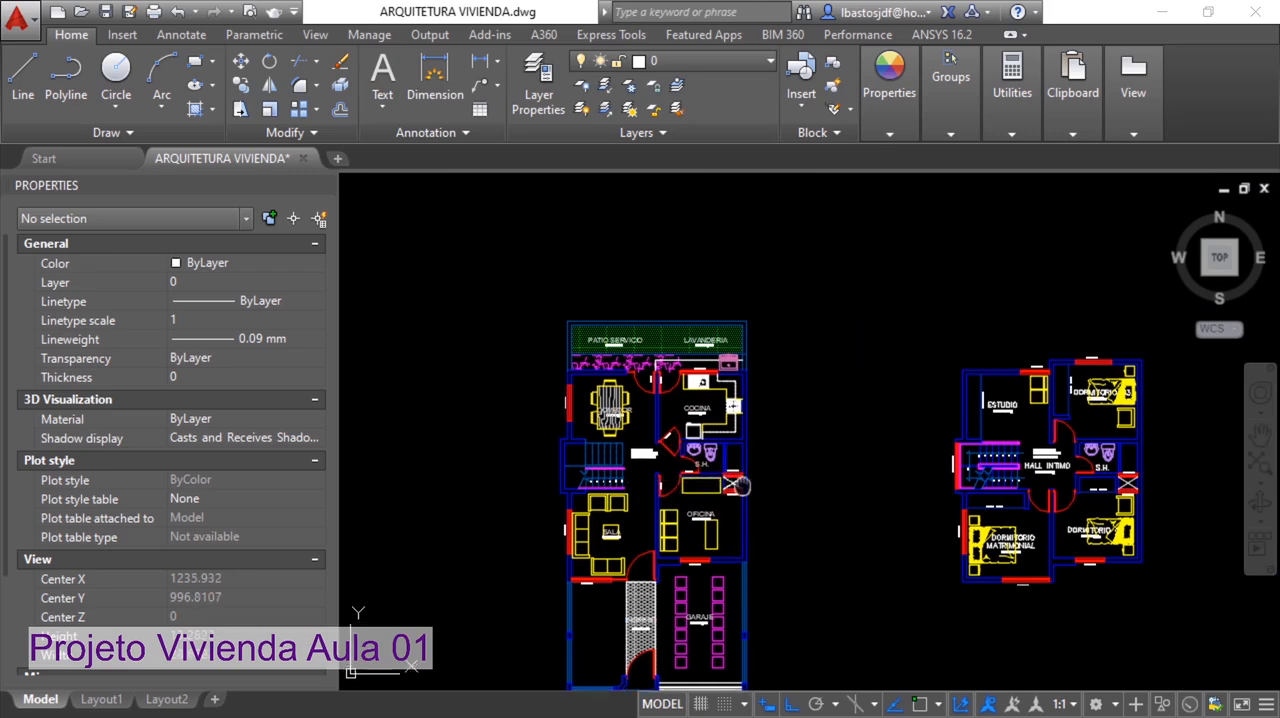
middle_drag(788, 419, 714, 419)
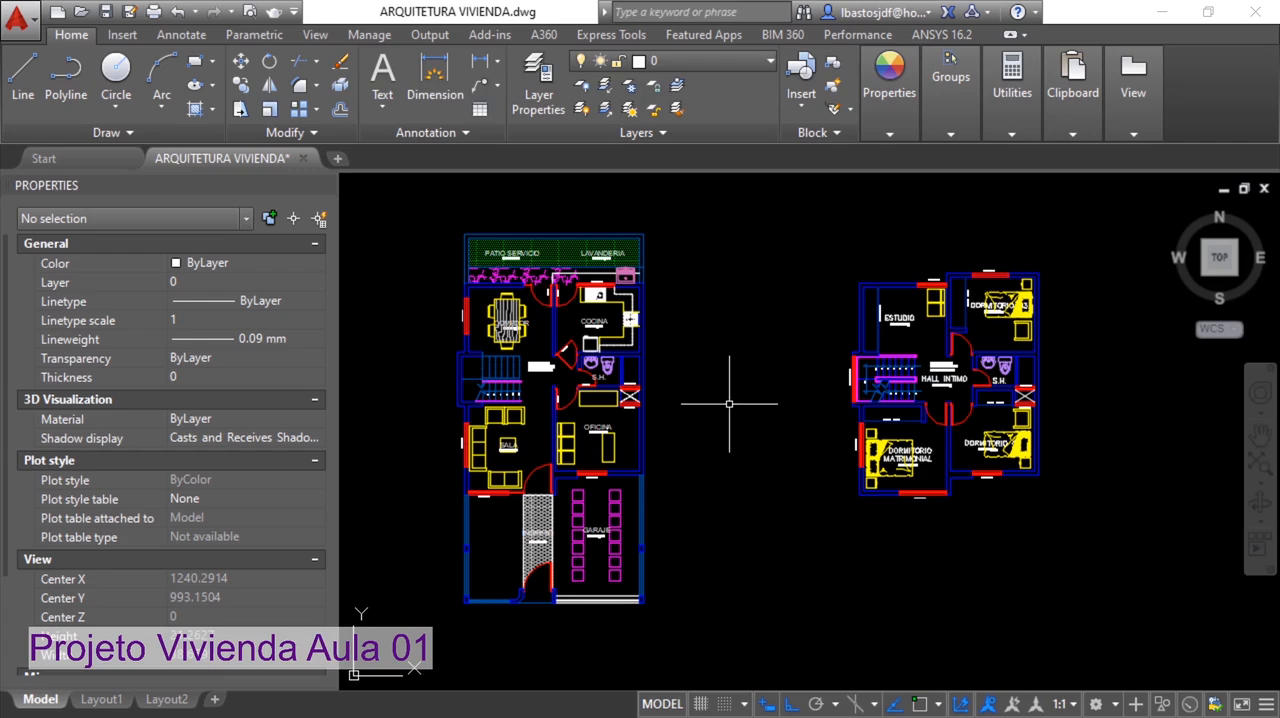
middle_drag(790, 445, 713, 420)
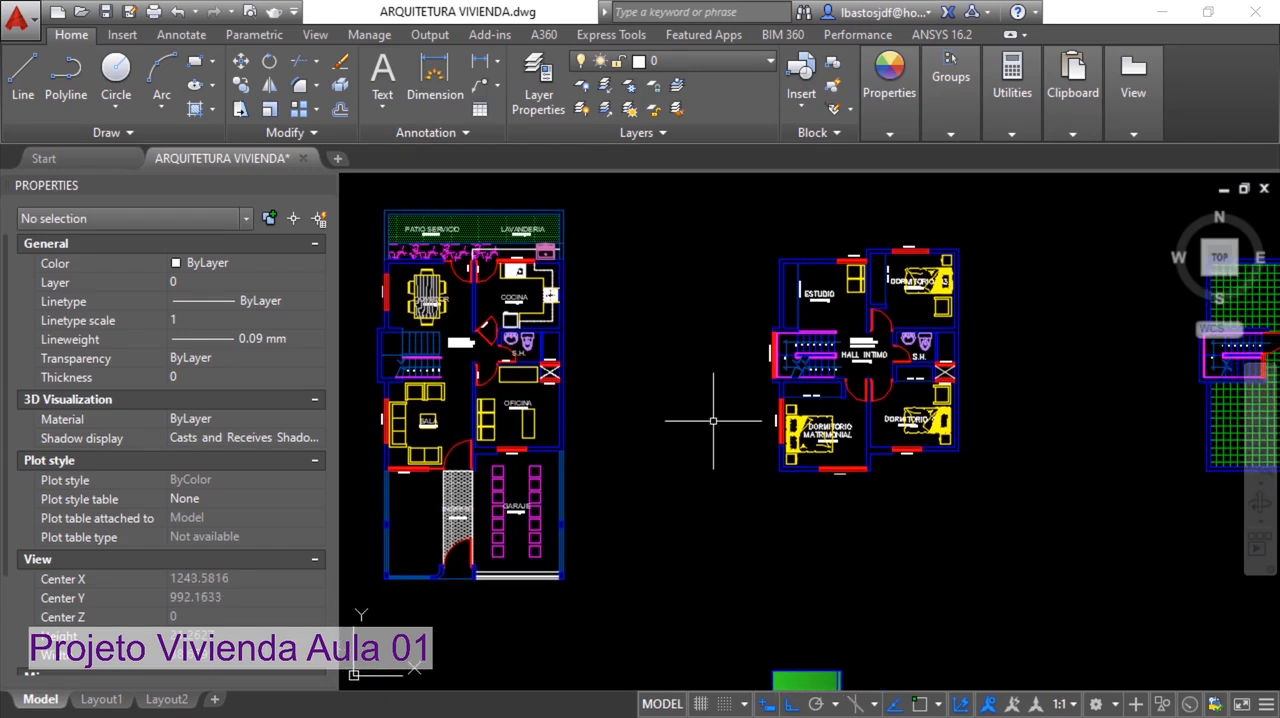
scroll(762, 425, down, 2)
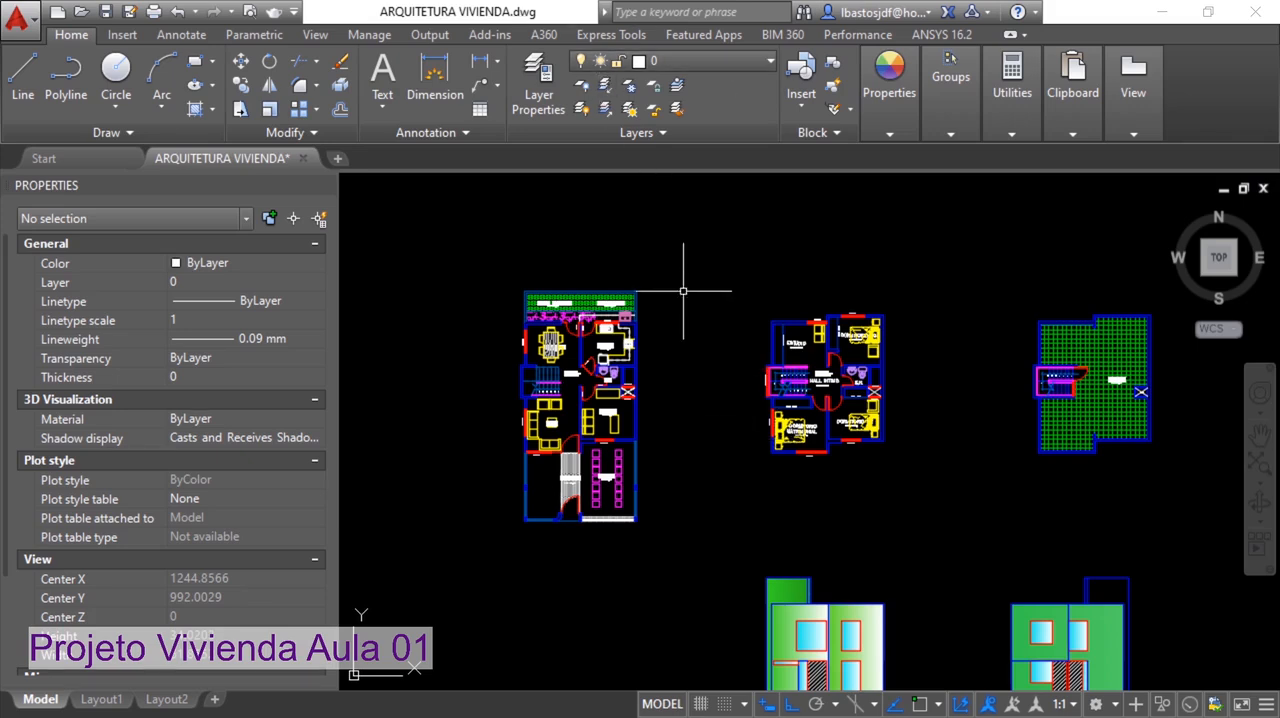
middle_drag(701, 308, 630, 252)
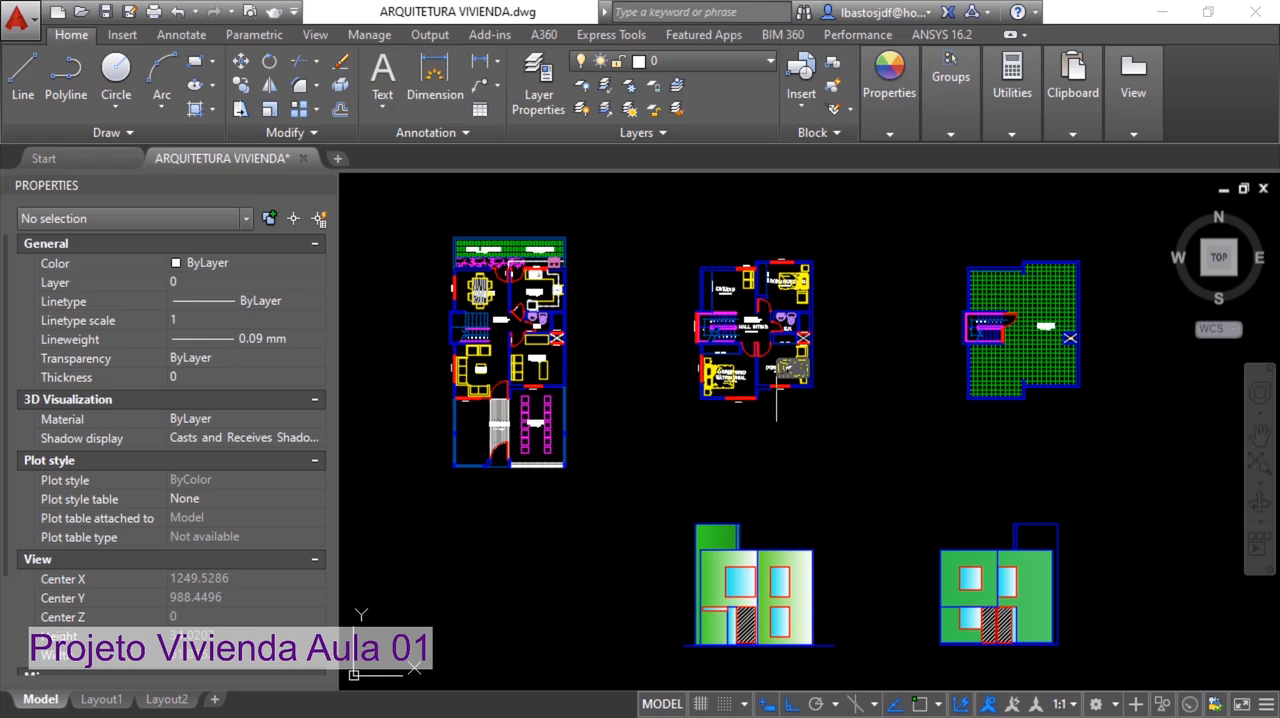
Examine the ground-floor plan room by room, including the living room, entrance, garage, stairs, kitchen, dining room and office
scroll(480, 351, up, 2)
scroll(480, 351, up, 2)
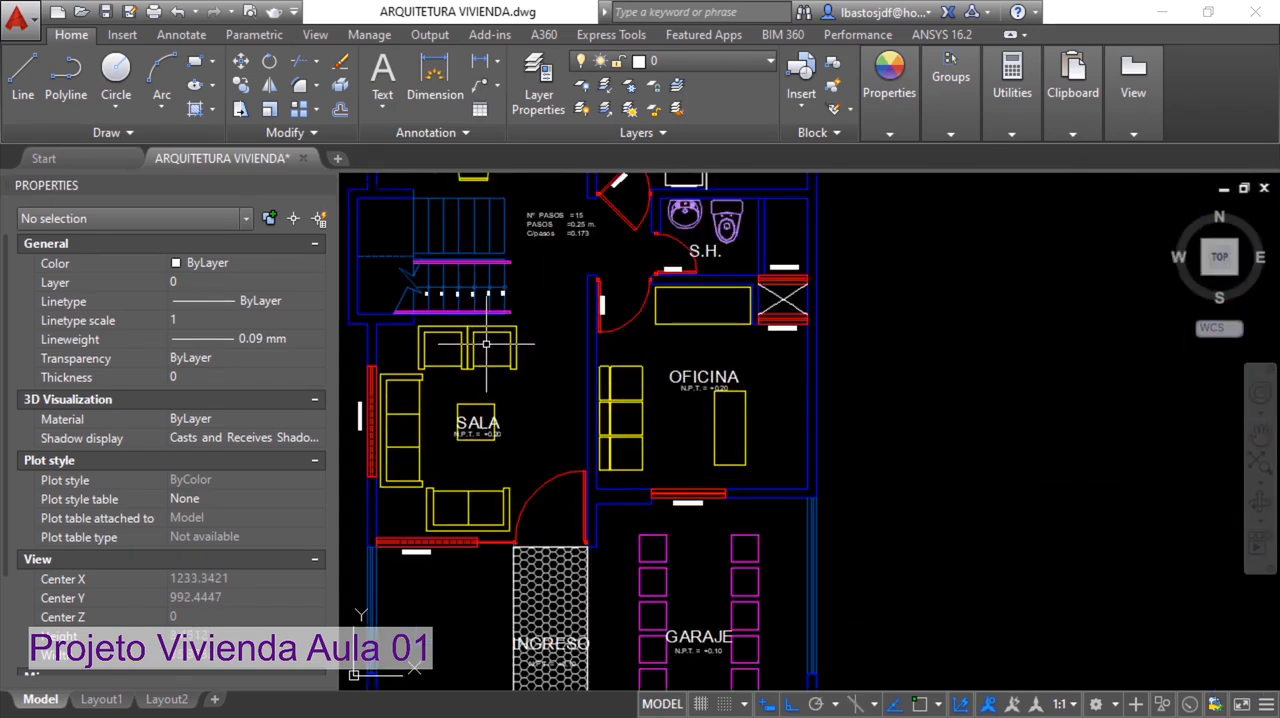
middle_drag(492, 354, 613, 355)
middle_drag(707, 621, 688, 467)
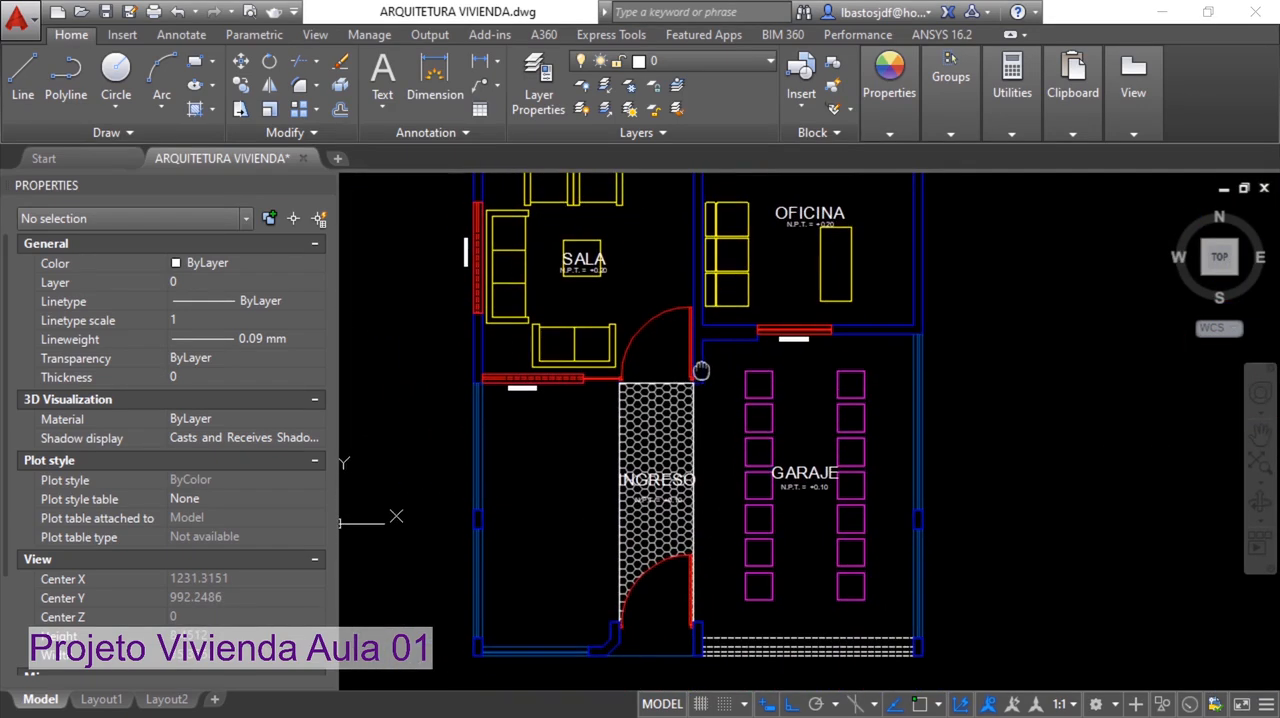
scroll(783, 466, down, 2)
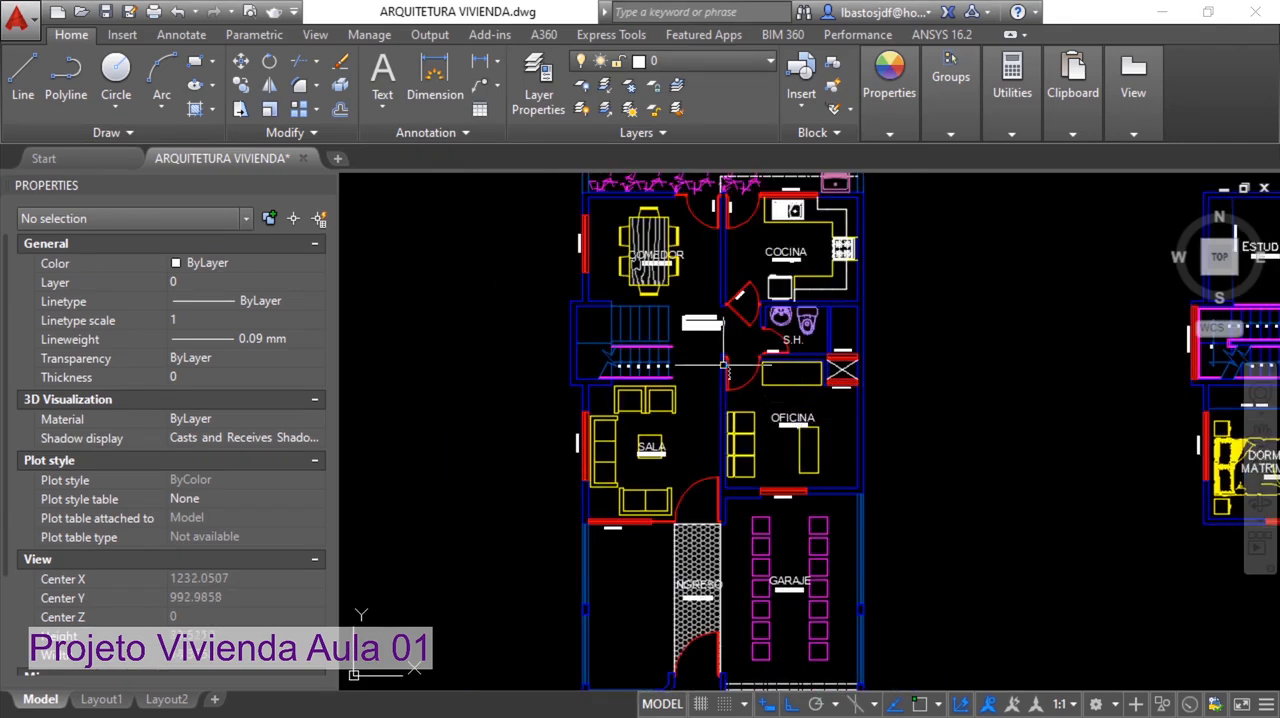
scroll(663, 328, up, 2)
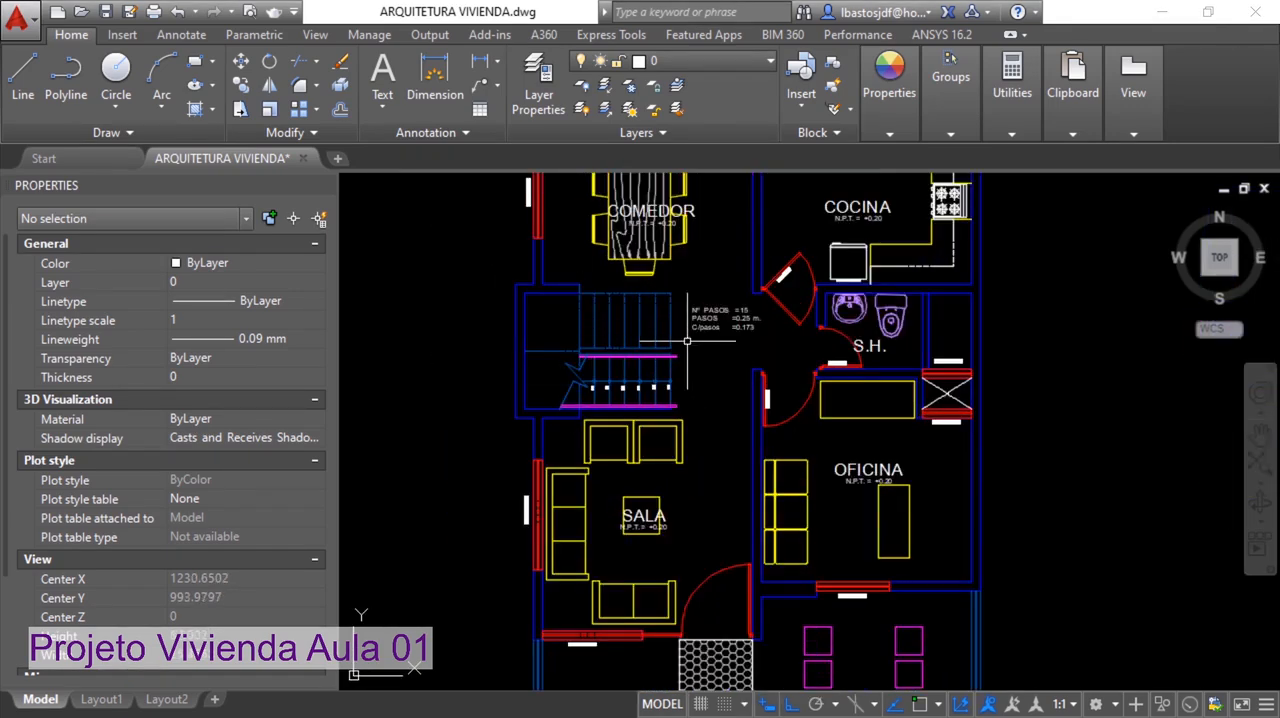
middle_drag(682, 347, 590, 415)
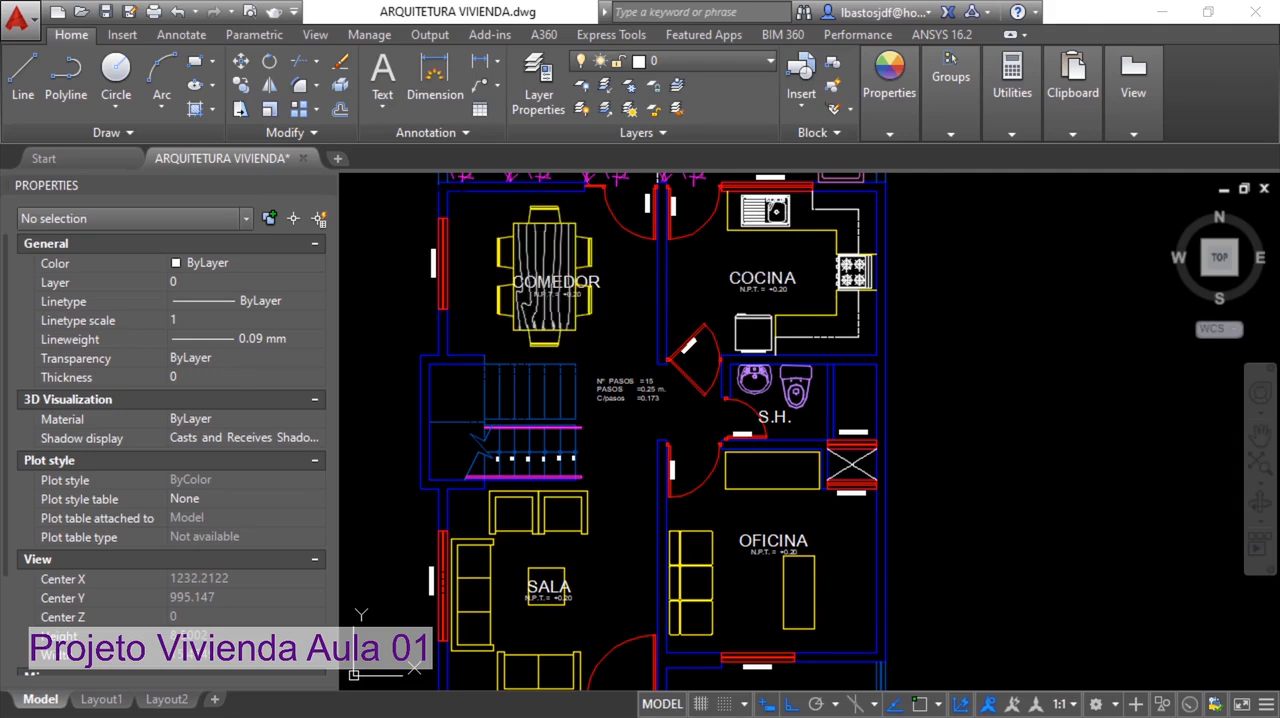
middle_drag(783, 363, 717, 283)
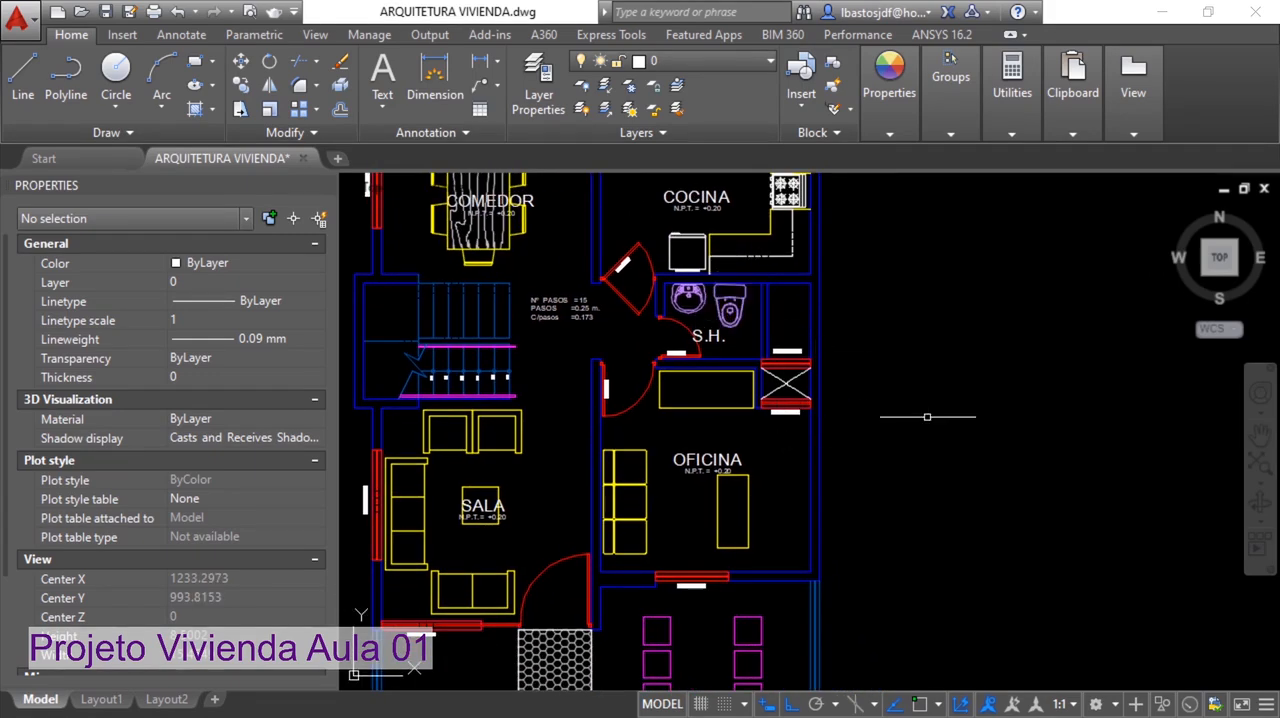
Examine the upper-floor plan with its bedrooms and study, and the roof plan, along with the overall layout
scroll(923, 409, down, 5)
scroll(905, 345, up, 4)
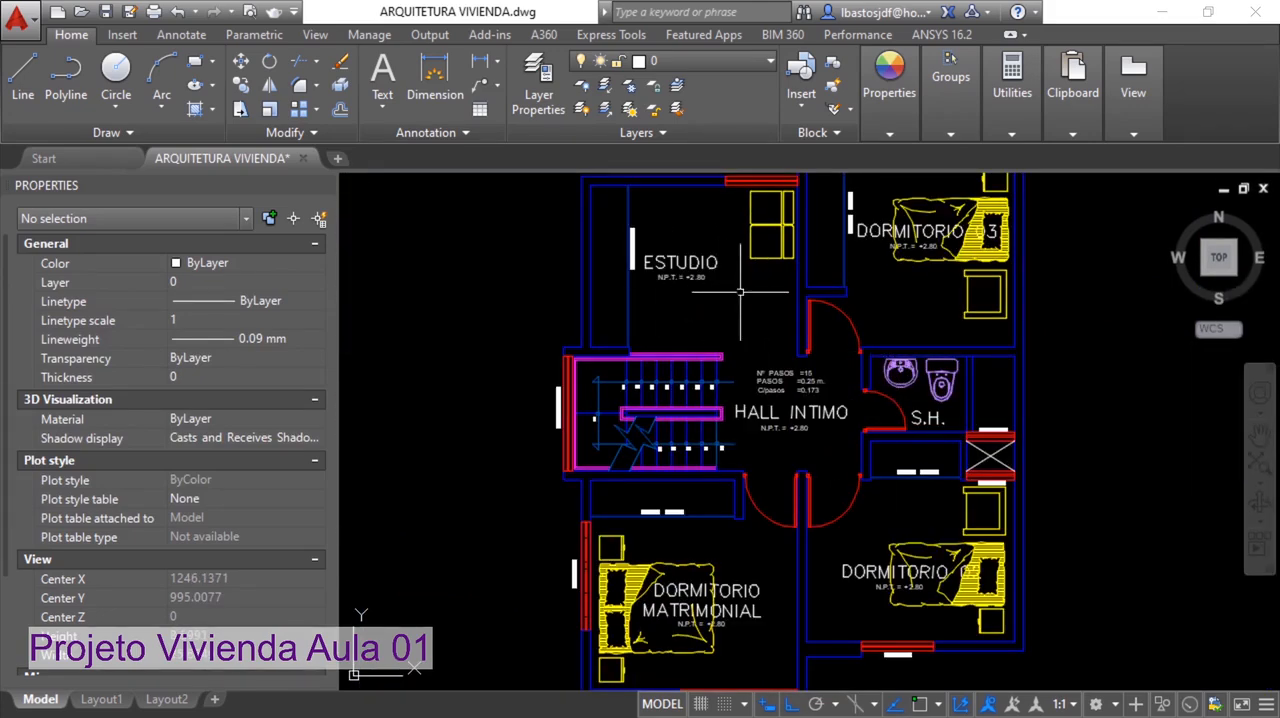
mouse_move(737, 299)
middle_down()
mouse_move(645, 262)
mouse_move(606, 321)
mouse_move(580, 227)
middle_up()
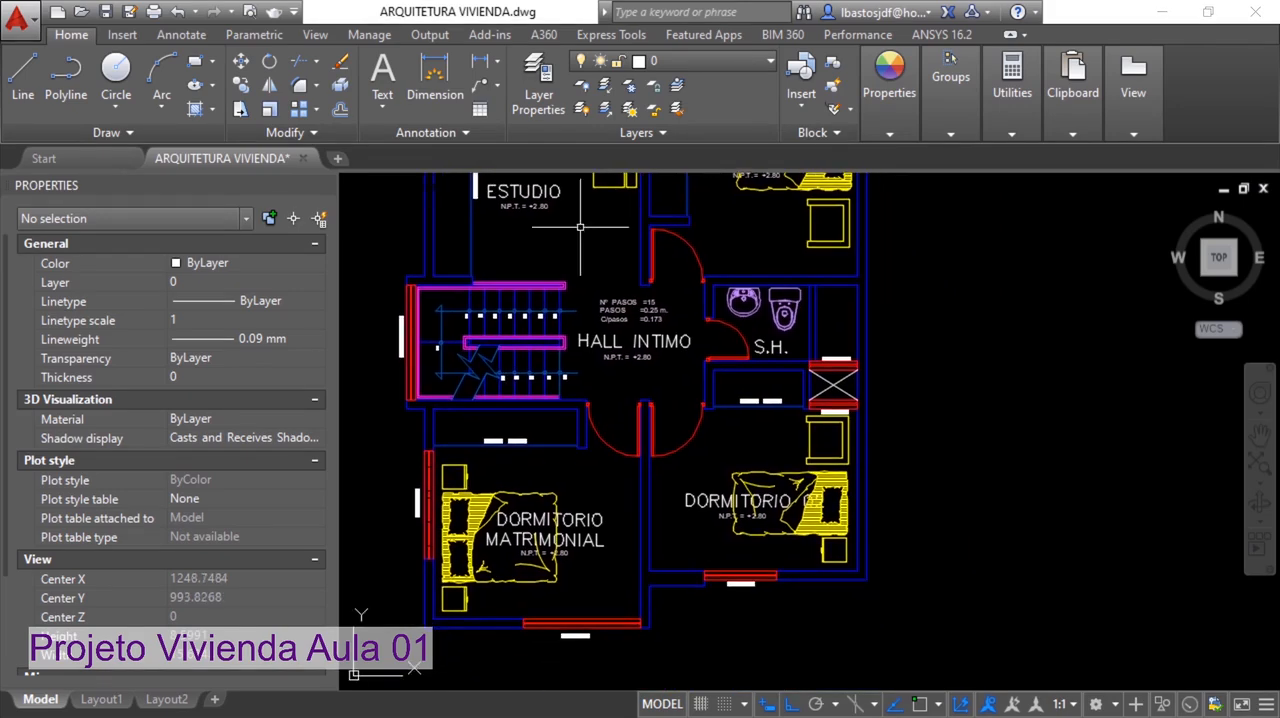
scroll(786, 344, down, 2)
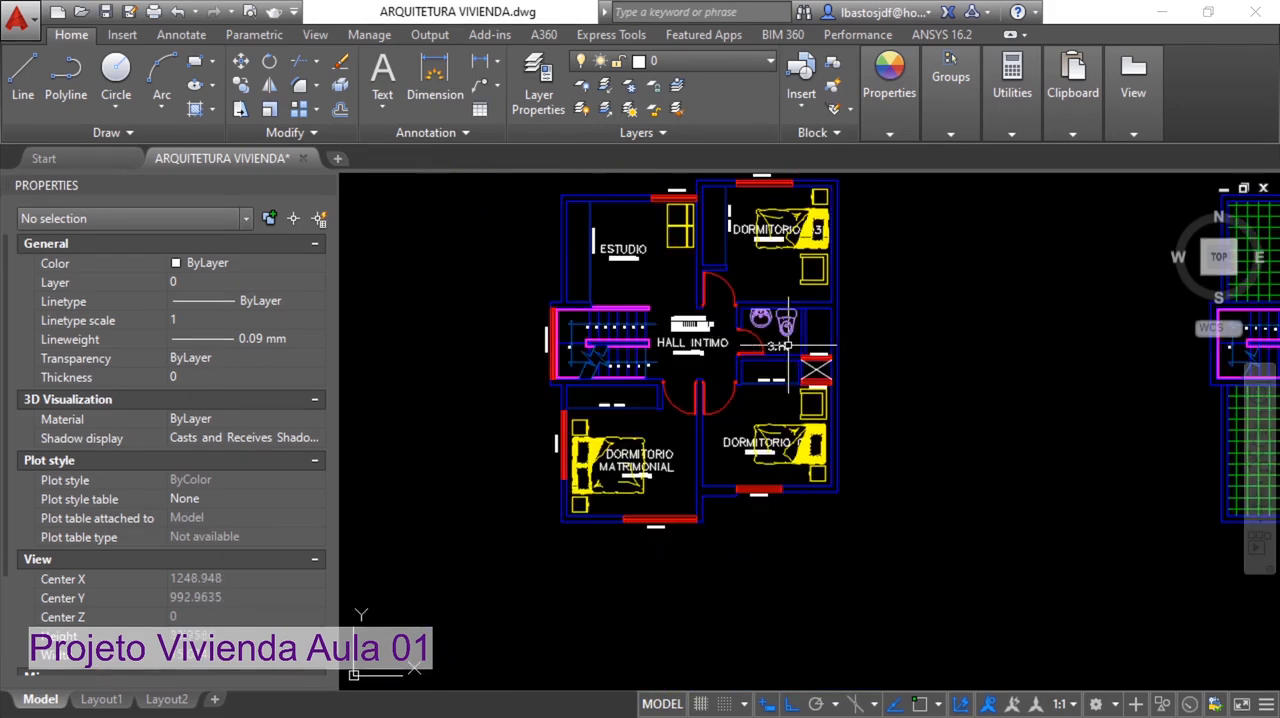
scroll(809, 344, down, 4)
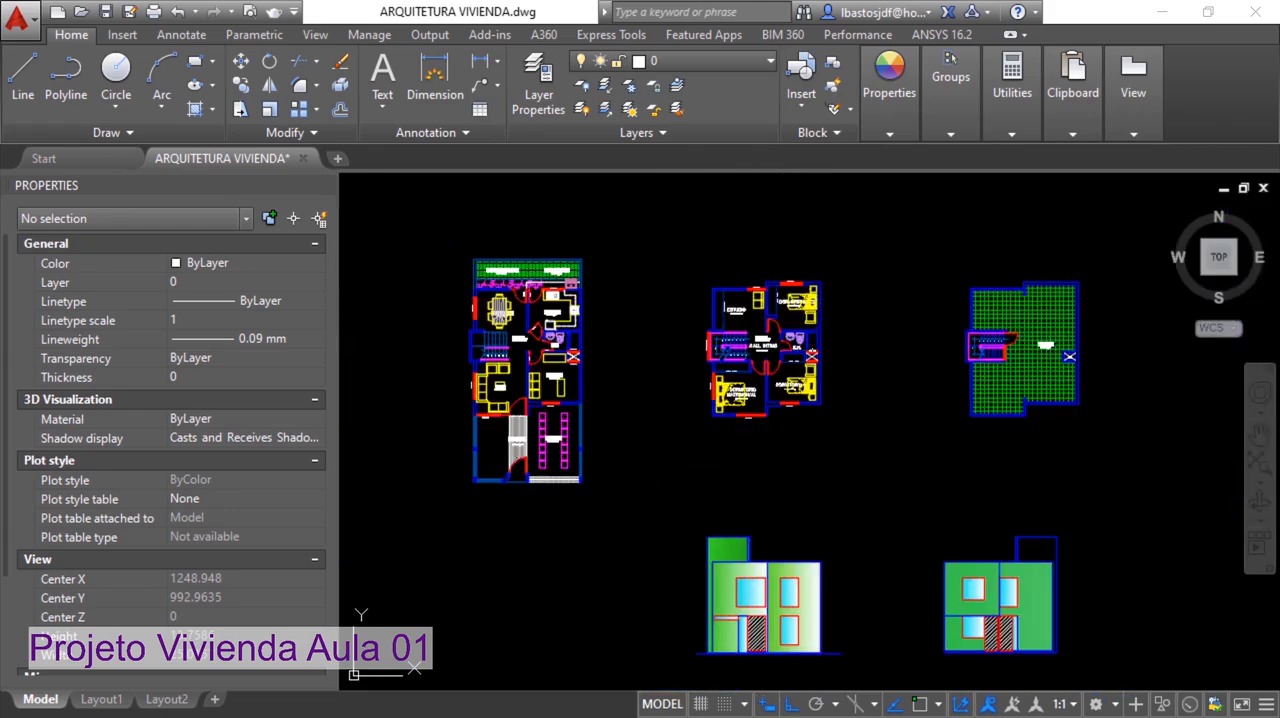
middle_drag(882, 344, 603, 323)
scroll(775, 311, up, 4)
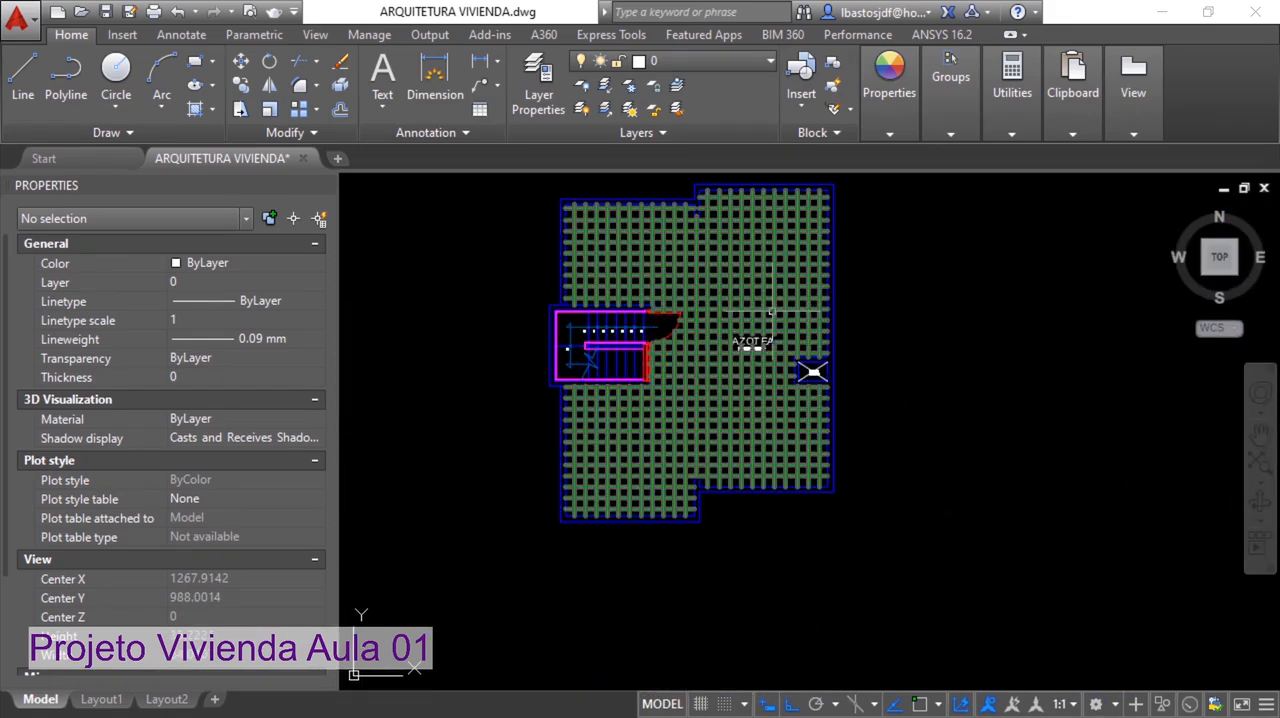
scroll(903, 371, down, 2)
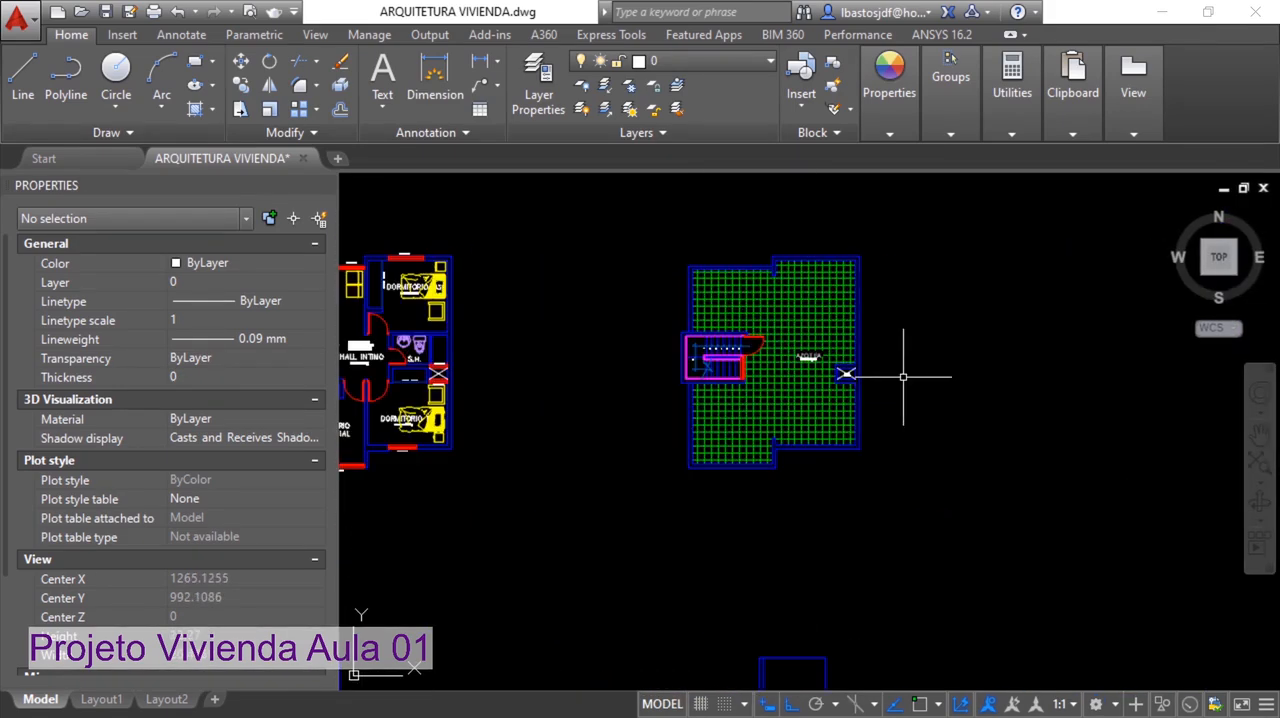
middle_drag(914, 371, 1045, 372)
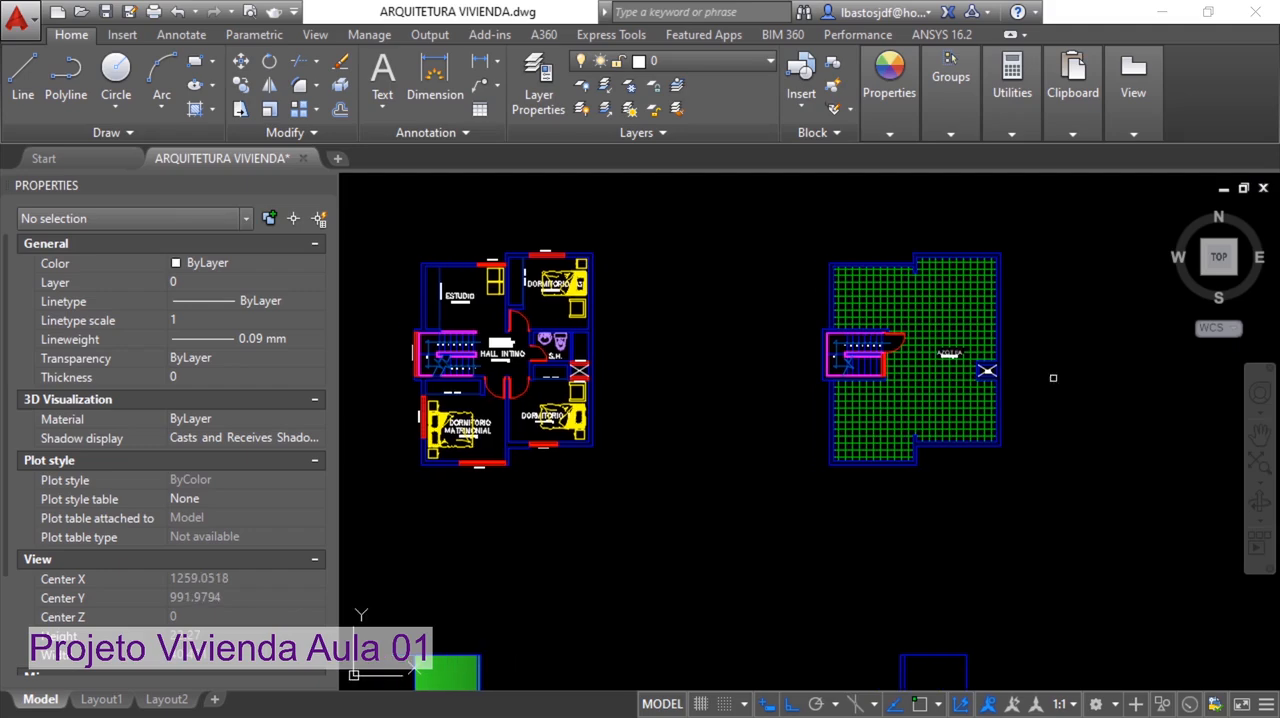
scroll(1045, 370, down, 2)
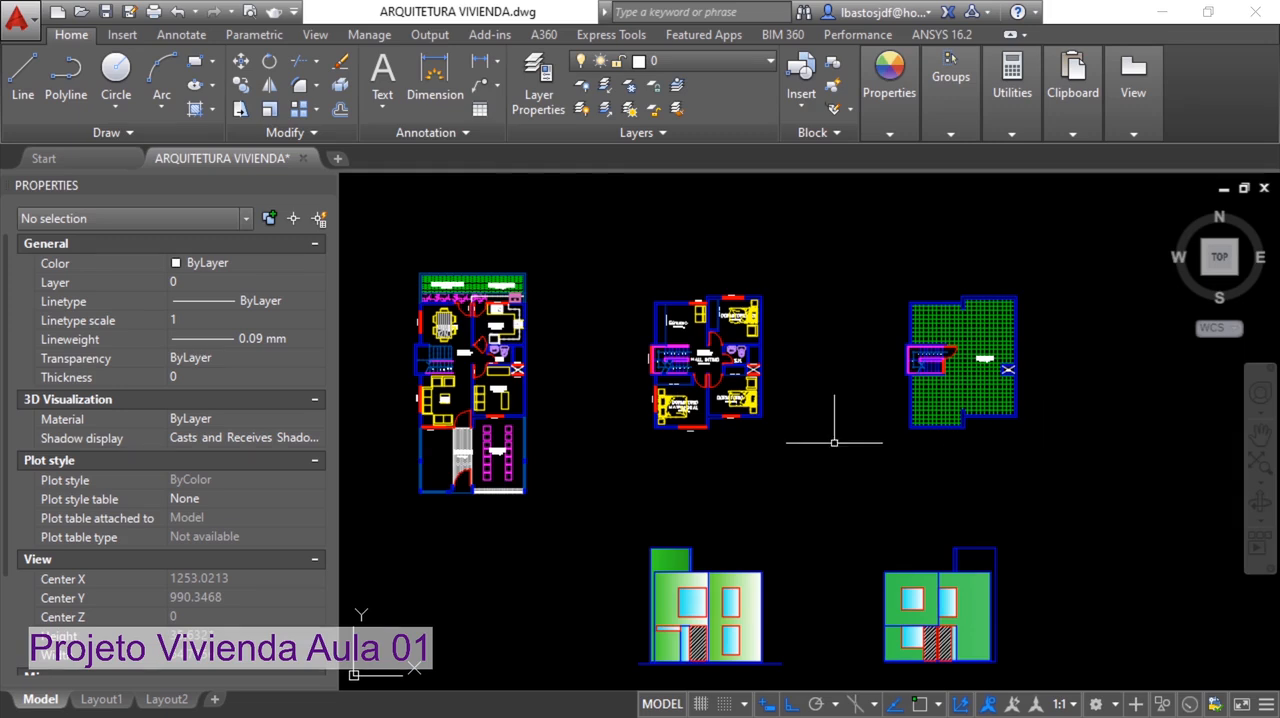
middle_drag(634, 456, 784, 455)
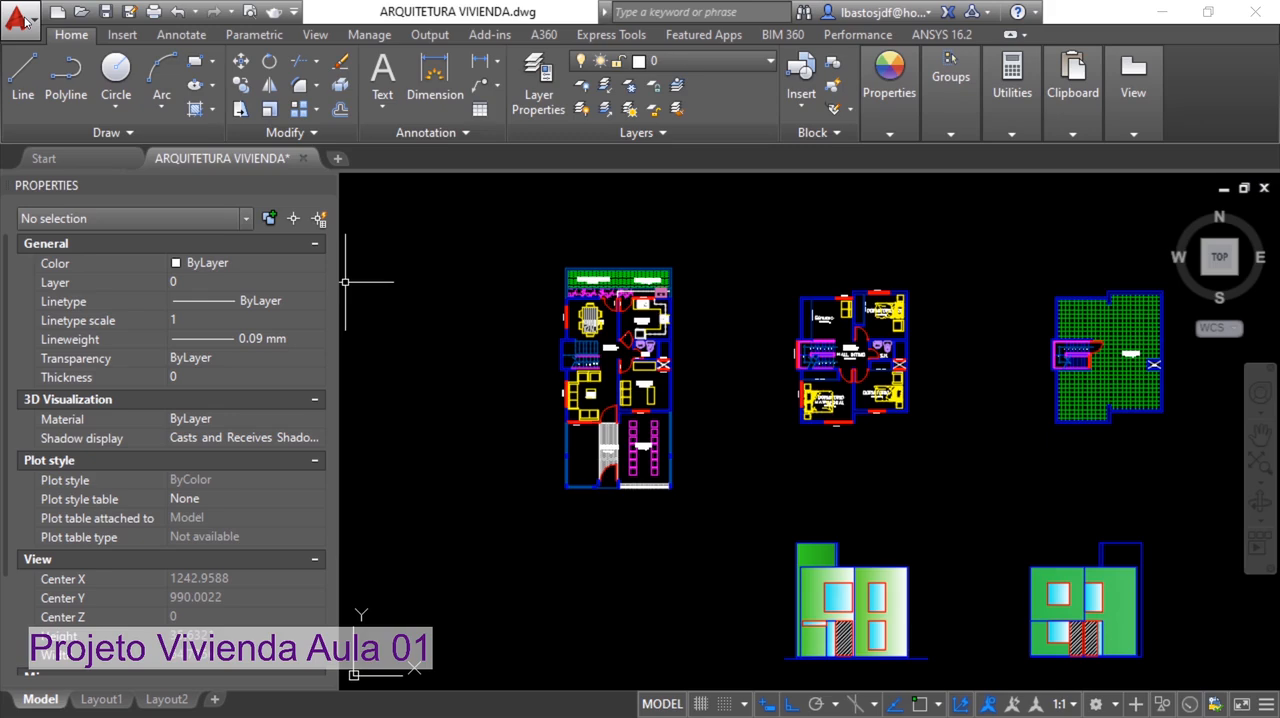
Create a new drawing from the acadiso.dwt template
click(20, 20)
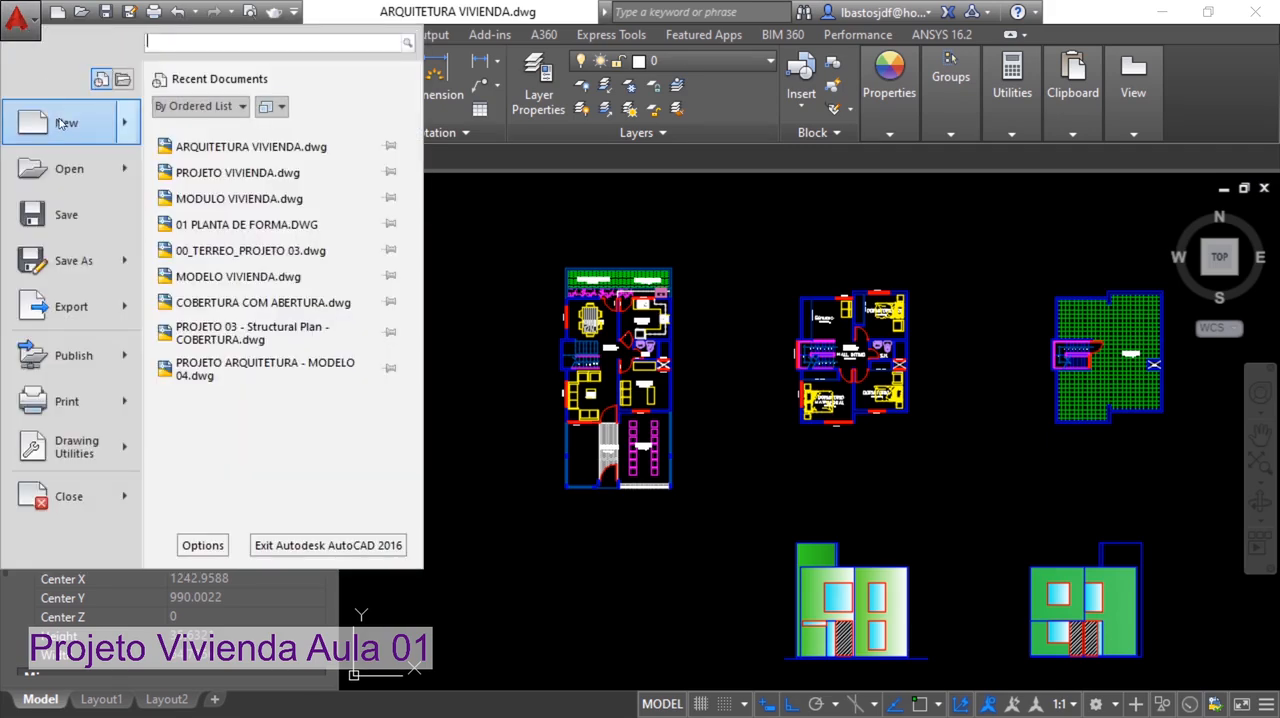
mouse_move(63, 124)
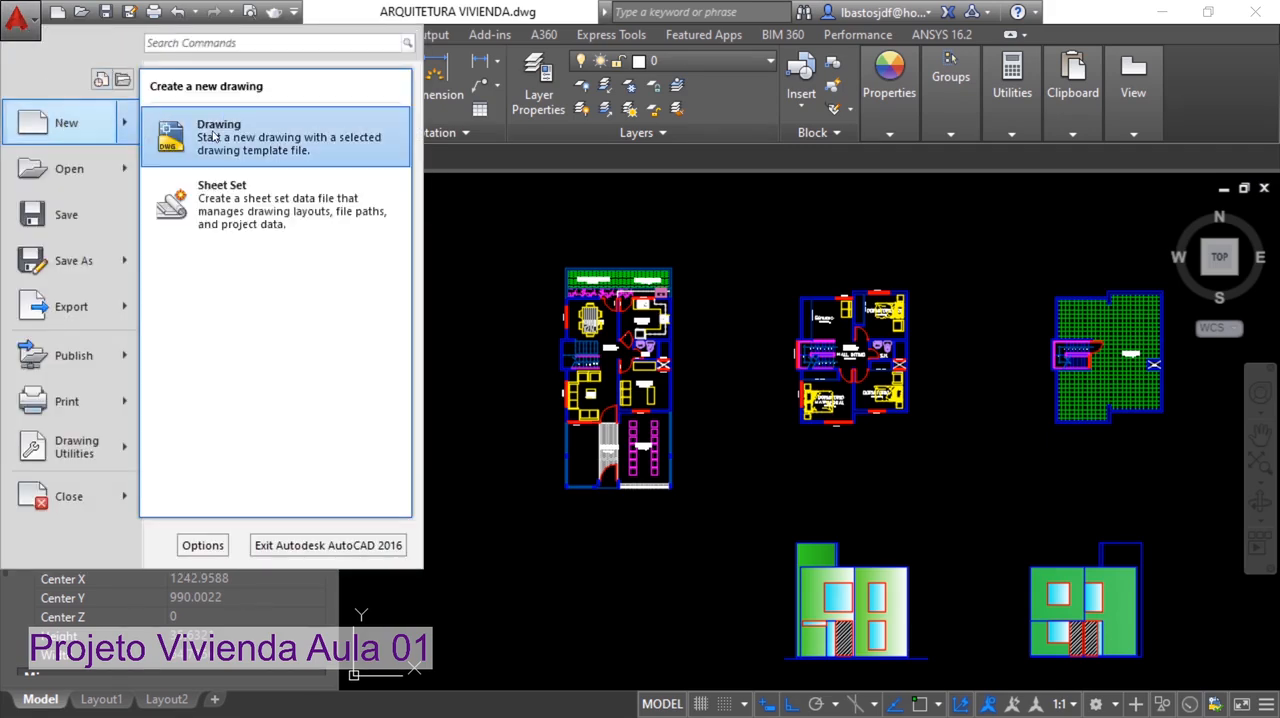
click(218, 135)
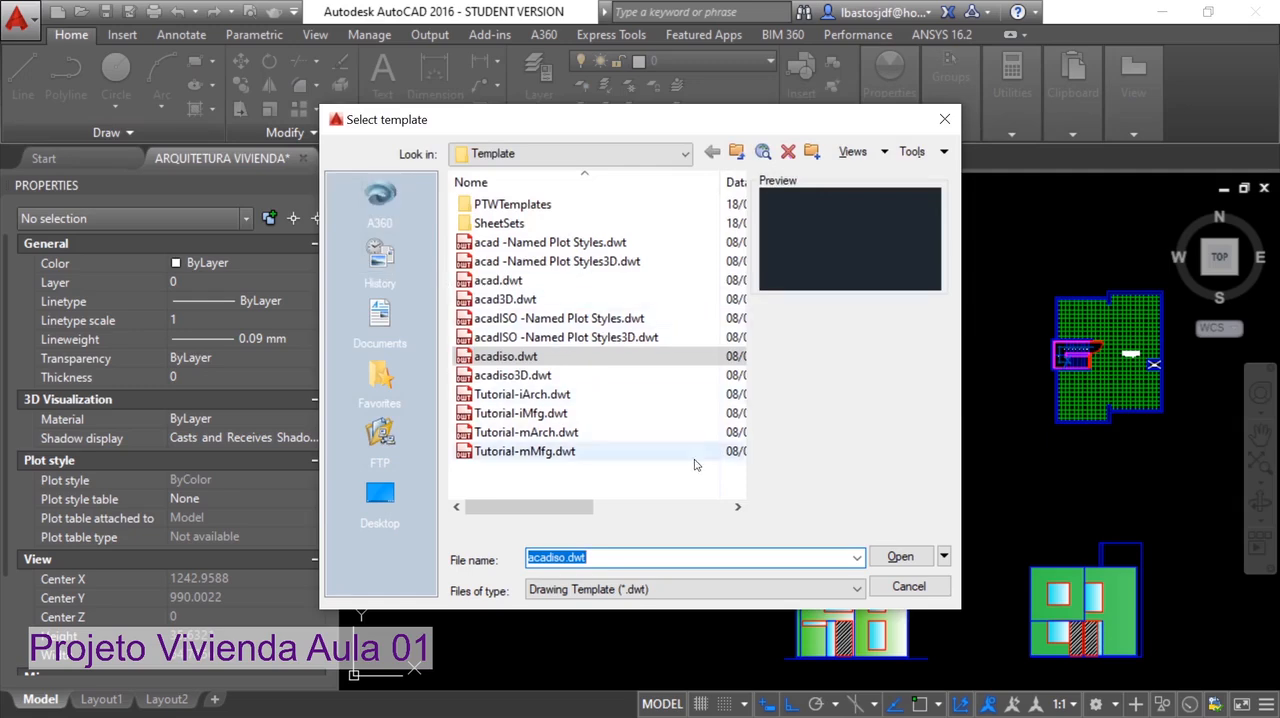
click(897, 558)
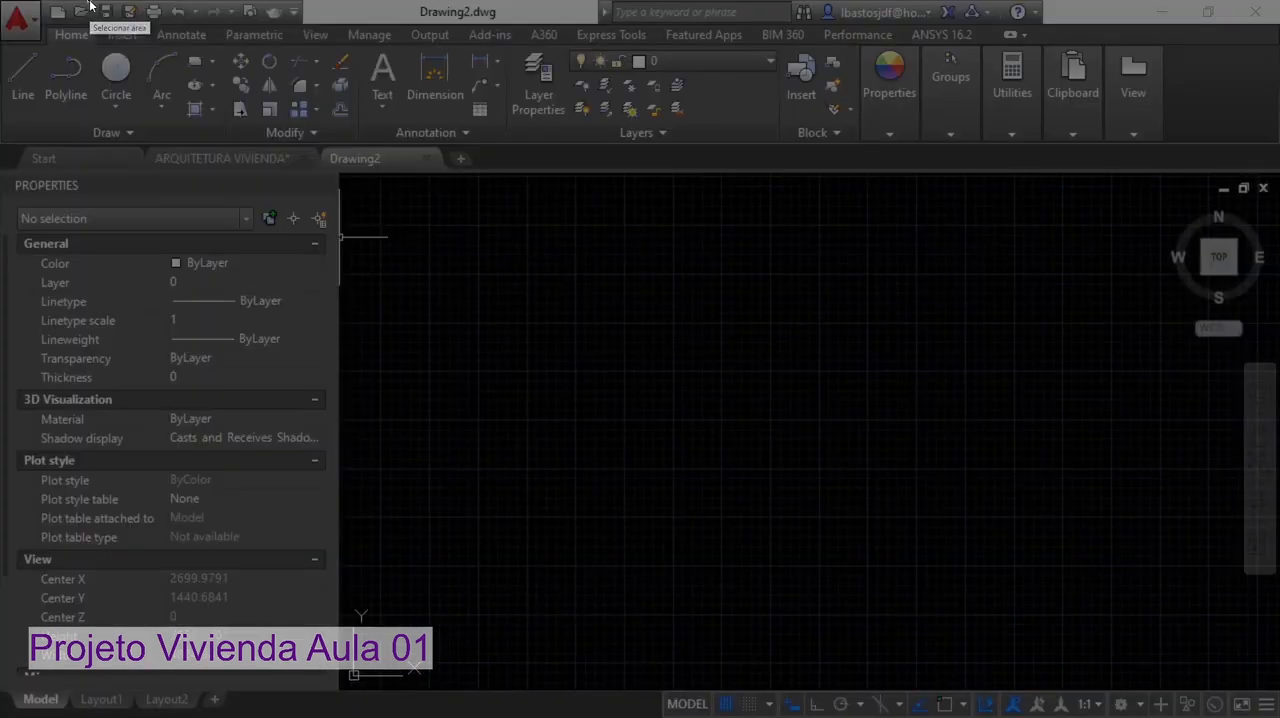
drag(89, 3, 688, 337)
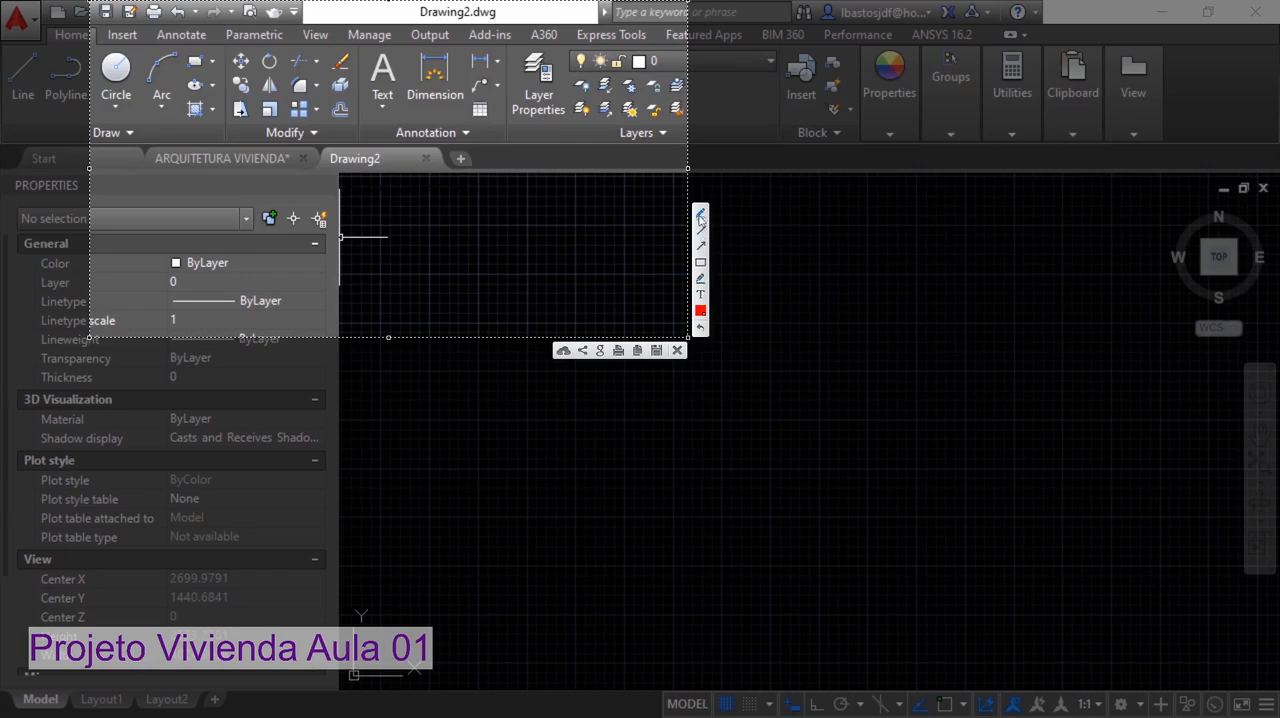
mouse_move(200, 127)
mouse_down()
mouse_move(188, 127)
mouse_move(208, 124)
mouse_up()
drag(345, 138, 340, 130)
key(Escape)
Copy the complete ground-floor plan from the ARQUITETURA VIVIENDA drawing and paste it into the new Drawing2
click(237, 158)
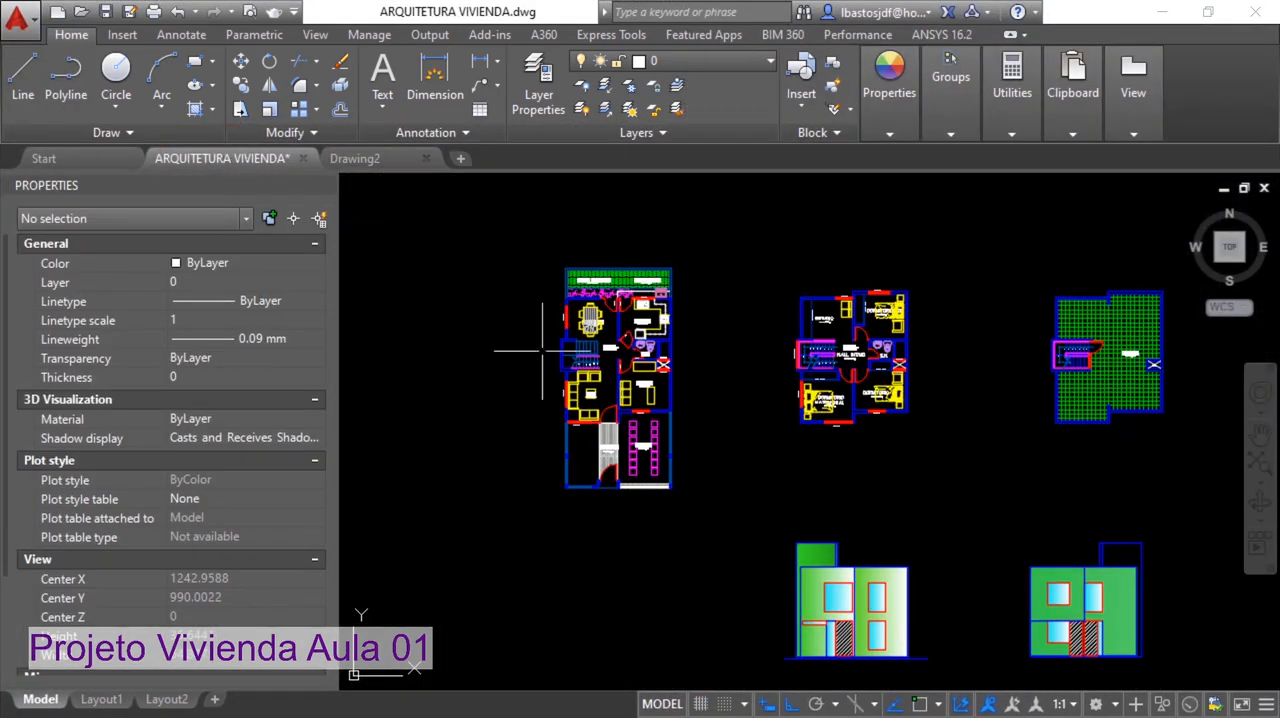
click(699, 516)
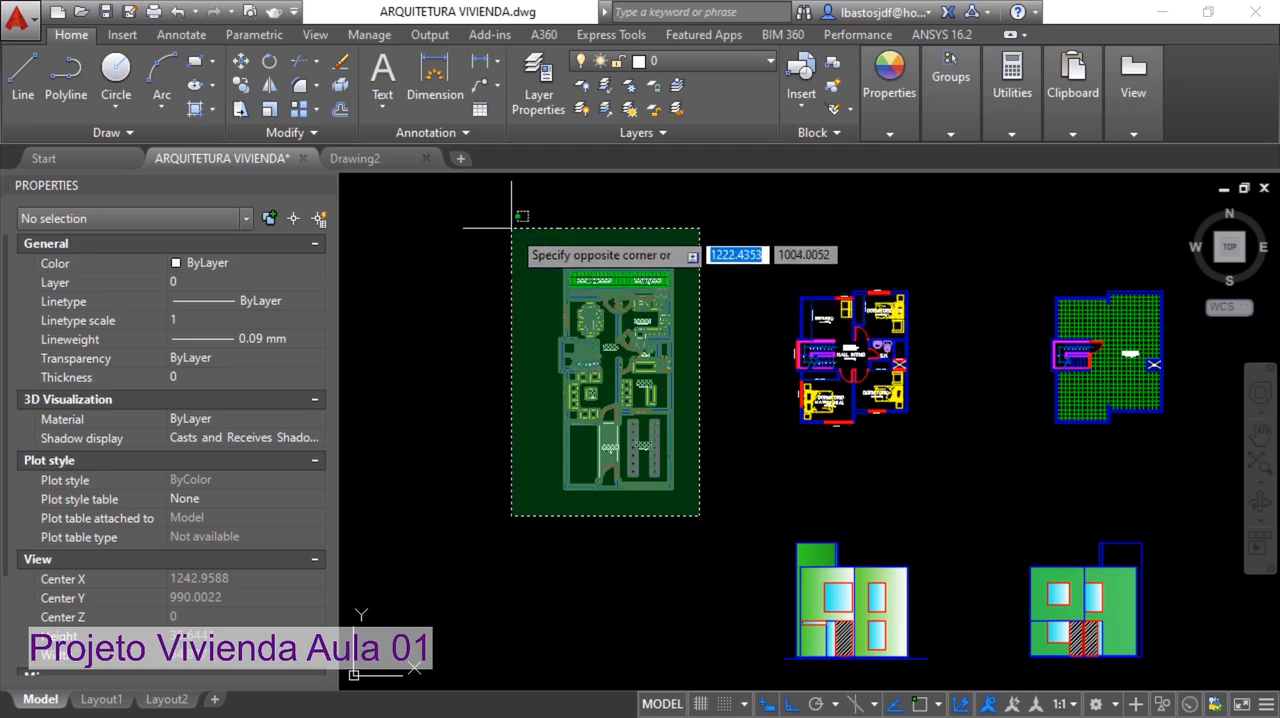
click(512, 227)
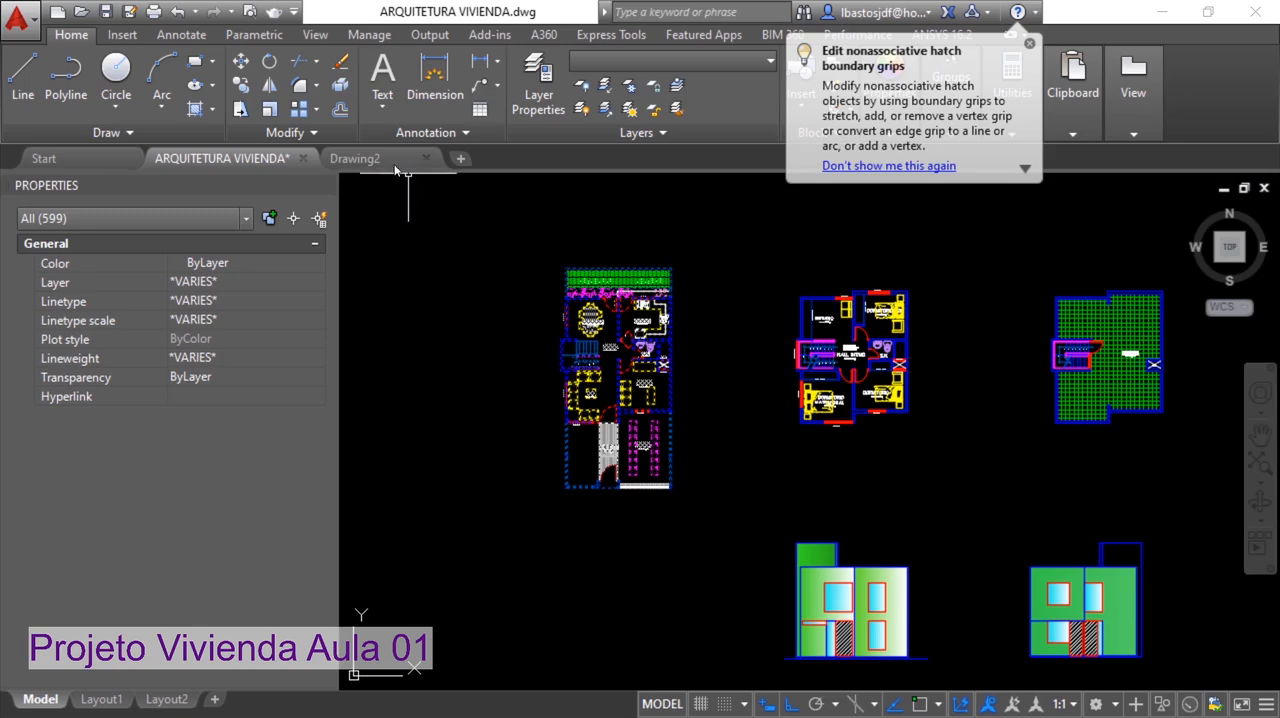
click(417, 162)
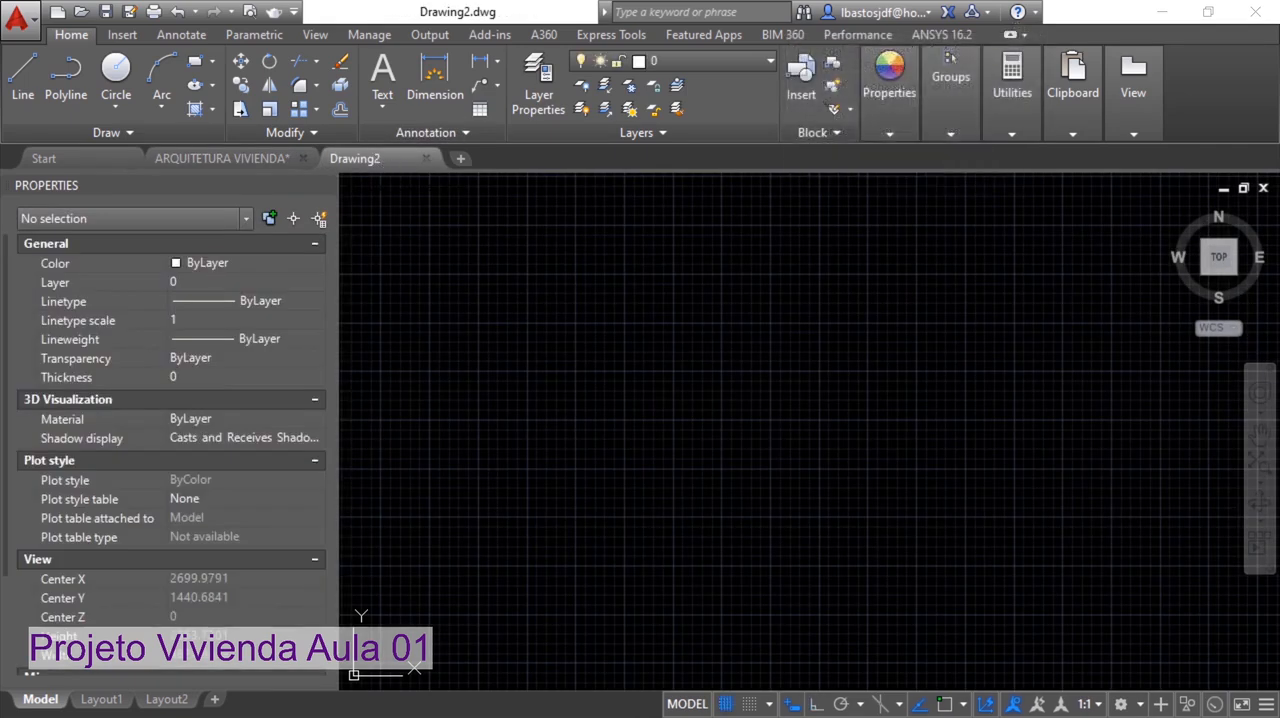
key(ctrl+v)
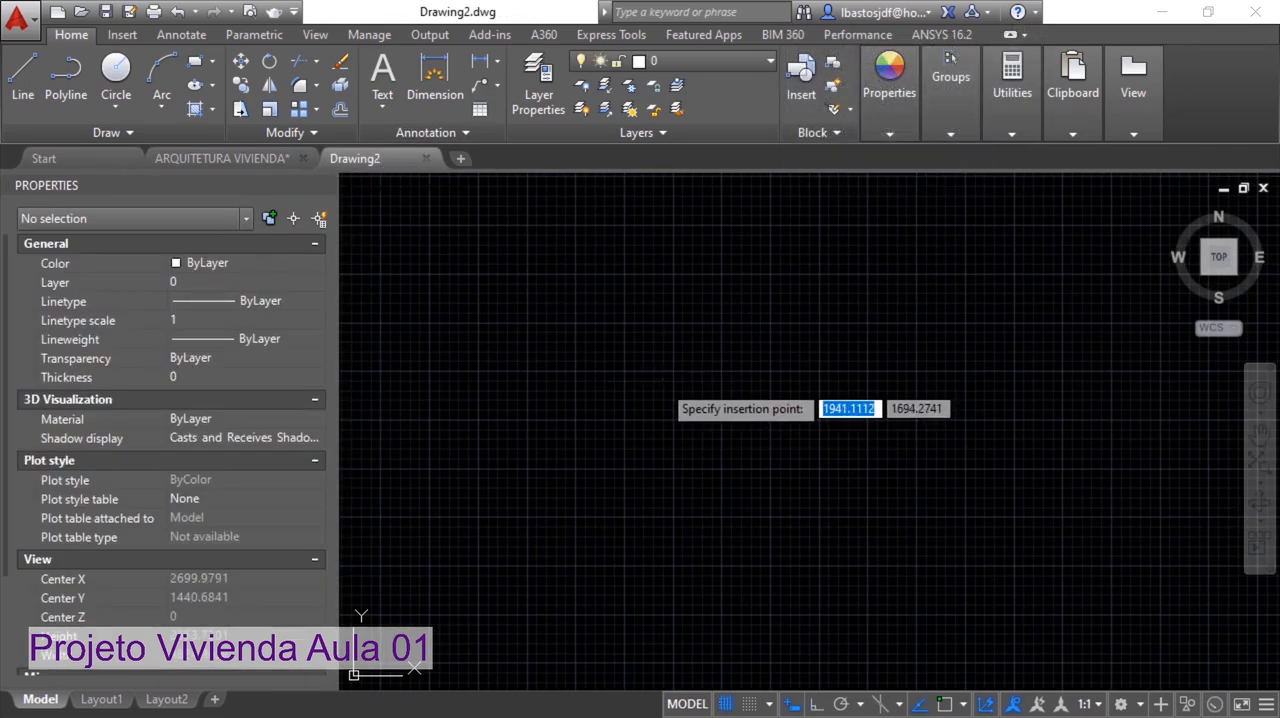
click(668, 385)
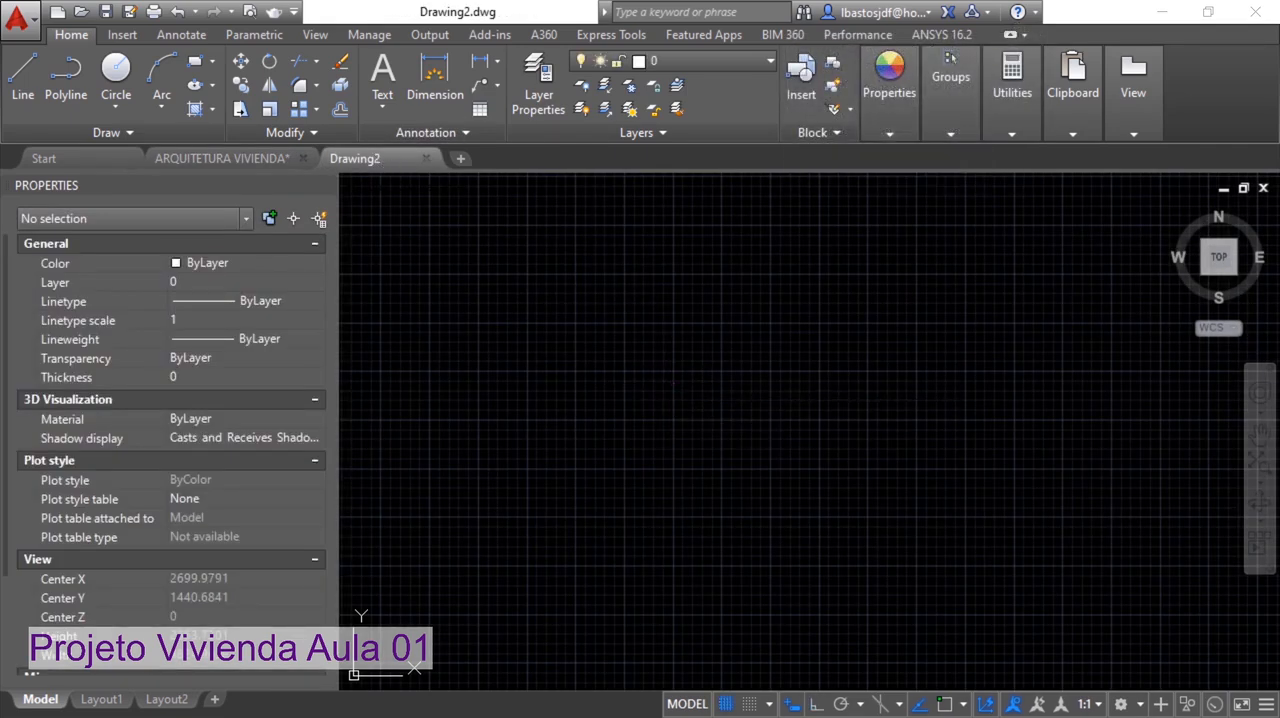
Erase the front part of the pasted ground-floor plan, covering the entrance path, front walls and most of the garage
middle_click(677, 415)
middle_click(677, 415)
middle_drag(978, 437, 771, 423)
scroll(910, 432, down, 2)
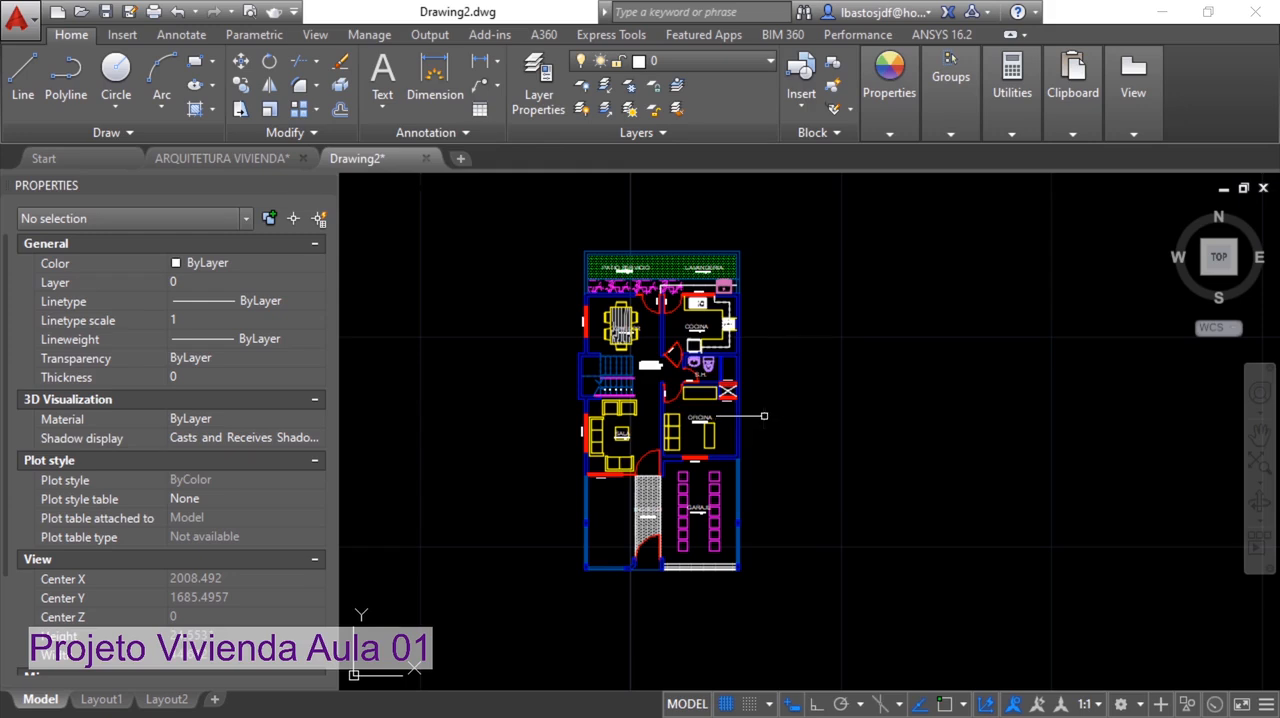
click(795, 587)
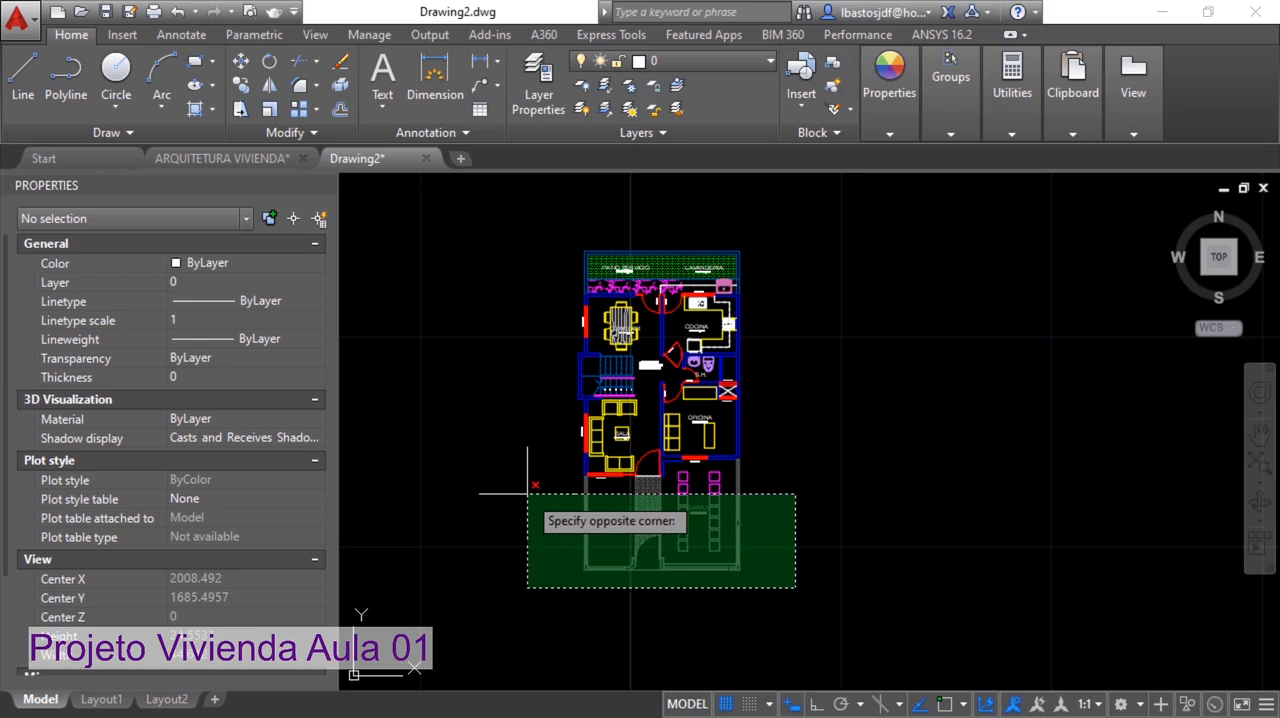
click(507, 486)
key(Return)
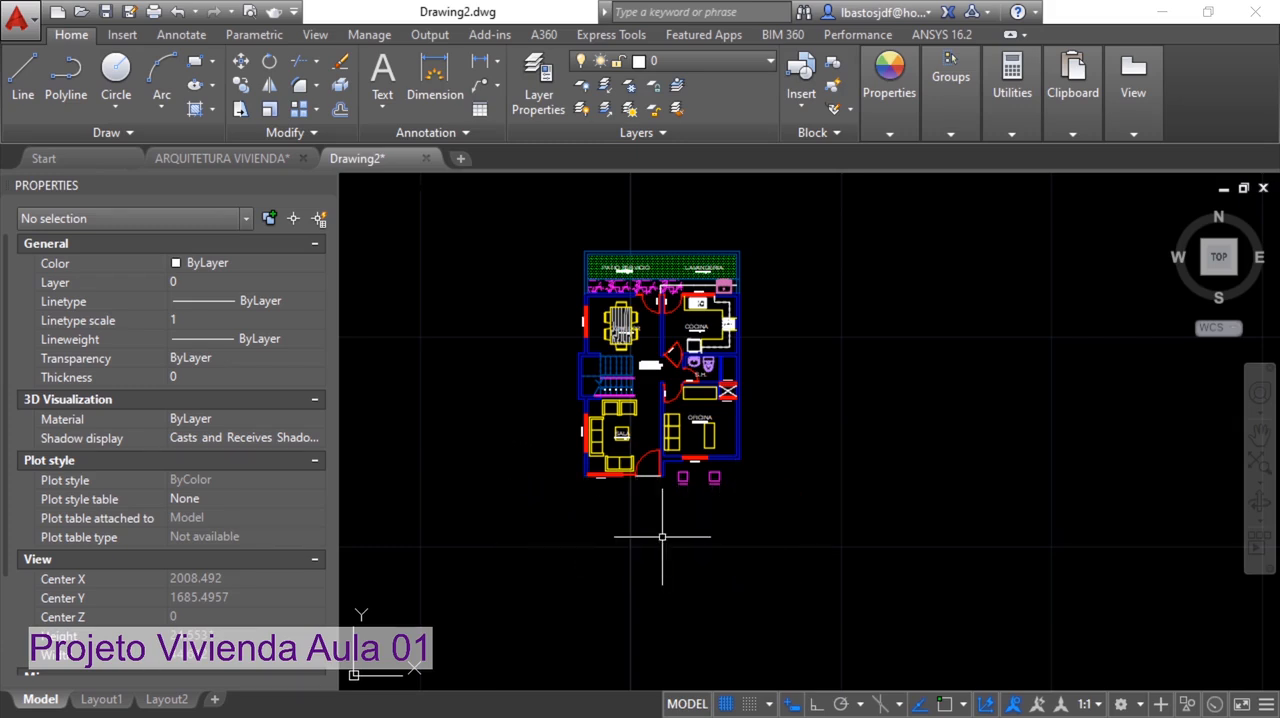
Erase the two magenta square symbols in front of the office wall
scroll(662, 536, up, 6)
click(934, 407)
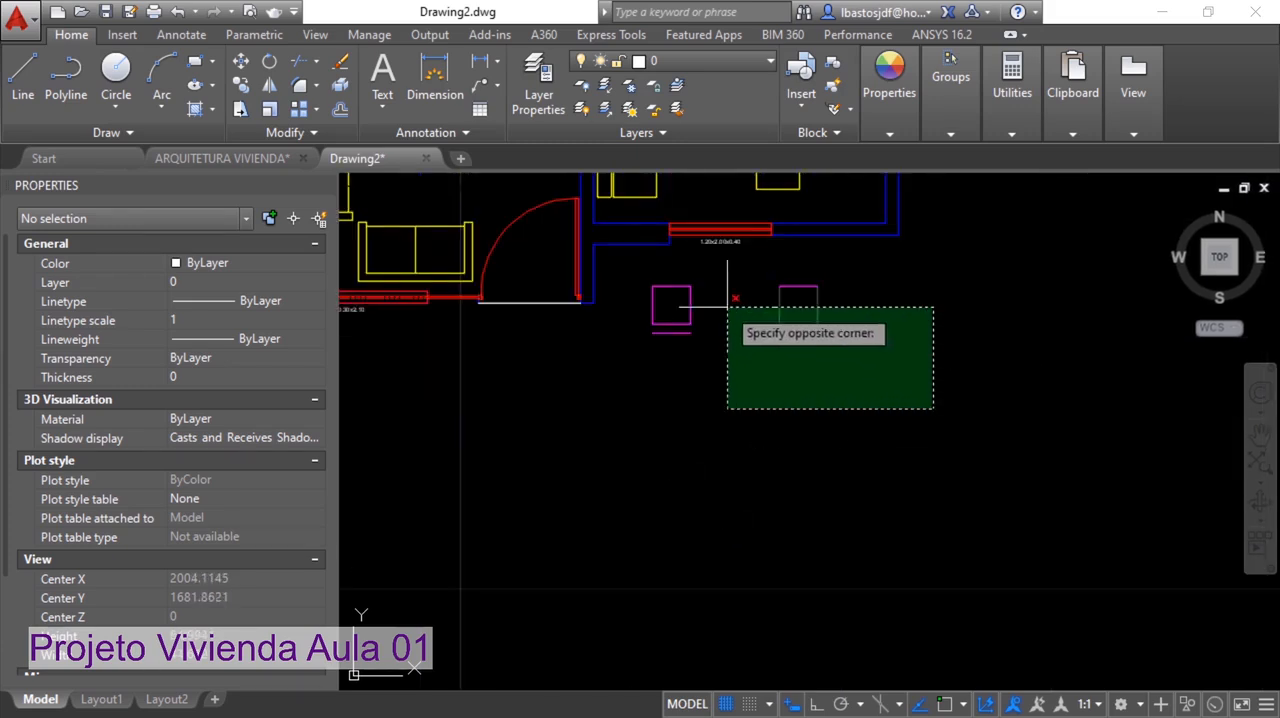
click(727, 307)
key(Return)
Erase the office's sofa, desk and OFICINA label, leaving the rectangular cabinet and the sofa's back lines along the wall
mouse_move(677, 334)
middle_down()
mouse_move(914, 434)
mouse_move(901, 419)
middle_up()
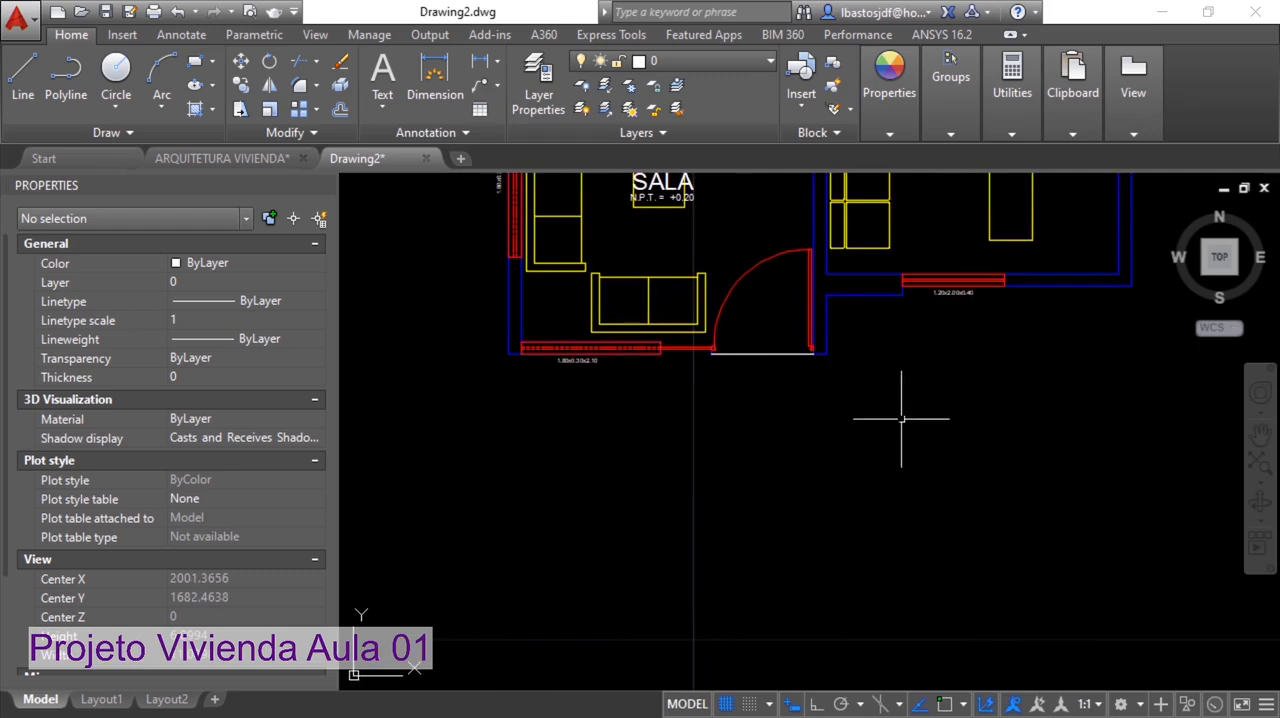
scroll(971, 396, down, 5)
scroll(963, 423, up, 5)
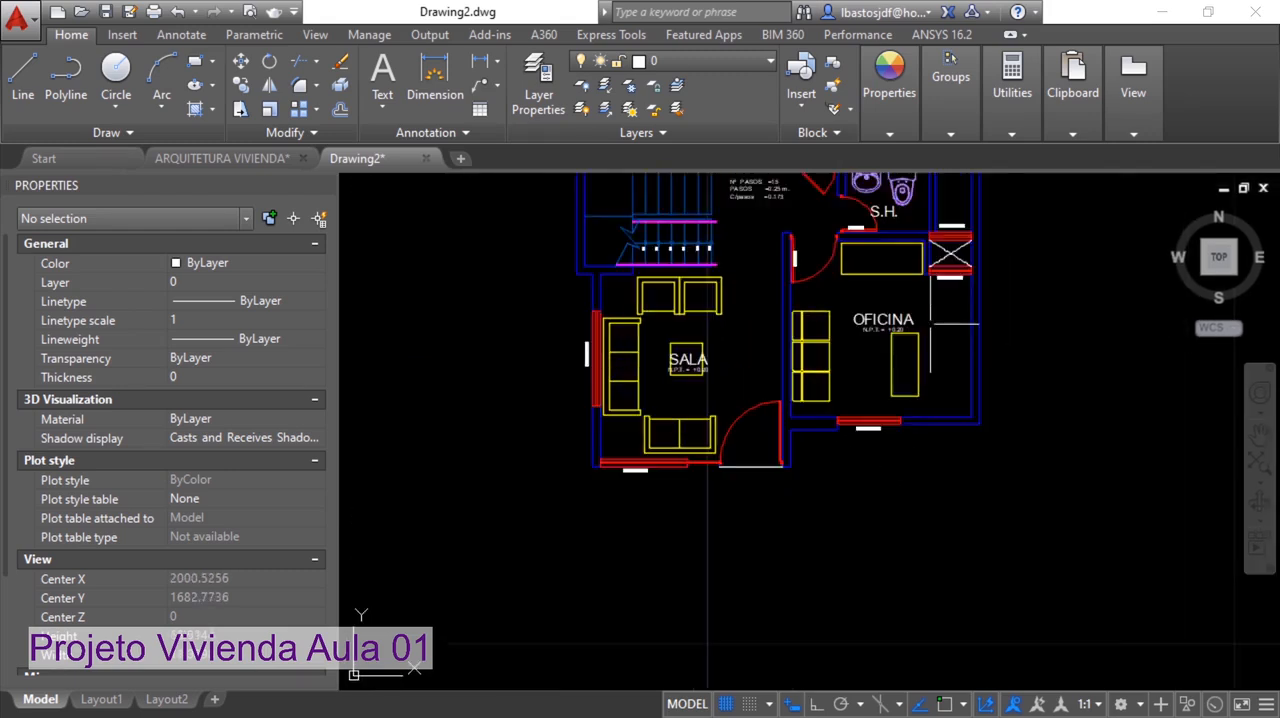
click(927, 374)
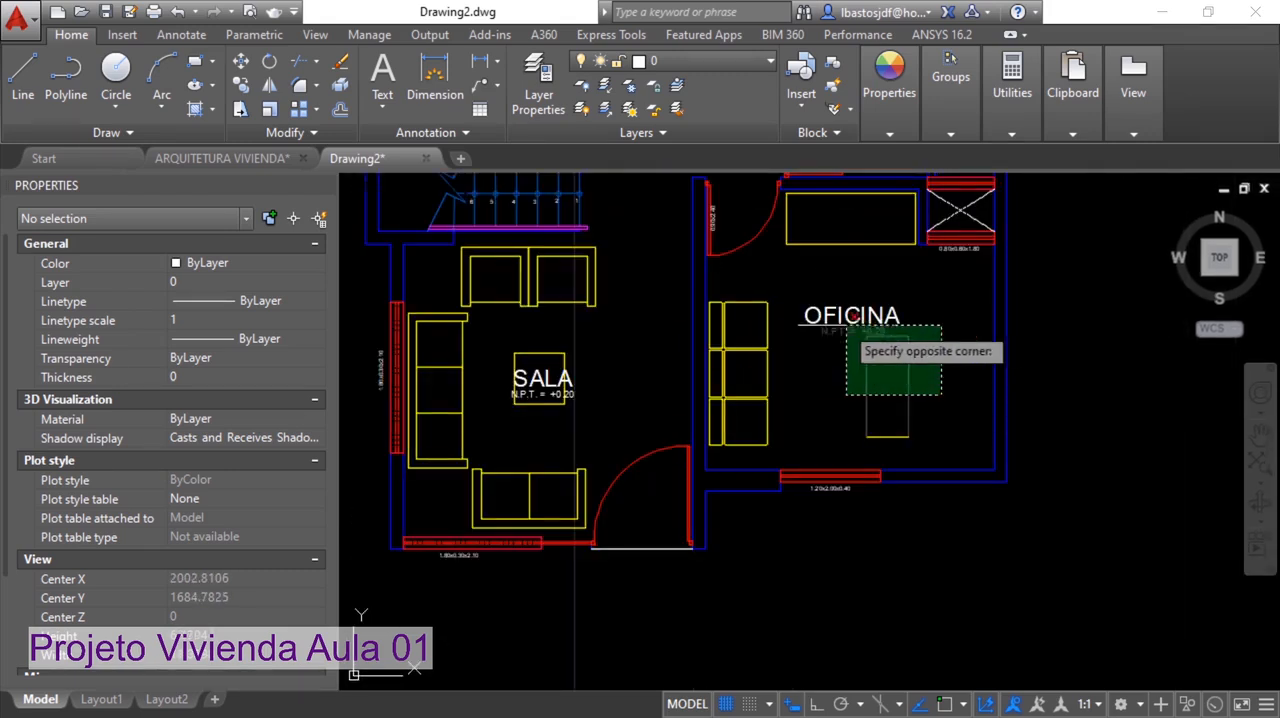
click(726, 298)
key(Return)
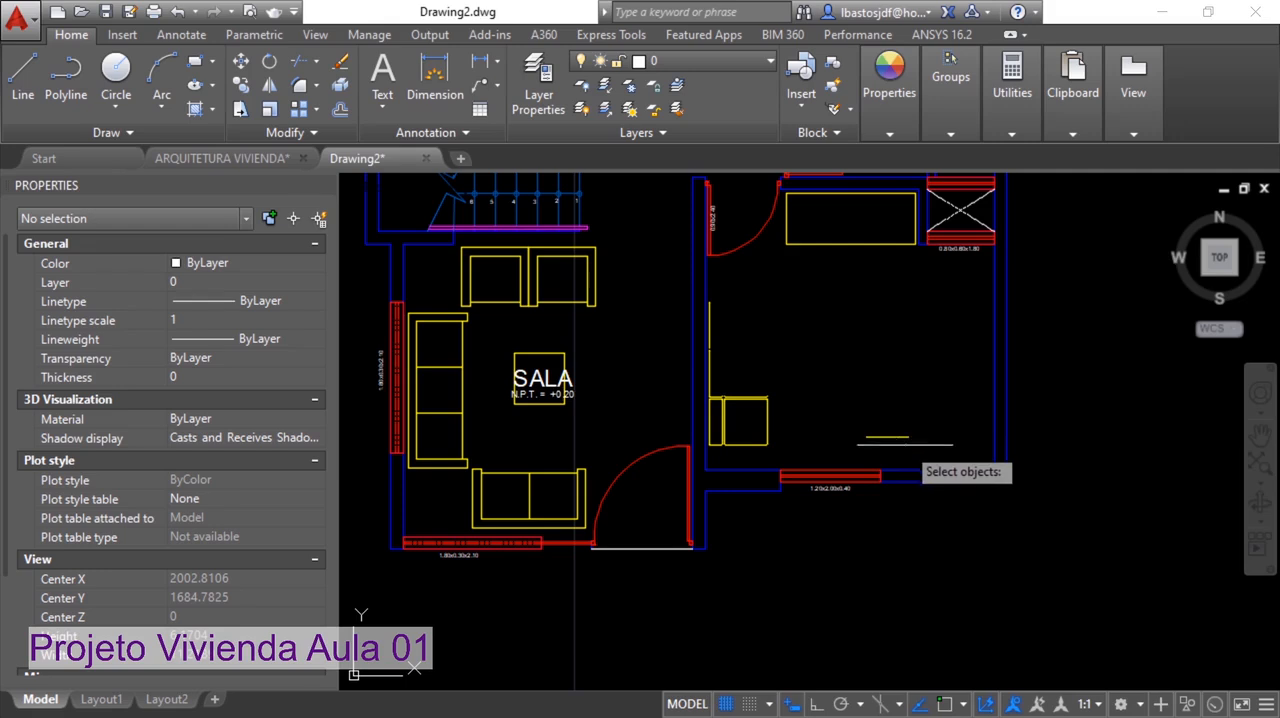
click(905, 444)
click(710, 323)
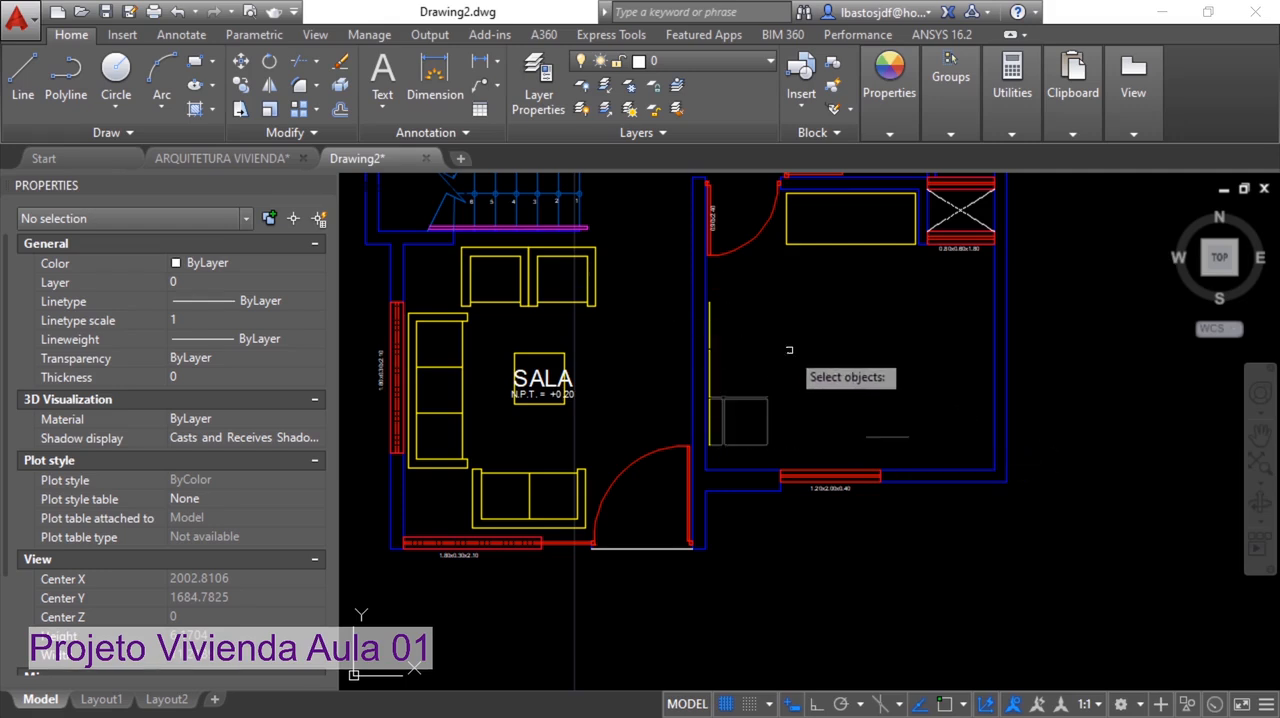
key(Return)
Erase all four lines of the rectangular yellow cabinet along the office wall beside the S.H. room
scroll(919, 240, up, 2)
middle_drag(868, 294, 888, 411)
click(889, 401)
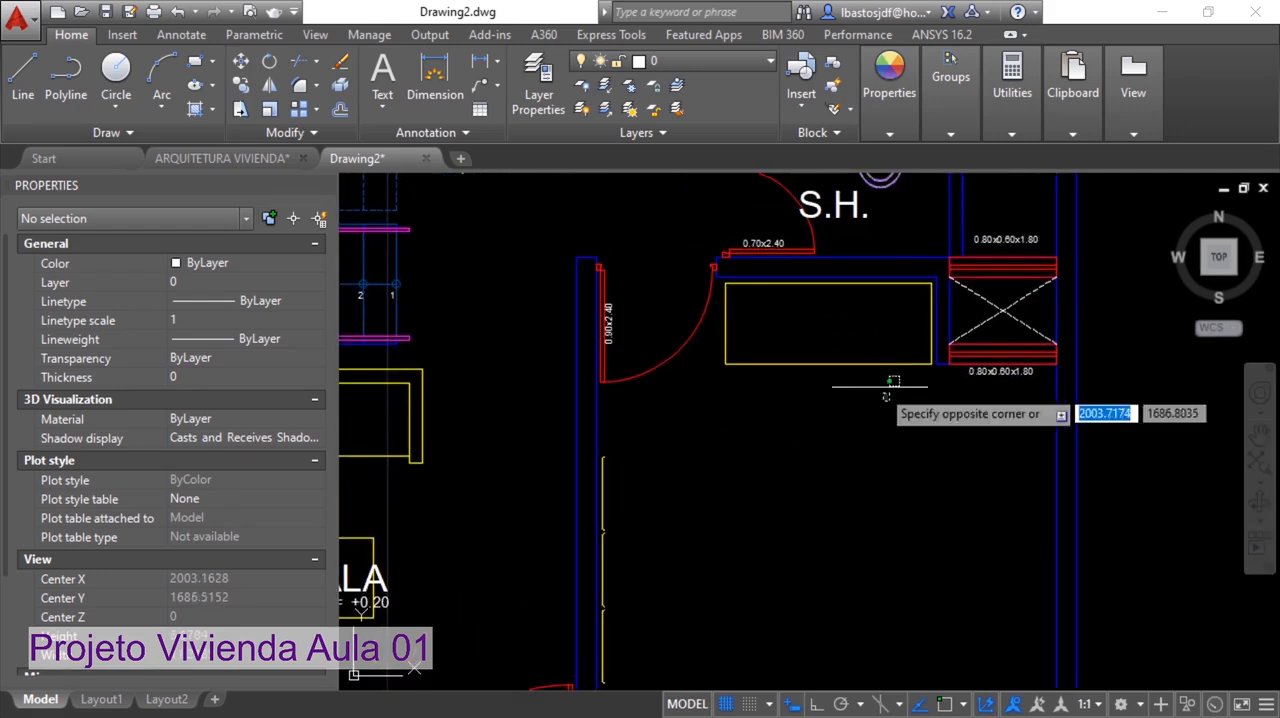
click(720, 318)
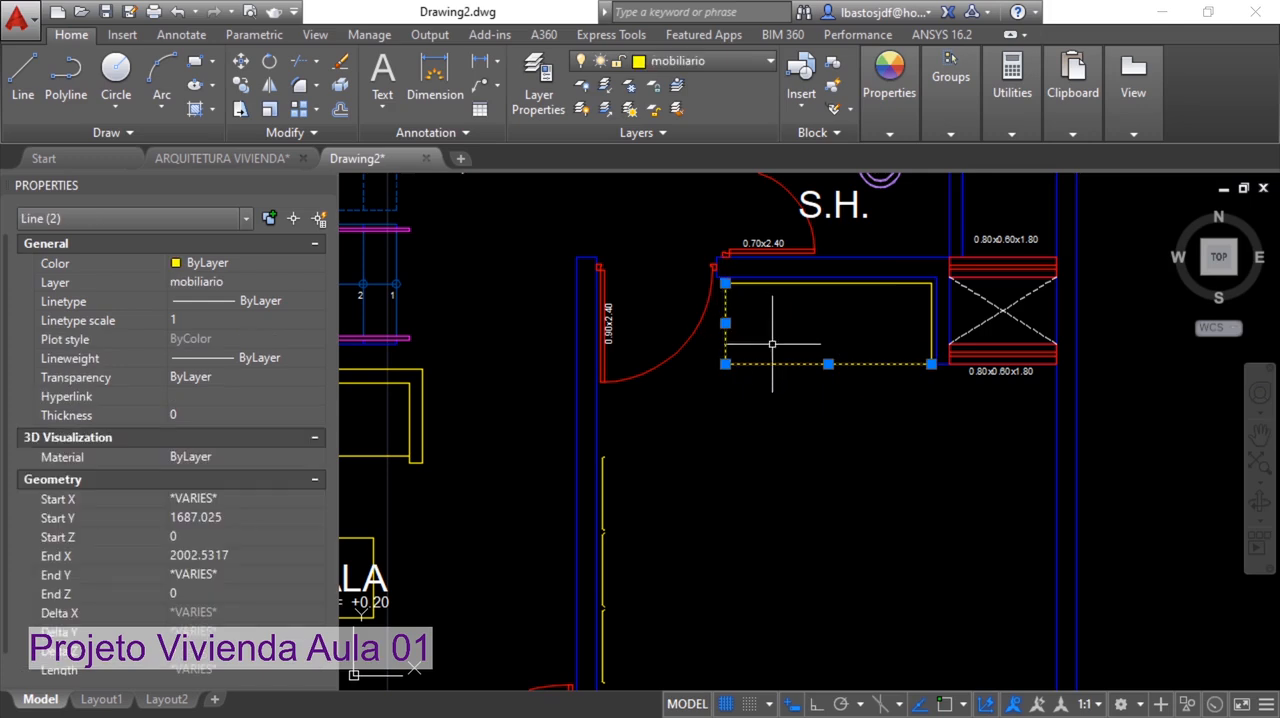
key(Delete)
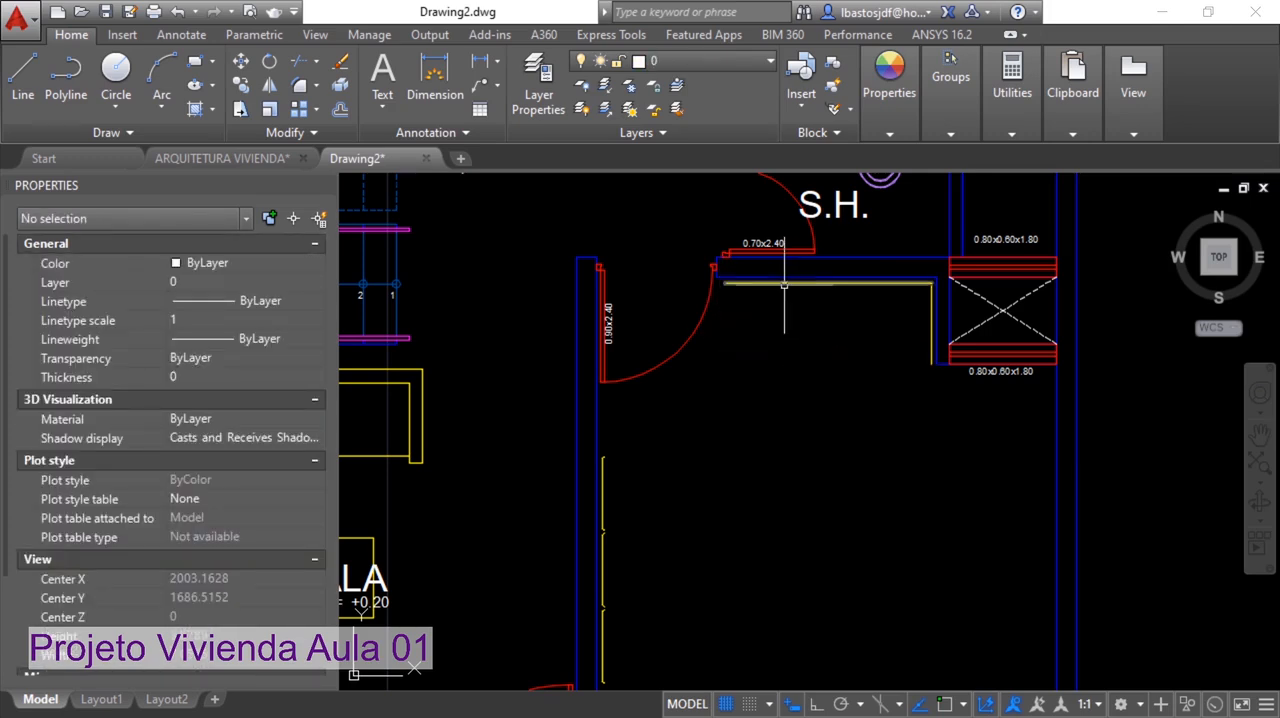
click(800, 283)
text(erase)
key(Escape)
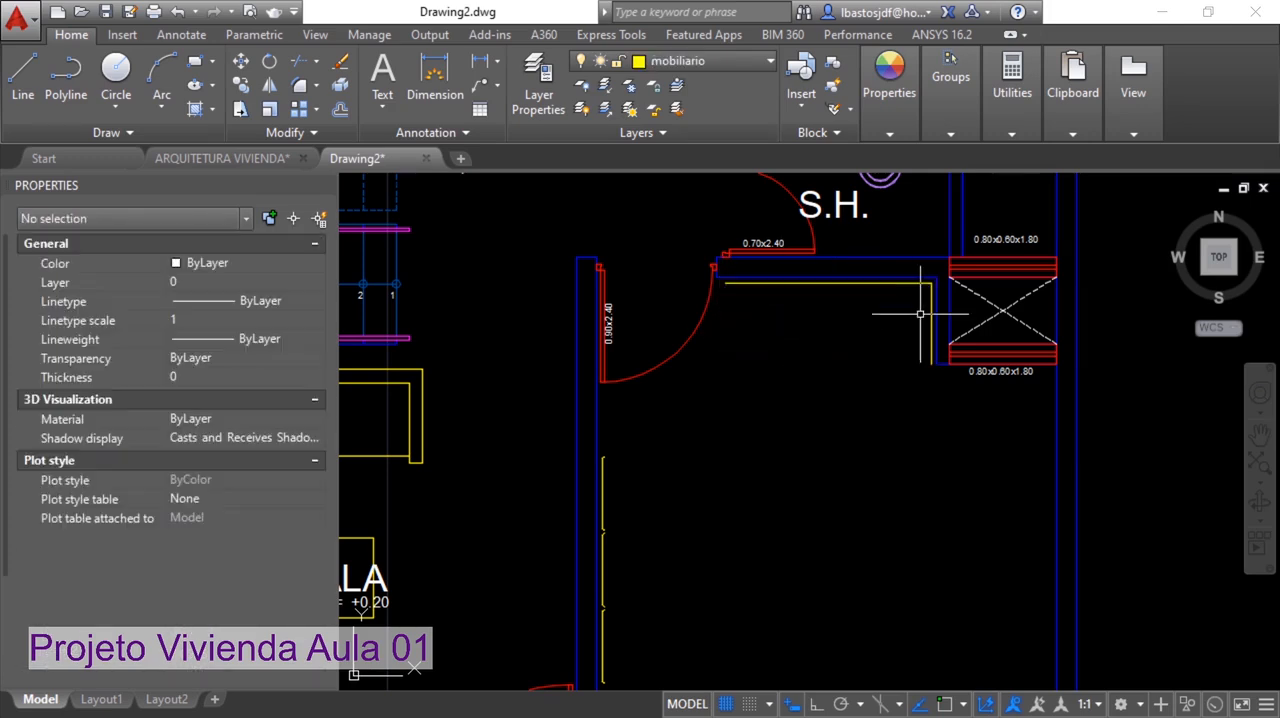
click(884, 284)
key(Delete)
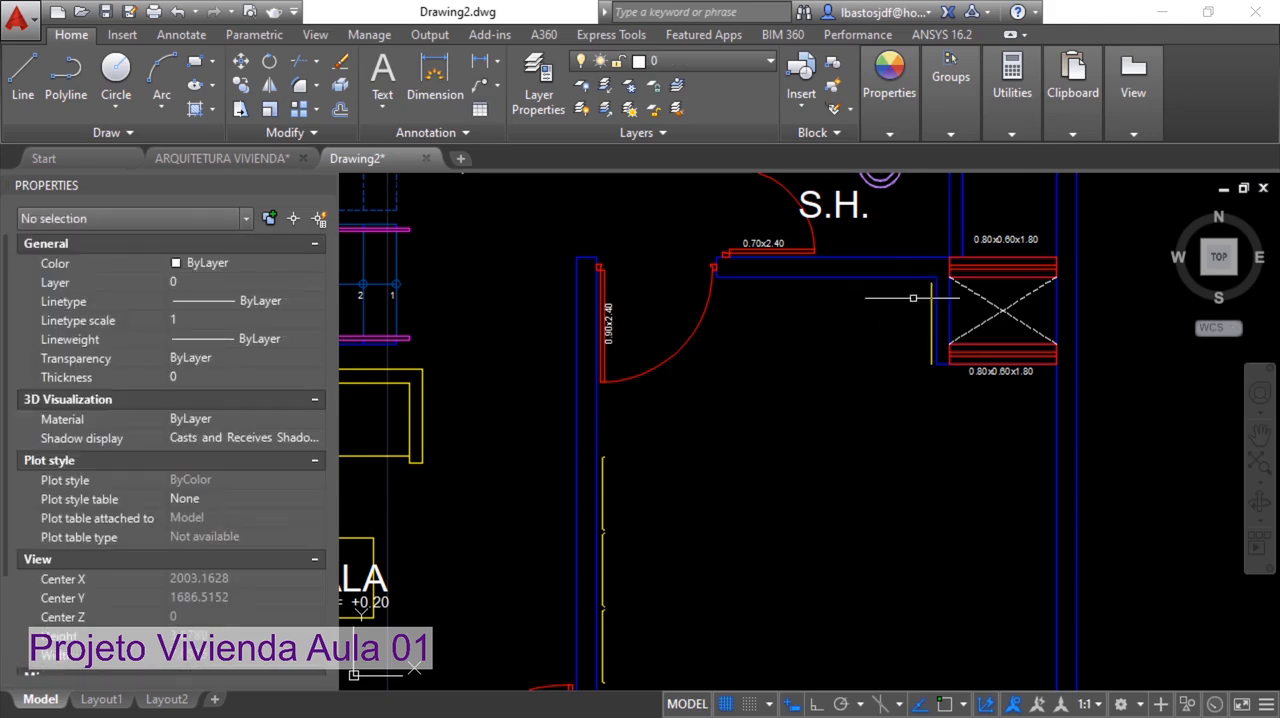
click(930, 302)
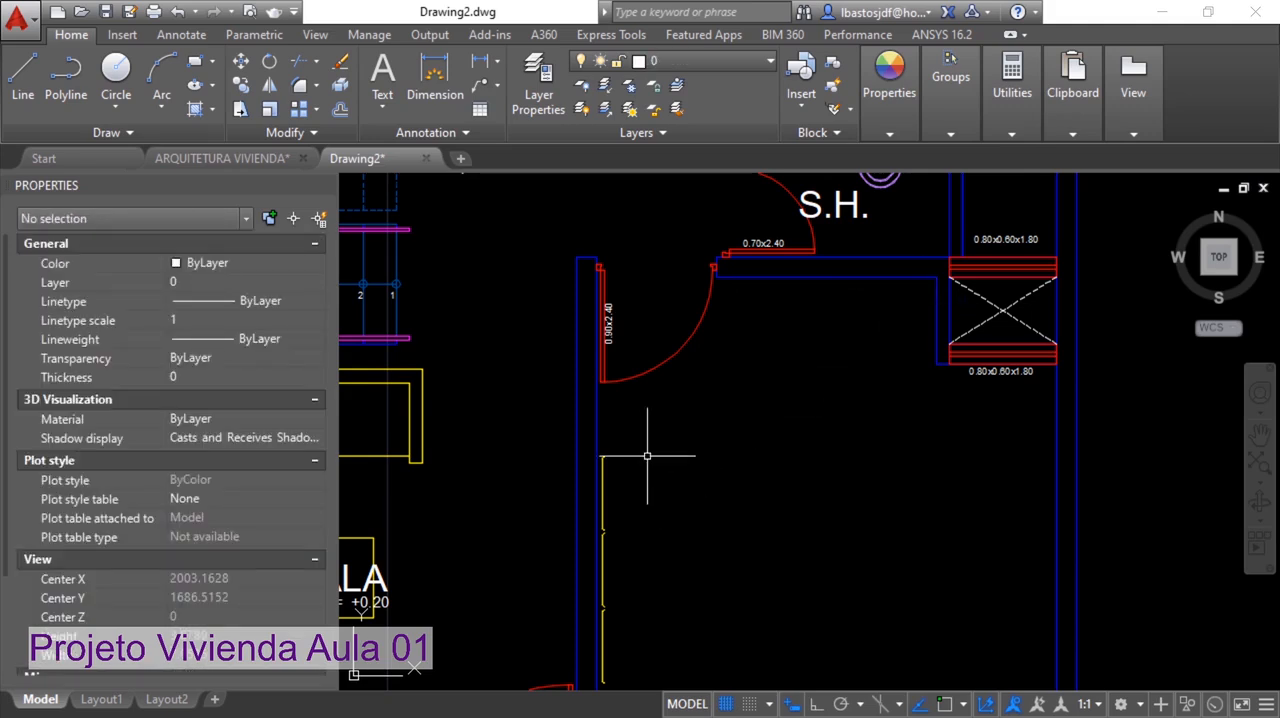
Erase the remaining yellow sofa-back lines along the office wall shared with the living room
scroll(660, 425, down, 3)
scroll(630, 400, up, 3)
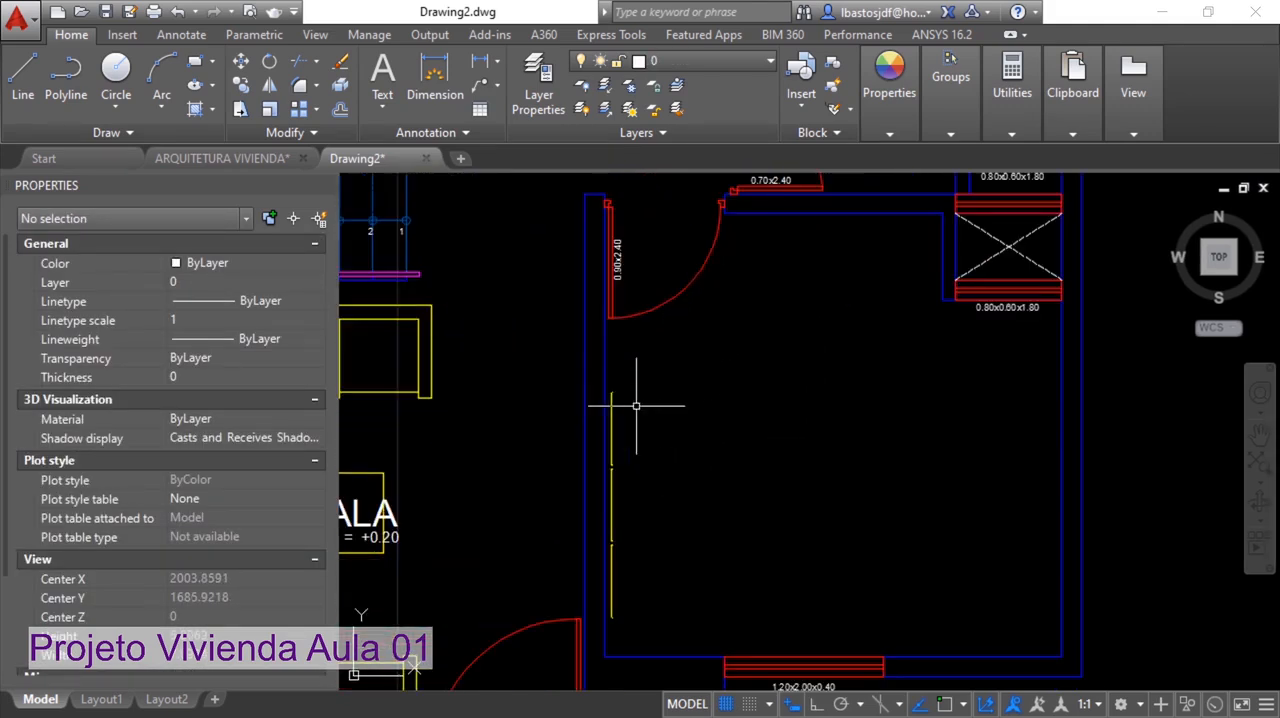
click(594, 372)
click(661, 622)
key(Delete)
Try to erase the living-room seating, coffee table and SALA label with one selection
scroll(807, 485, down, 2)
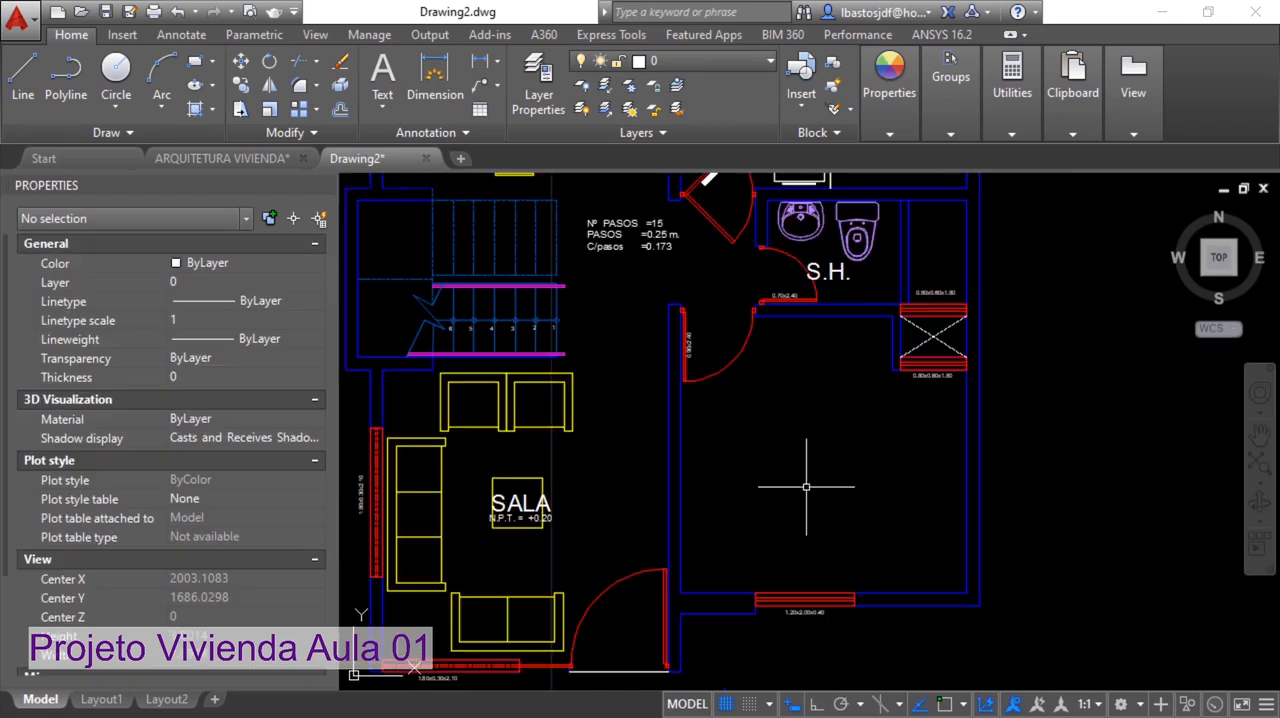
middle_drag(803, 486, 1021, 378)
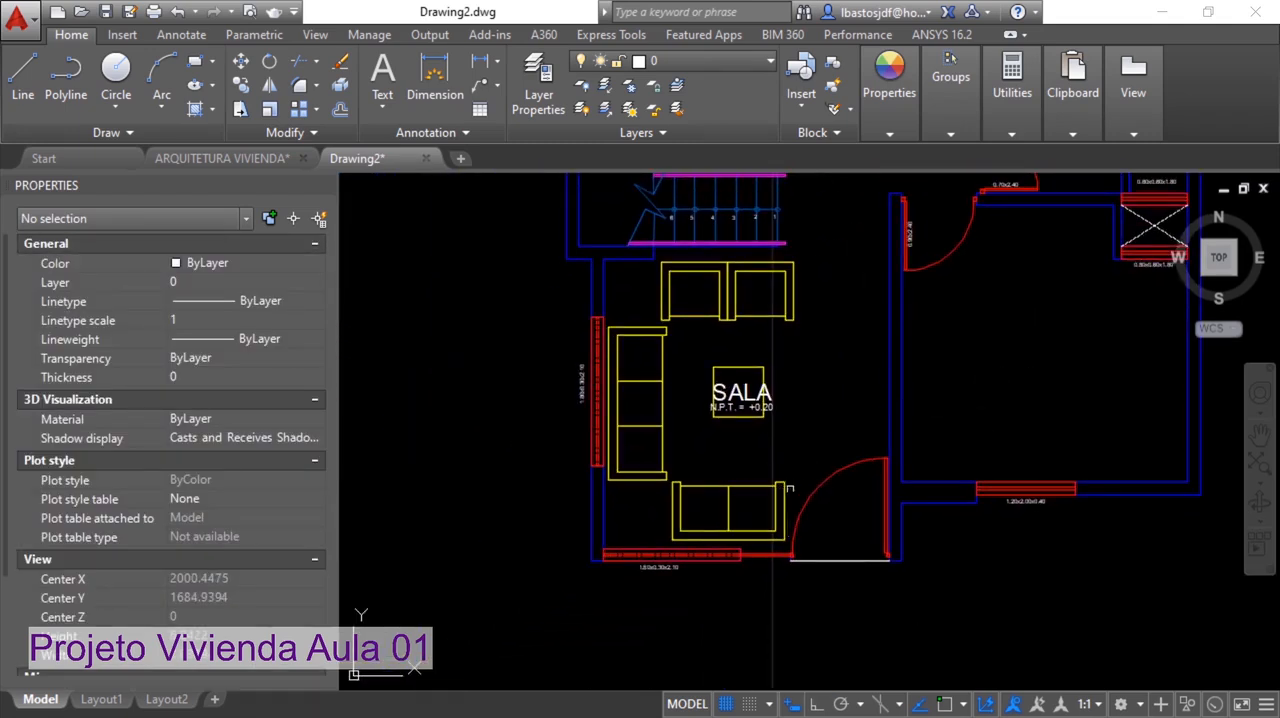
click(793, 487)
click(645, 287)
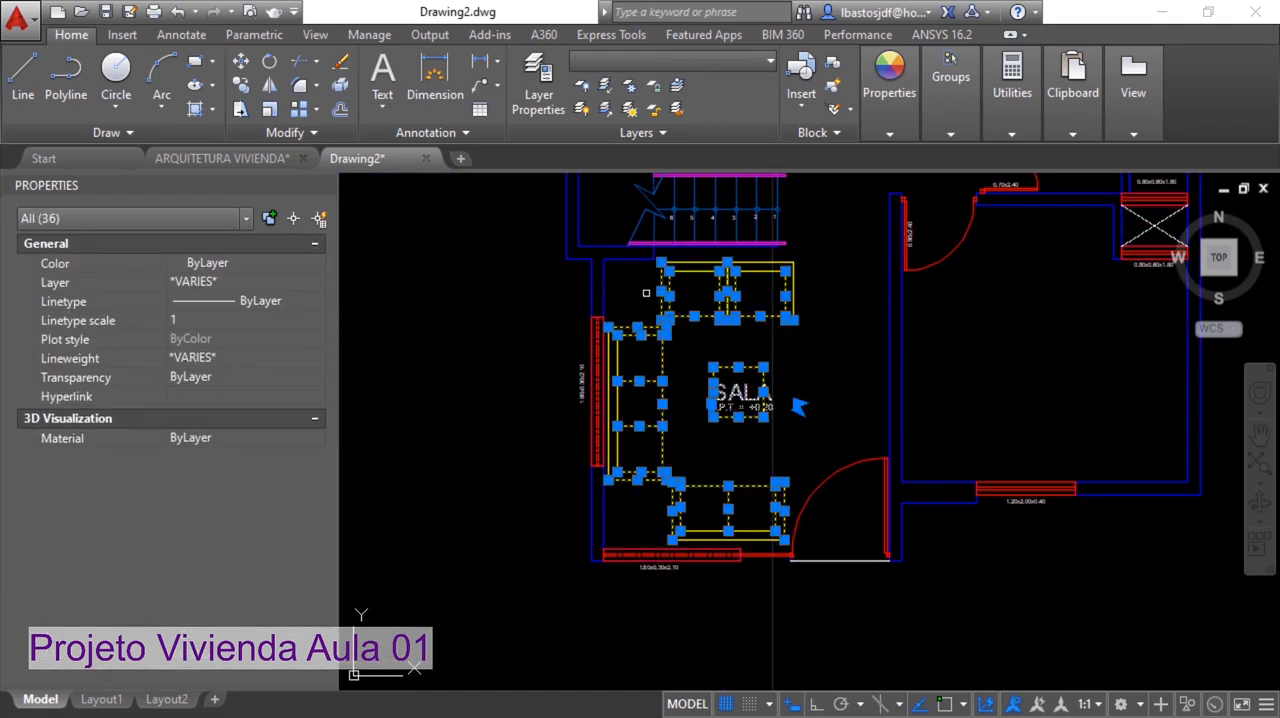
key(Delete)
click(824, 301)
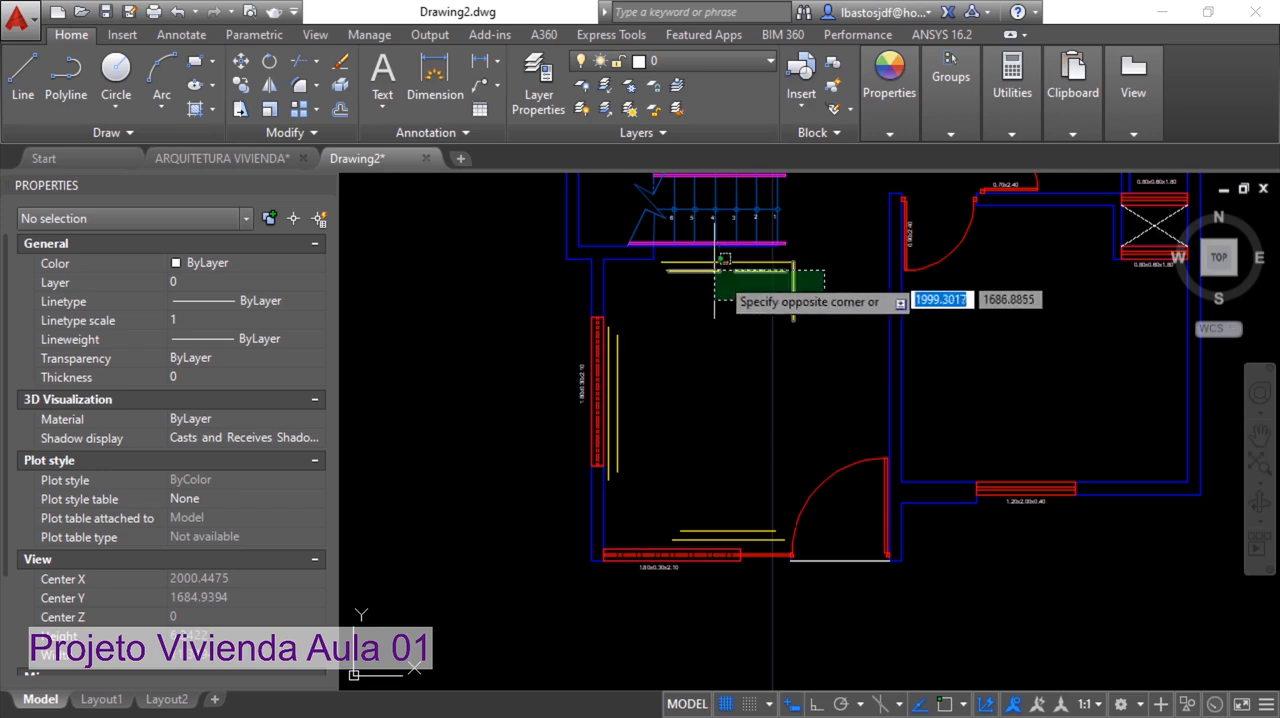
key(Escape)
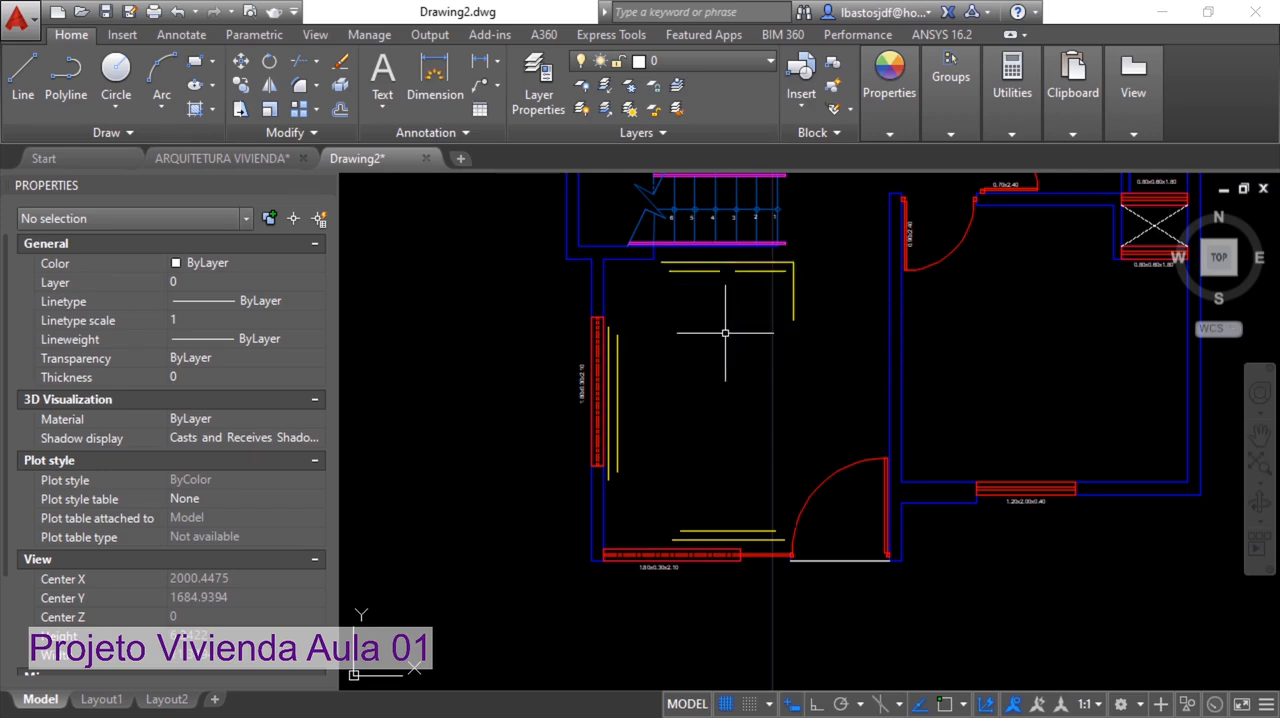
Undo the deletion of the living-room furniture and label
text(u)
key(Return)
key(Return)
Erase the living room's two armchairs, coffee table, SALA label and most of the three-seat sofa beside the window
scroll(477, 517, down, 2)
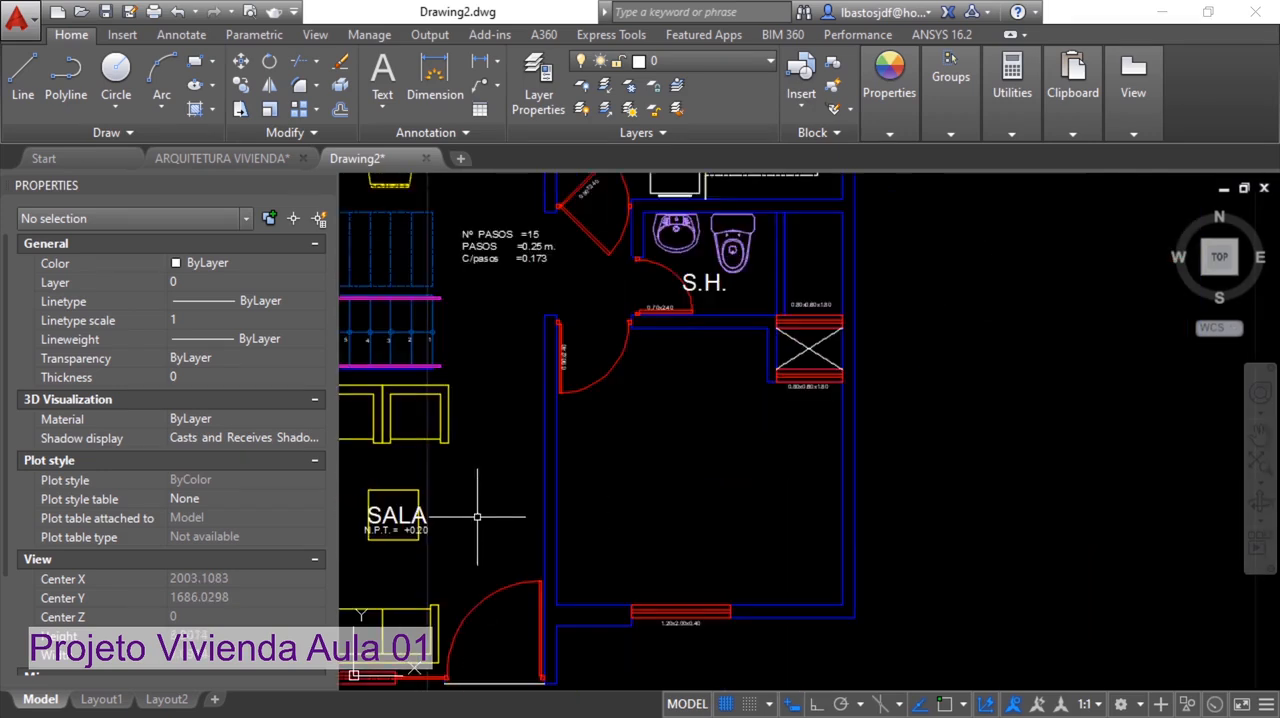
middle_drag(525, 498, 845, 377)
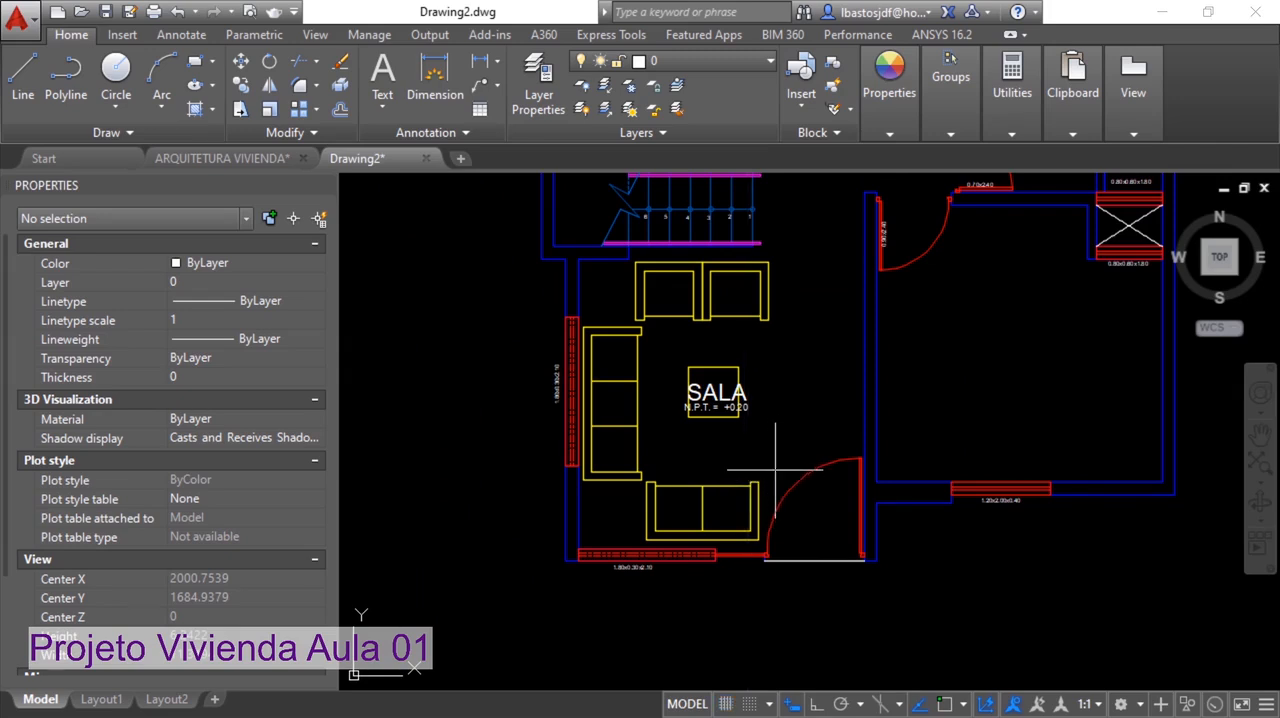
click(776, 468)
click(642, 262)
key(Delete)
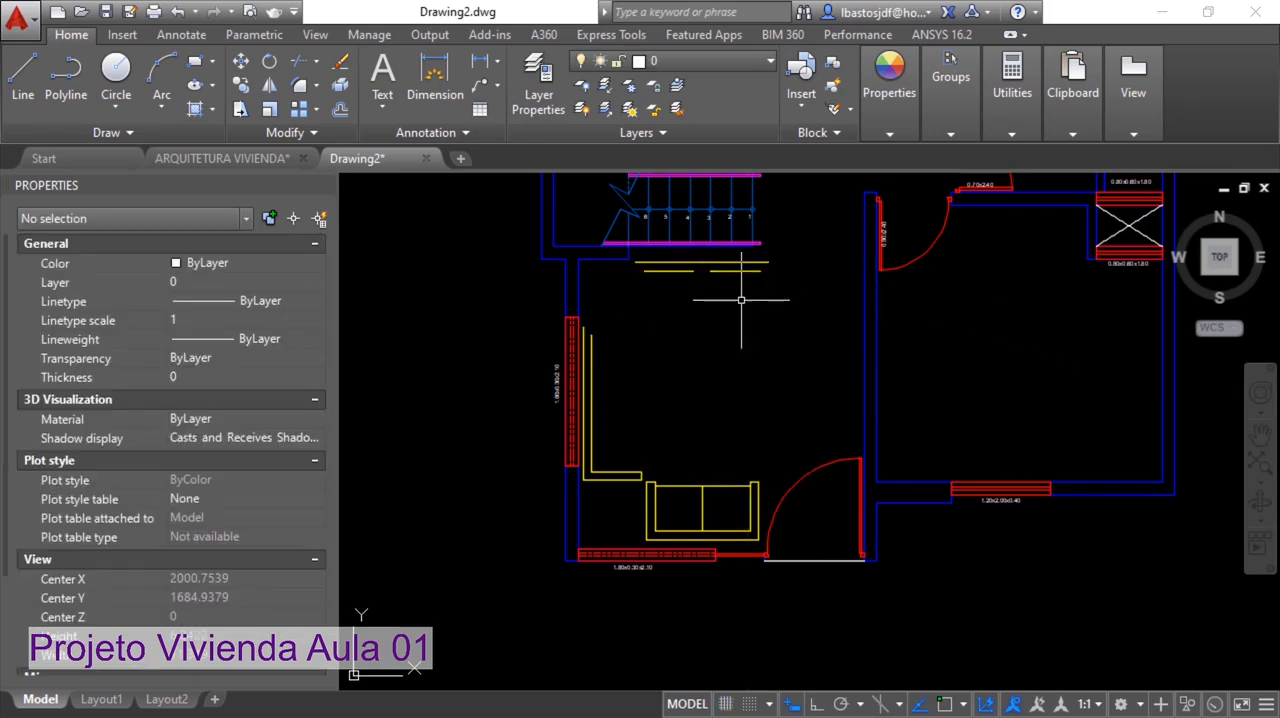
click(770, 252)
click(634, 284)
key(Delete)
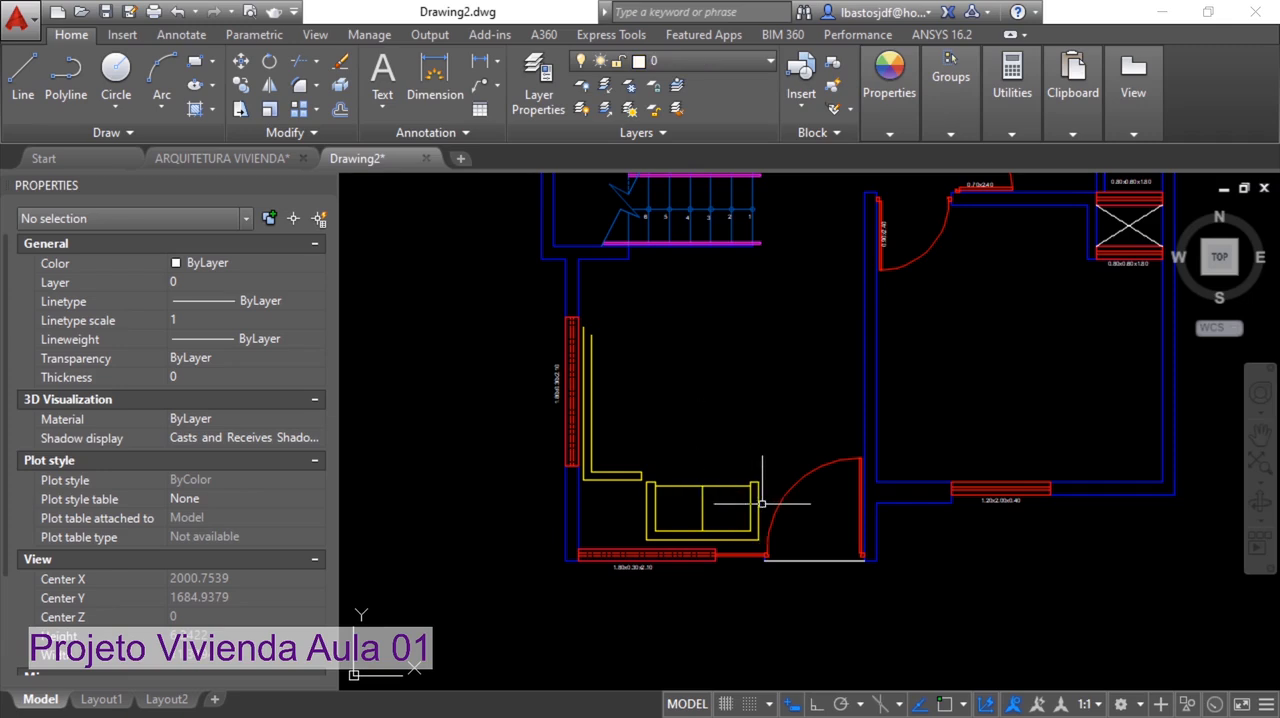
Erase the two-seat sofa near the entrance door and the leftover lines of the three-seat sofa
click(780, 545)
click(588, 317)
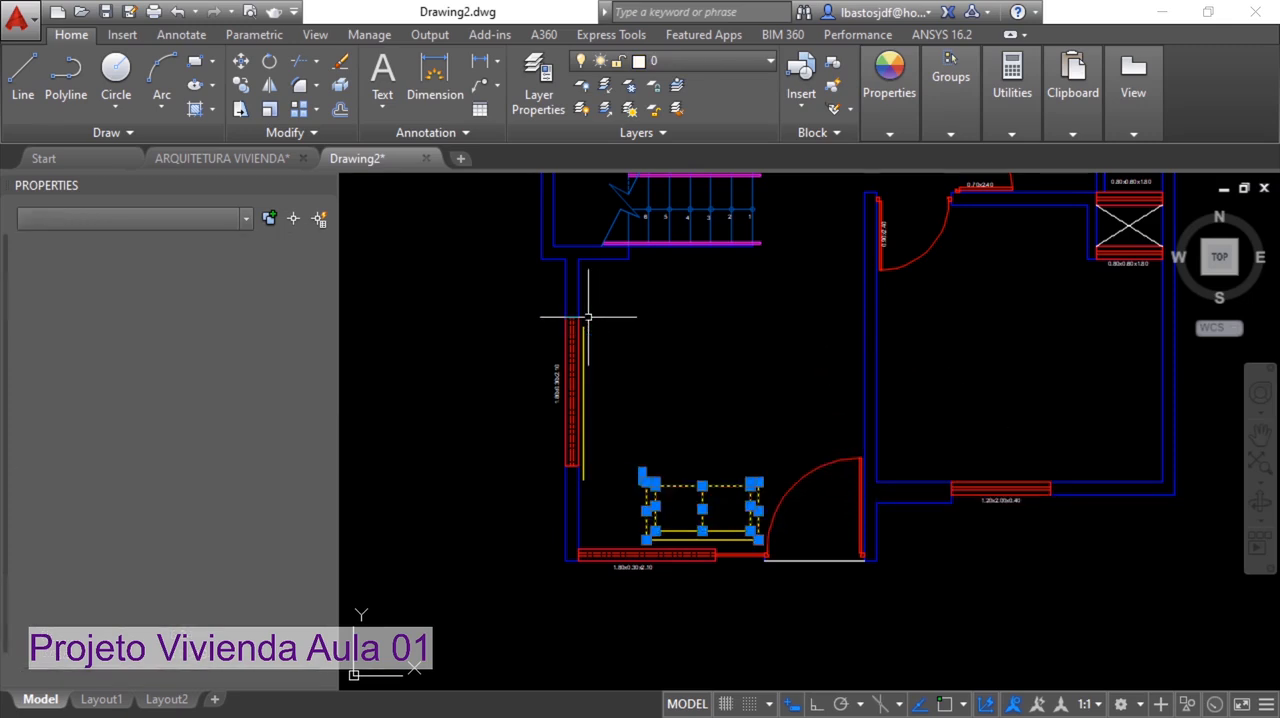
key(Delete)
scroll(713, 529, up, 2)
click(790, 556)
click(608, 518)
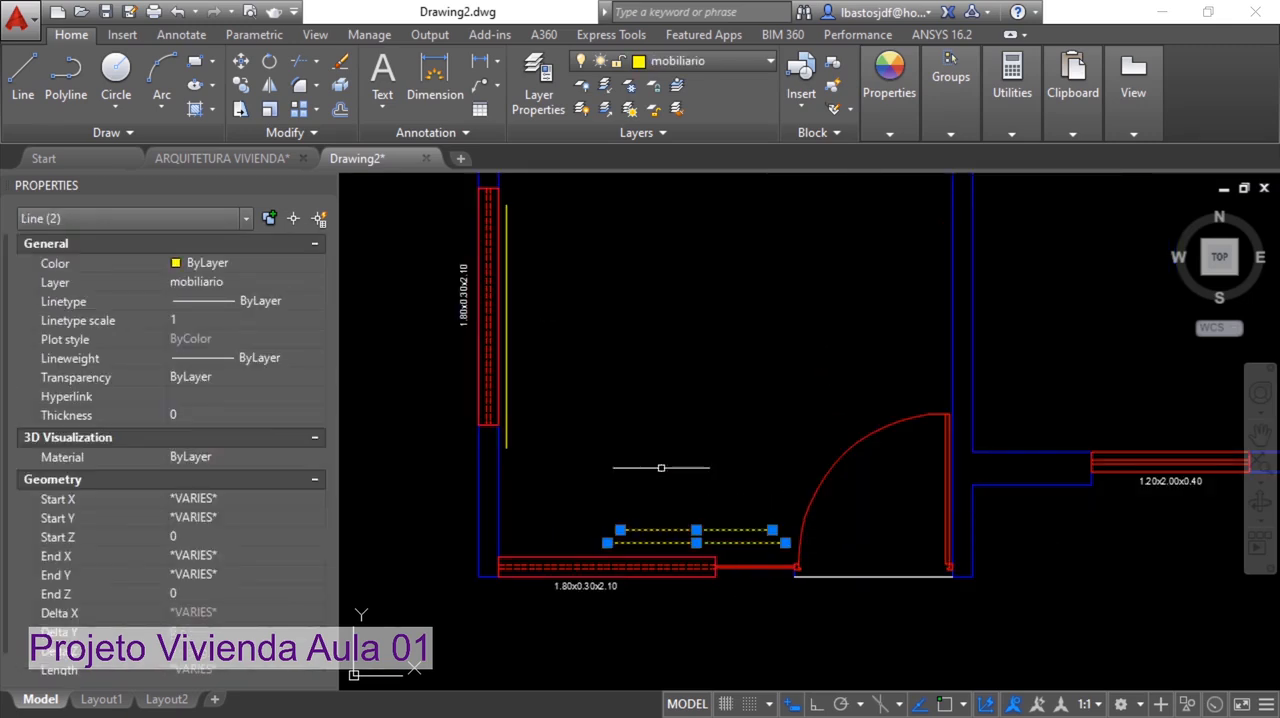
key(Delete)
click(506, 392)
key(Delete)
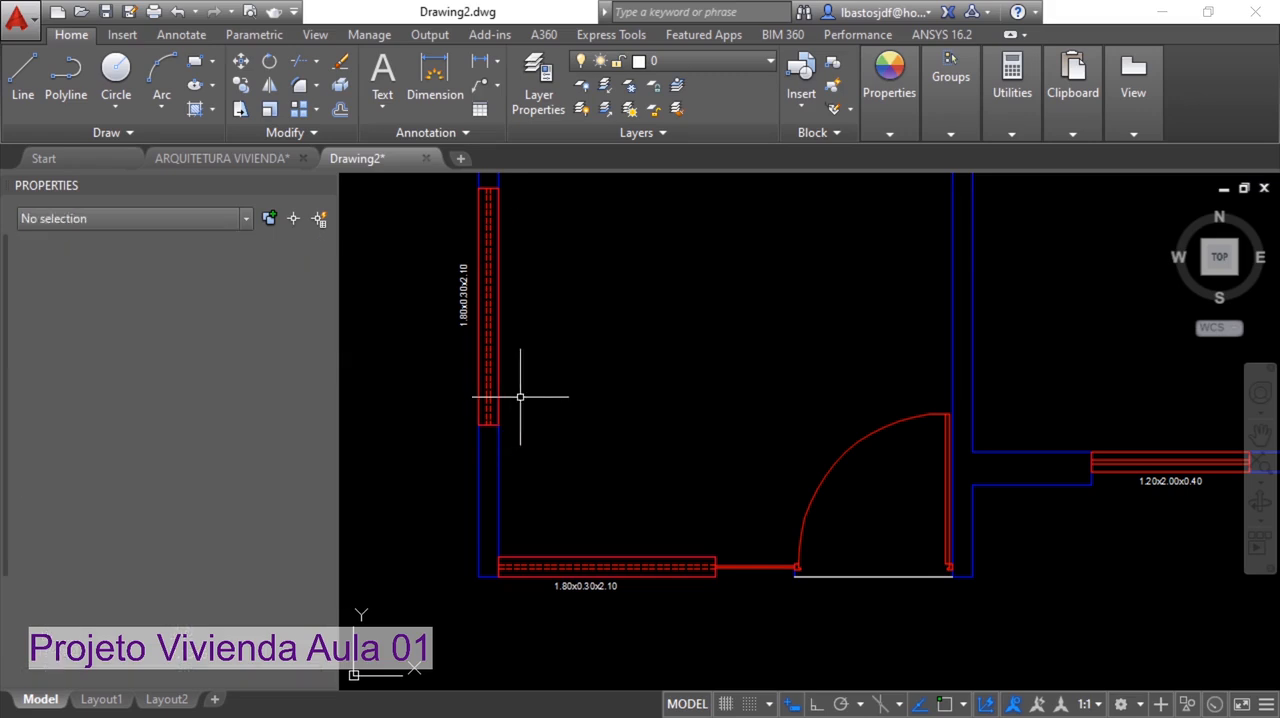
Erase the dining table, its chairs and the COMEDOR label from the dining room
scroll(618, 465, down, 5)
middle_drag(671, 400, 610, 582)
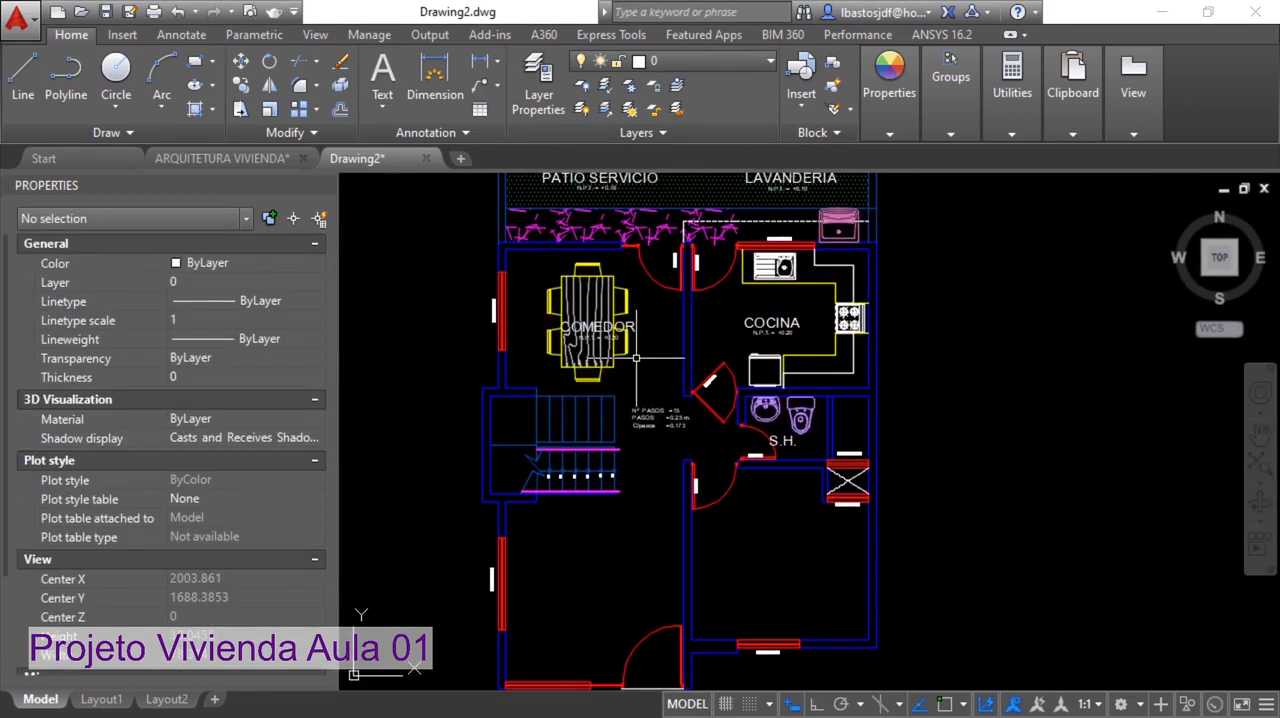
click(637, 359)
click(549, 266)
key(Delete)
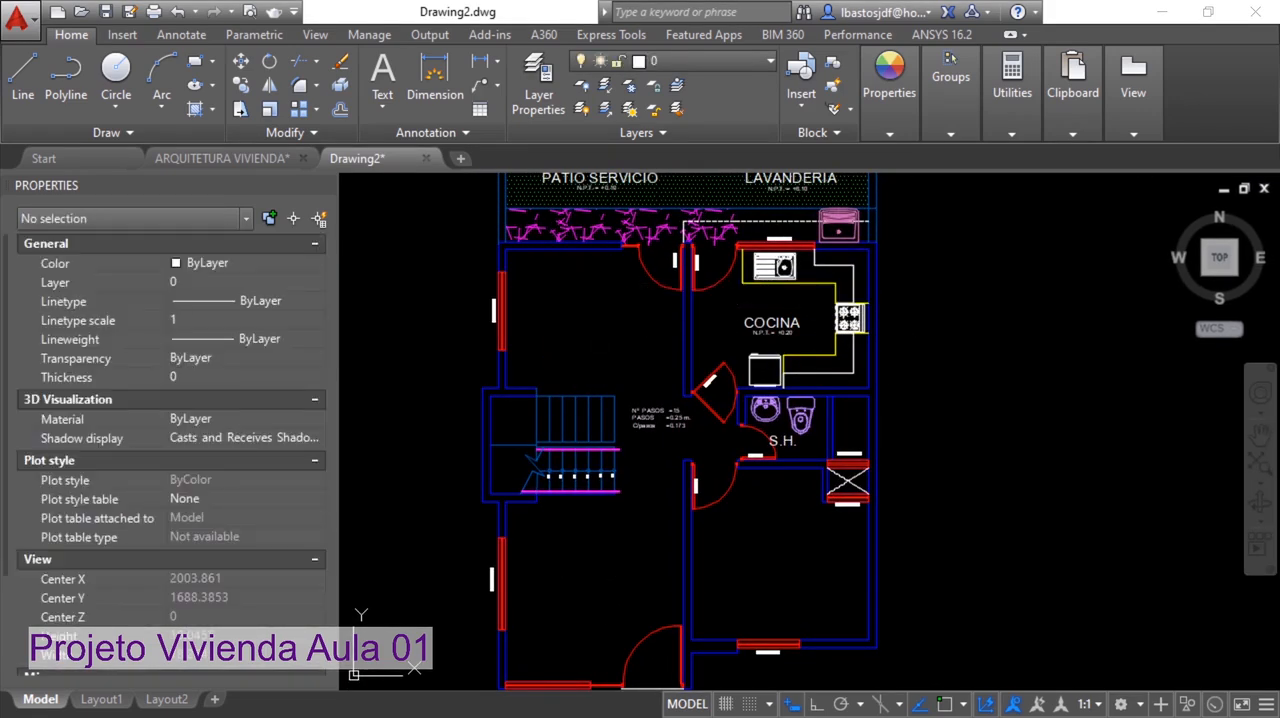
Erase the stair-step note (Nº PASOS, PASOS, C/pasos) beside the staircase
scroll(658, 432, up, 5)
click(665, 434)
click(626, 355)
key(Delete)
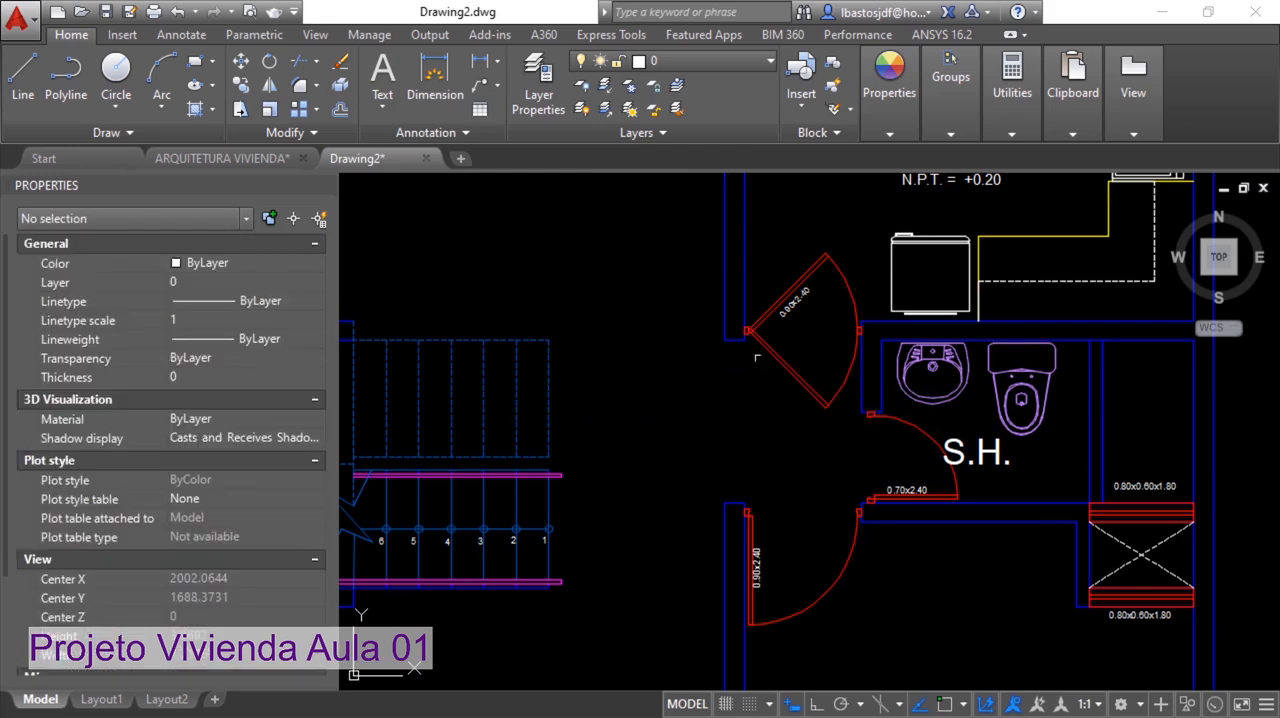
Erase the kitchen's counters, sink, stove, refrigerator and COCINA label
middle_drag(900, 285, 588, 460)
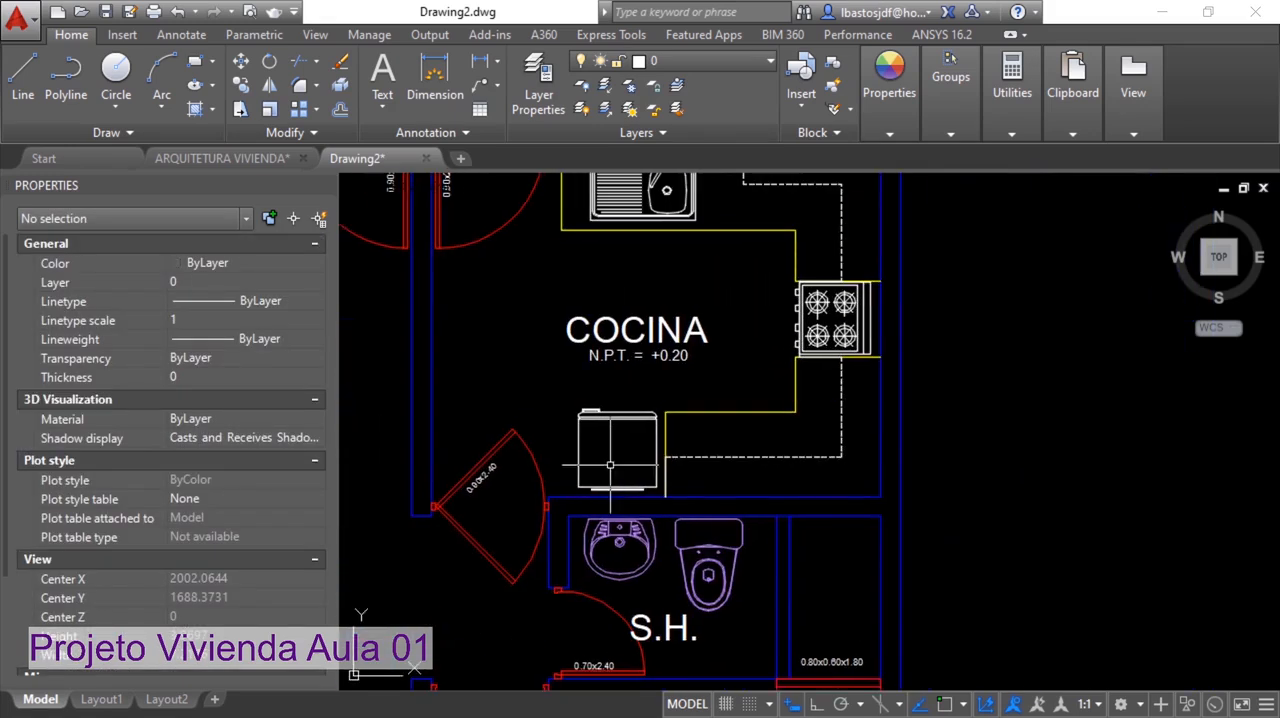
click(848, 457)
click(600, 216)
key(Delete)
Erase the leftover dashed cabinet lines and yellow counter edge next to the kitchen window
middle_drag(780, 290, 797, 438)
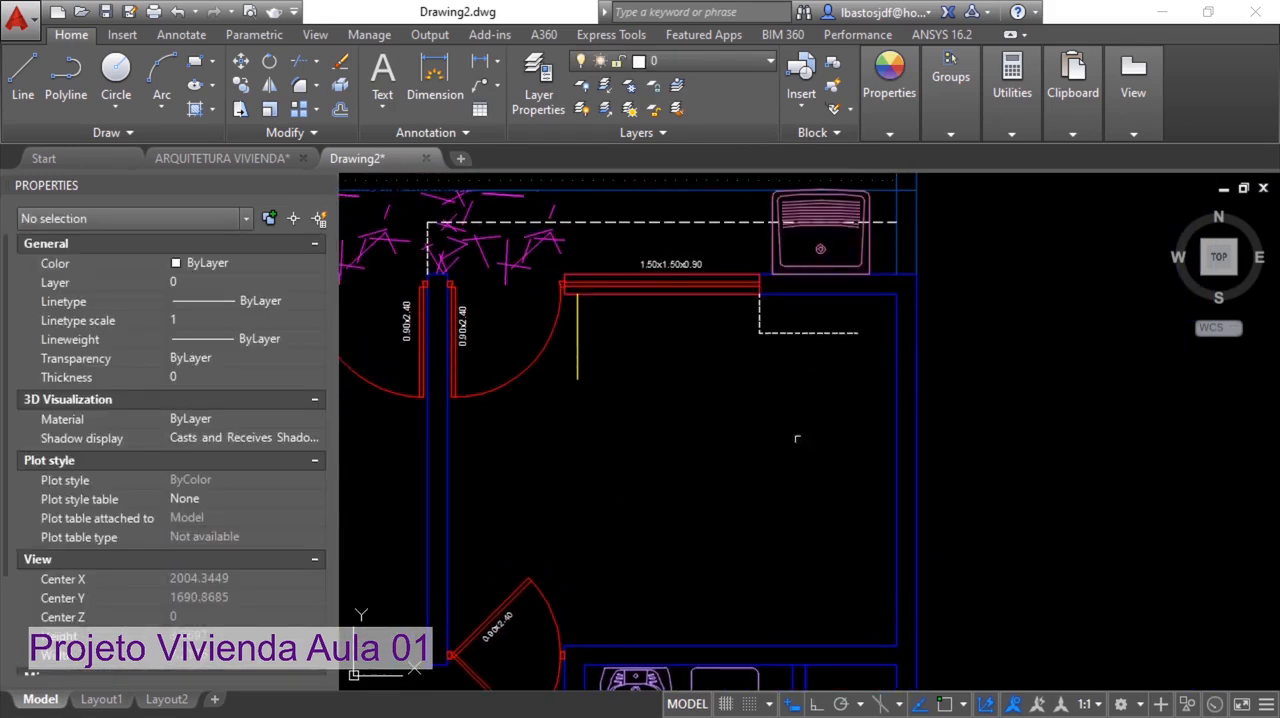
click(824, 352)
click(741, 318)
key(Delete)
click(575, 354)
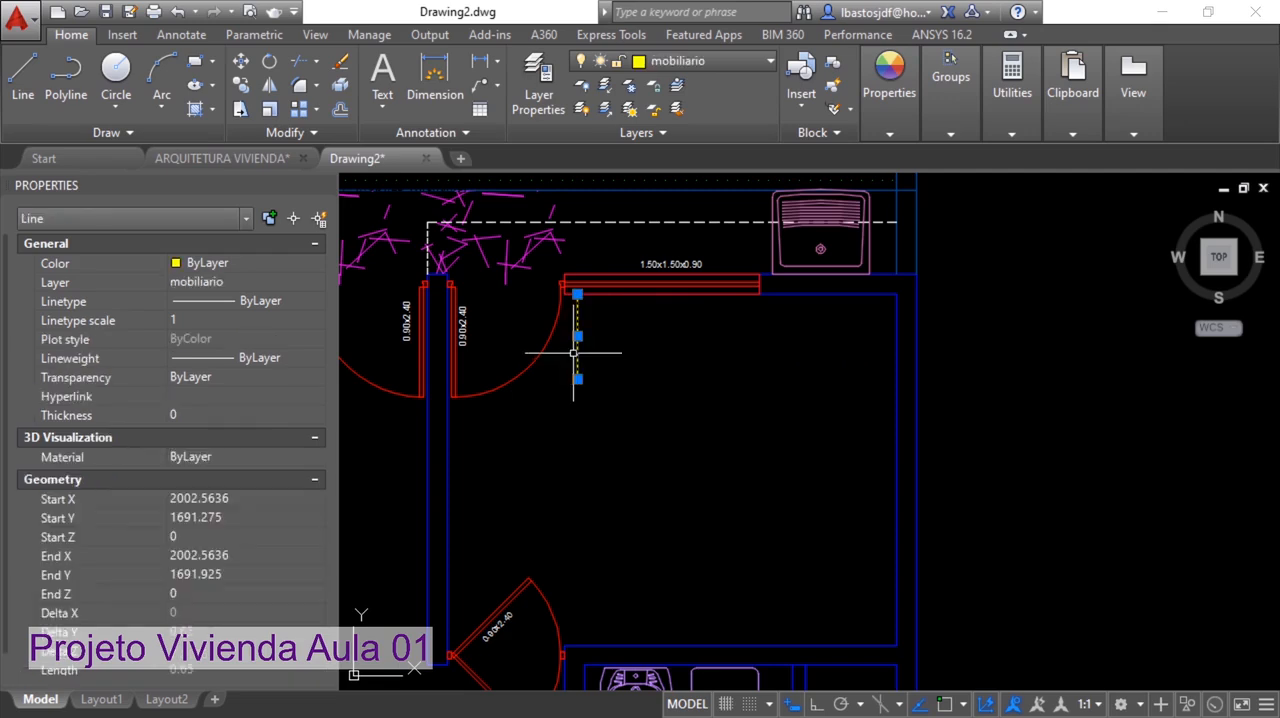
key(Delete)
Erase the washbasin, toilet and S.H. label from the bathroom
middle_drag(665, 450, 640, 270)
middle_drag(716, 552, 710, 461)
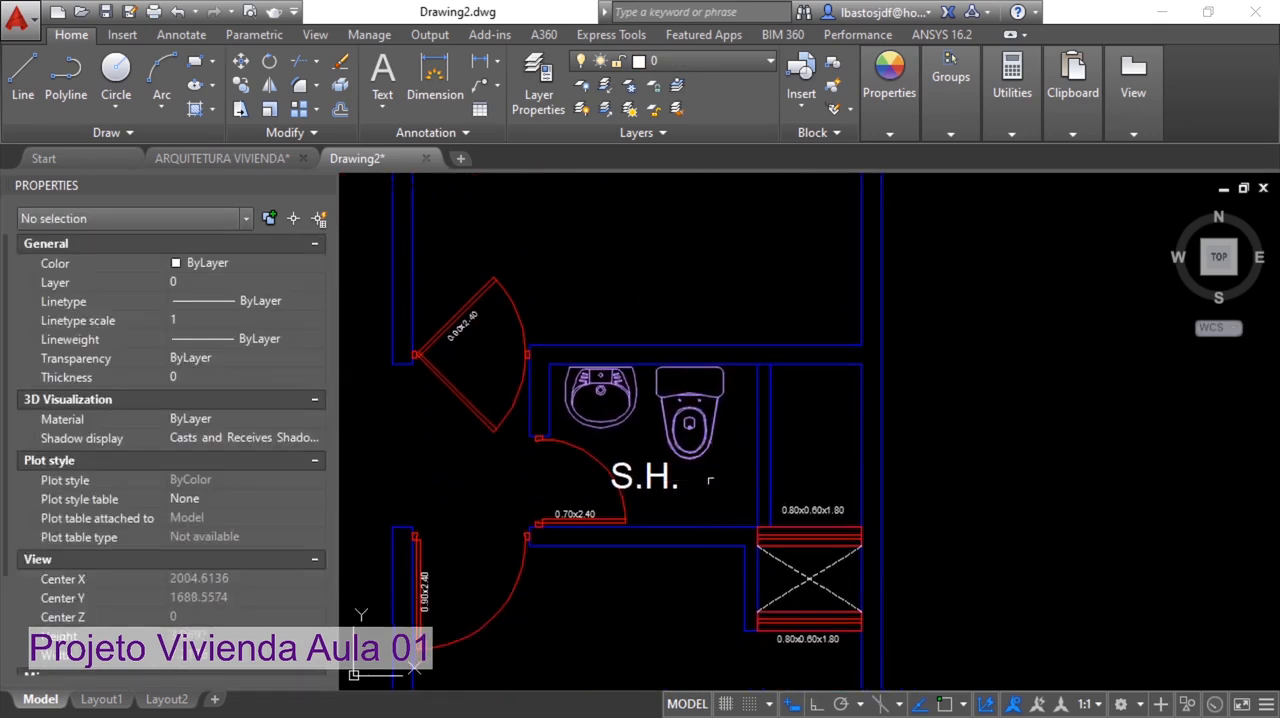
click(711, 481)
click(633, 402)
key(Delete)
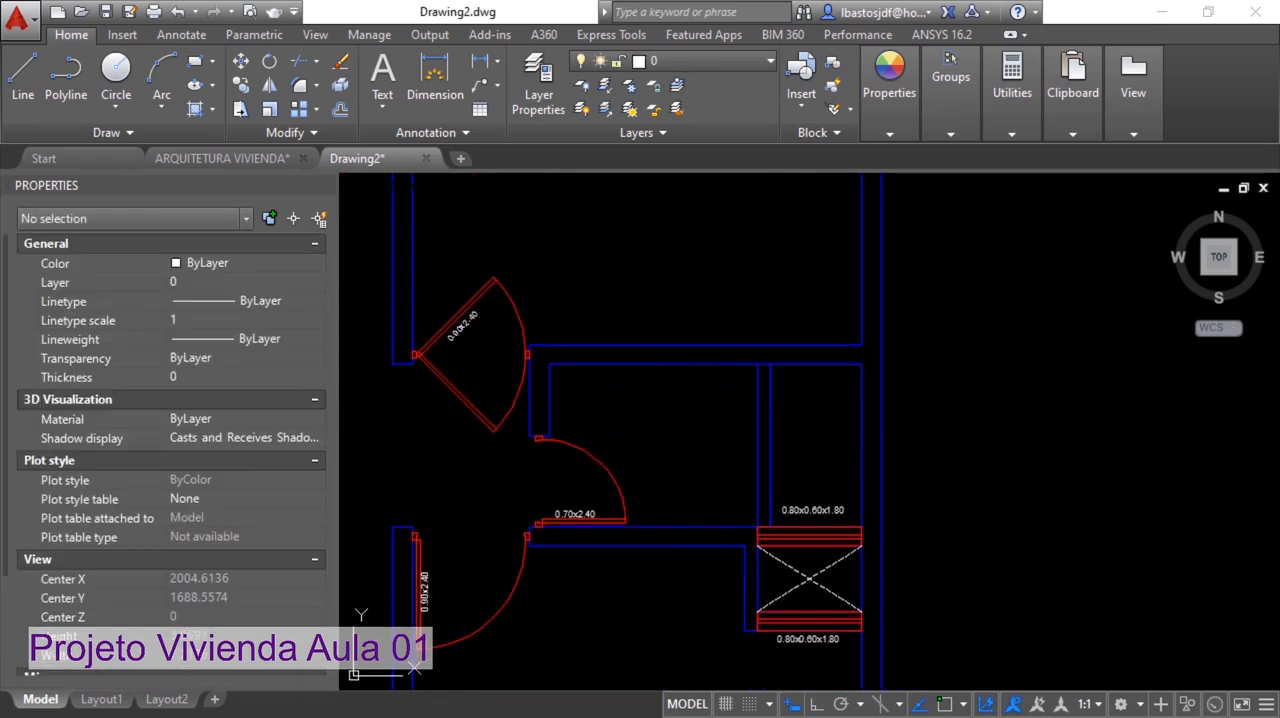
Erase the magenta planting, the floor hatch and the PATIO SERVICIO label from the service patio
scroll(680, 340, down, 3)
middle_drag(660, 399, 816, 579)
scroll(678, 312, up, 2)
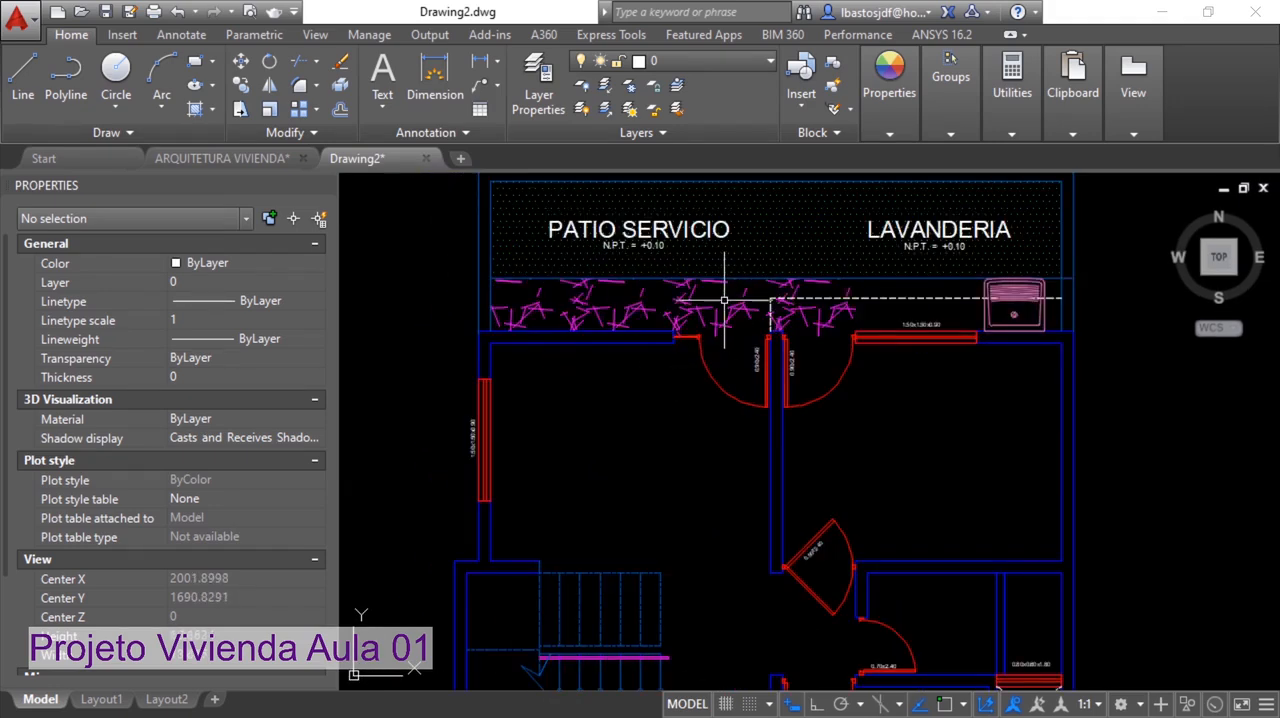
click(766, 296)
click(655, 248)
key(Delete)
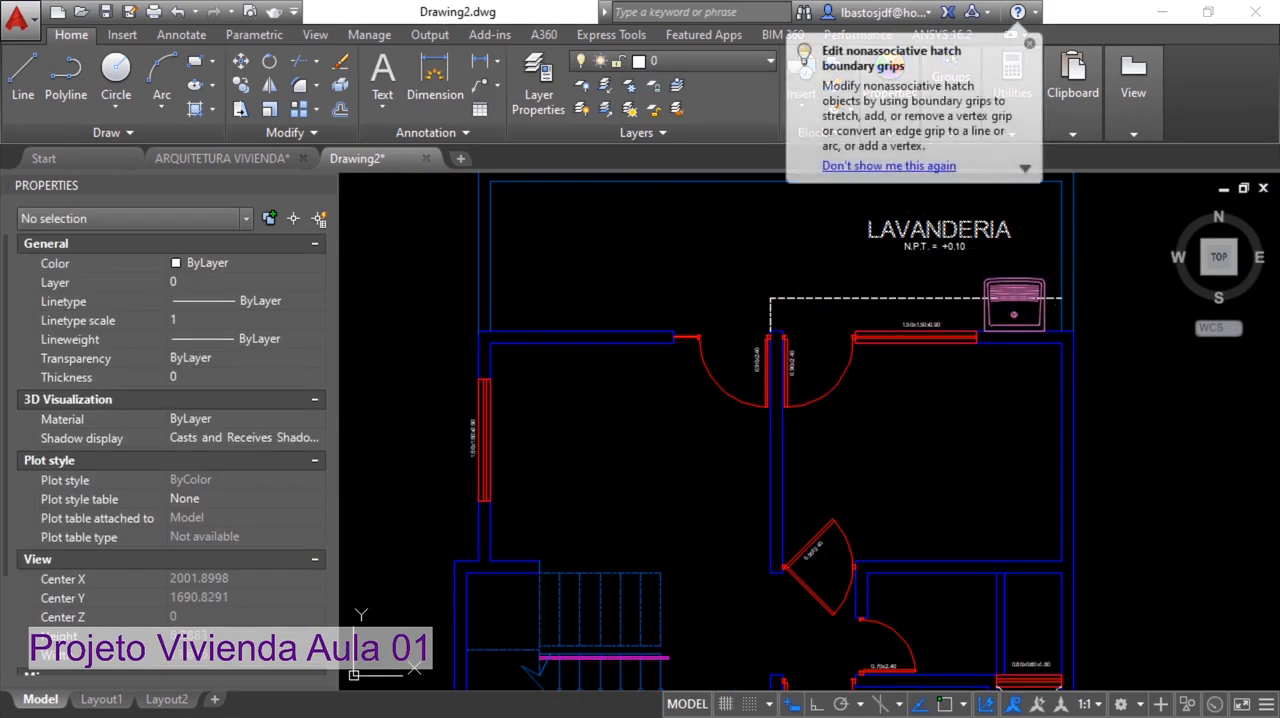
Erase the laundry area's LAVANDERIA label, sink, dashed lines and outline walls behind the house
click(1140, 340)
click(800, 210)
key(Delete)
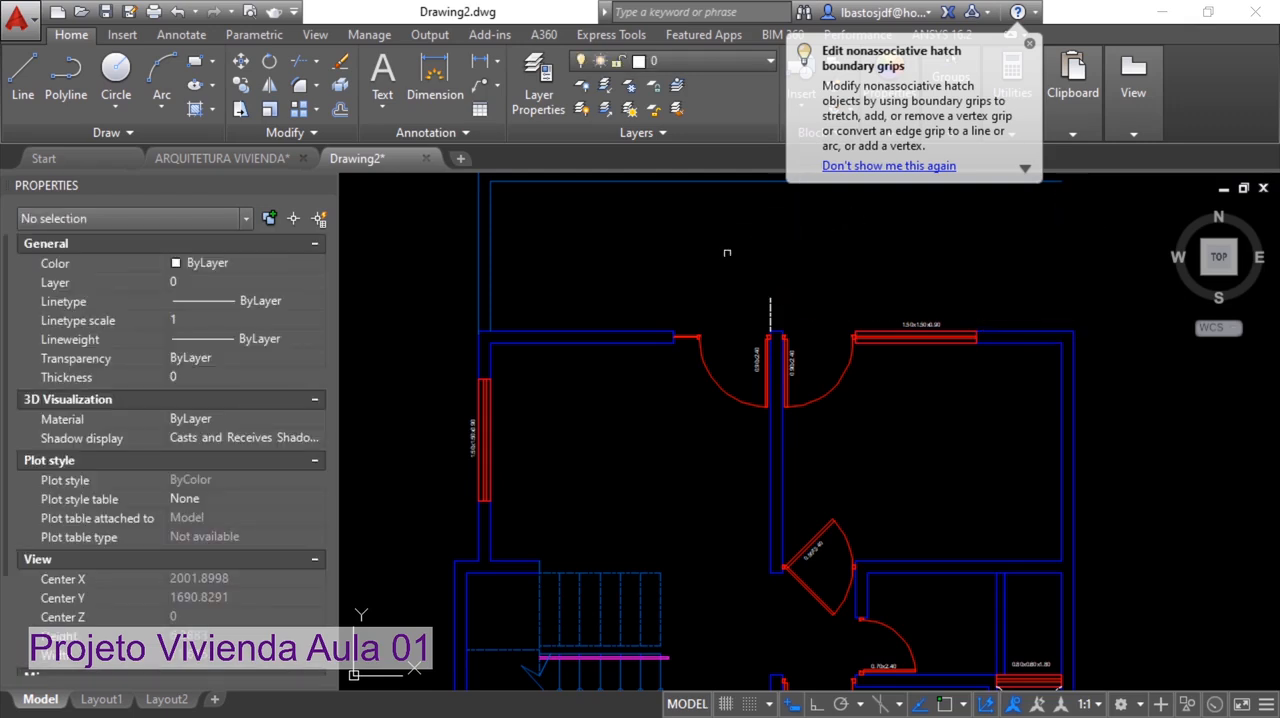
middle_drag(746, 268, 791, 389)
click(832, 421)
click(600, 298)
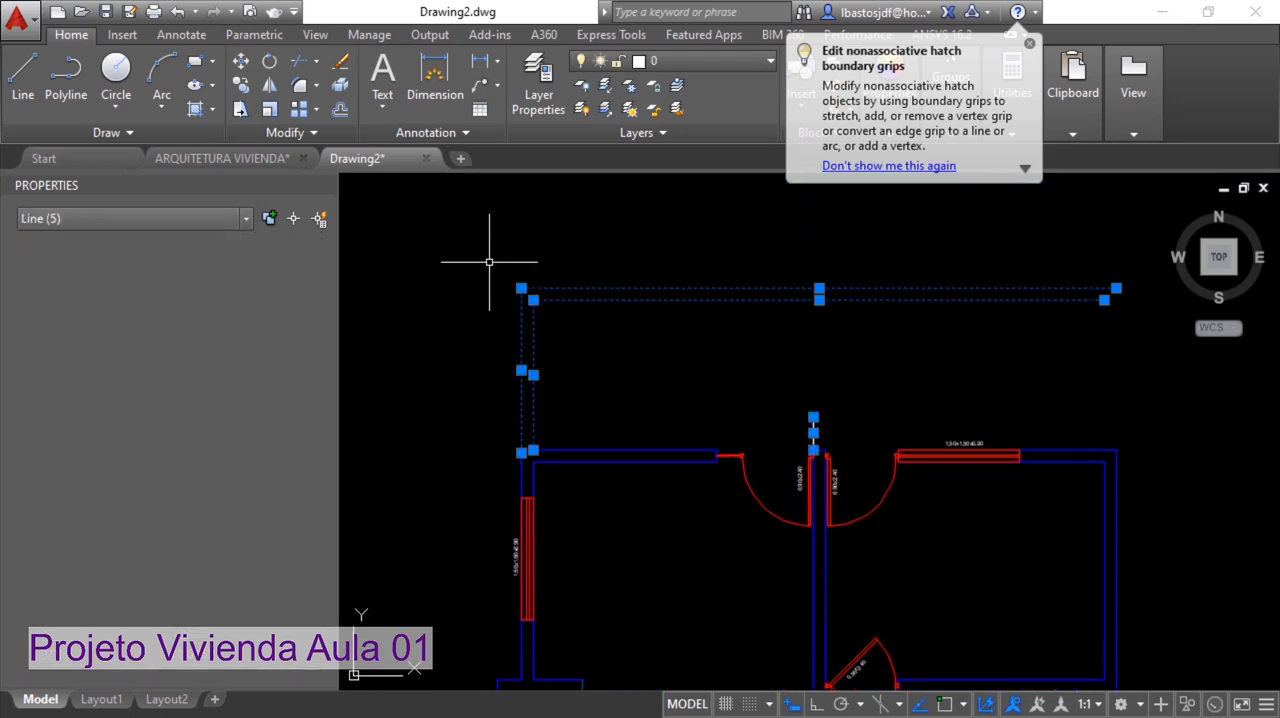
key(Delete)
Erase the size labels of the two windows beside the crossed duct and of the two nearby doors, 0.70x2.40 and 0.90x2.40
scroll(677, 286, down, 4)
middle_drag(853, 477, 820, 394)
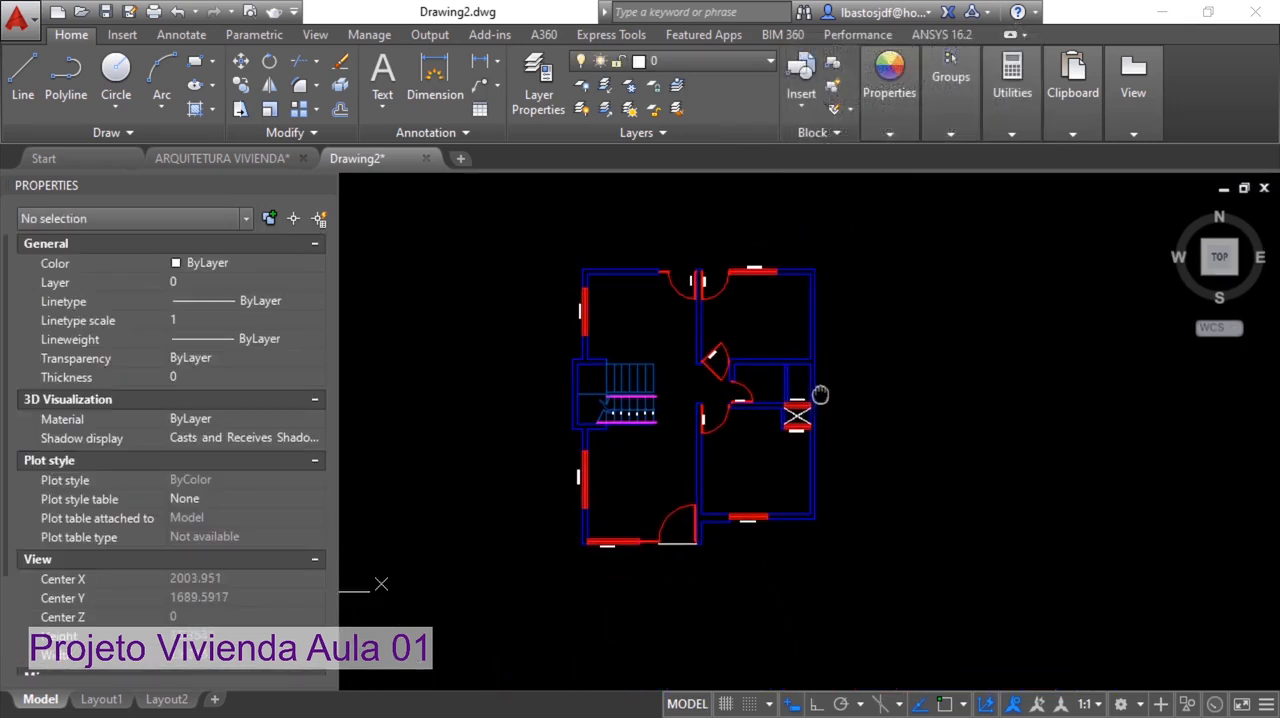
scroll(778, 440, up, 5)
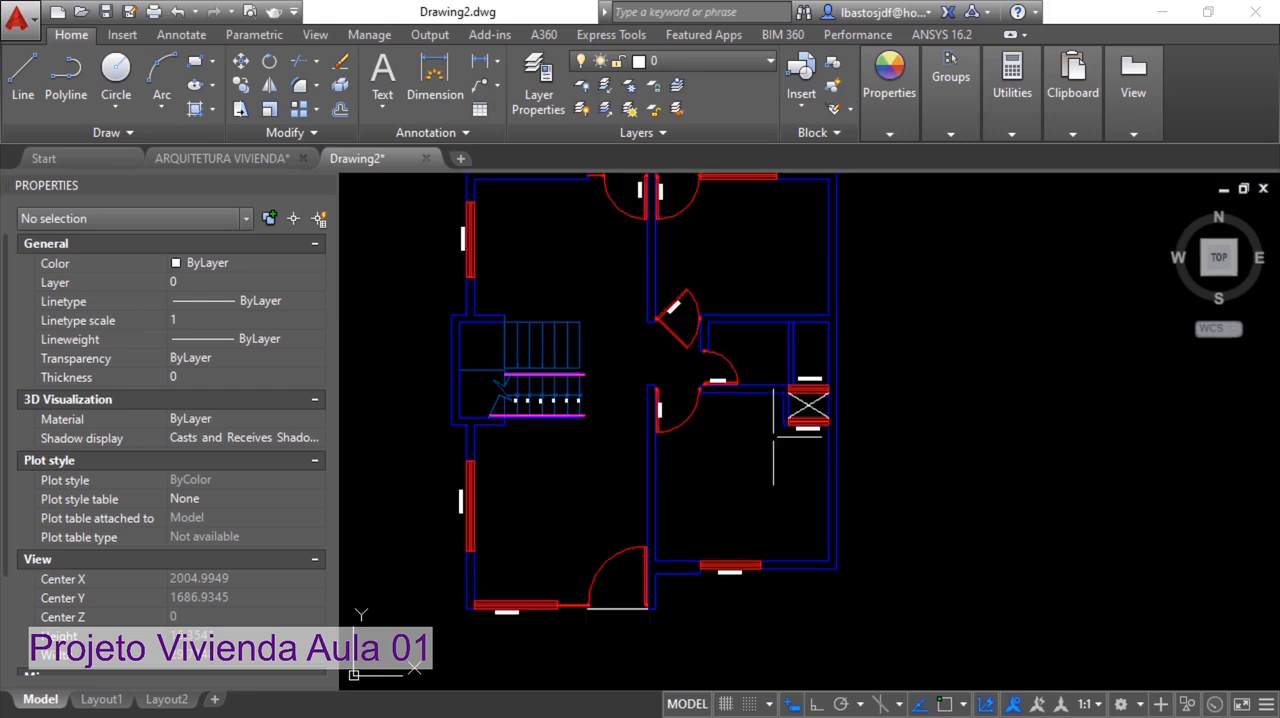
key(Delete)
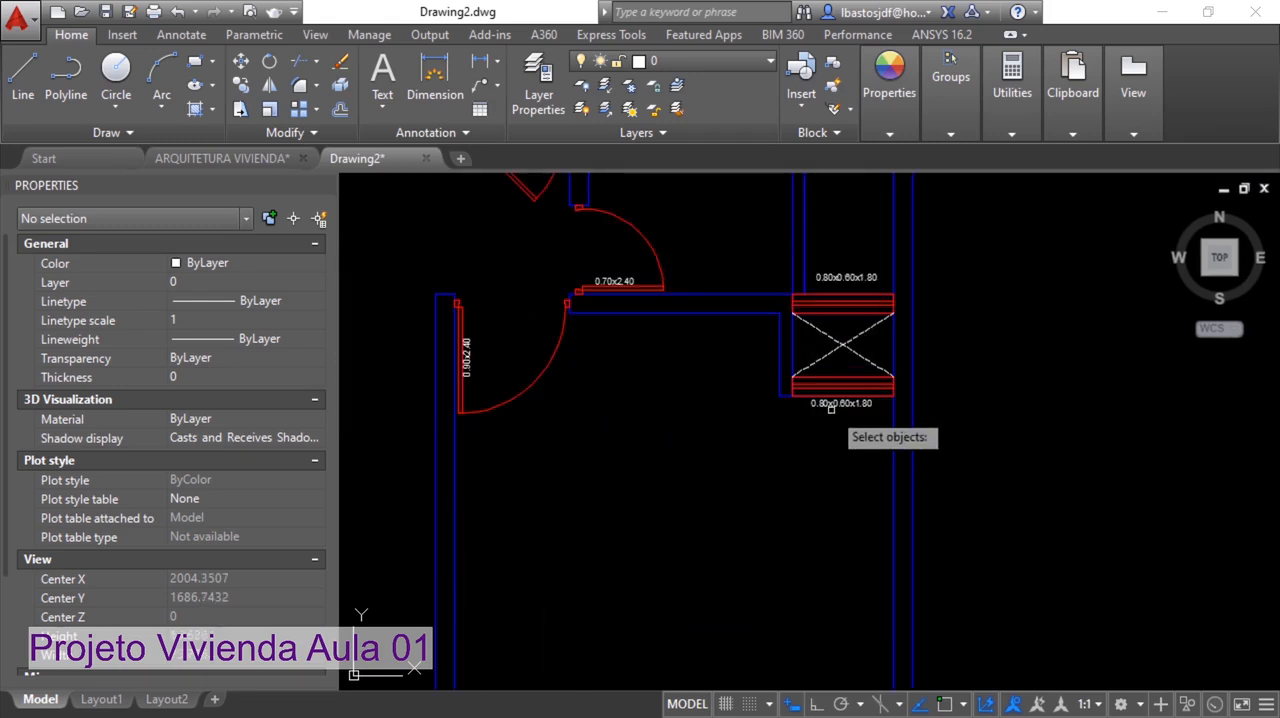
click(831, 404)
click(838, 279)
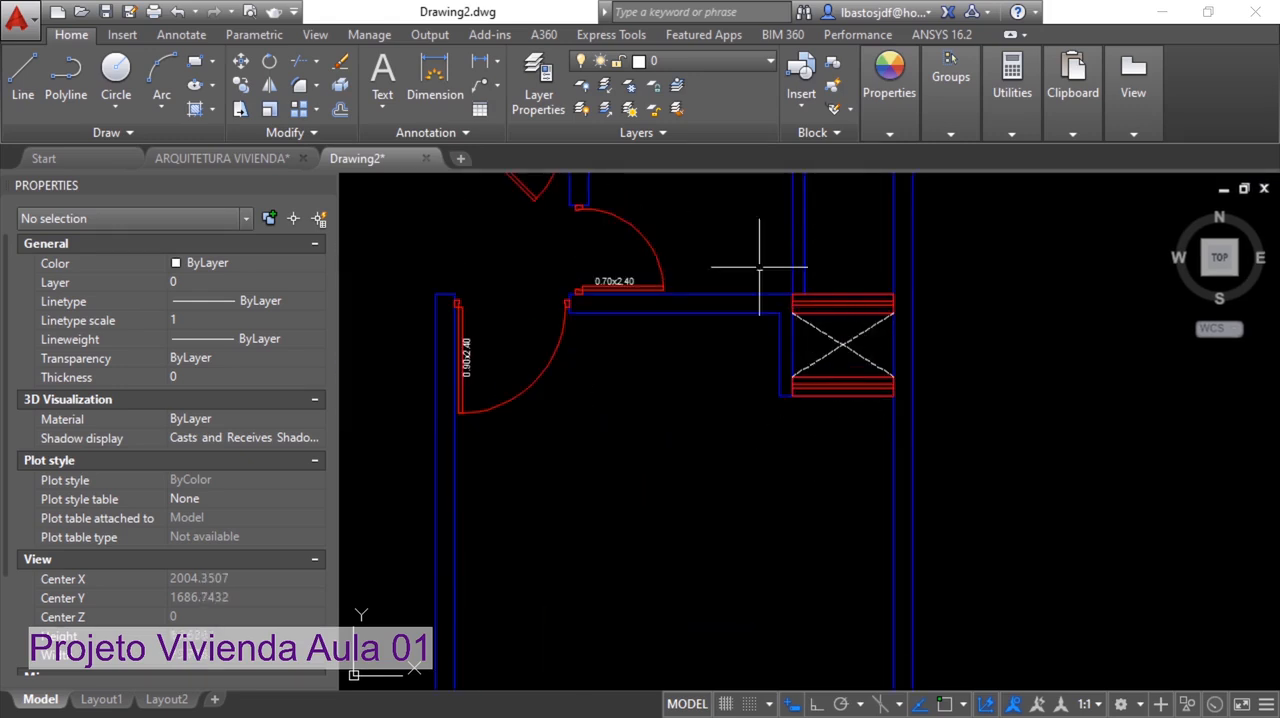
click(614, 281)
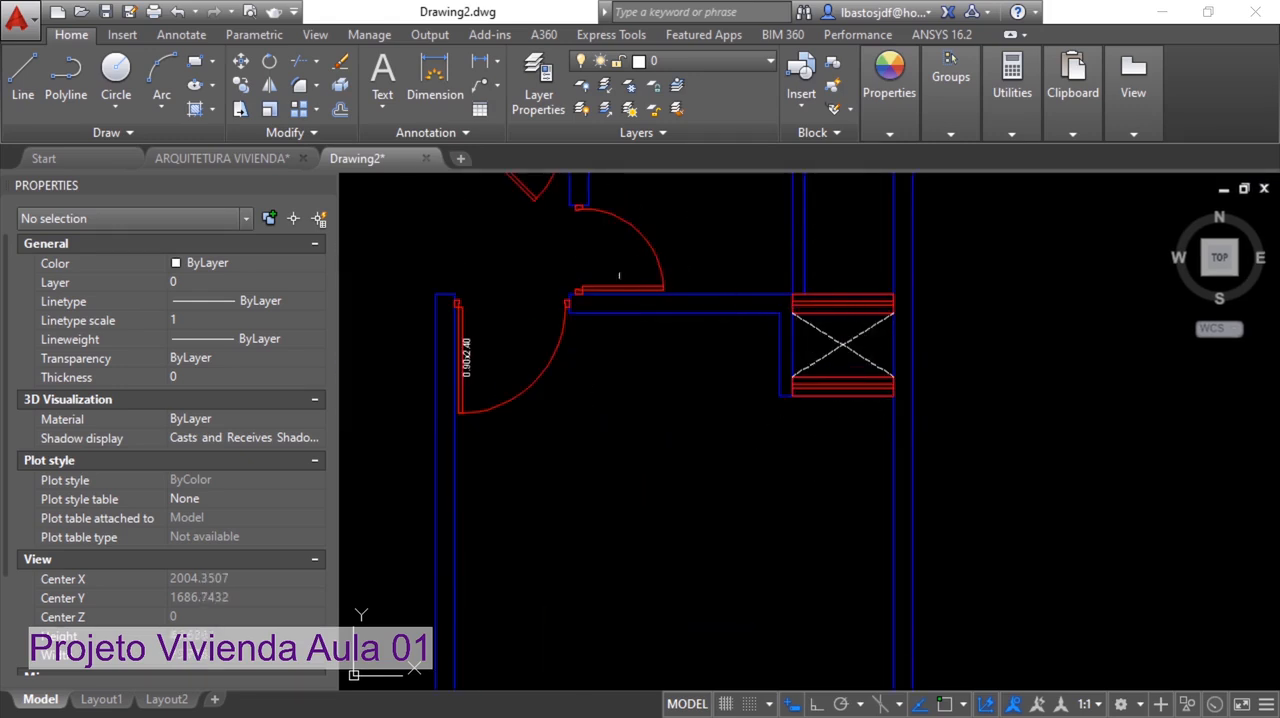
click(469, 348)
key(Return)
Erase the 1.20x2.00x0.40 size label below the window in the lower-right room's front wall
scroll(572, 400, down, 2)
mouse_move(577, 416)
middle_down()
mouse_move(606, 371)
mouse_move(638, 258)
middle_up()
scroll(670, 560, up, 2)
scroll(671, 577, up, 2)
key(Delete)
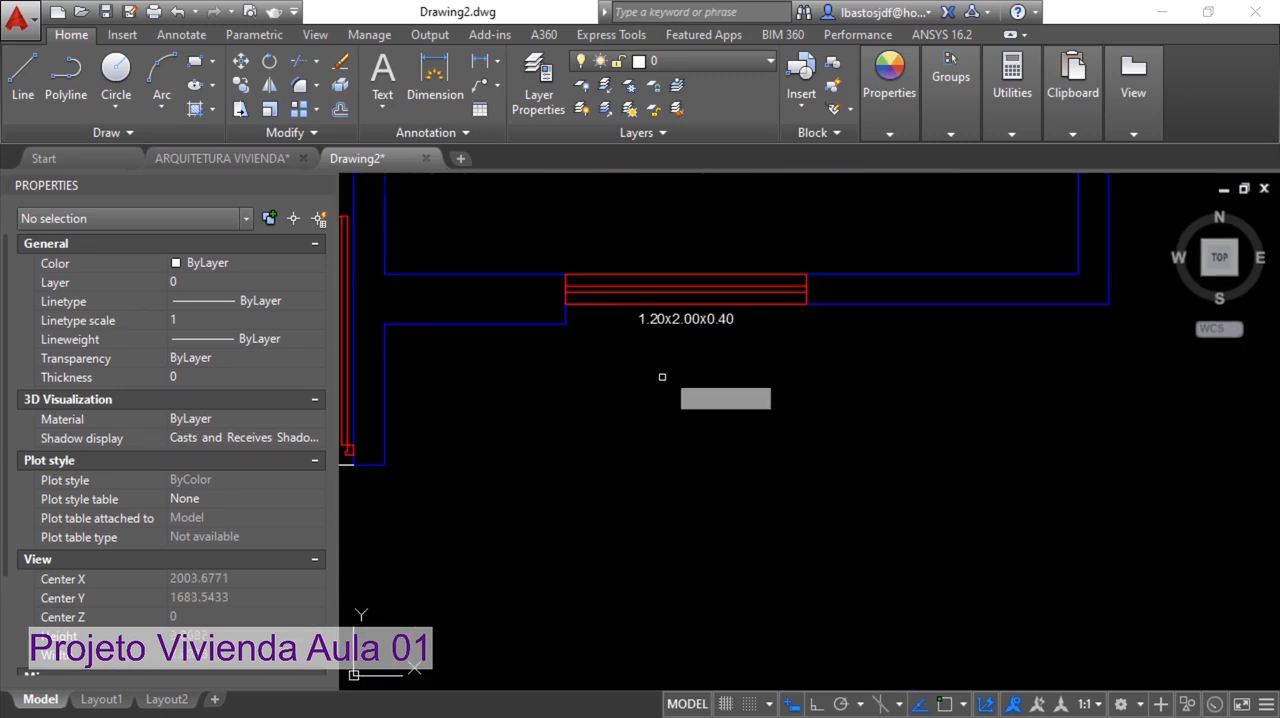
click(686, 317)
key(Return)
Erase the size labels of the front window beside the main entrance and of the side window in the same room
middle_drag(535, 408, 1019, 457)
mouse_move(709, 477)
middle_down()
mouse_move(931, 540)
mouse_move(1024, 525)
middle_up()
scroll(1026, 518, down, 4)
scroll(855, 567, up, 4)
click(856, 490)
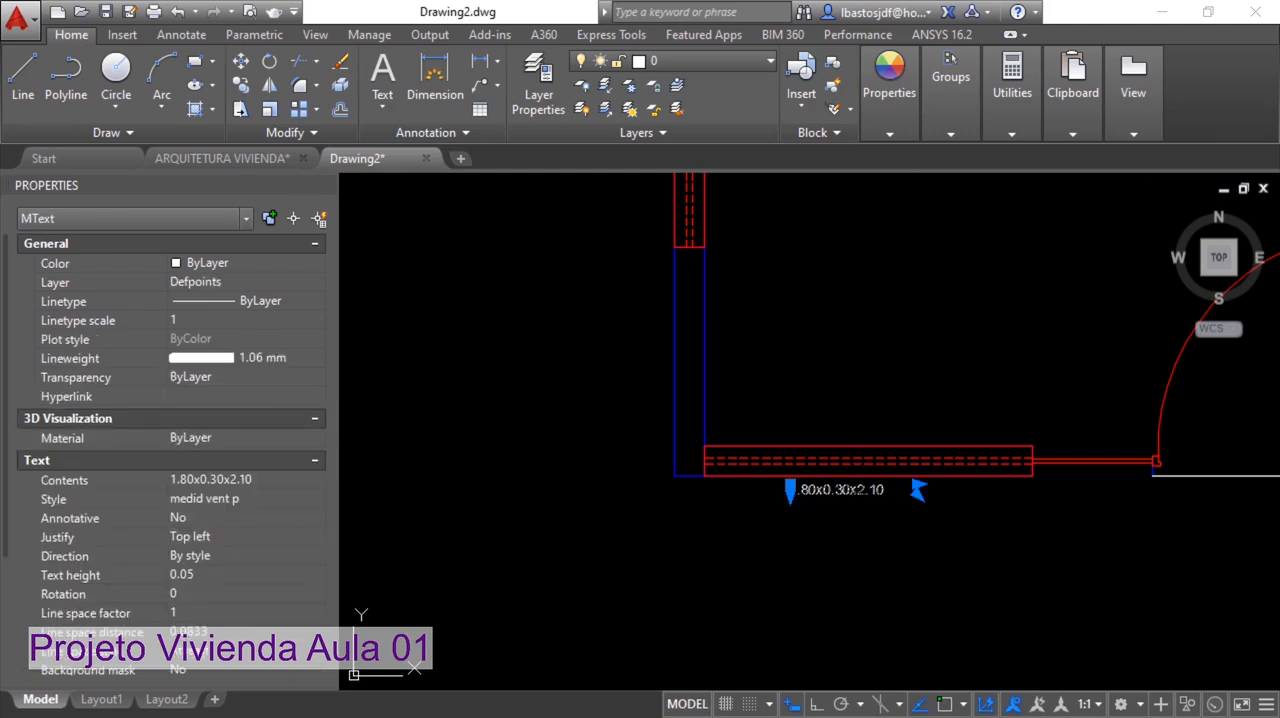
key(Escape)
middle_drag(811, 274, 707, 462)
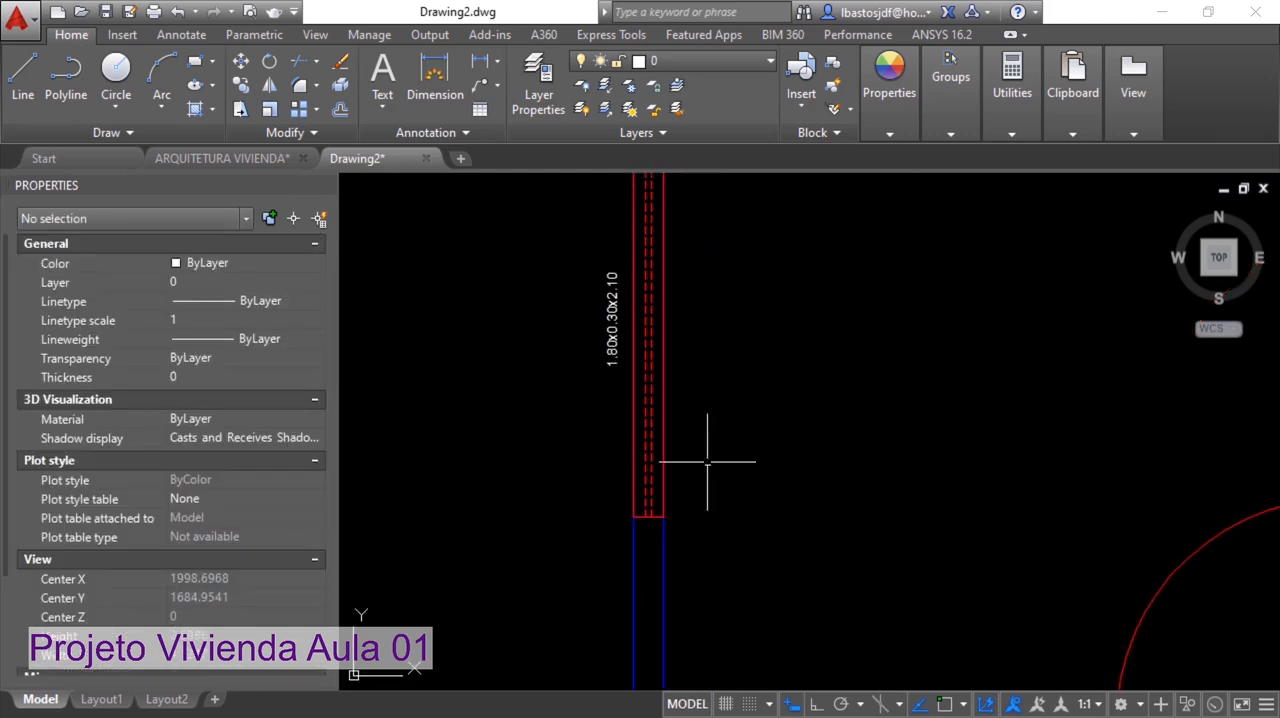
click(620, 329)
key(Delete)
Erase the size label of the double-leaf swing door between the hallway and the upper-right room
scroll(808, 369, down, 4)
middle_drag(806, 373, 665, 612)
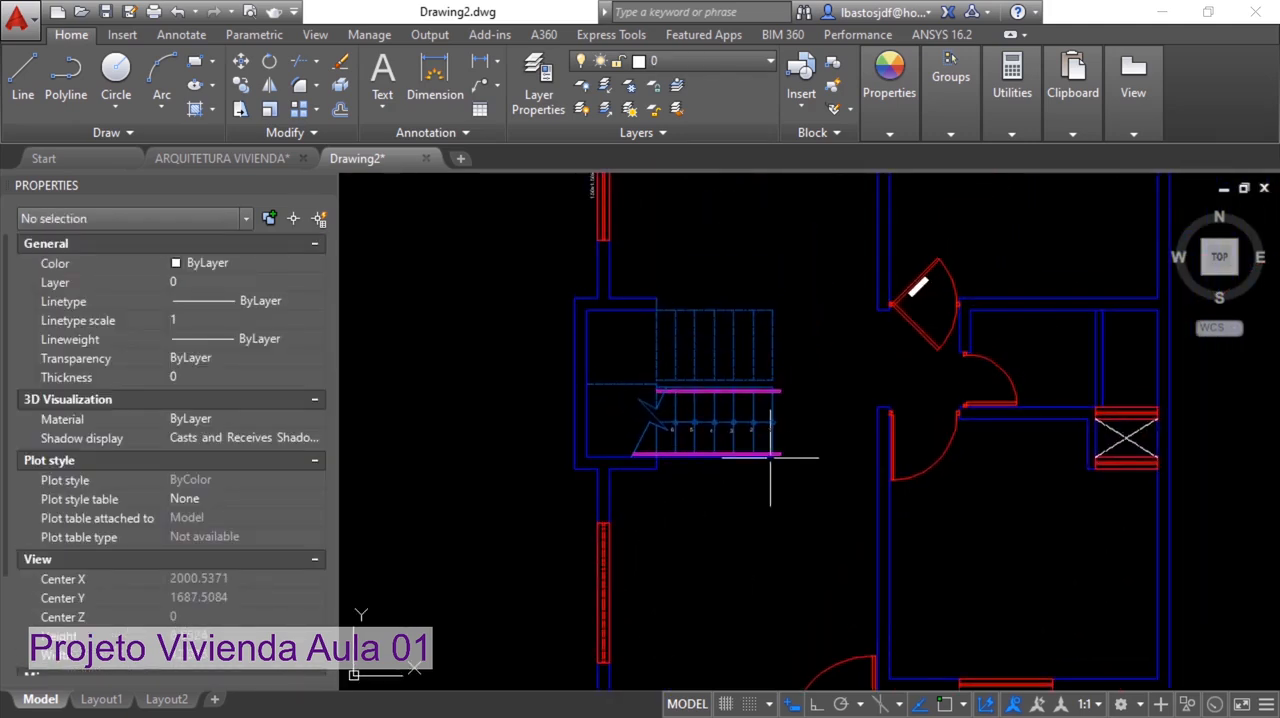
middle_drag(865, 323, 757, 457)
scroll(790, 427, up, 5)
click(839, 411)
key(Delete)
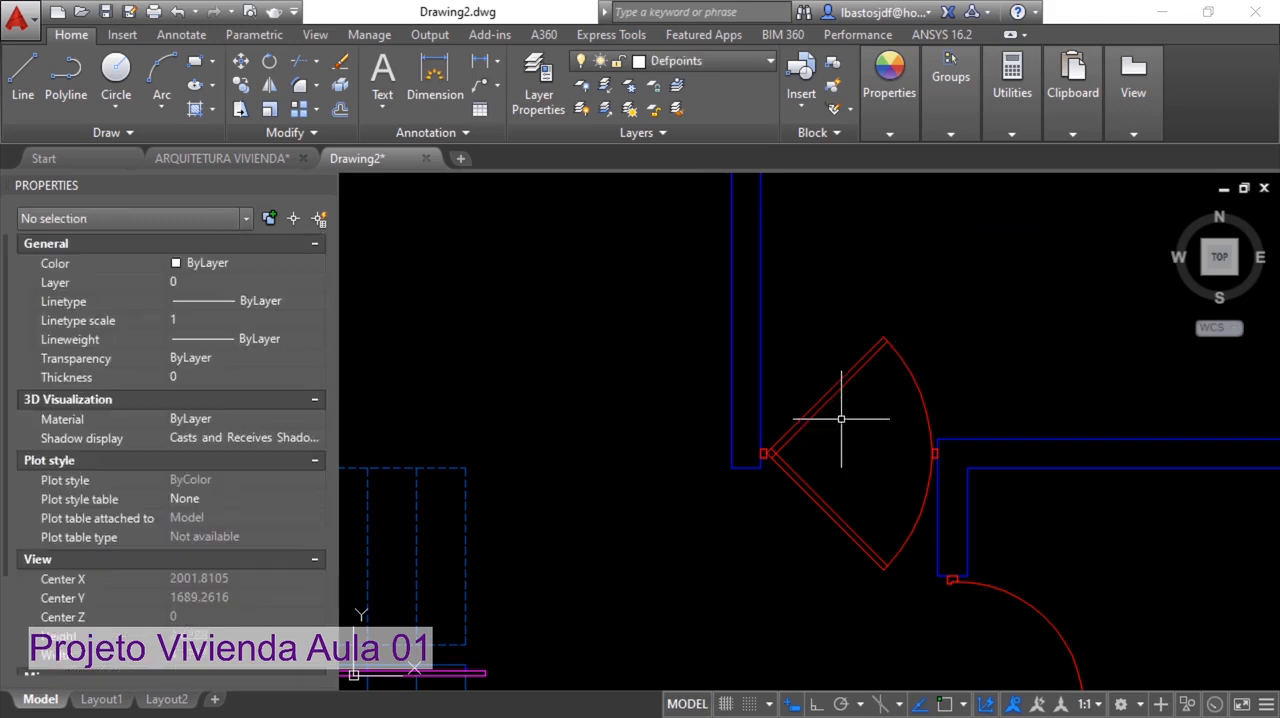
Erase the 1.50x1.50x0.90 size label beside the upper-left room's side window
middle_drag(631, 342, 872, 535)
mouse_move(463, 424)
middle_down()
mouse_move(677, 463)
mouse_move(951, 473)
middle_up()
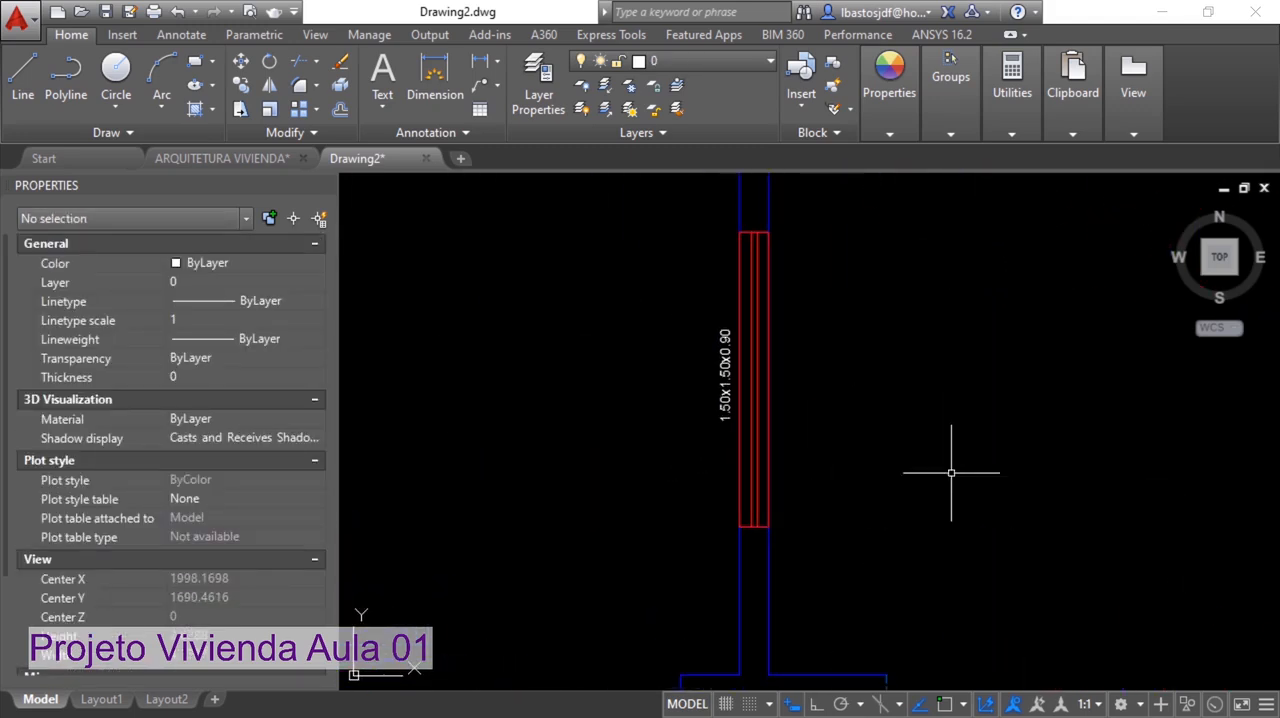
click(726, 395)
key(Delete)
Erase the two 0.90x2.40 door labels and the 1.50x1.50x0.90 window label along the rear wall
scroll(864, 427, down, 5)
drag(1008, 369, 817, 377)
middle_drag(817, 377, 777, 390)
scroll(792, 379, up, 5)
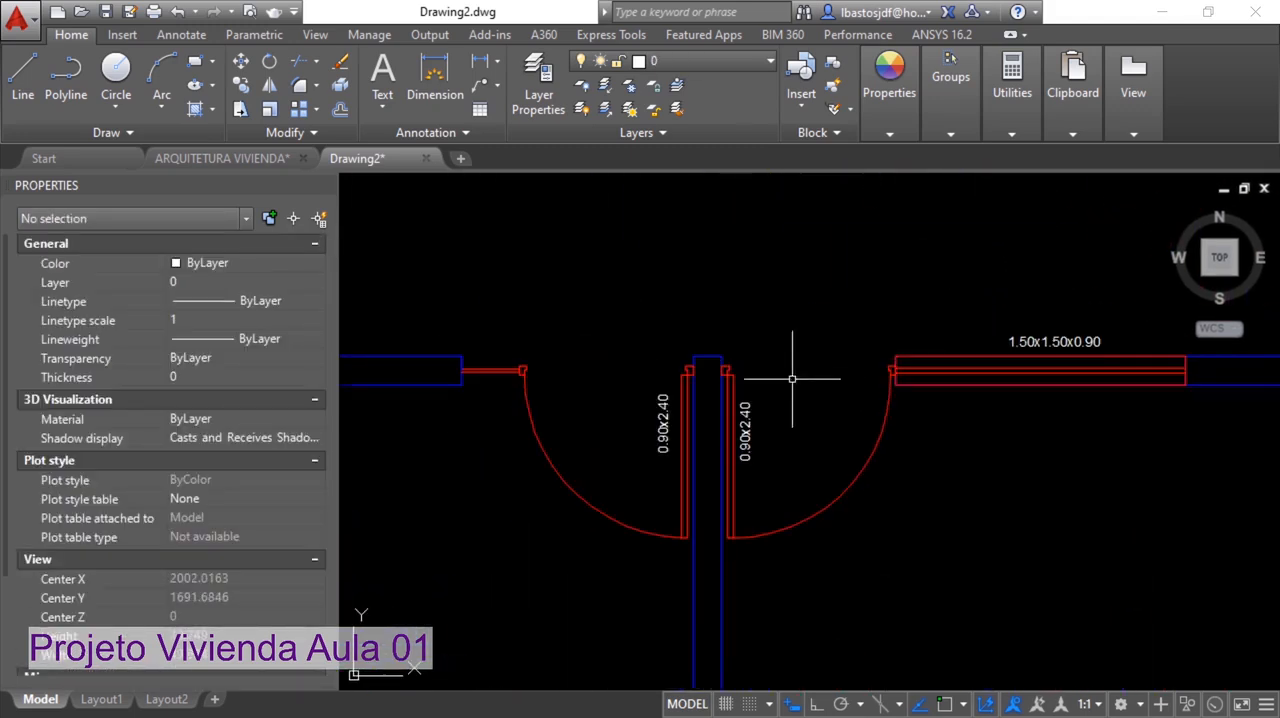
click(659, 423)
key(Delete)
click(745, 430)
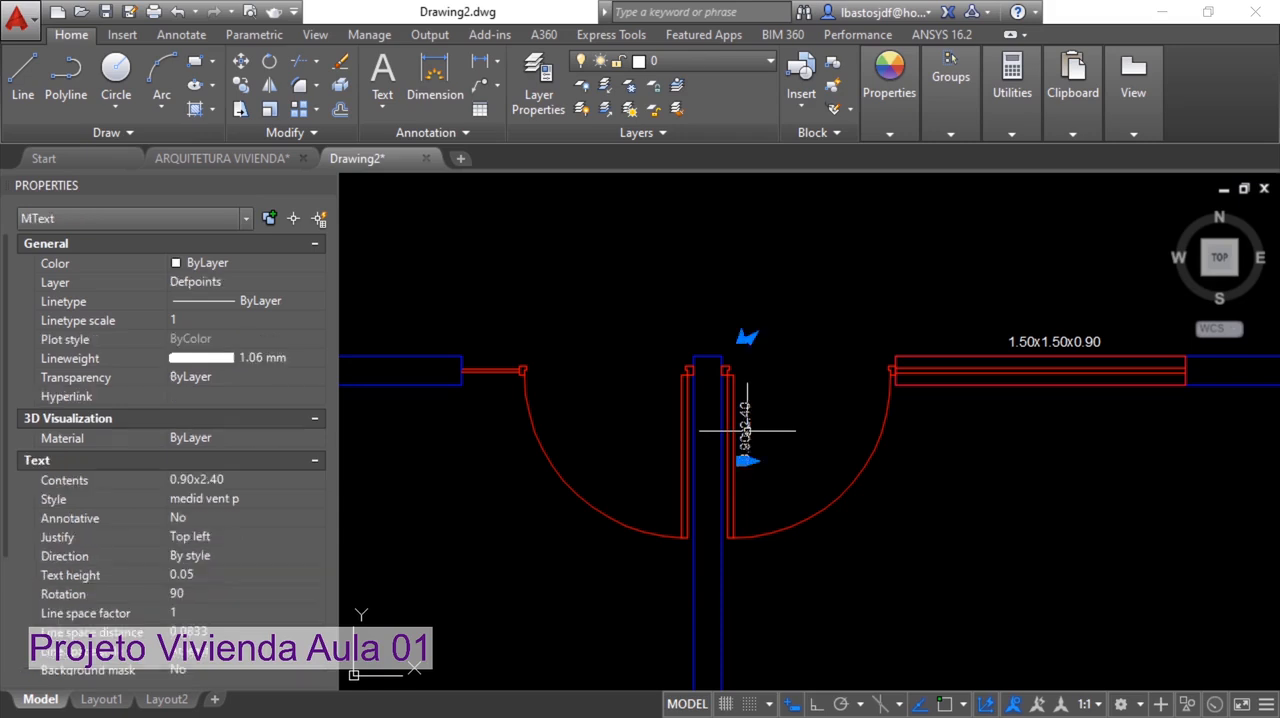
key(Delete)
click(1029, 340)
key(Delete)
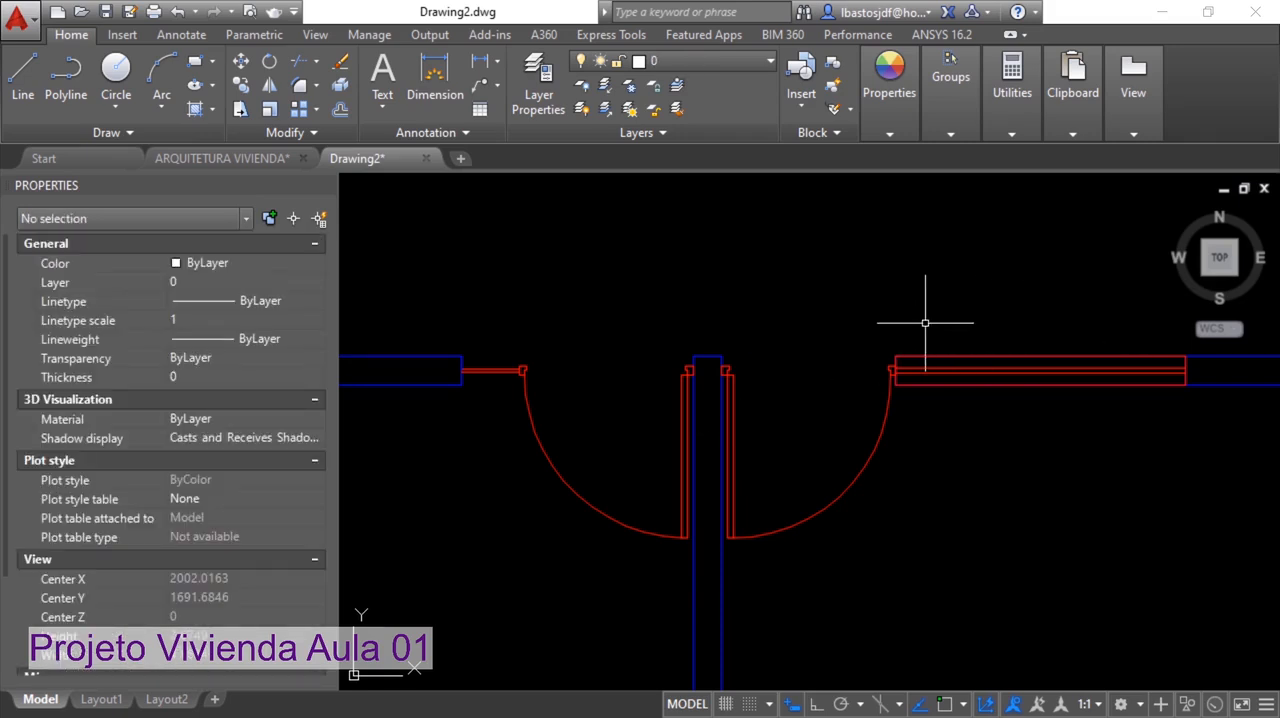
Save the cleaned plan as TERREO_VIVIENDAS.dwg in the PROJETO VIVIENDA folder
scroll(922, 327, down, 5)
middle_drag(876, 446, 803, 314)
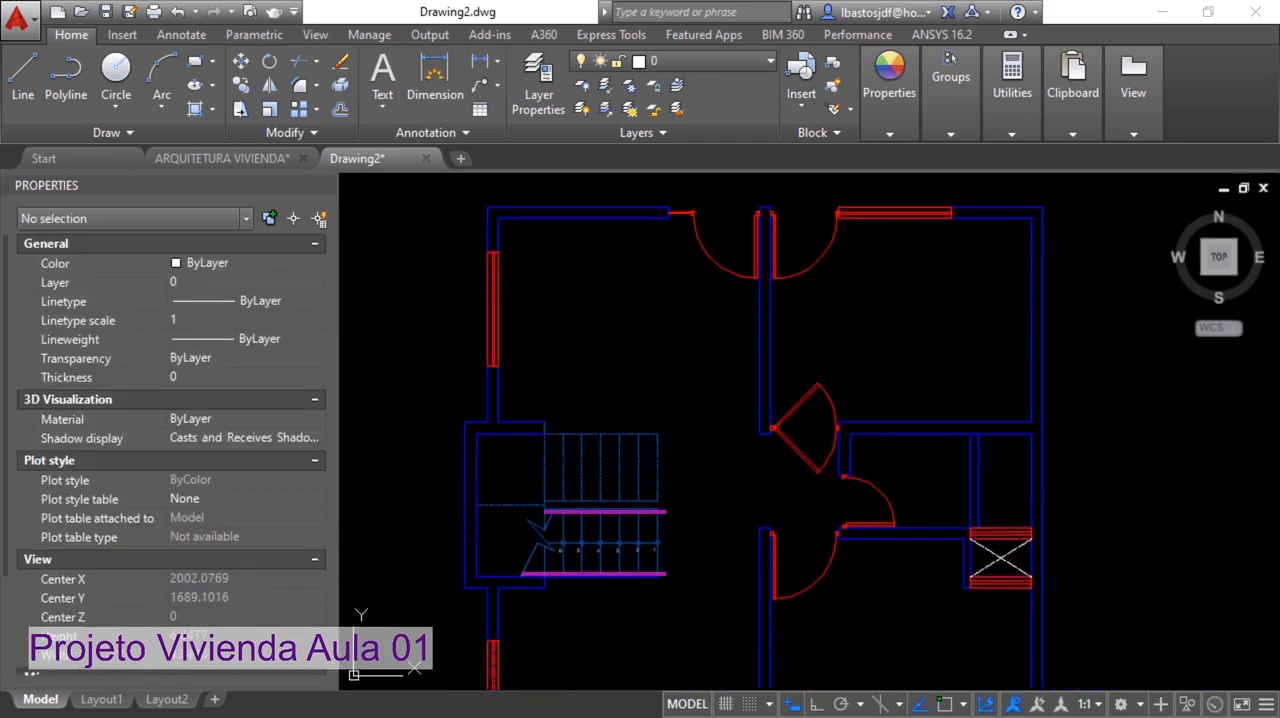
scroll(823, 334, down, 2)
middle_drag(826, 400, 791, 367)
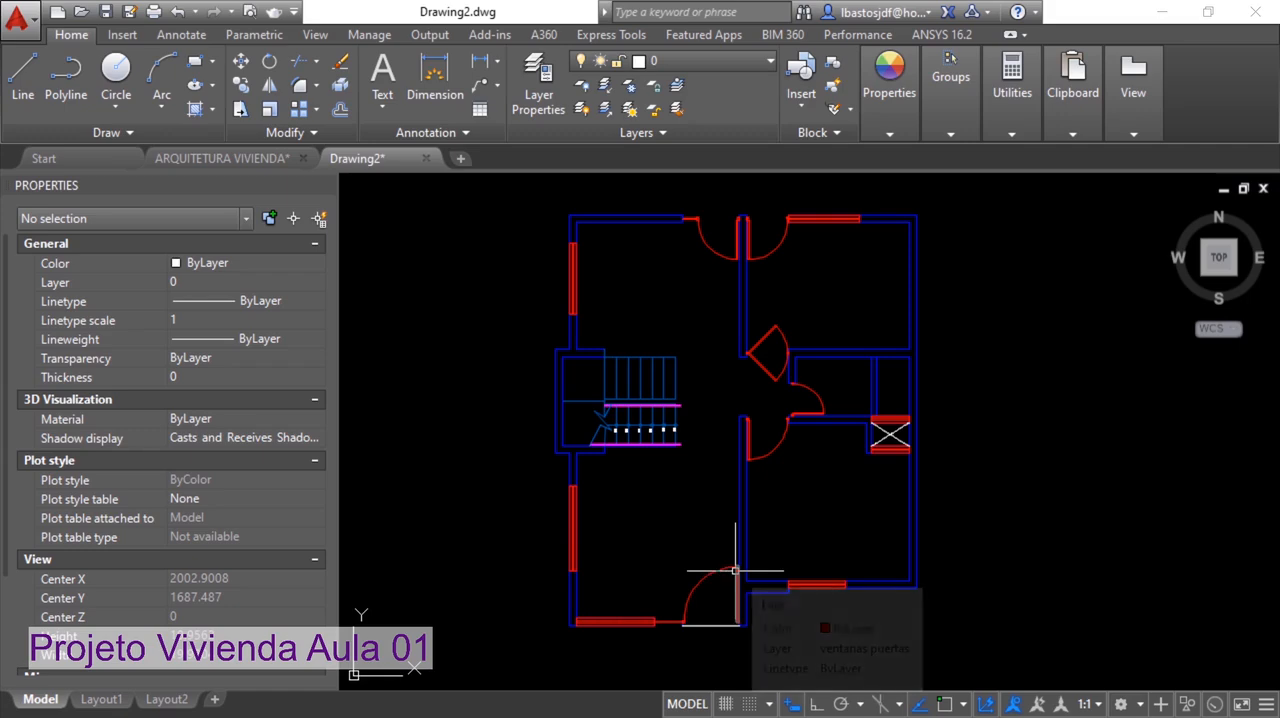
click(34, 20)
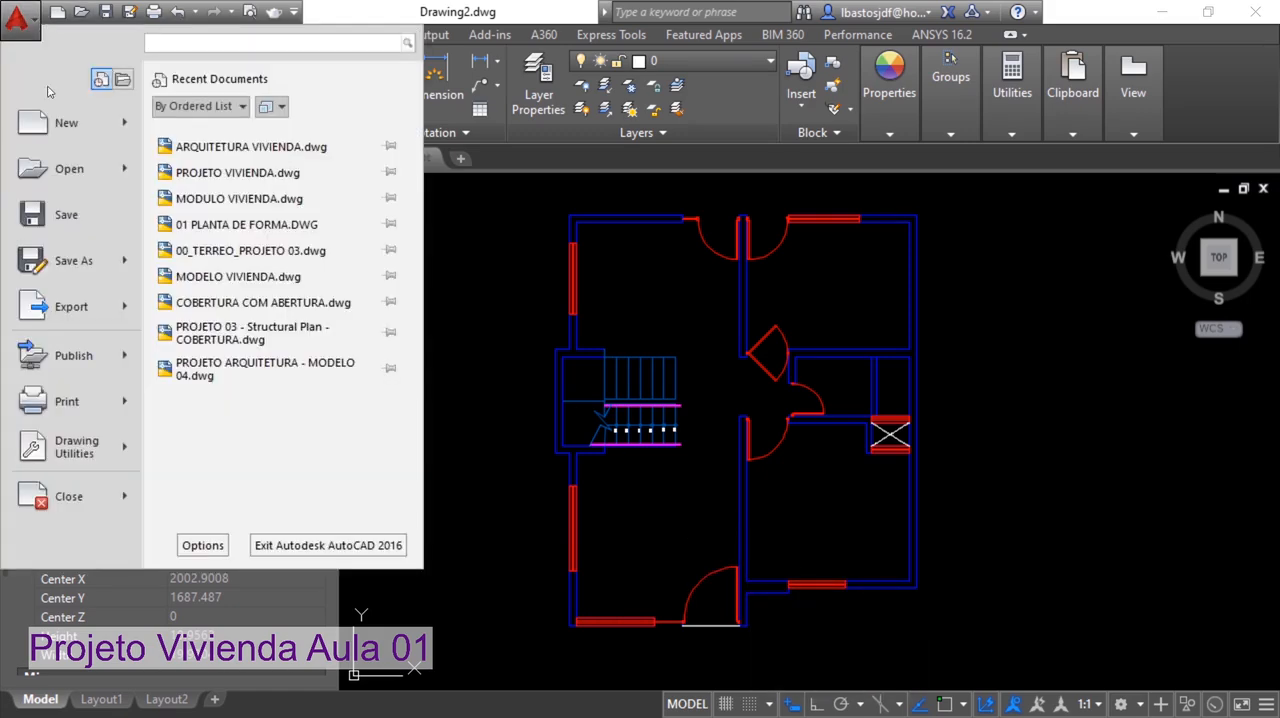
click(73, 258)
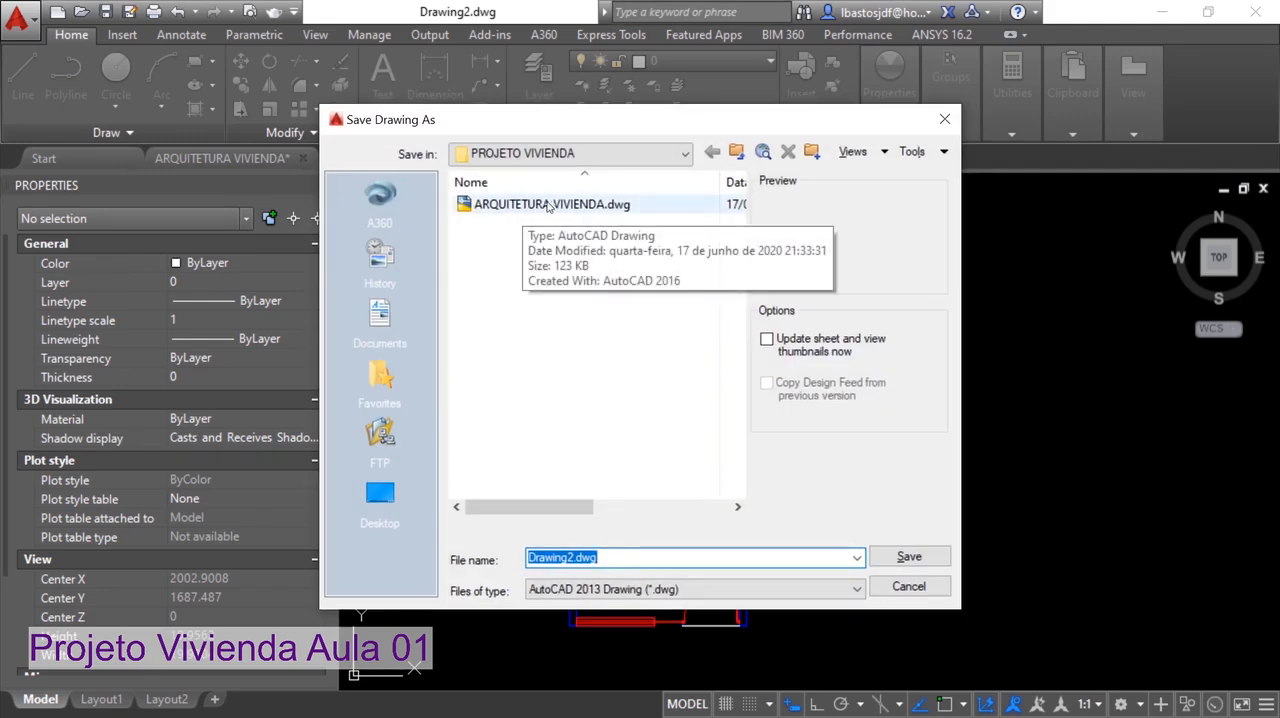
click(573, 557)
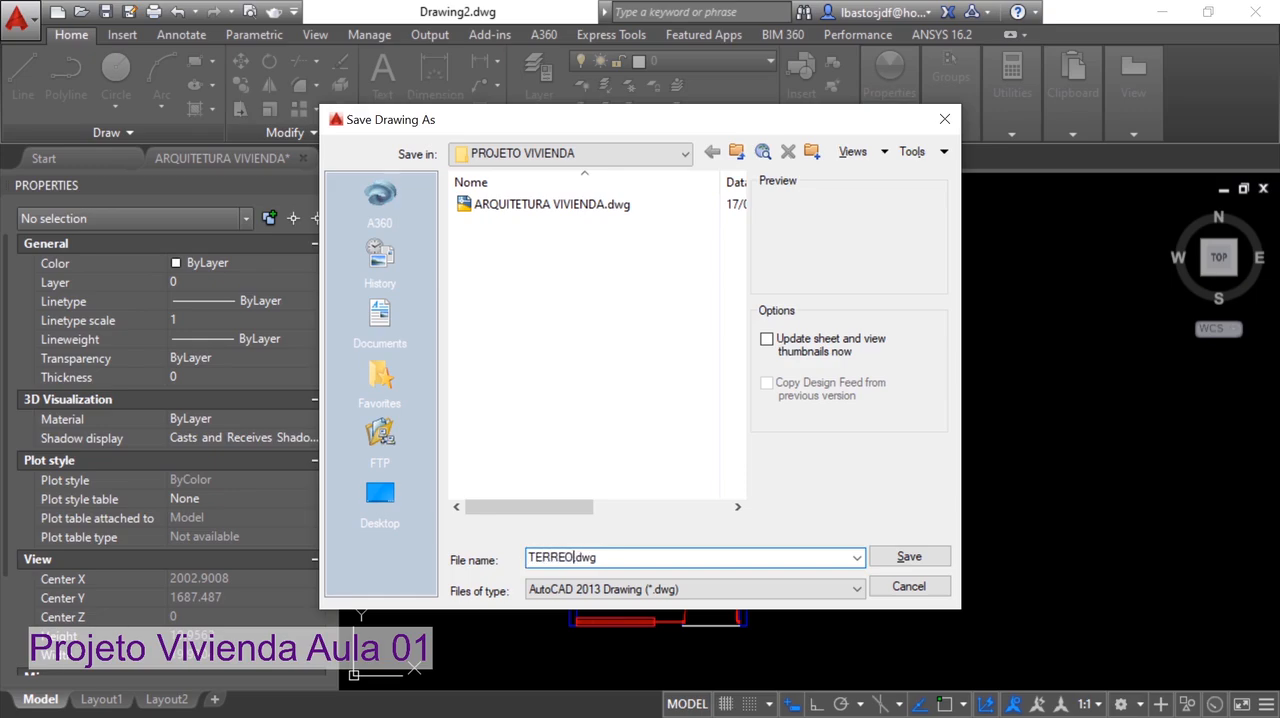
text(TERREO_VIVIENDAS)
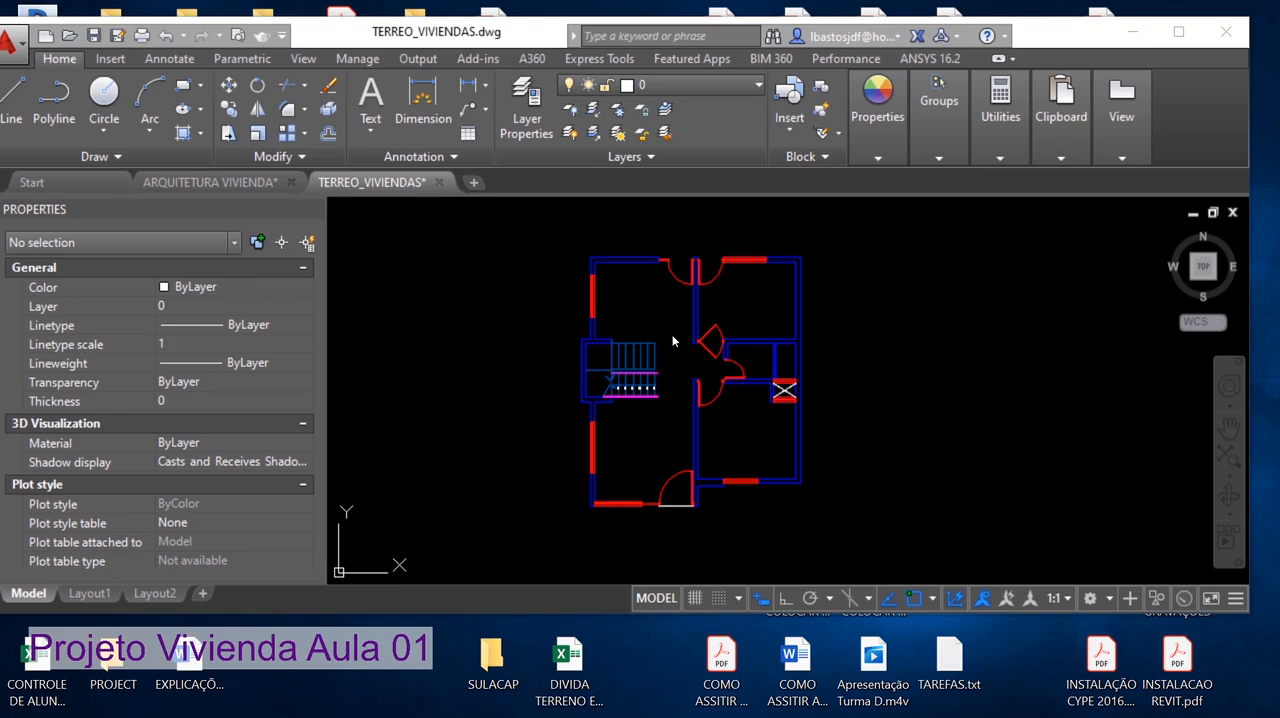
Measure the thickness of the side wall just below the staircase with the DIST command
scroll(615, 392, up, 5)
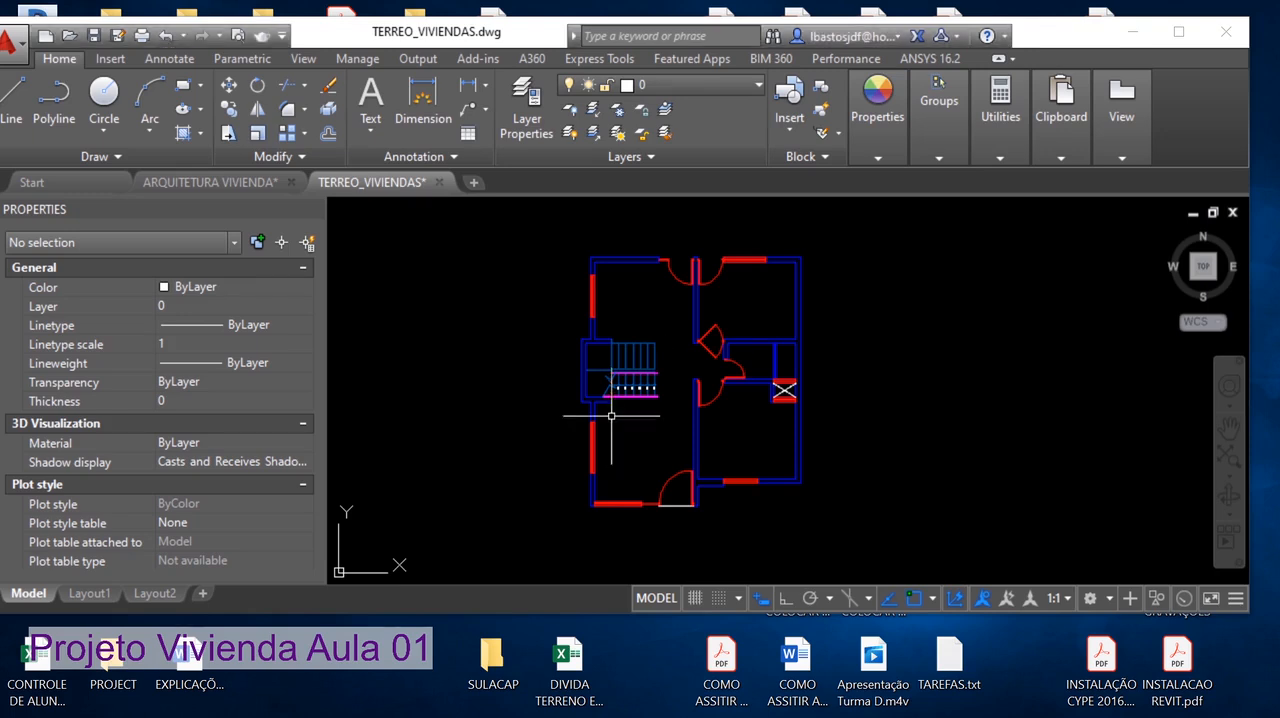
scroll(625, 407, up, 3)
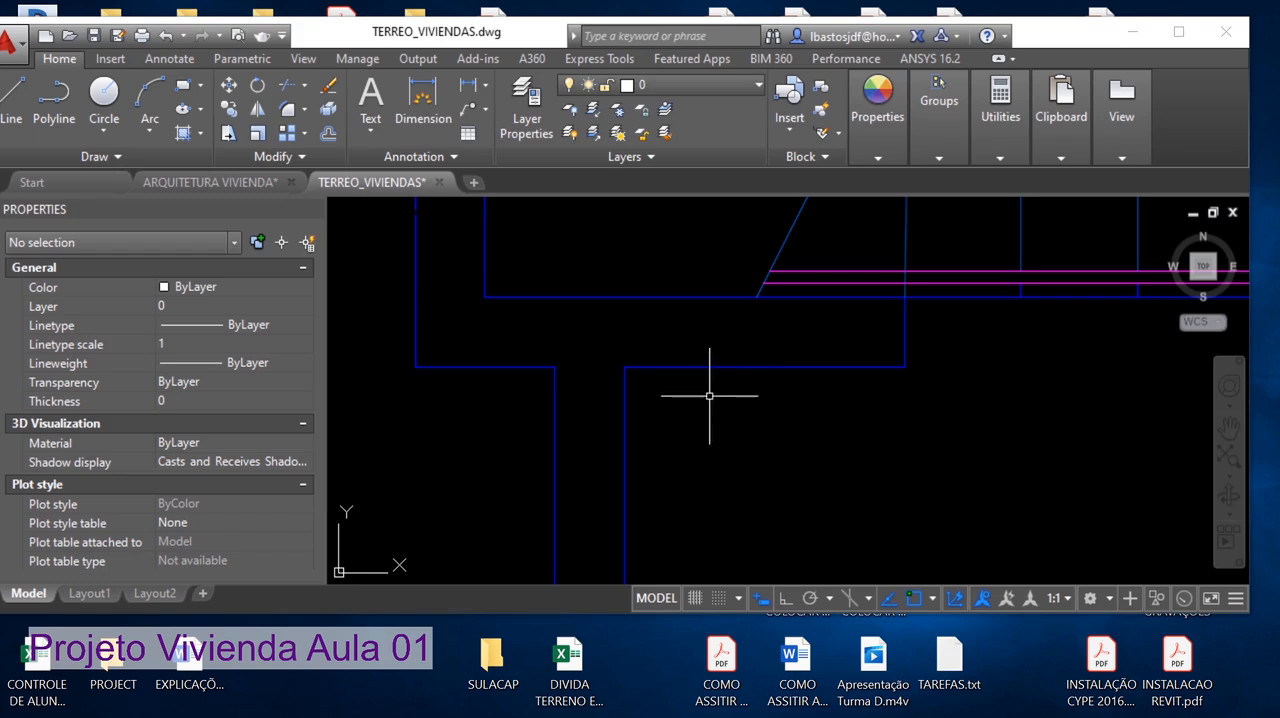
mouse_move(860, 455)
middle_down()
mouse_move(814, 429)
mouse_move(972, 413)
middle_up()
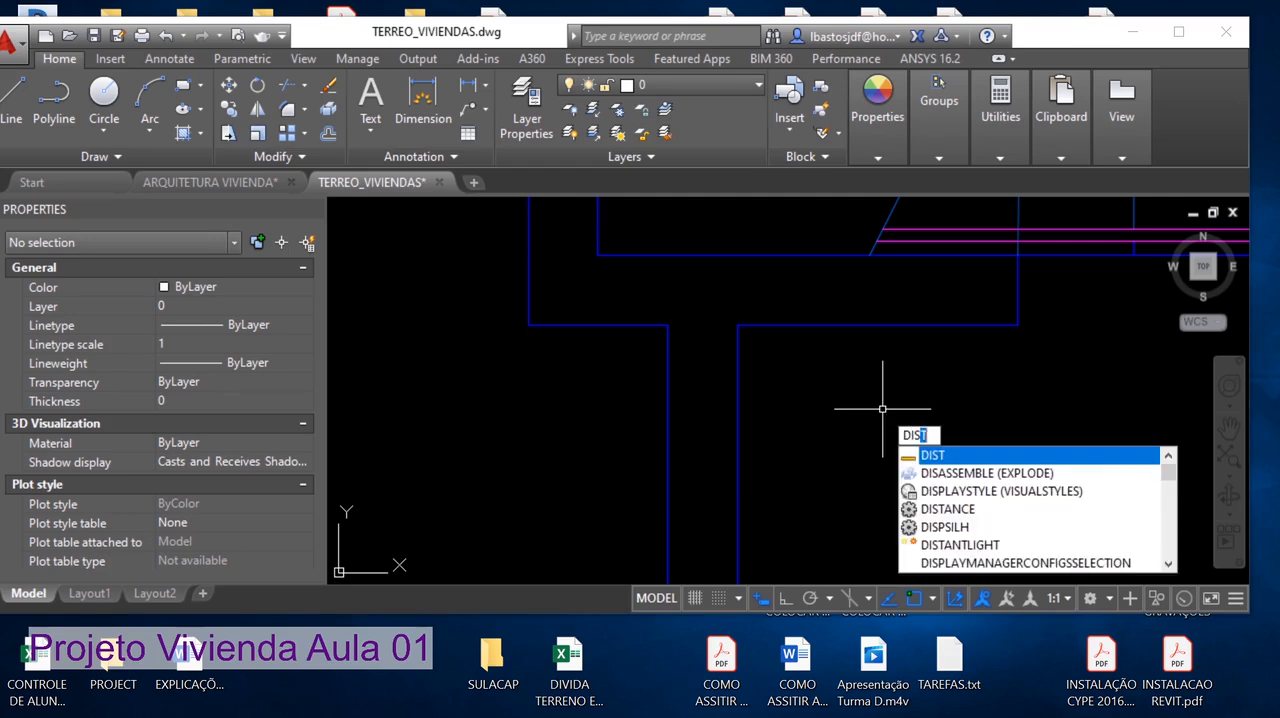
text(T)
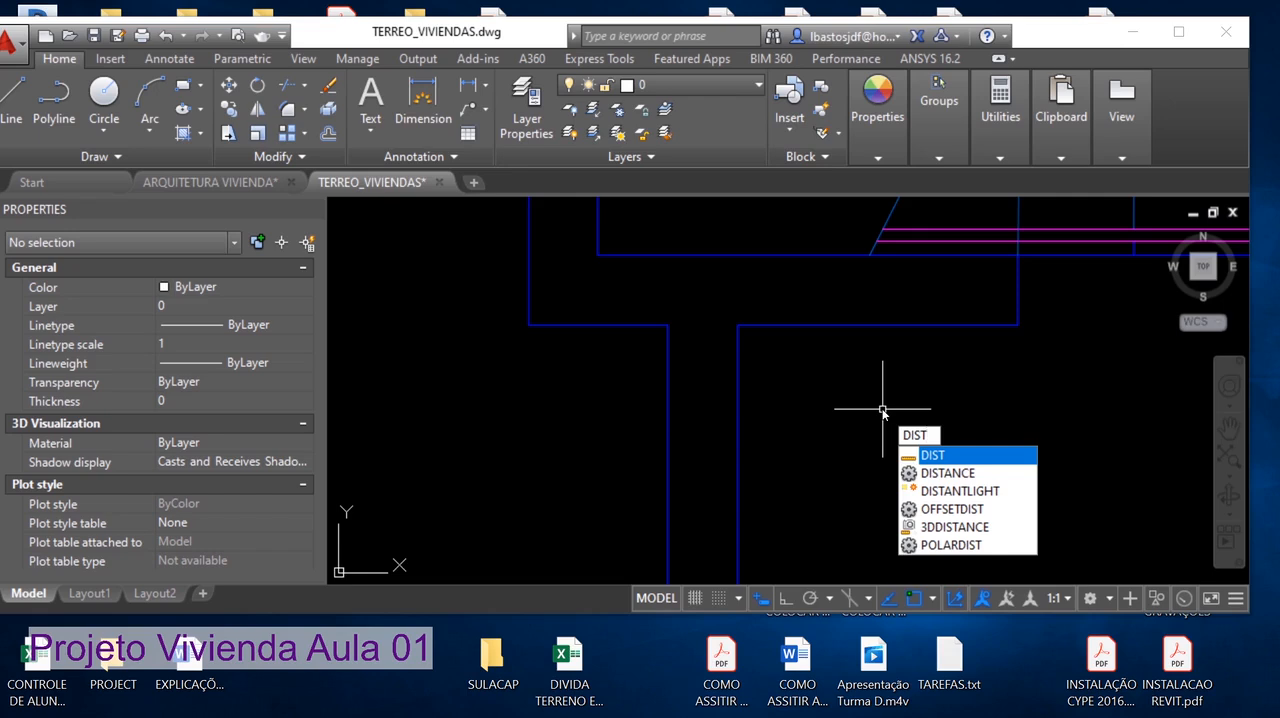
key(Return)
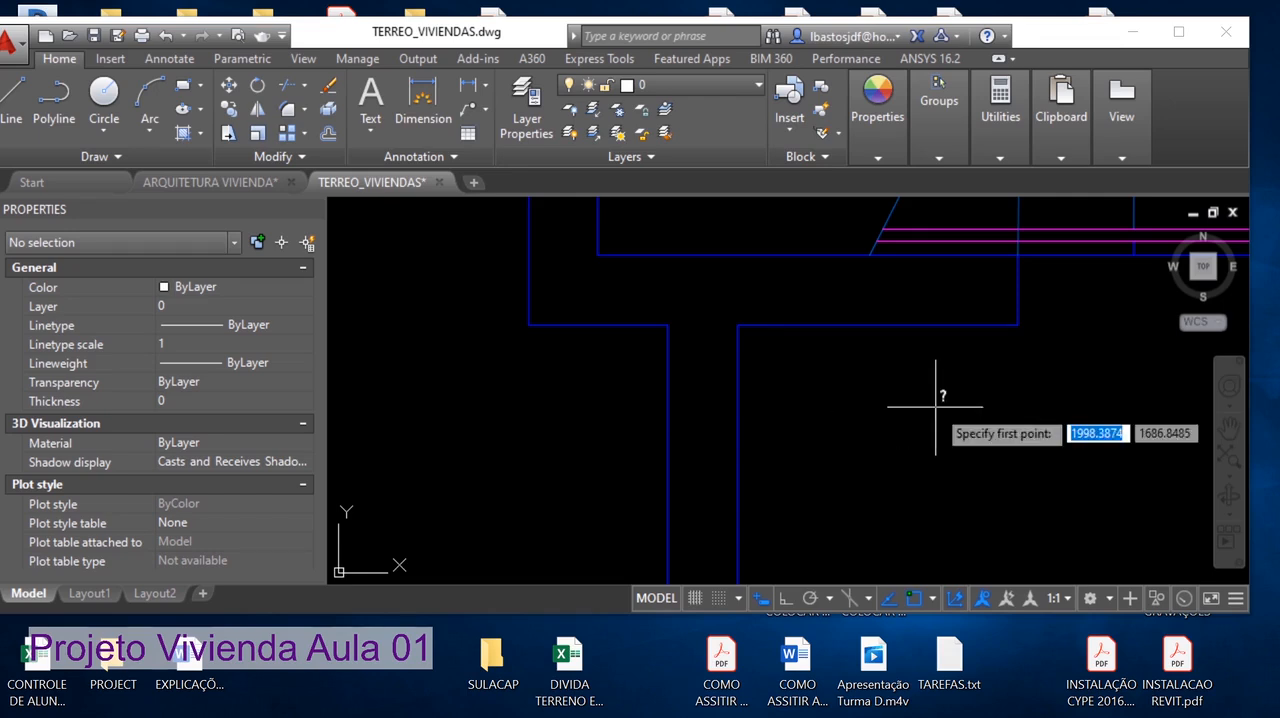
click(667, 325)
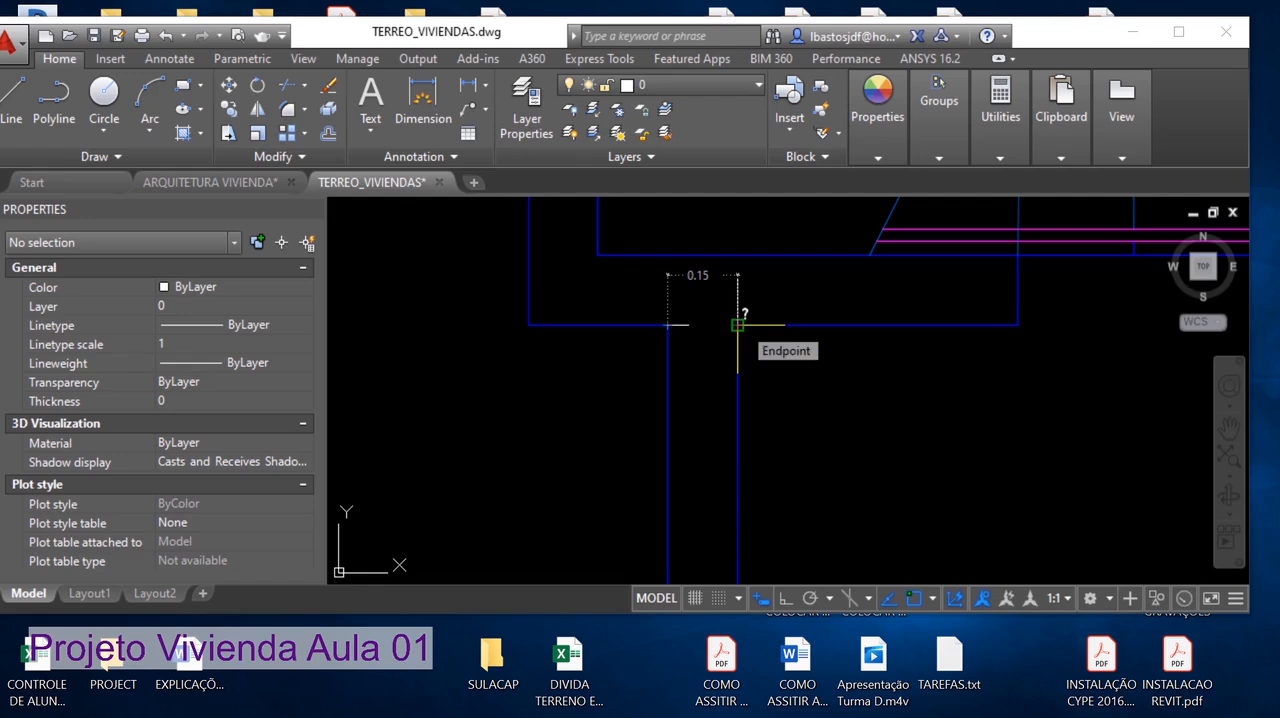
Mark the measured wall end on a temporary screen capture of the area around it
key(Print)
drag(505, 186, 972, 518)
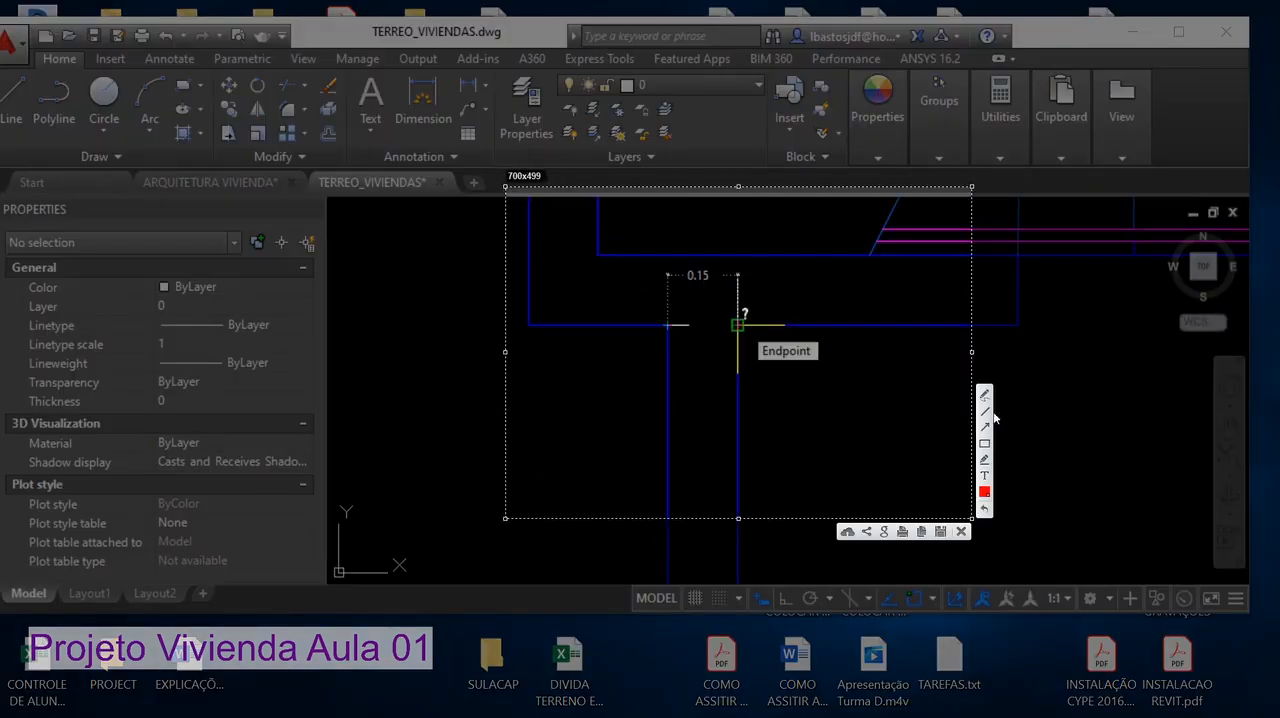
drag(632, 368, 681, 321)
key(Escape)
Measure the thickness of the wall between the kitchen and bathroom at the side-wall junction with the DIST command
scroll(781, 336, down, 12)
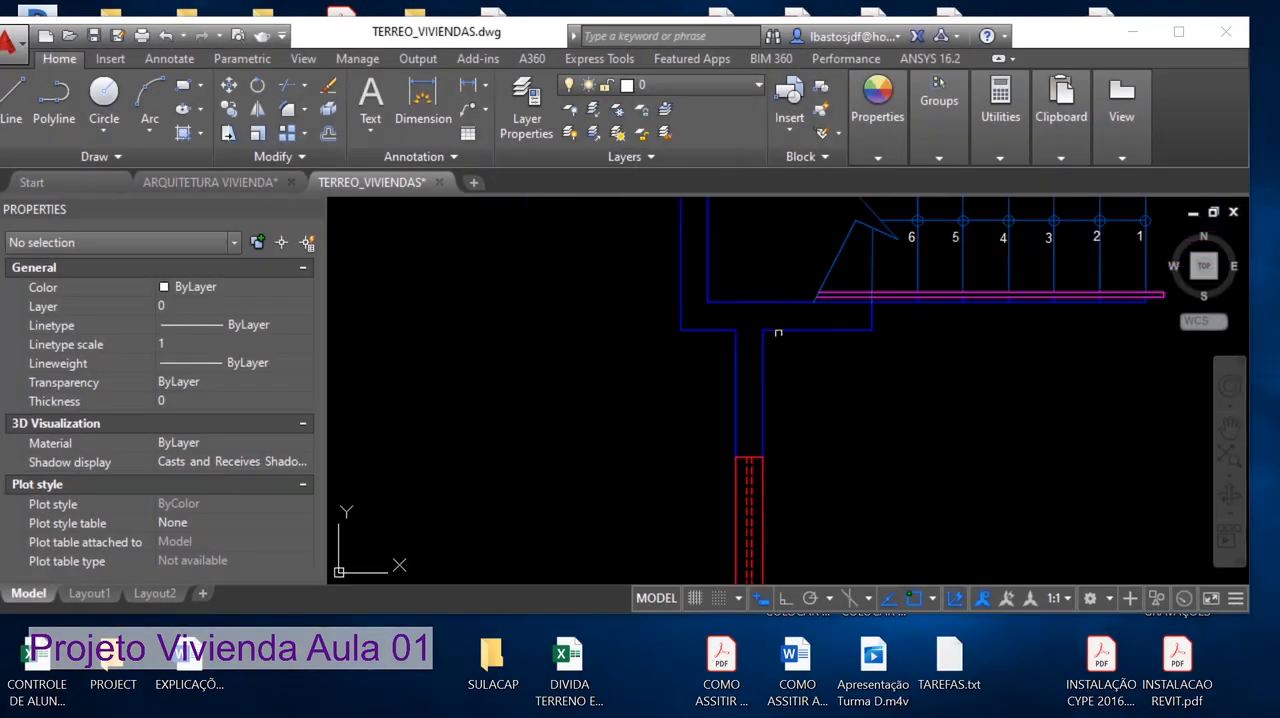
mouse_move(821, 357)
middle_down()
mouse_move(759, 391)
mouse_move(636, 424)
mouse_move(646, 401)
middle_up()
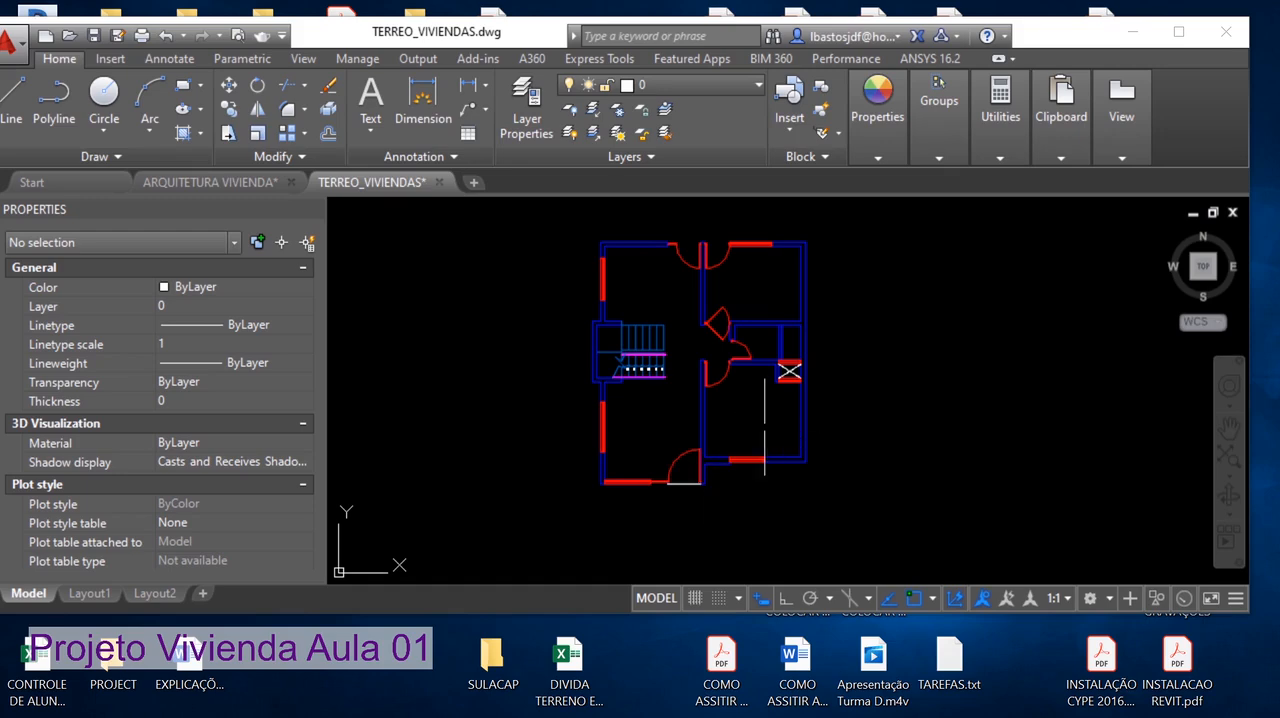
scroll(591, 229, up, 8)
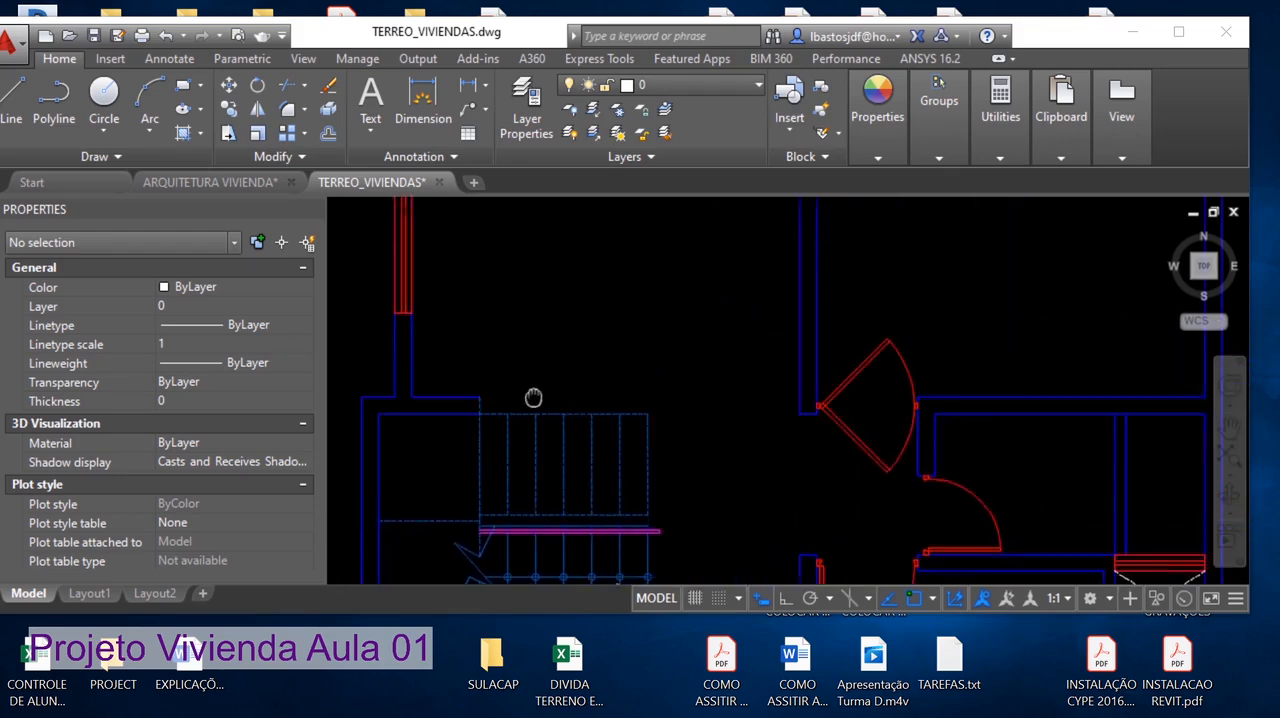
scroll(938, 390, up, 6)
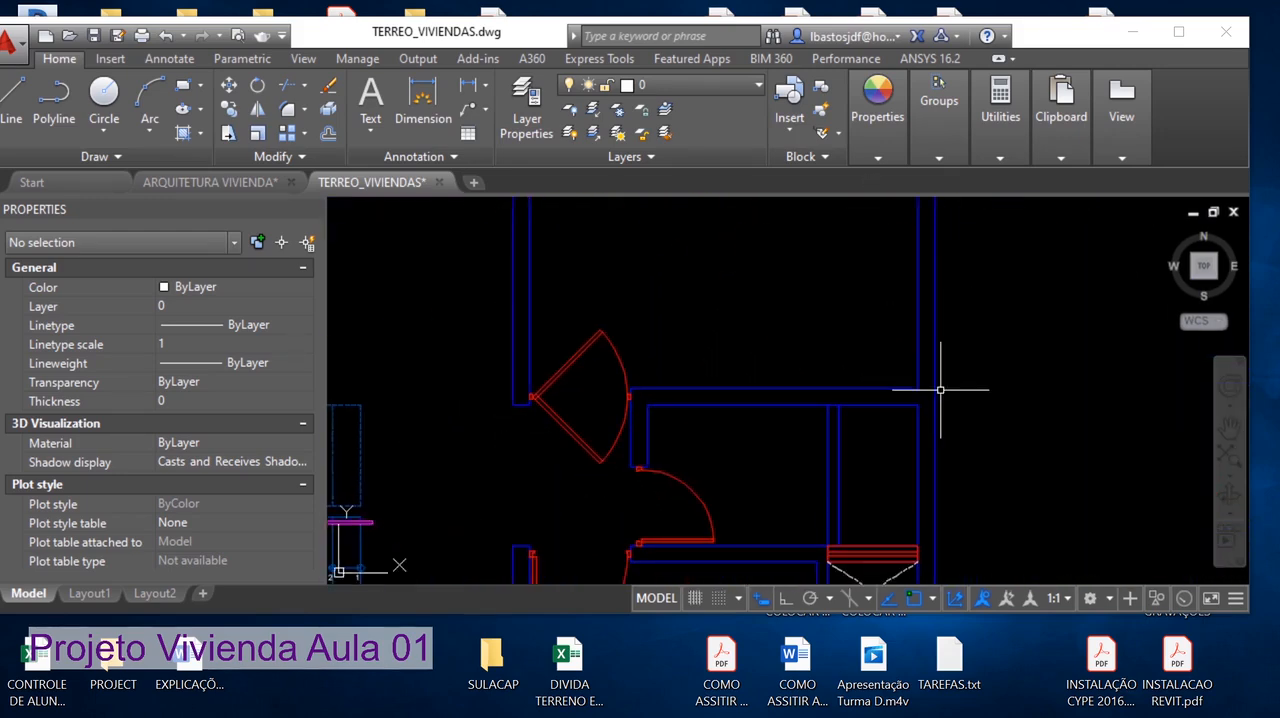
text(l)
key(Return)
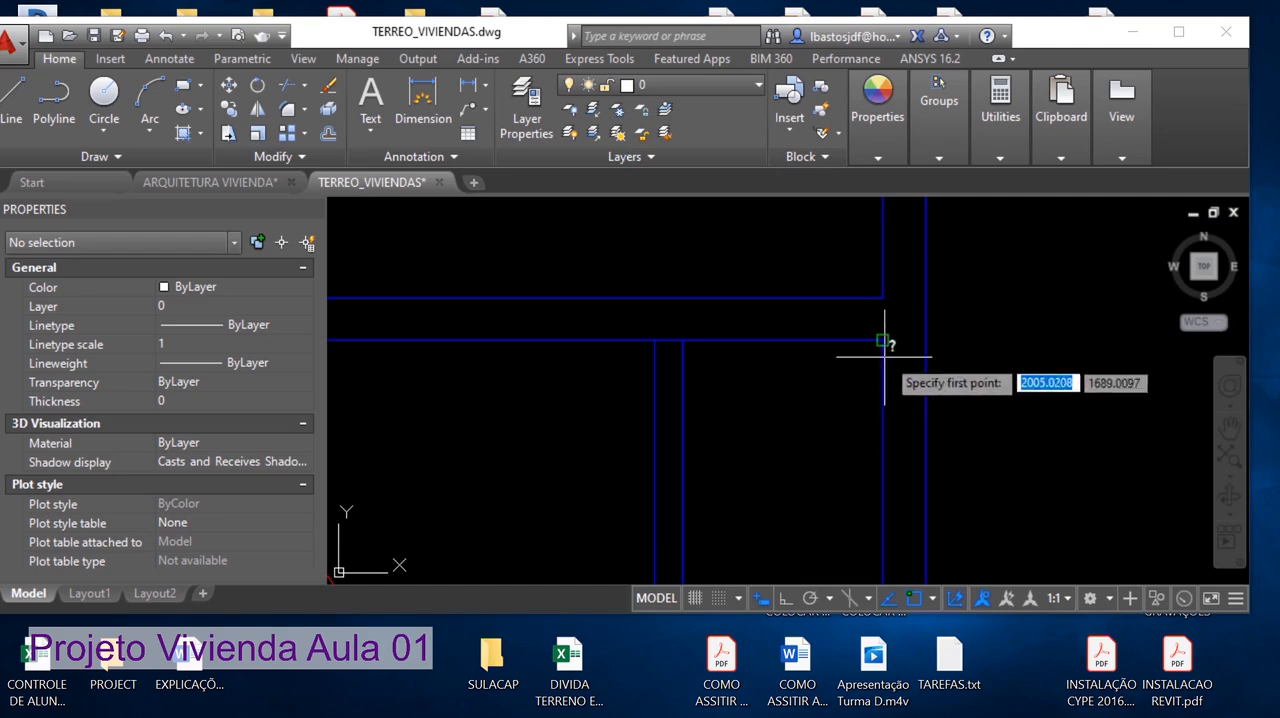
click(882, 340)
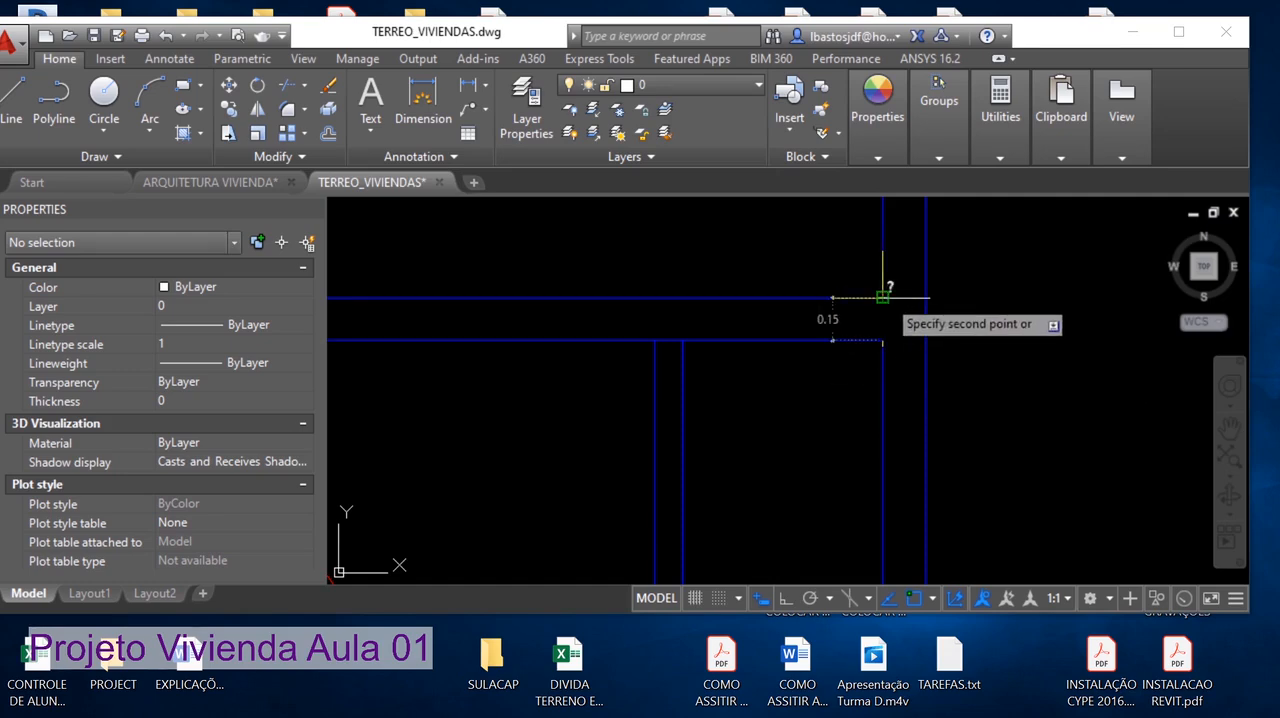
Point an arrow at the measured wall thickness on a temporary screen capture of the junction, and close the capture
key(Print)
drag(646, 198, 1046, 471)
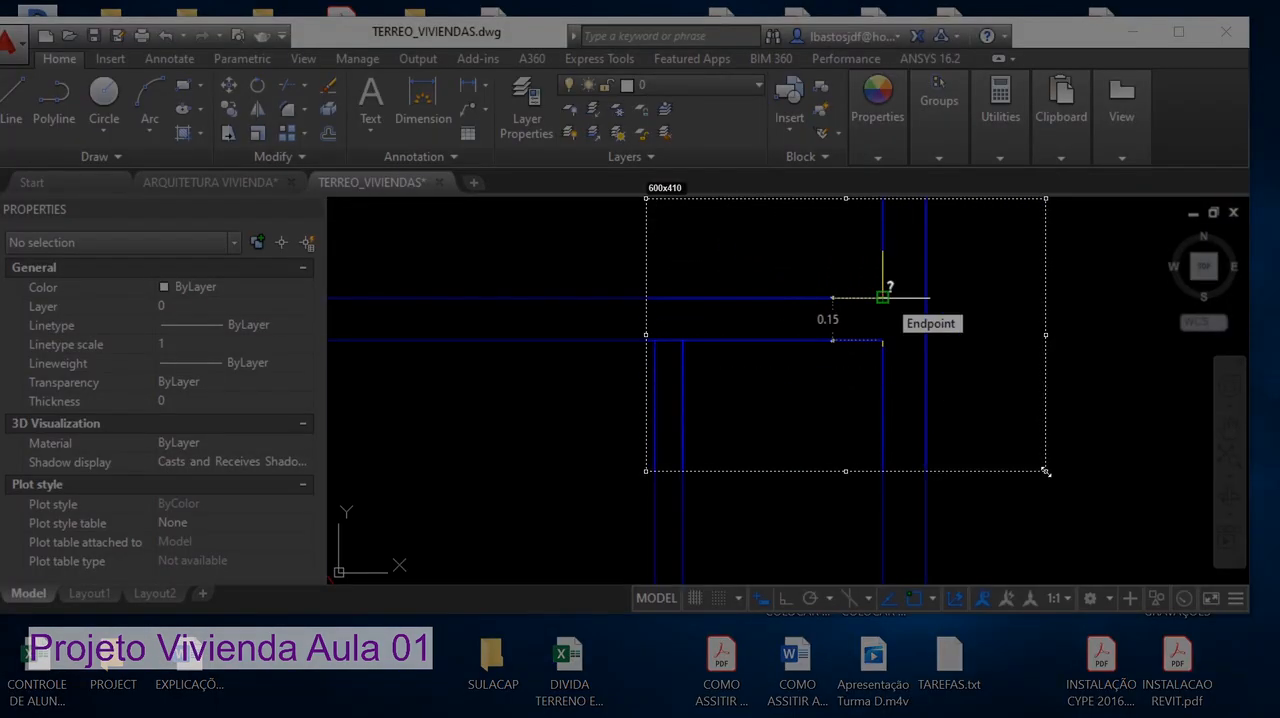
drag(779, 380, 816, 338)
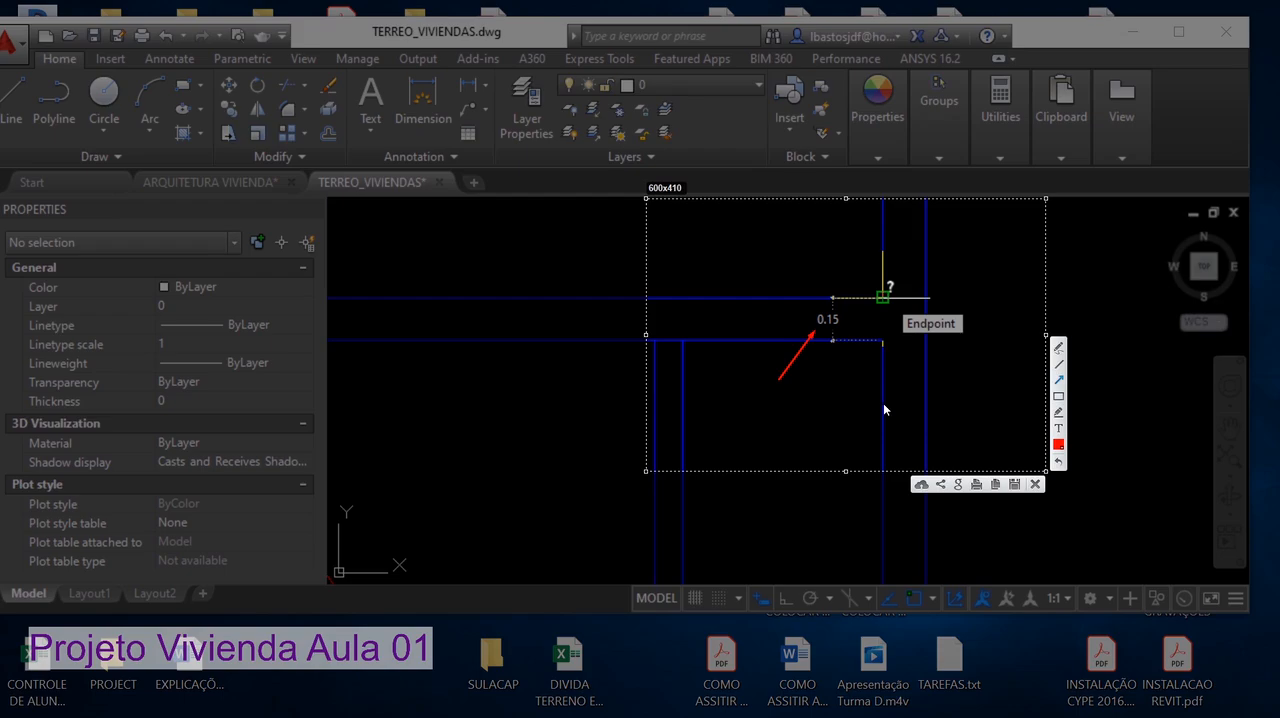
key(Escape)
Switch to the ARQUITETURA VIVIENDA drawing and maximize the program window
scroll(877, 407, down, 3)
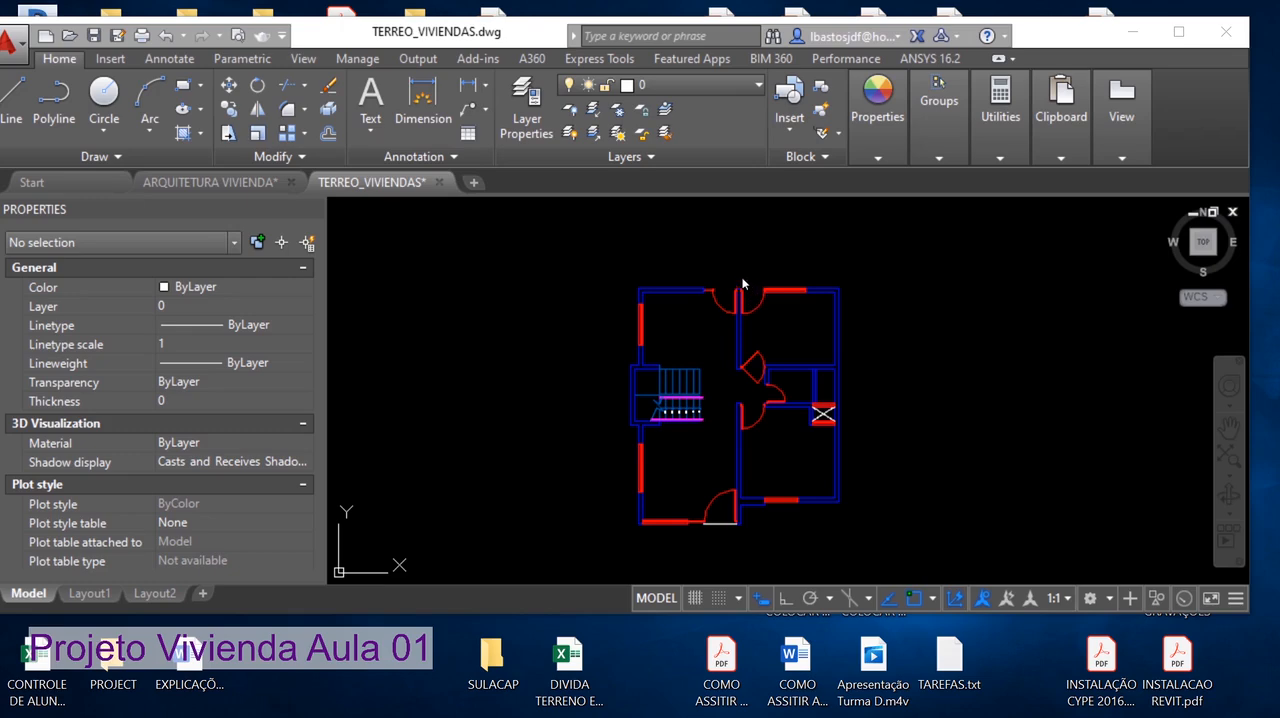
click(200, 182)
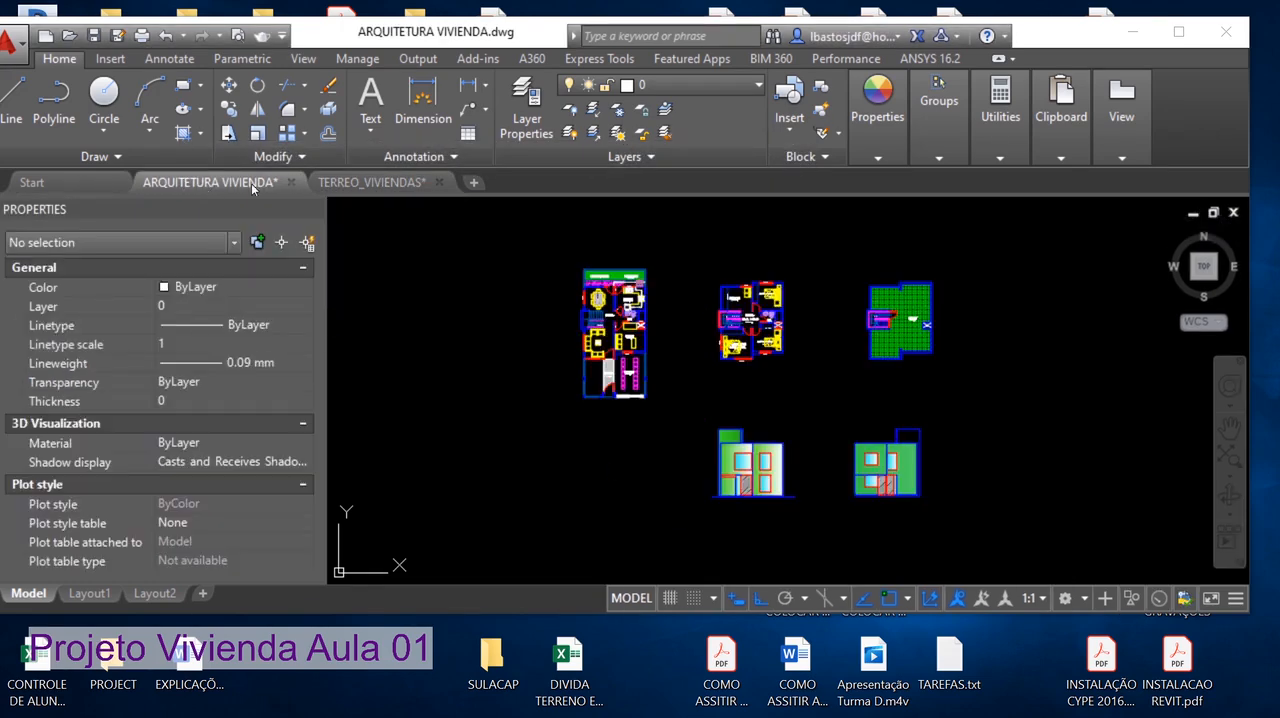
click(1179, 32)
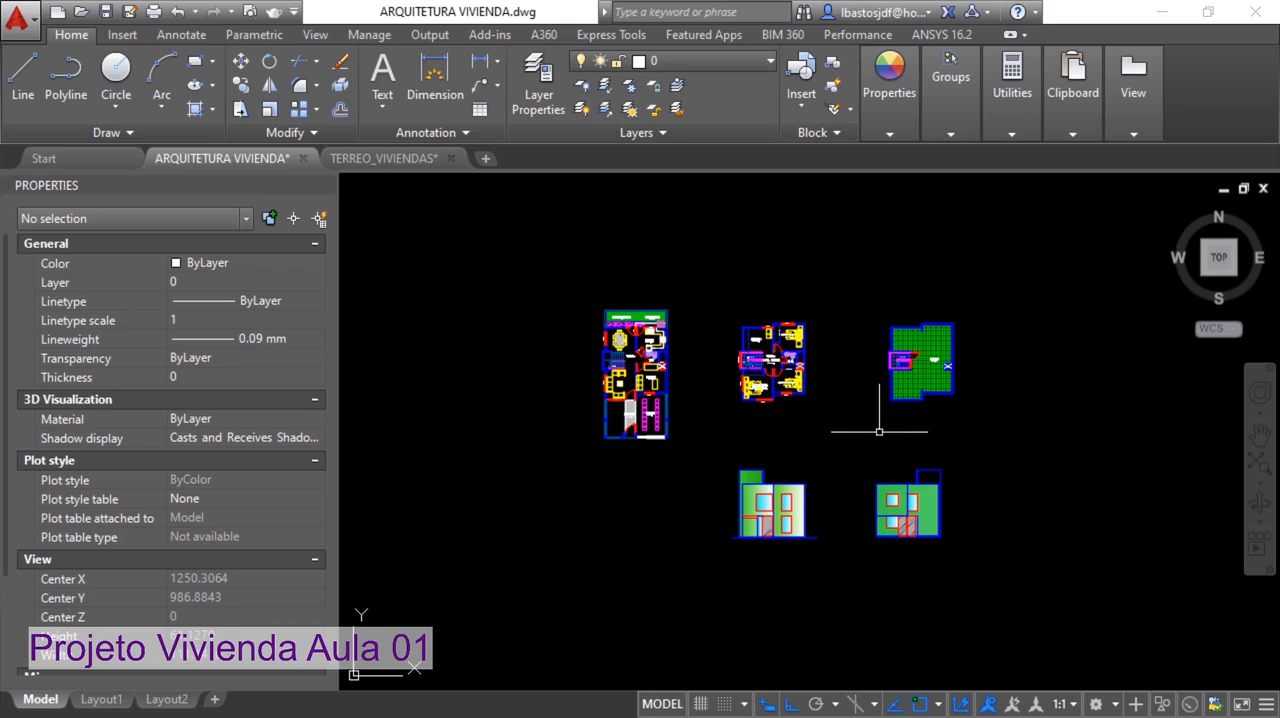
Compare the outer wall corner beside the staircase on the ground-floor, upper-floor and roof plans
scroll(662, 360, up, 4)
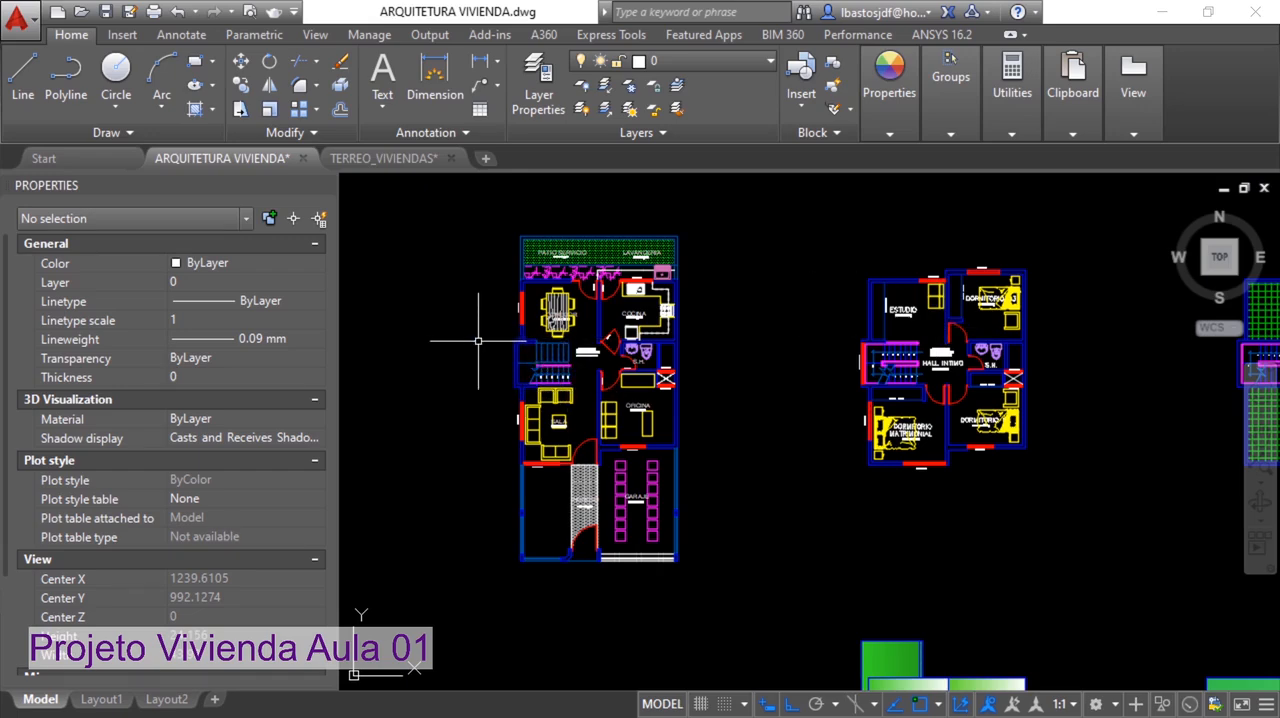
scroll(476, 342, up, 5)
scroll(622, 317, up, 4)
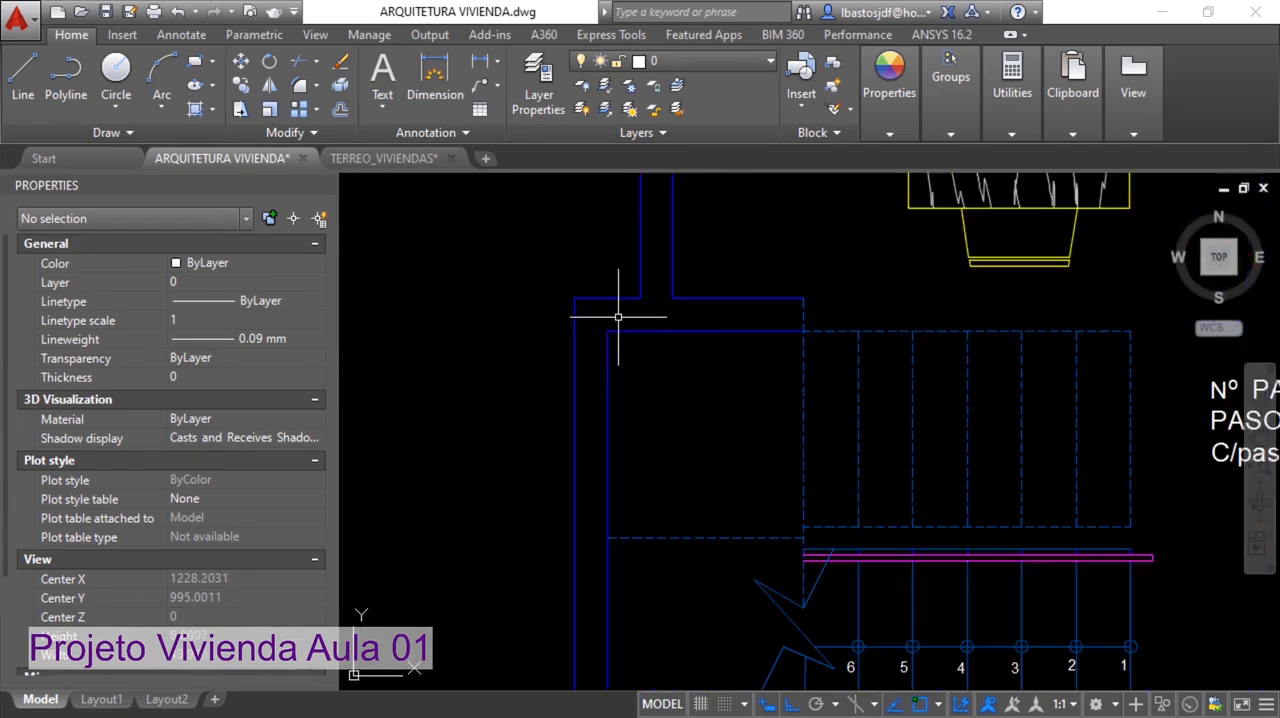
scroll(582, 352, down, 2)
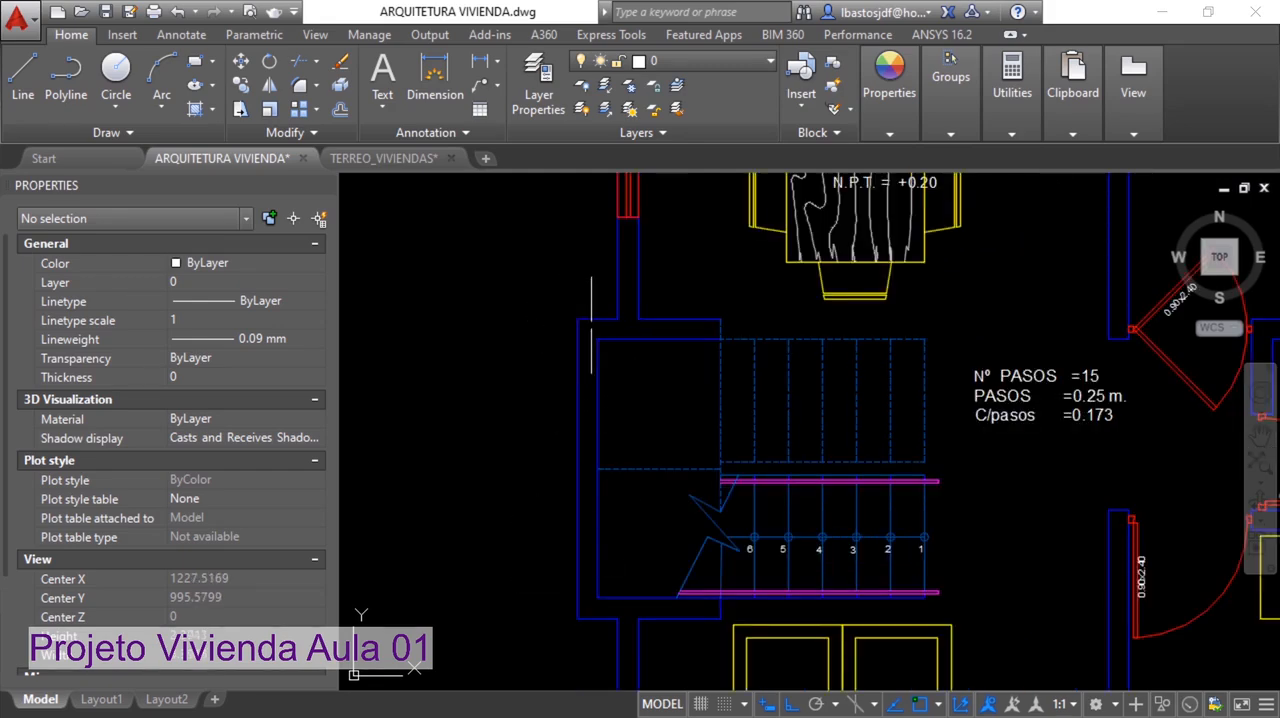
scroll(590, 340, down, 4)
scroll(592, 342, up, 4)
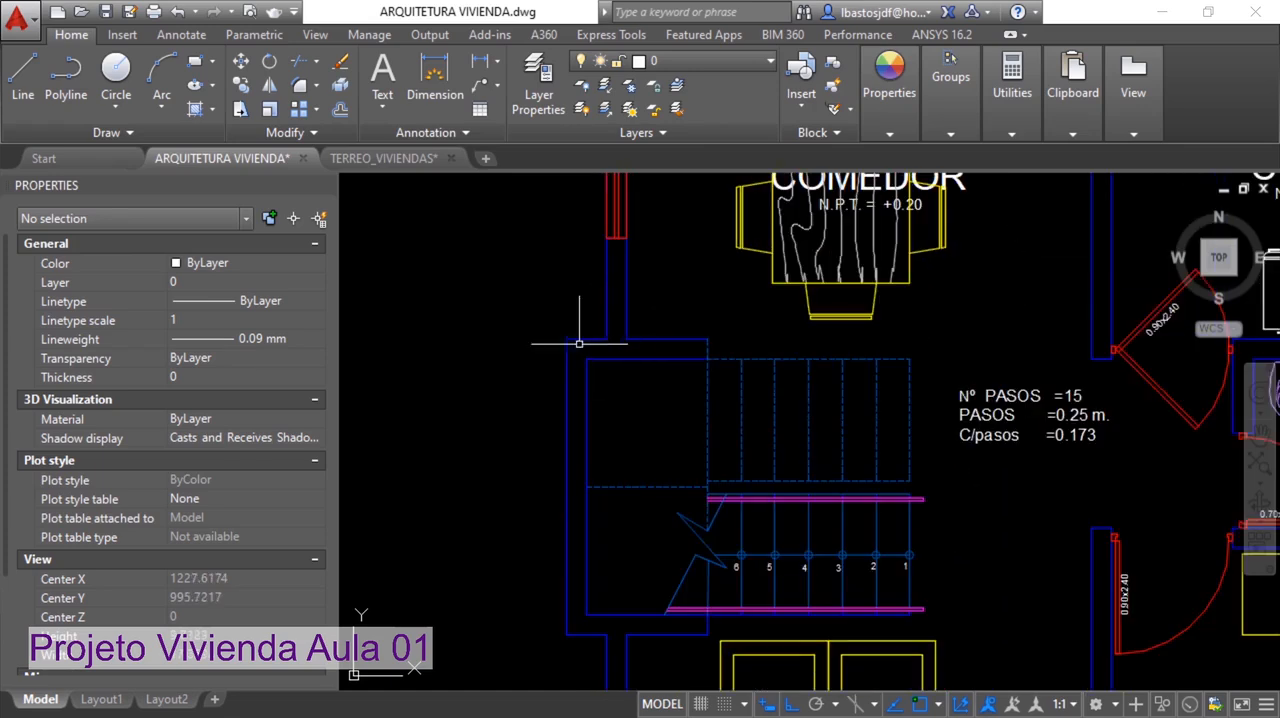
scroll(694, 343, down, 6)
middle_drag(1100, 340, 655, 360)
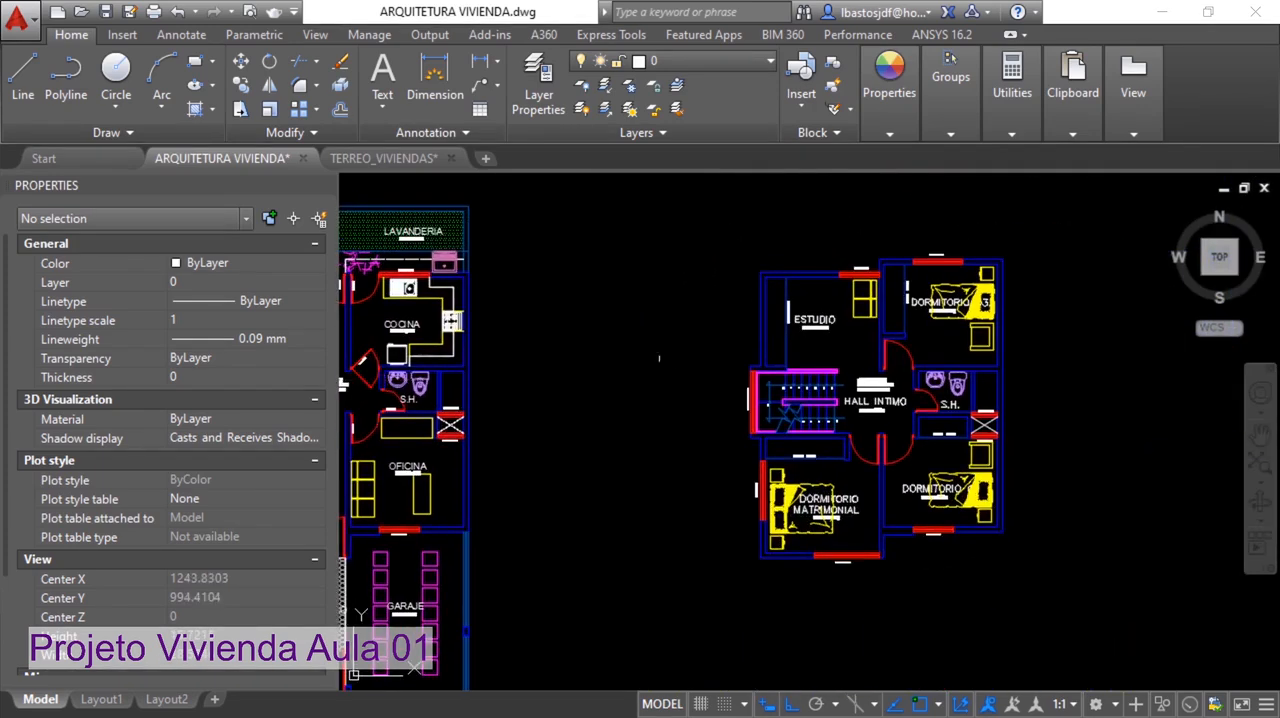
scroll(695, 362, up, 6)
scroll(940, 376, up, 8)
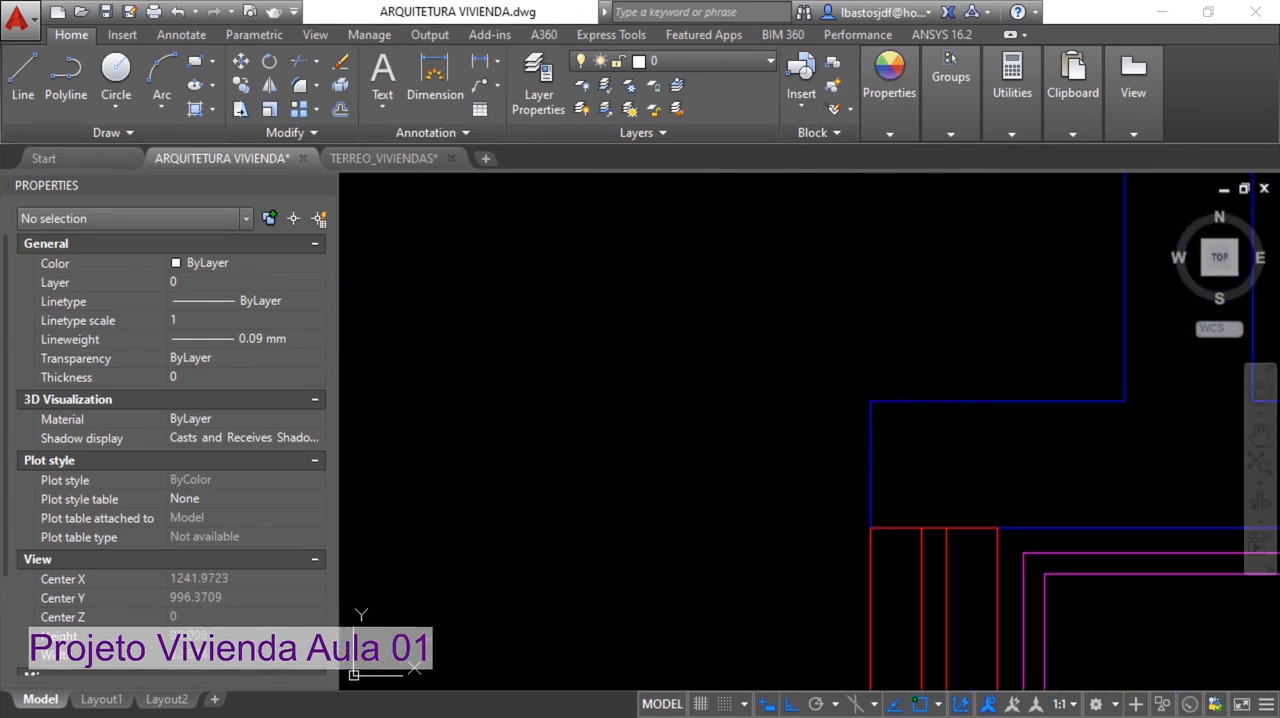
scroll(951, 422, down, 8)
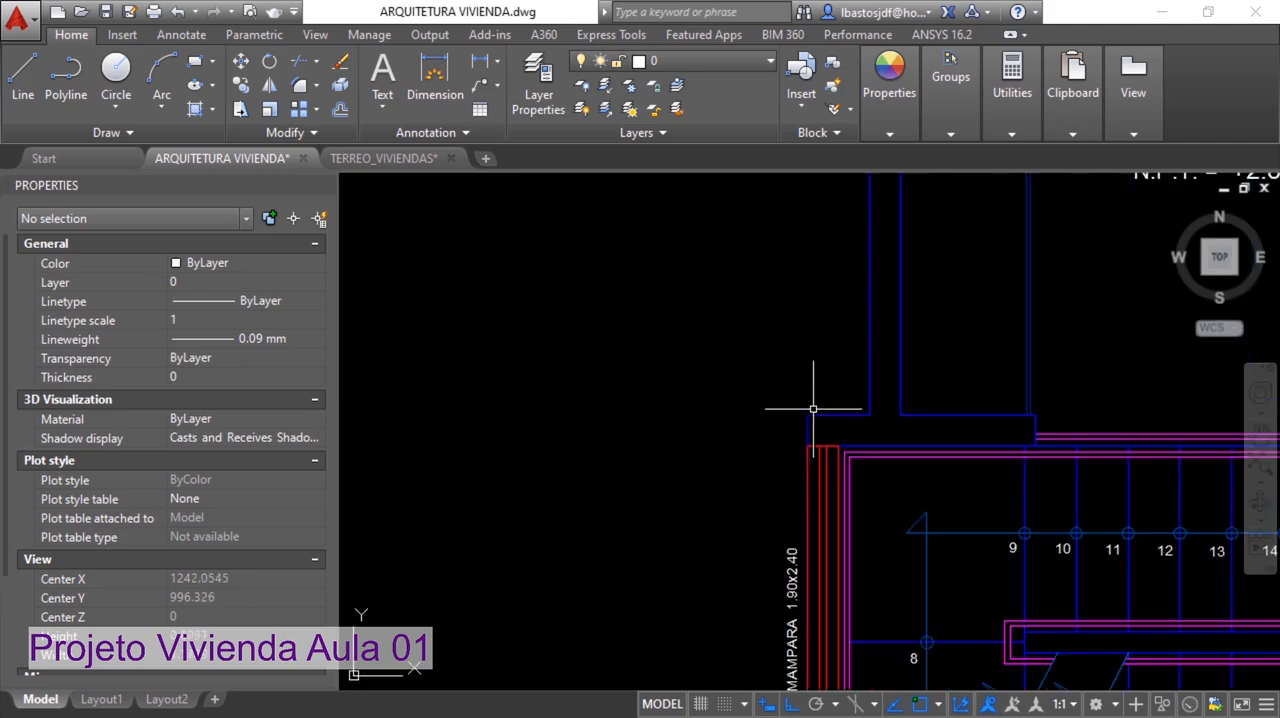
middle_drag(1030, 160, 444, 248)
scroll(802, 360, down, 3)
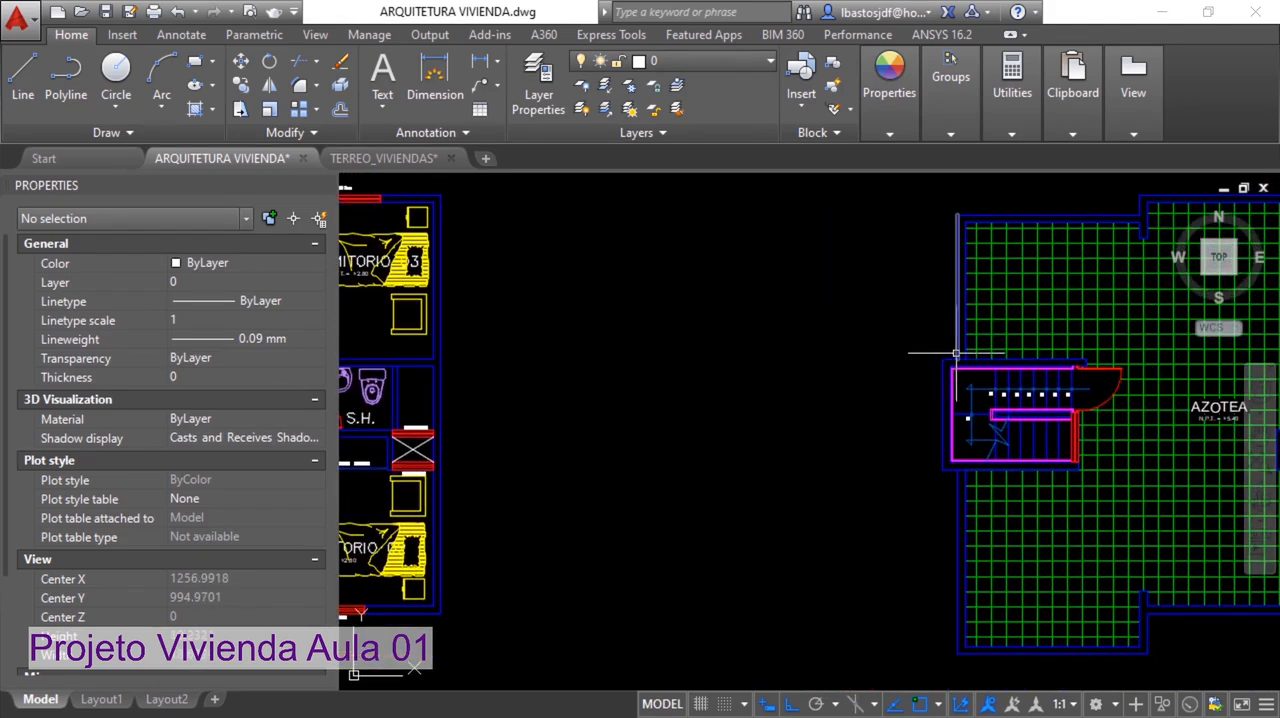
scroll(951, 360, up, 6)
scroll(951, 375, down, 5)
middle_drag(681, 387, 945, 378)
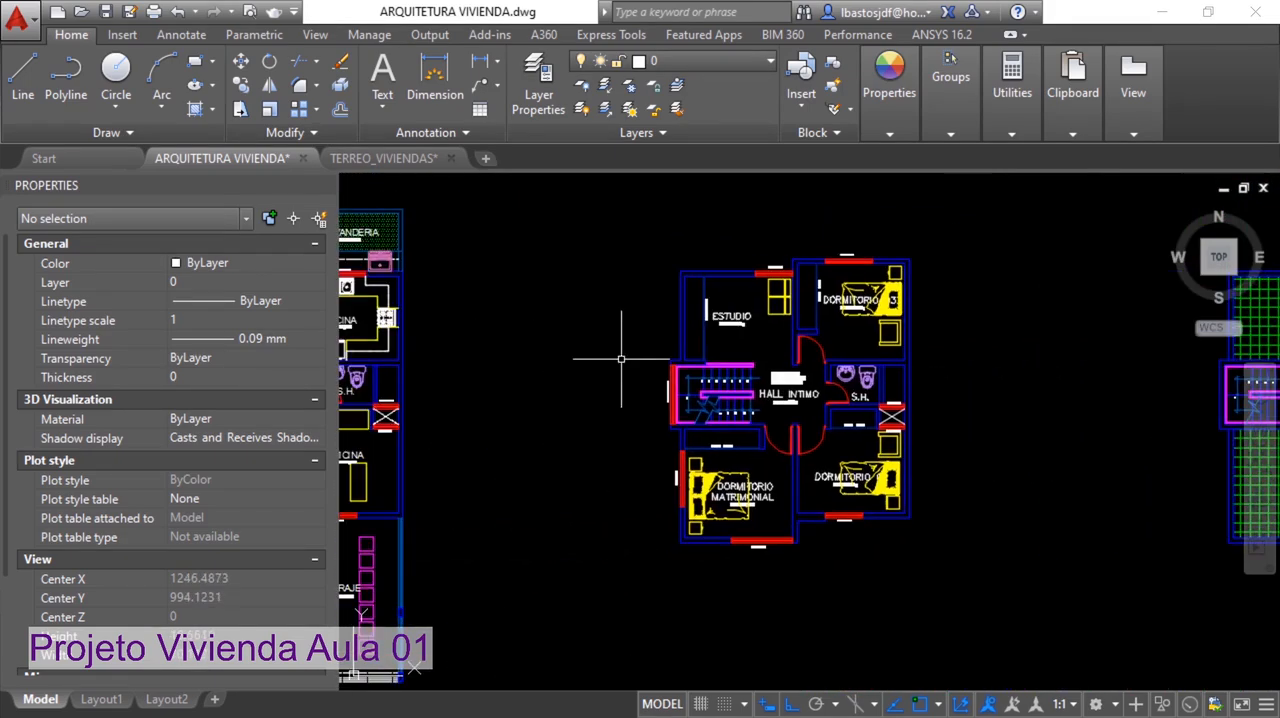
Point out the upper-floor stairwell's outer wall corner on a temporary screen capture, and close the capture
scroll(687, 367, up, 4)
key(Print)
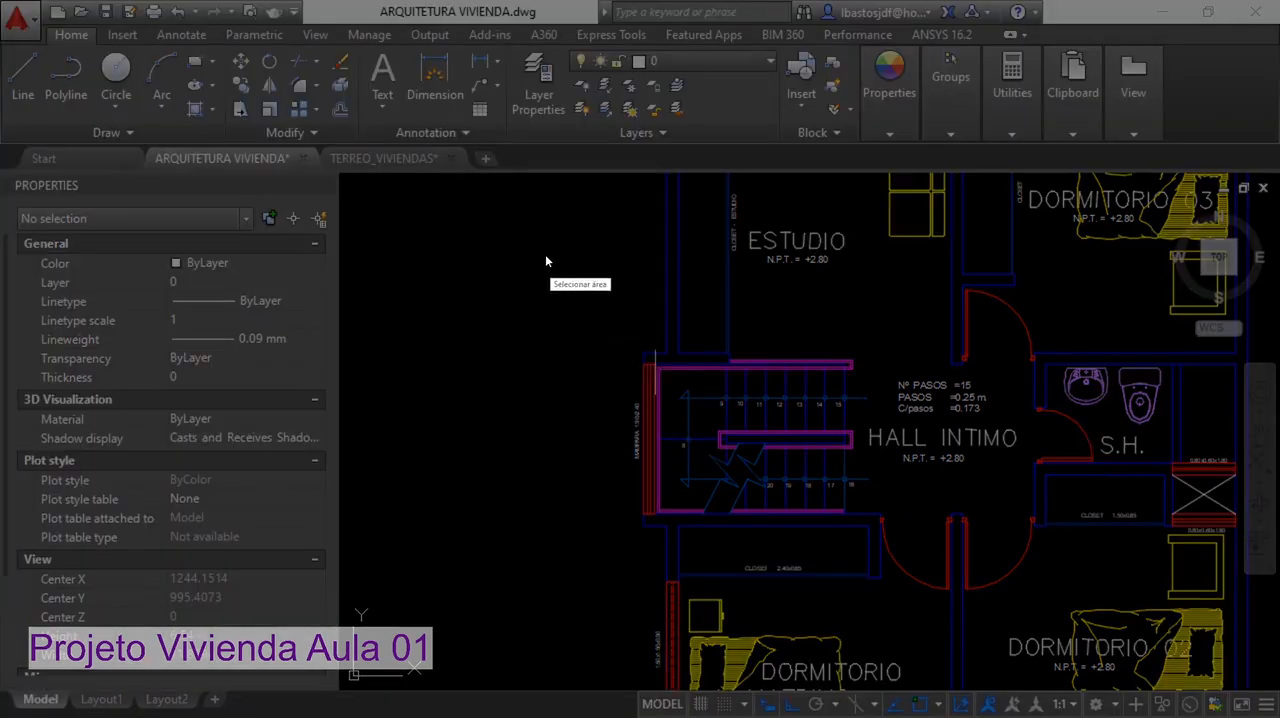
drag(524, 239, 857, 492)
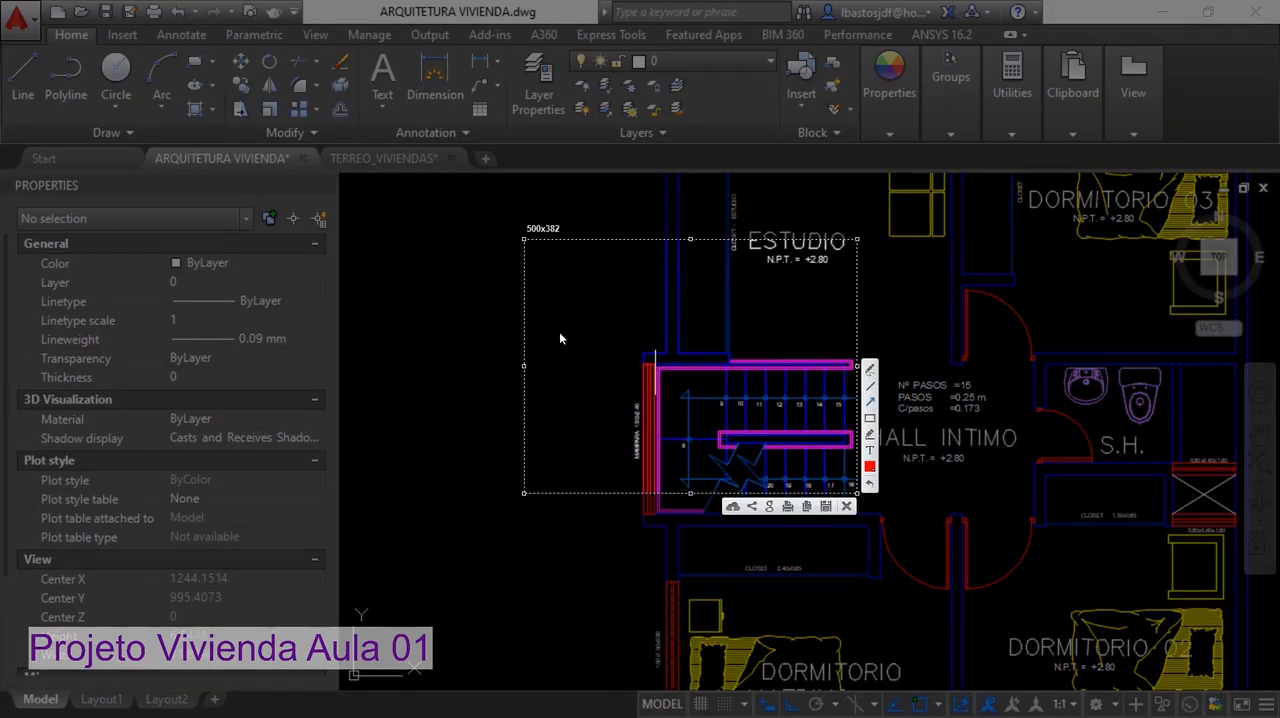
drag(562, 316, 641, 357)
key(Escape)
Examine the rear outer wall corner at the upper-floor Estudio and the matching corner at the ground-floor Comedor
middle_drag(697, 360, 655, 542)
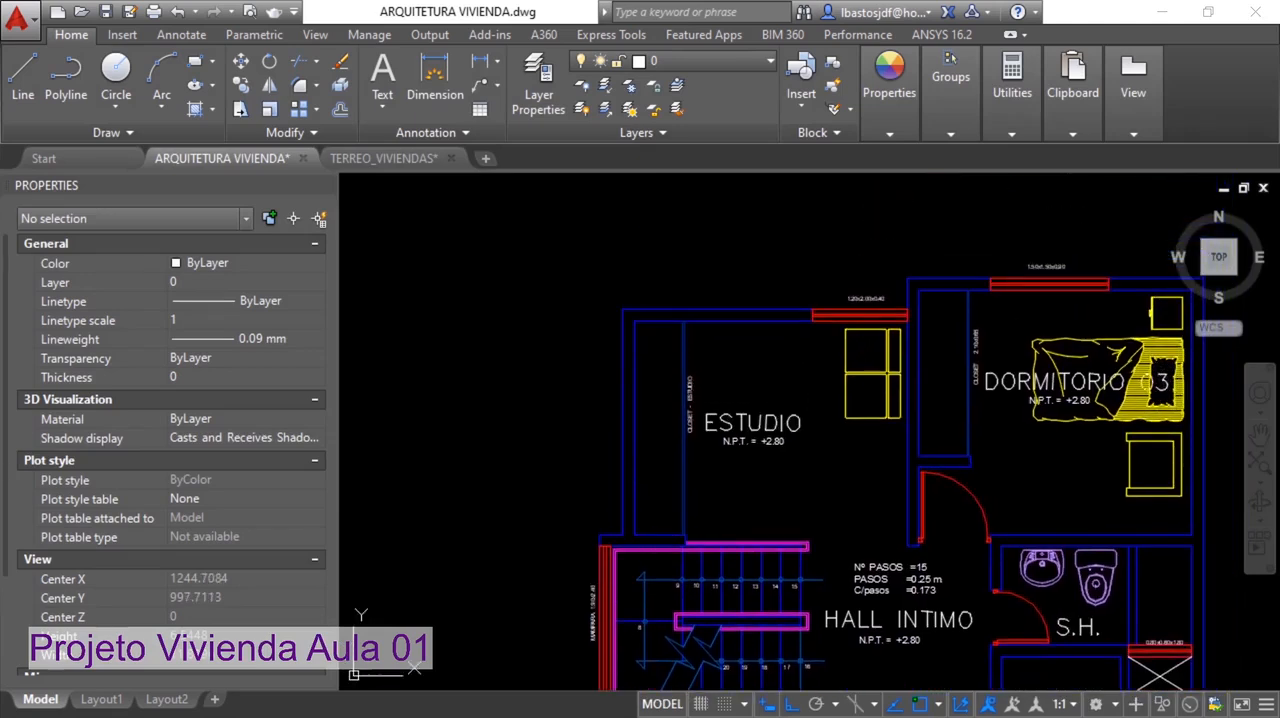
scroll(618, 335, up, 2)
scroll(621, 335, up, 3)
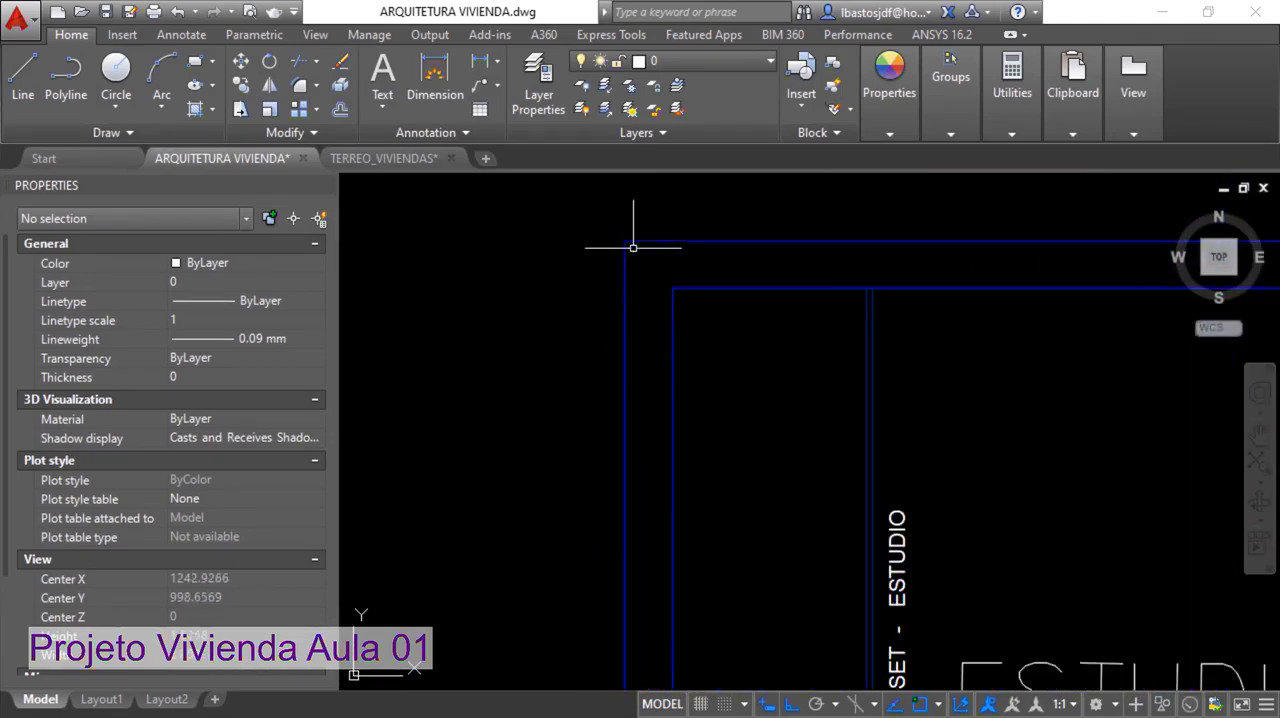
scroll(682, 283, down, 3)
scroll(705, 307, down, 4)
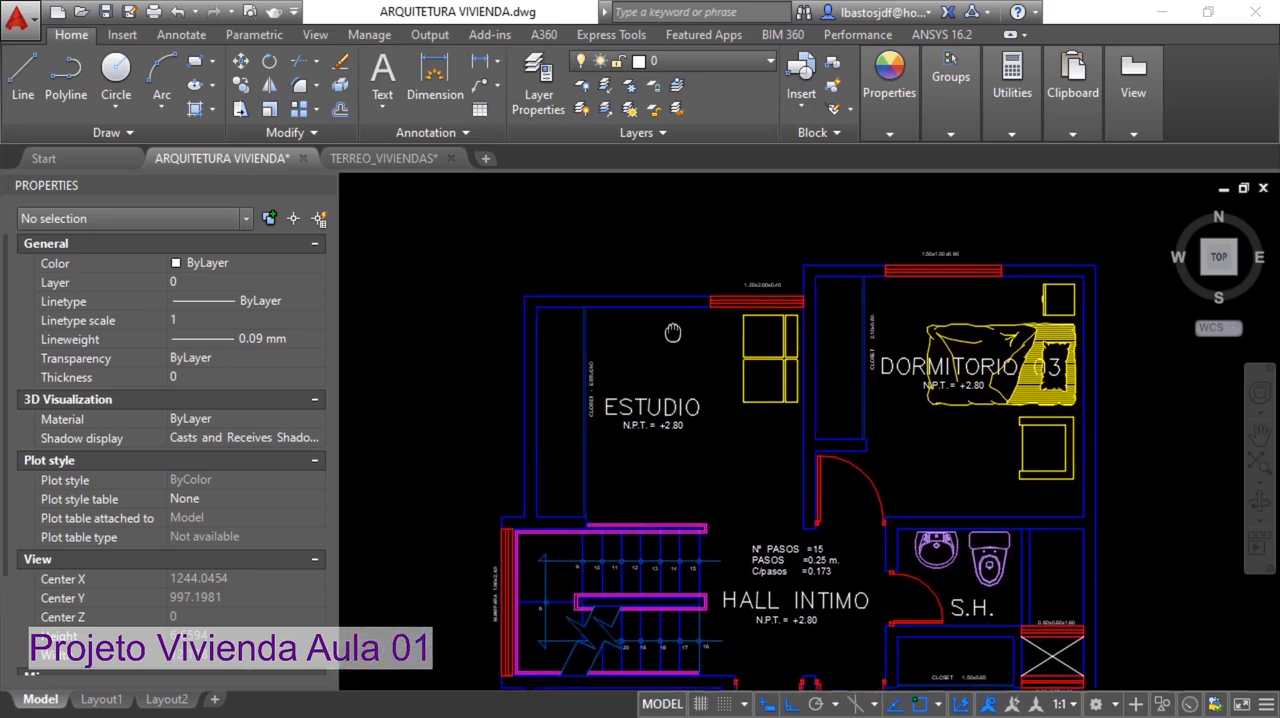
scroll(726, 319, down, 2)
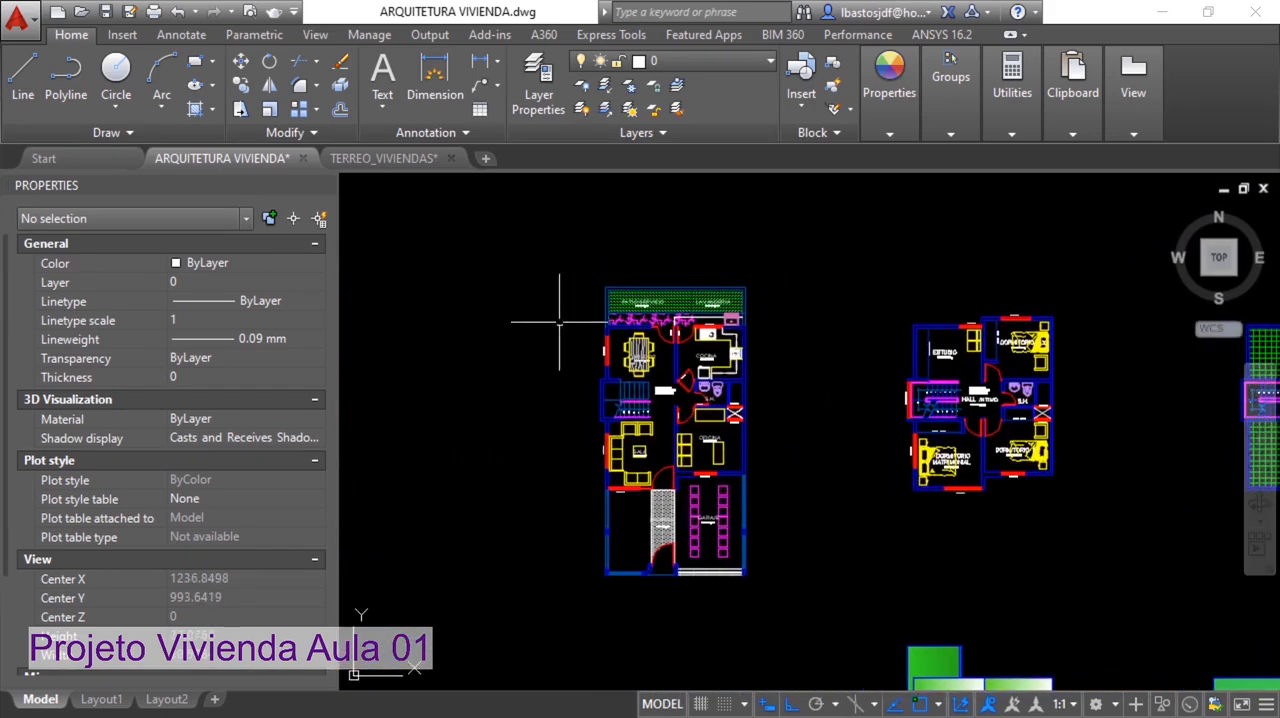
scroll(621, 332, up, 5)
scroll(619, 330, up, 2)
scroll(640, 336, down, 2)
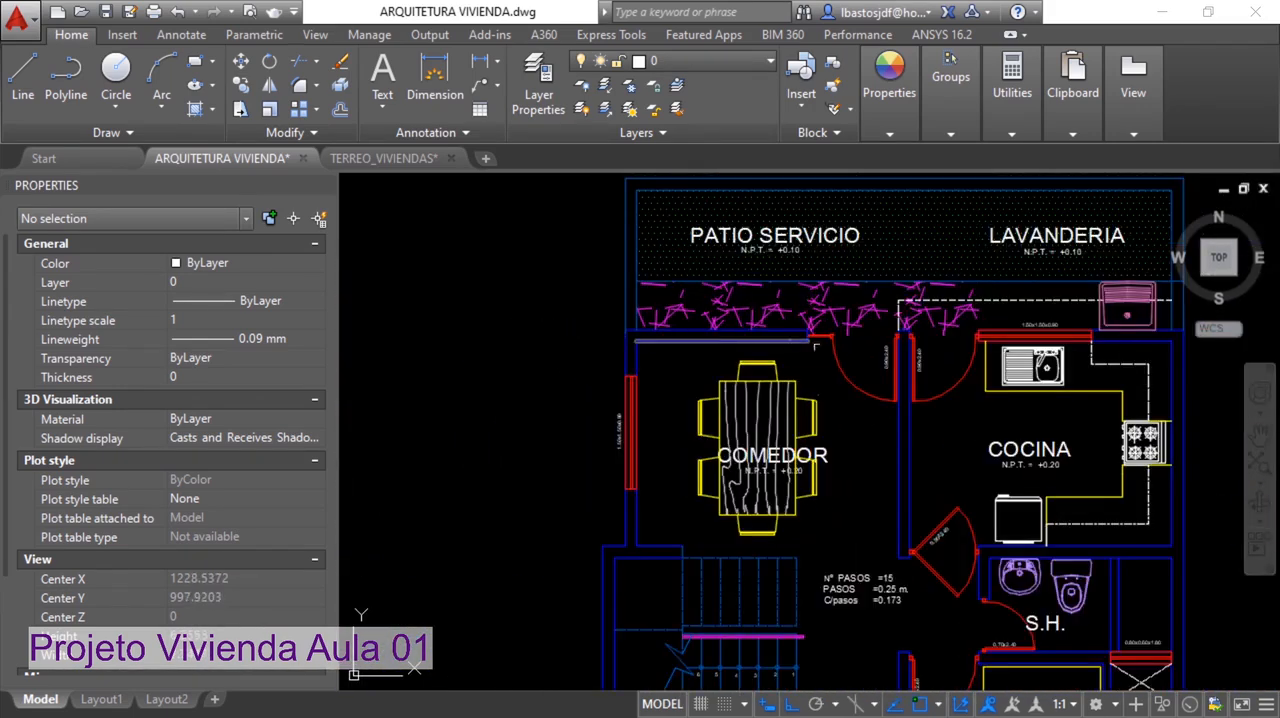
Compare the opposite rear wall corner at the ground-floor Cocina with the one at the upper-floor Dormitorio 03
middle_drag(812, 344, 614, 346)
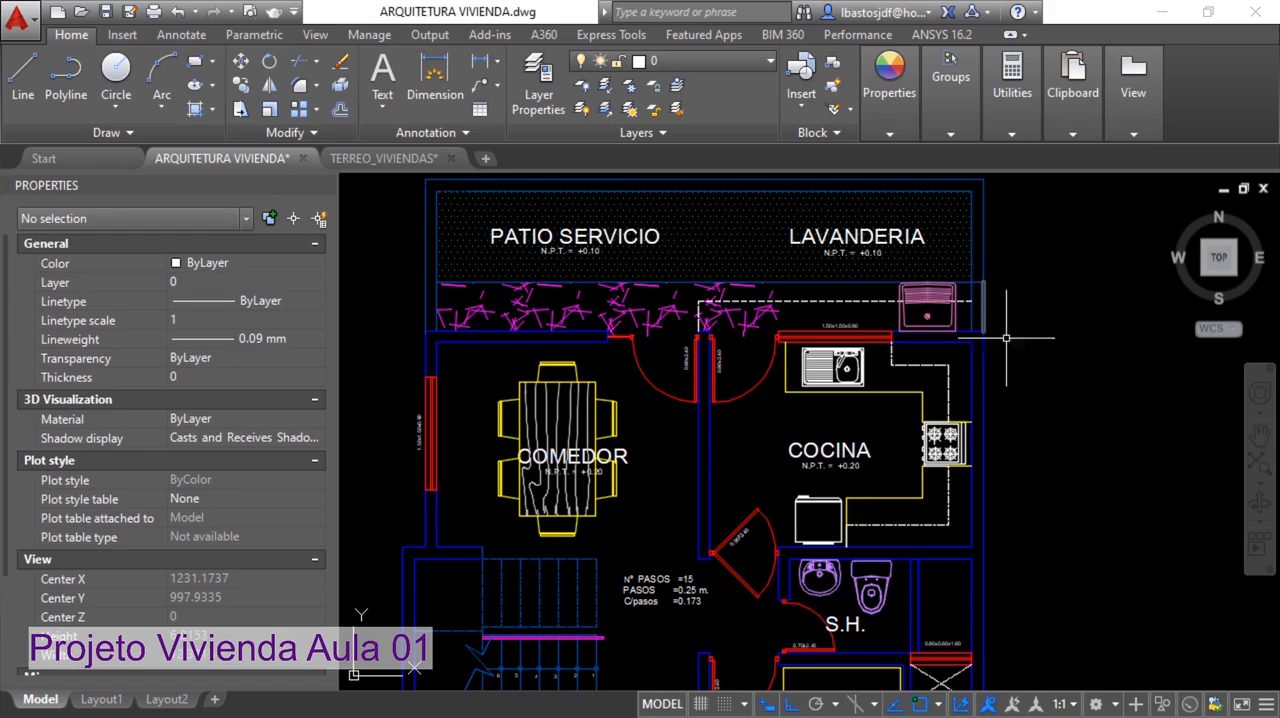
scroll(1015, 343, down, 3)
middle_drag(1113, 352, 480, 337)
scroll(700, 318, up, 3)
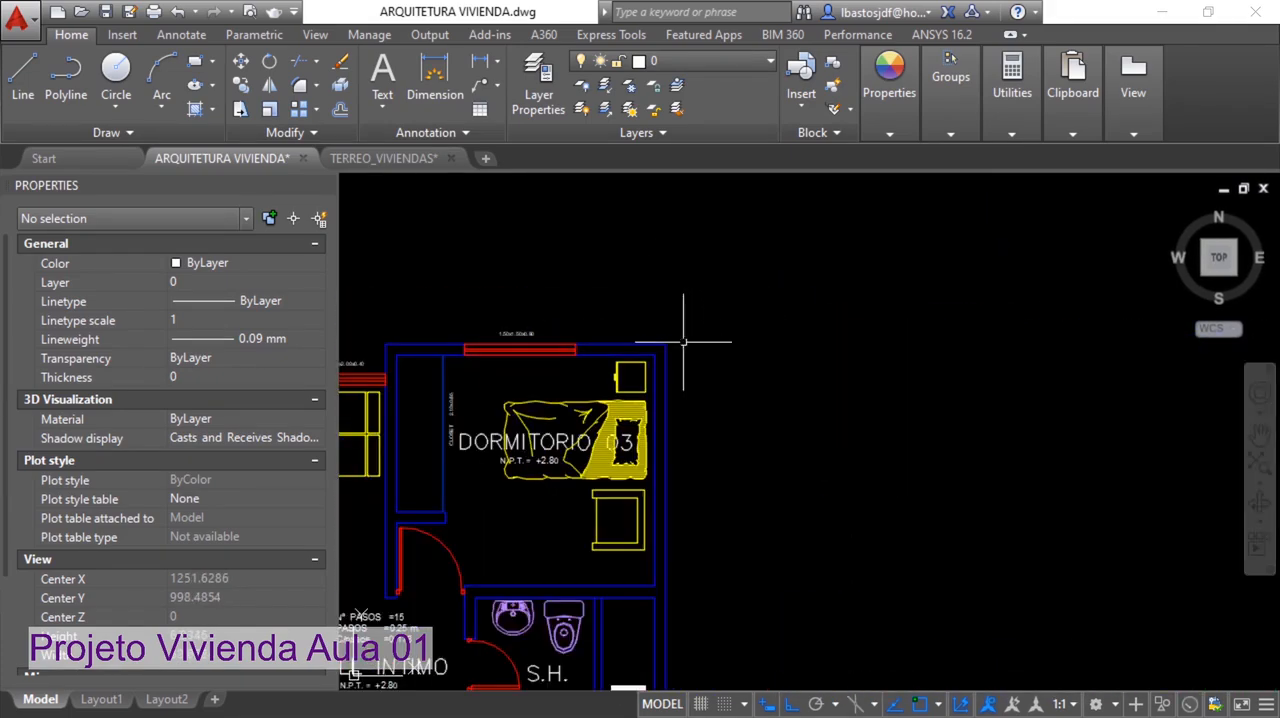
middle_drag(671, 343, 1060, 315)
mouse_move(566, 335)
middle_down()
mouse_move(1158, 324)
mouse_move(726, 326)
mouse_move(1043, 321)
middle_up()
scroll(963, 326, up, 2)
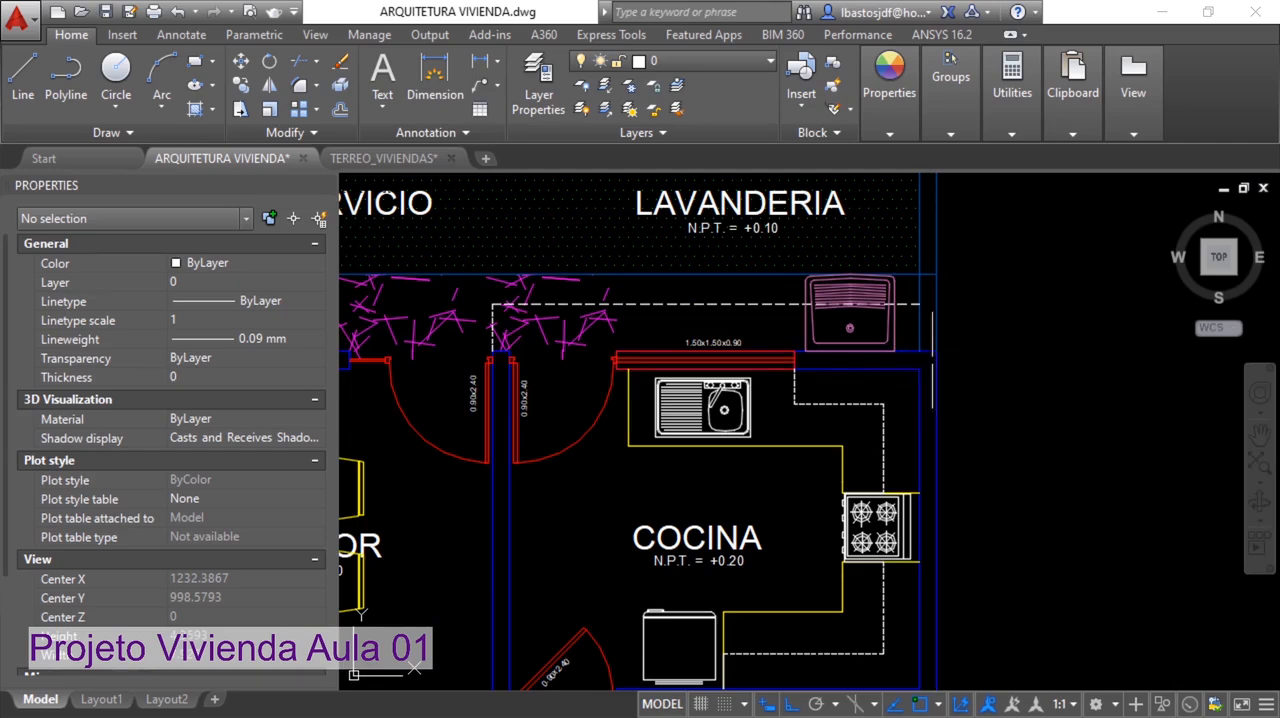
Examine the roof plan's rear outer wall corner on the staircase side
scroll(929, 360, down, 4)
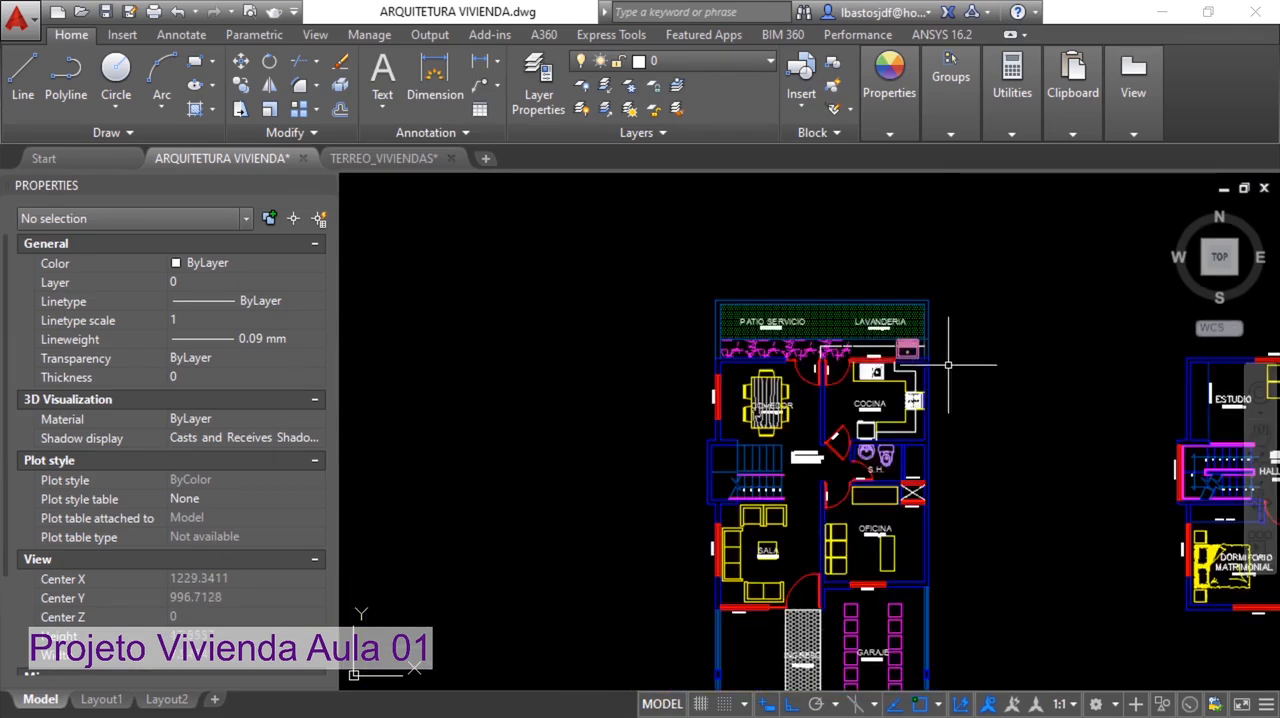
middle_drag(949, 363, 463, 288)
middle_drag(836, 346, 476, 348)
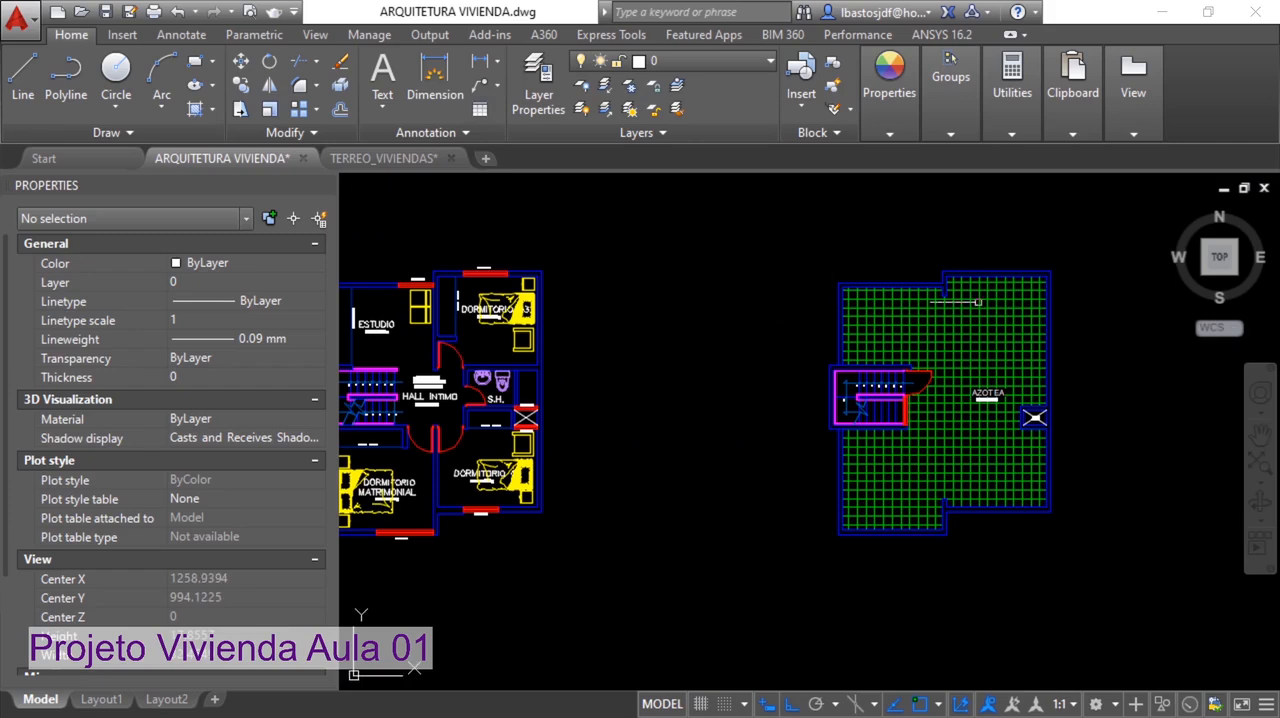
scroll(834, 275, up, 3)
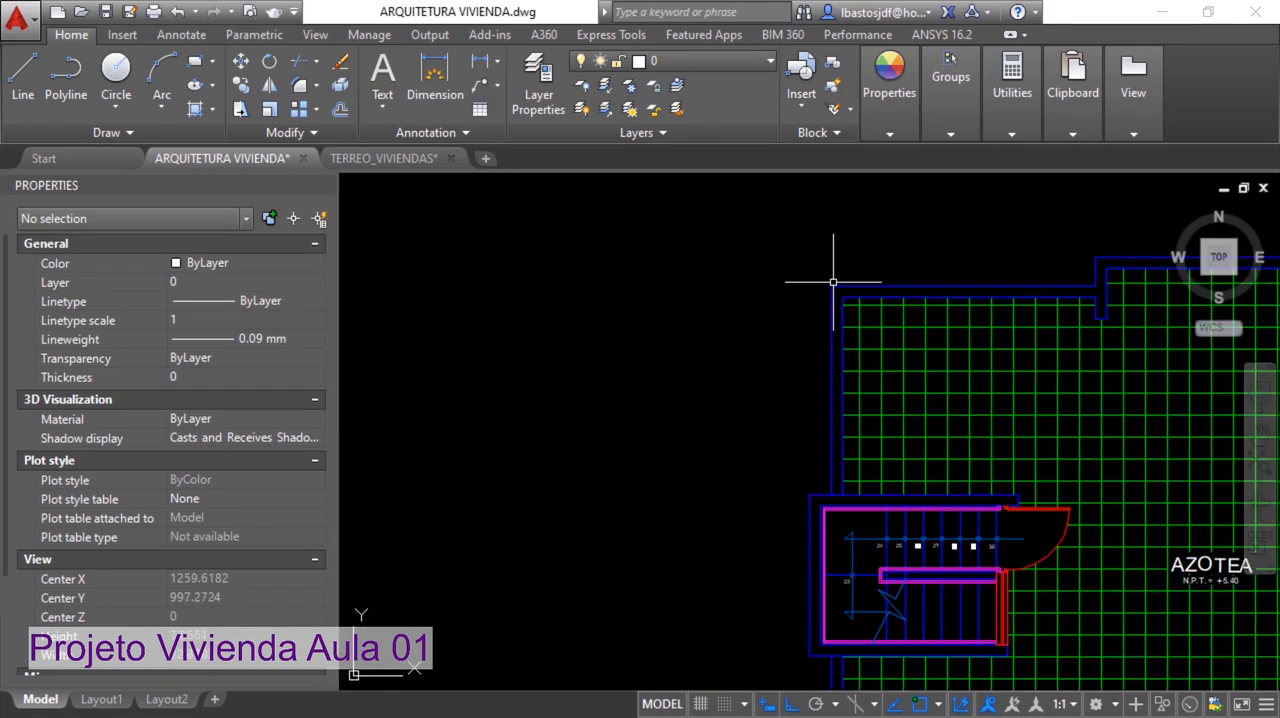
scroll(829, 277, down, 3)
mouse_move(829, 277)
middle_down()
mouse_move(716, 336)
mouse_move(776, 288)
middle_up()
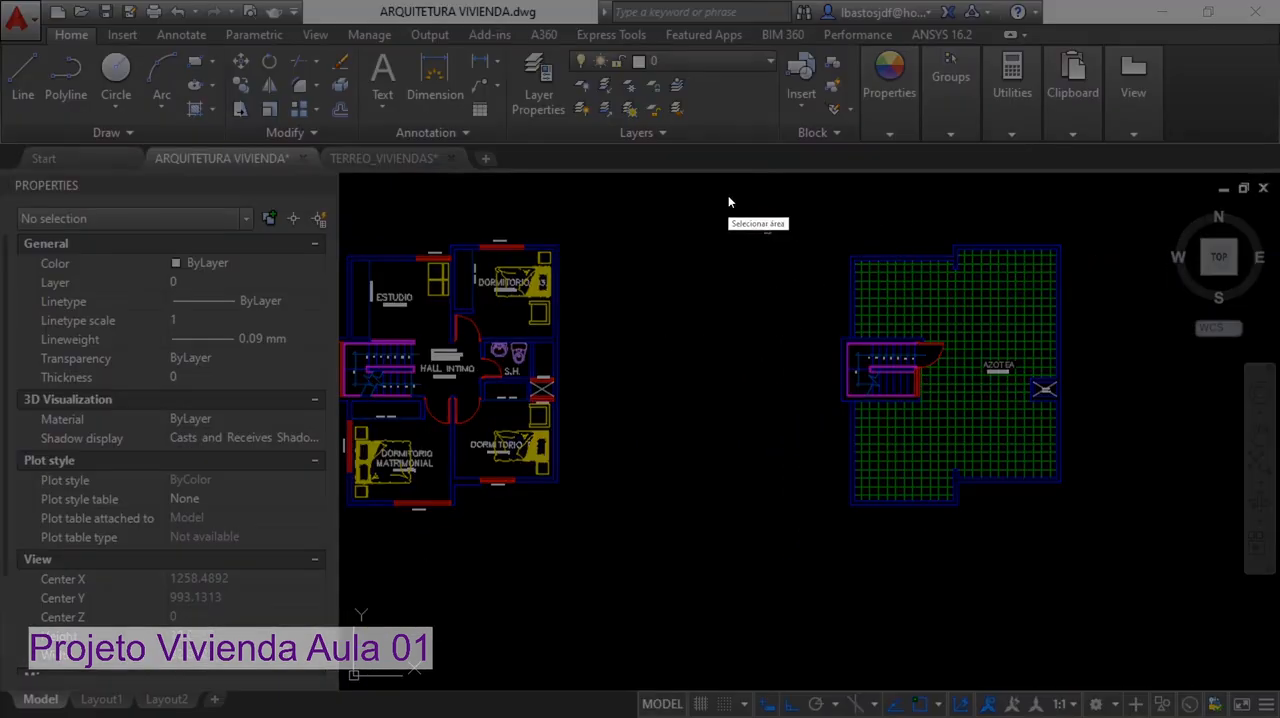
Circle the four outer wall corners along the roof plan's staircase side on a temporary screen capture, and close the capture
drag(754, 197, 1141, 599)
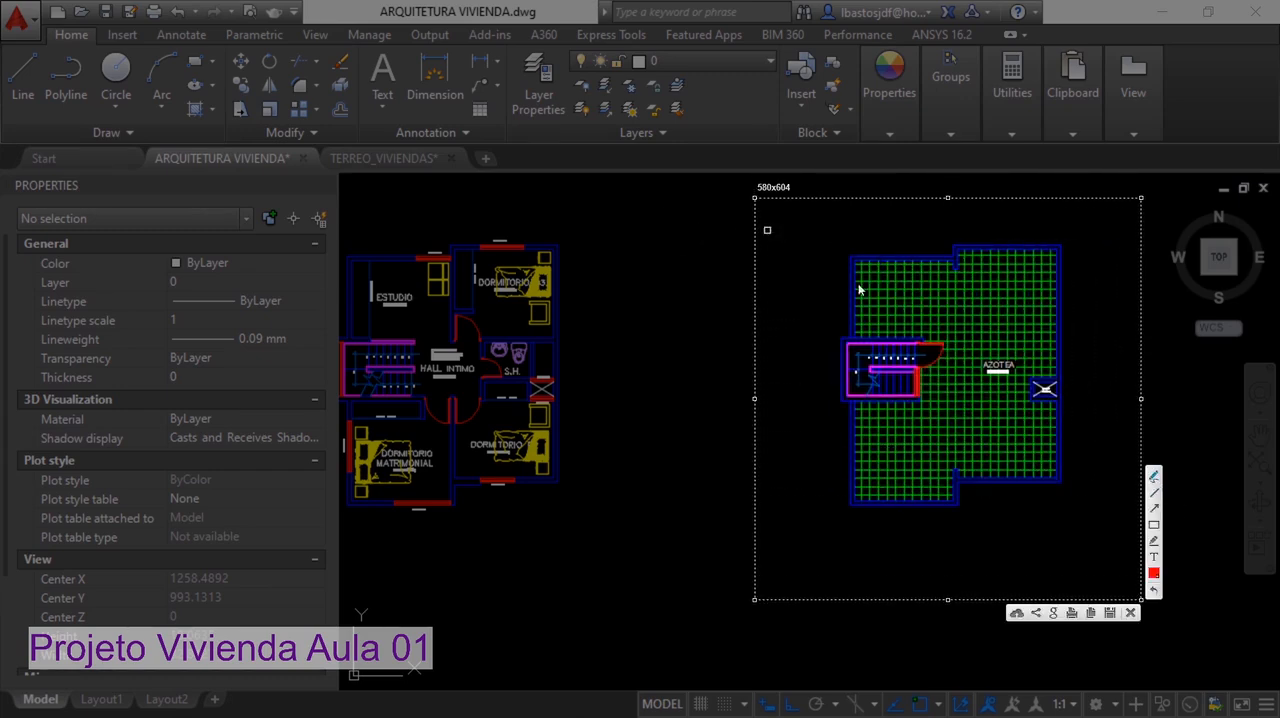
mouse_move(857, 243)
mouse_down()
mouse_move(842, 262)
mouse_move(855, 251)
mouse_up()
mouse_move(837, 327)
mouse_down()
mouse_move(834, 341)
mouse_move(850, 344)
mouse_up()
drag(835, 390, 848, 387)
drag(851, 492, 852, 491)
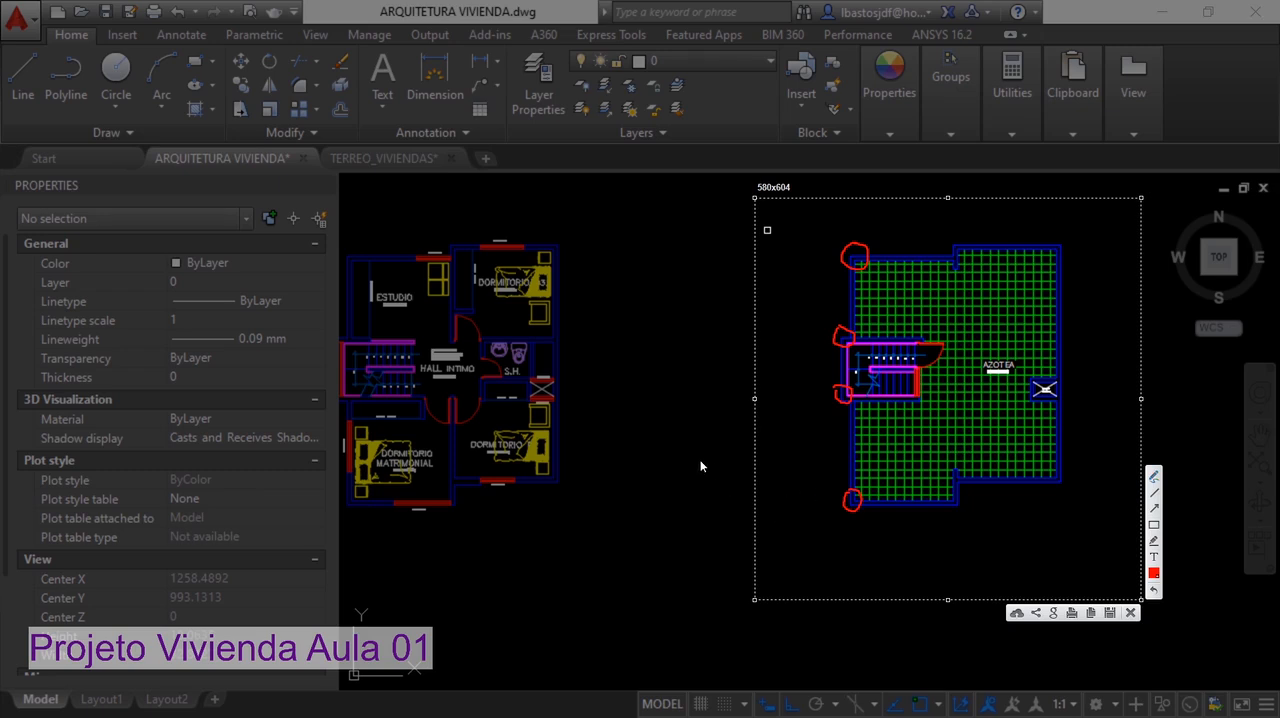
key(Escape)
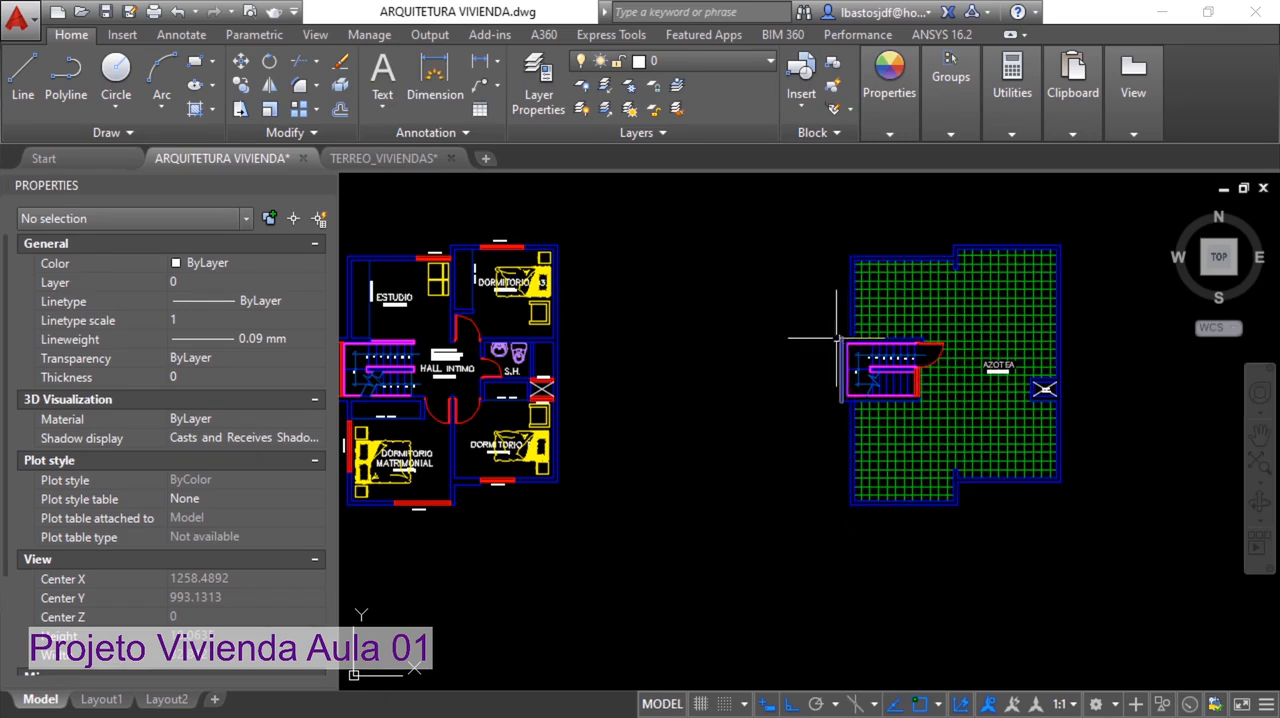
Examine the upper-floor stairwell's outer wall corner, and locate the matching corner in the TERREO_VIVIENDAS drawing
middle_drag(746, 357, 1080, 376)
scroll(670, 351, up, 7)
scroll(674, 351, up, 2)
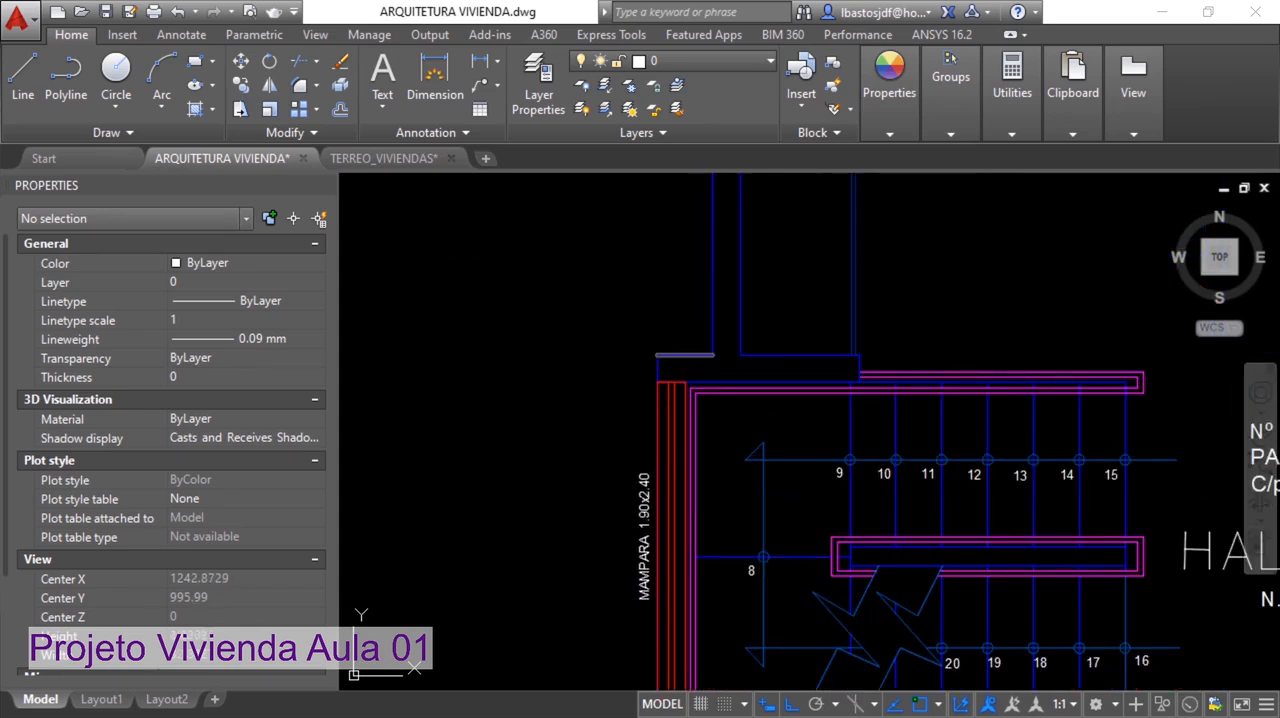
click(369, 160)
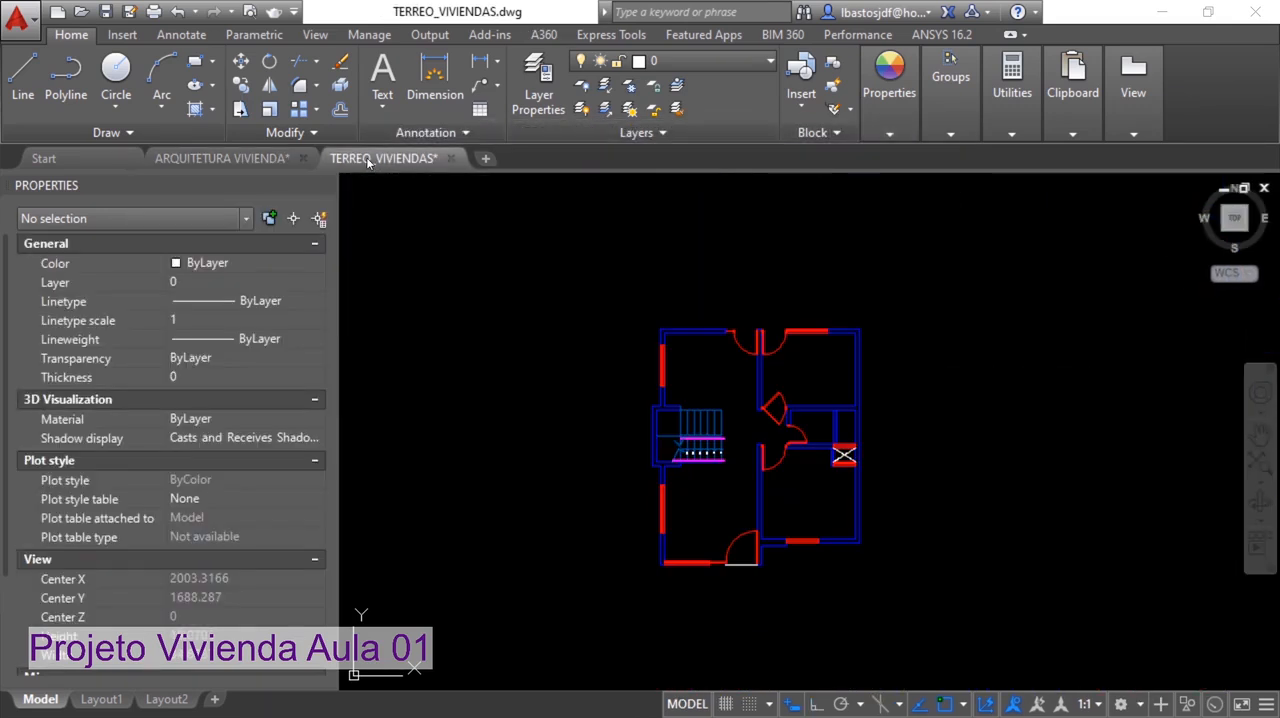
scroll(645, 425, up, 5)
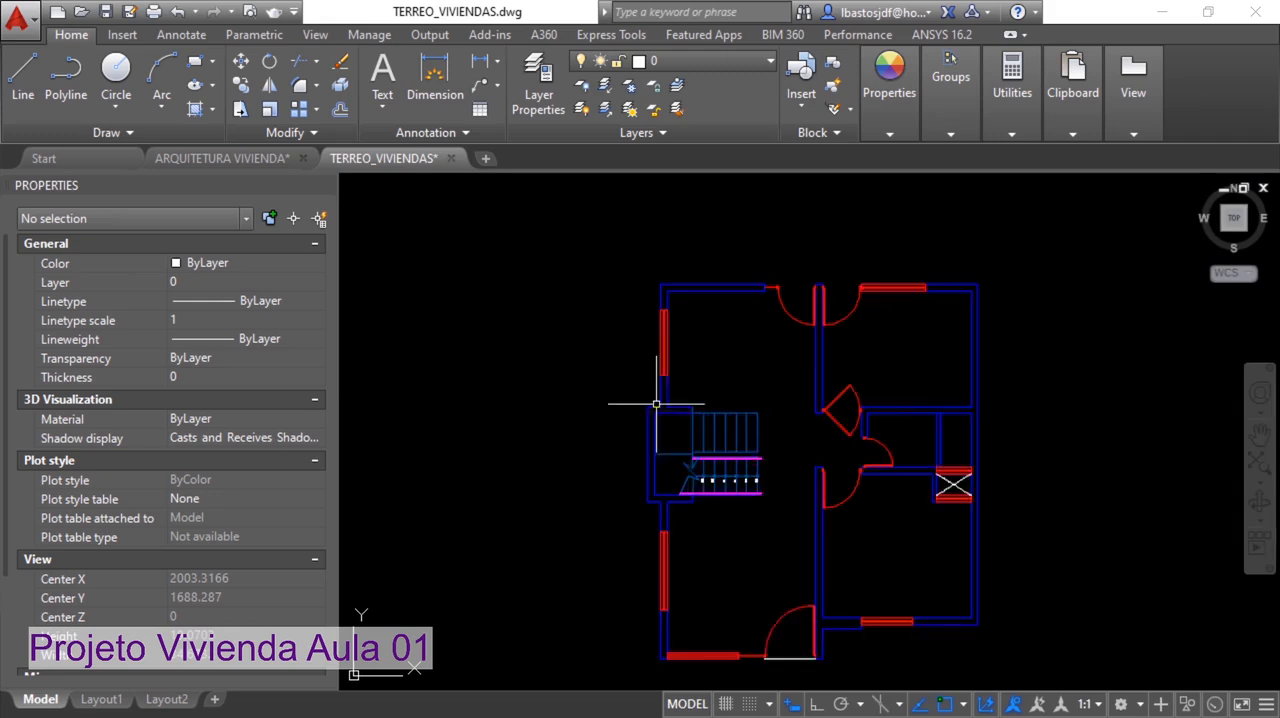
scroll(629, 409, up, 2)
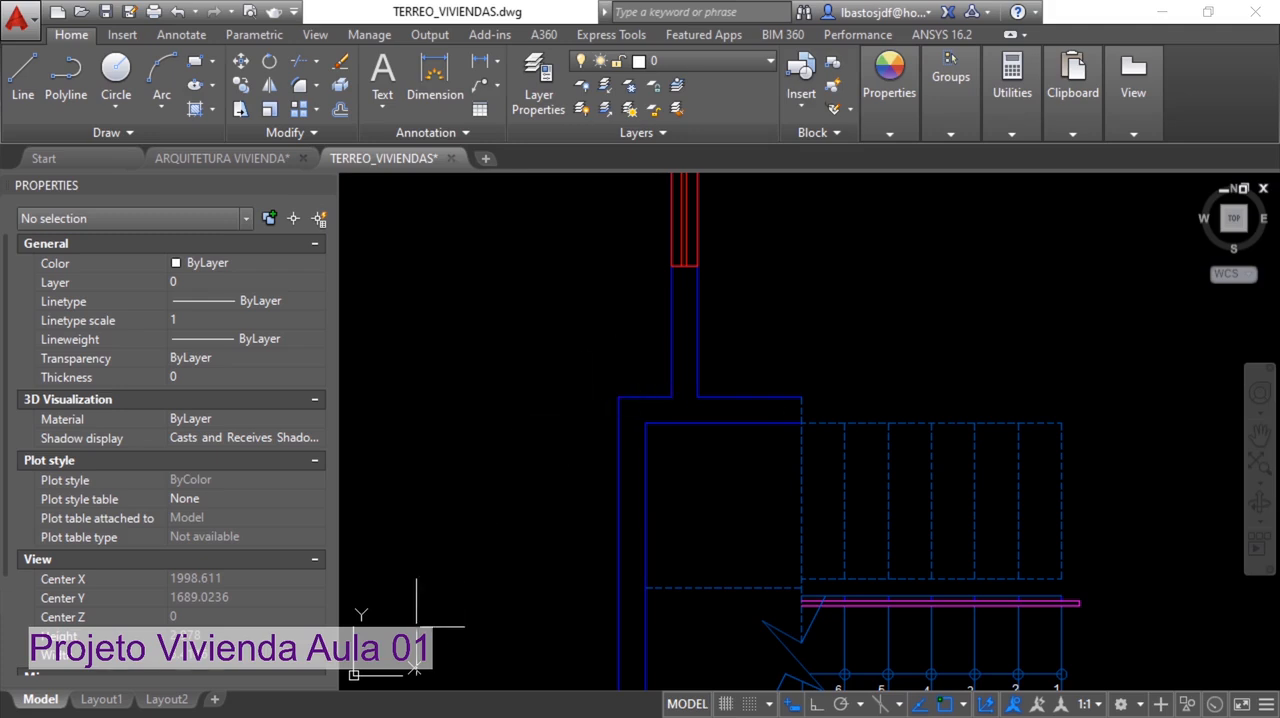
Select the UCS icon, point an arrow at its origin on a temporary screen capture, and close the capture
click(365, 645)
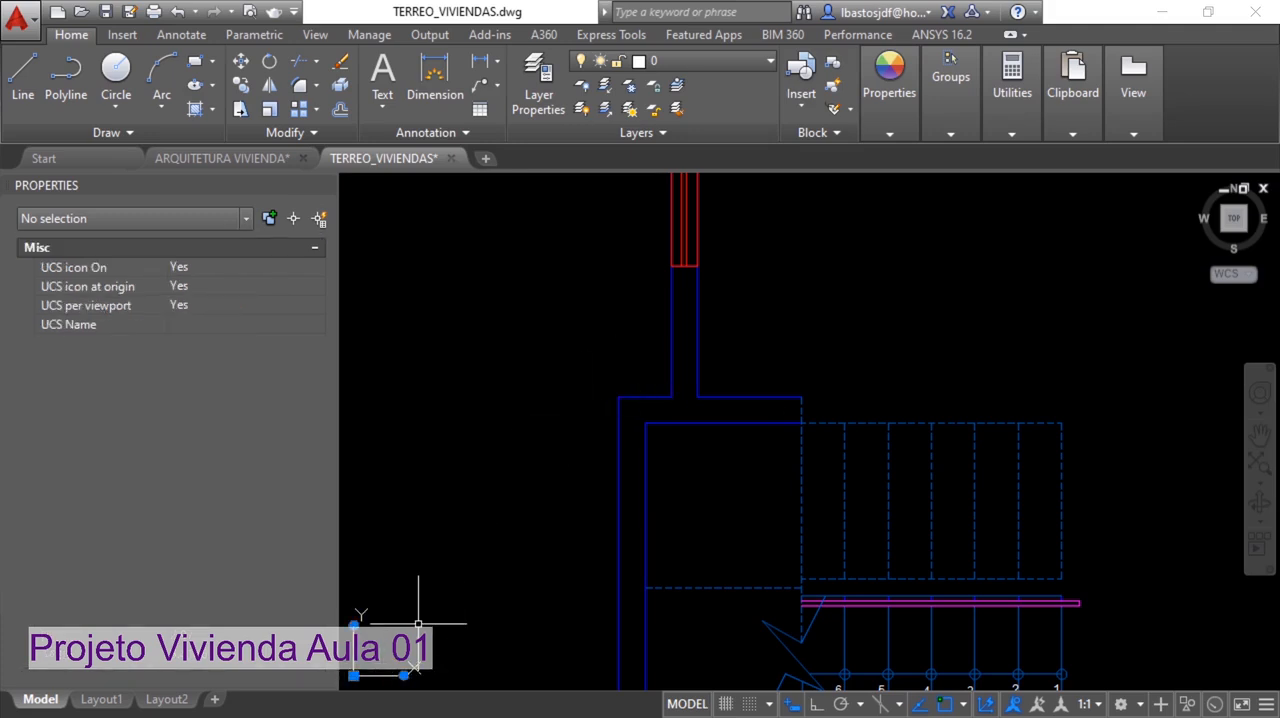
key(Print)
drag(265, 470, 603, 716)
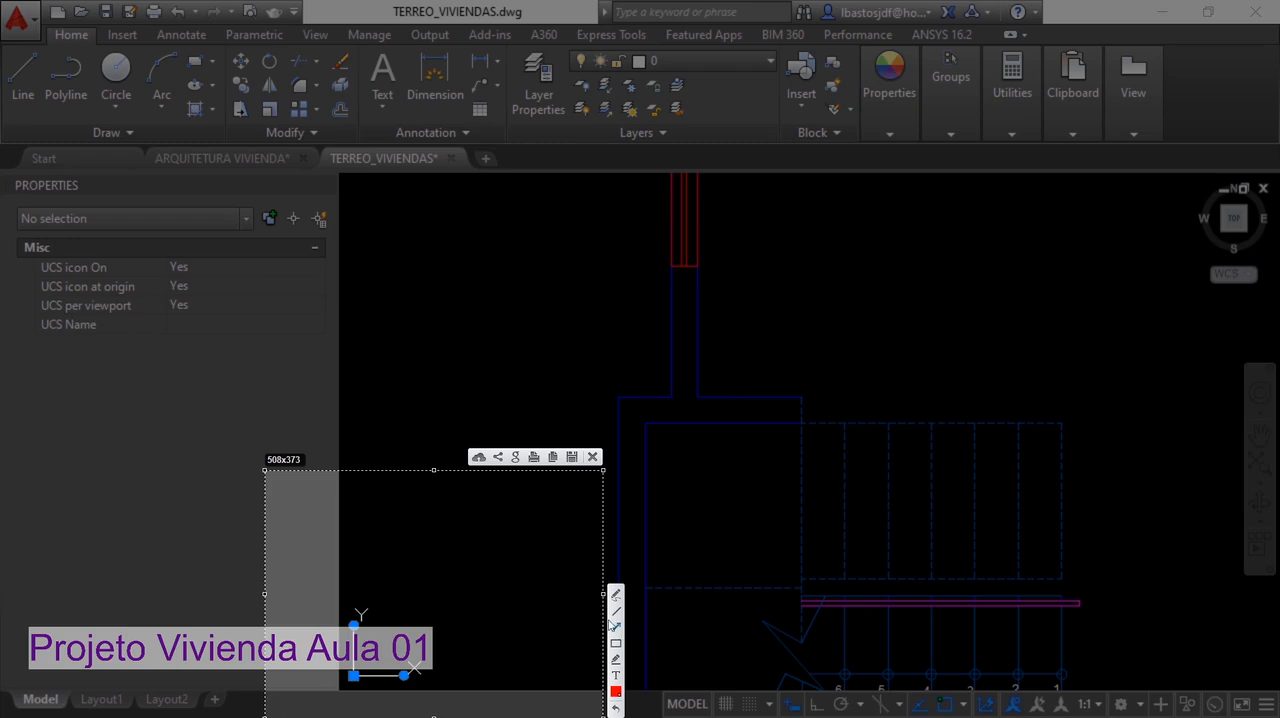
click(614, 625)
drag(484, 576, 361, 675)
key(Escape)
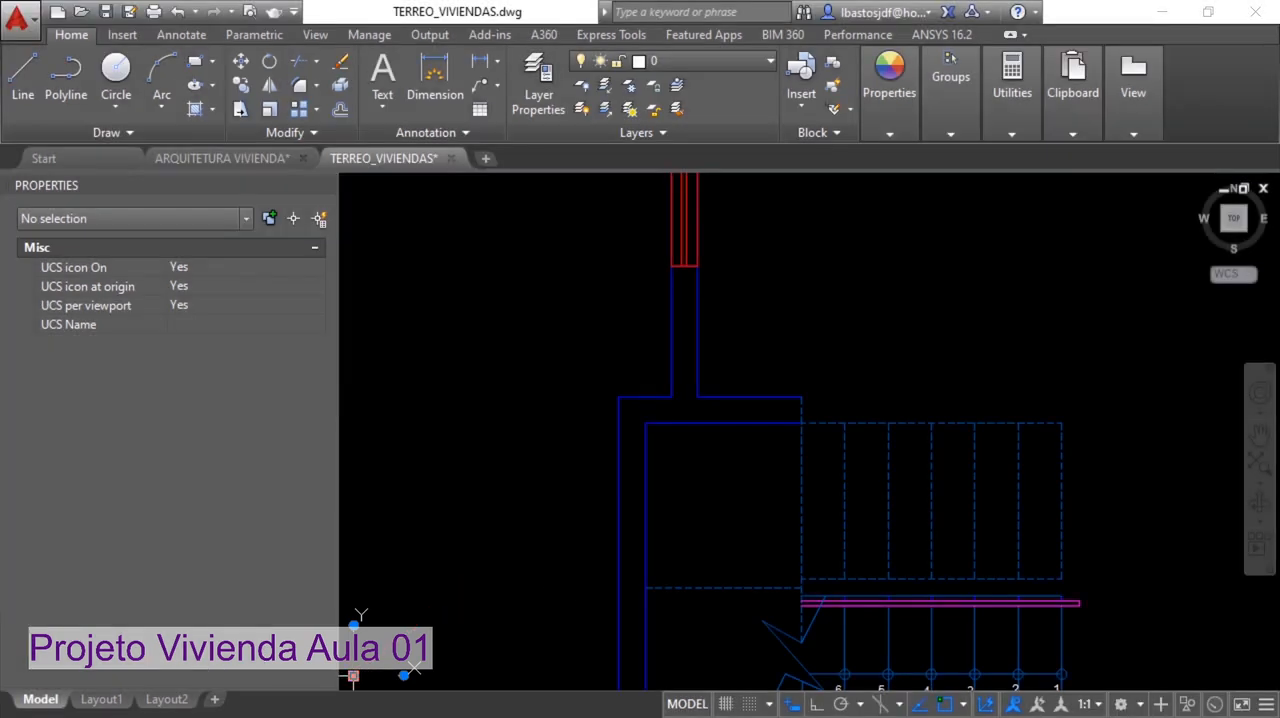
Move the UCS origin to the stairwell's rear outer wall corner on the ground-floor plan
click(353, 676)
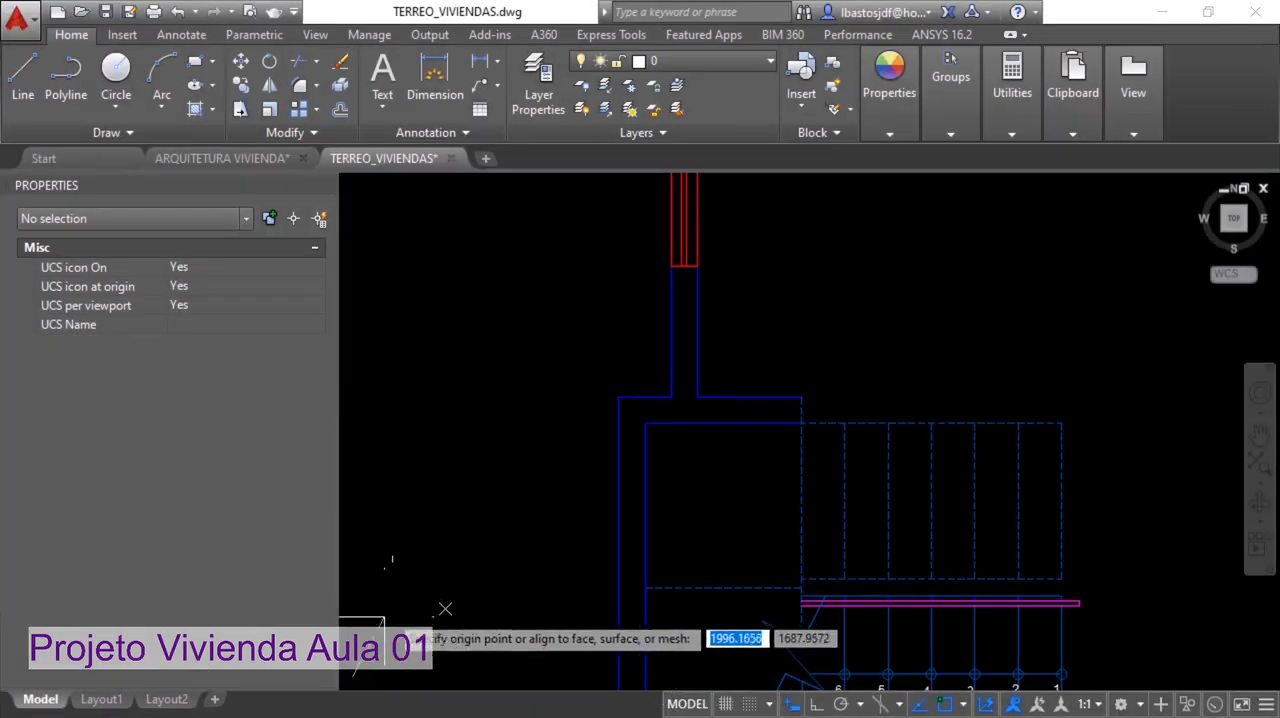
click(618, 397)
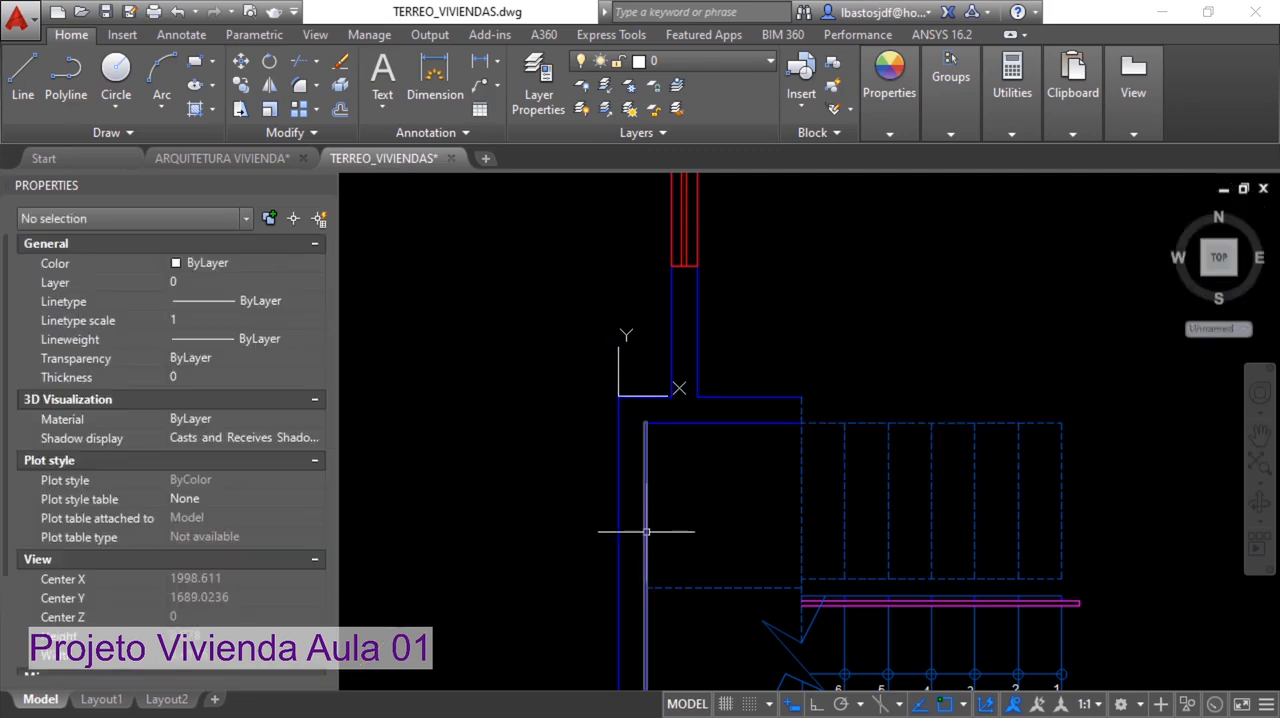
scroll(655, 432, down, 5)
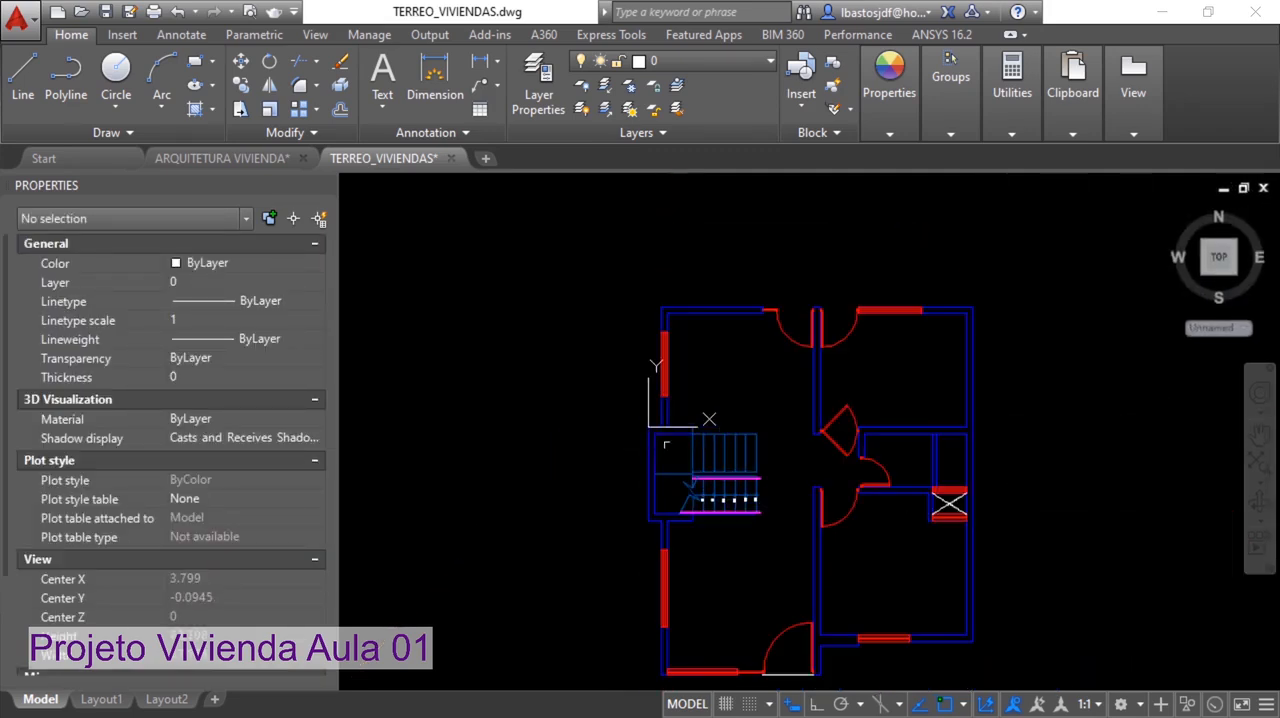
scroll(668, 430, up, 4)
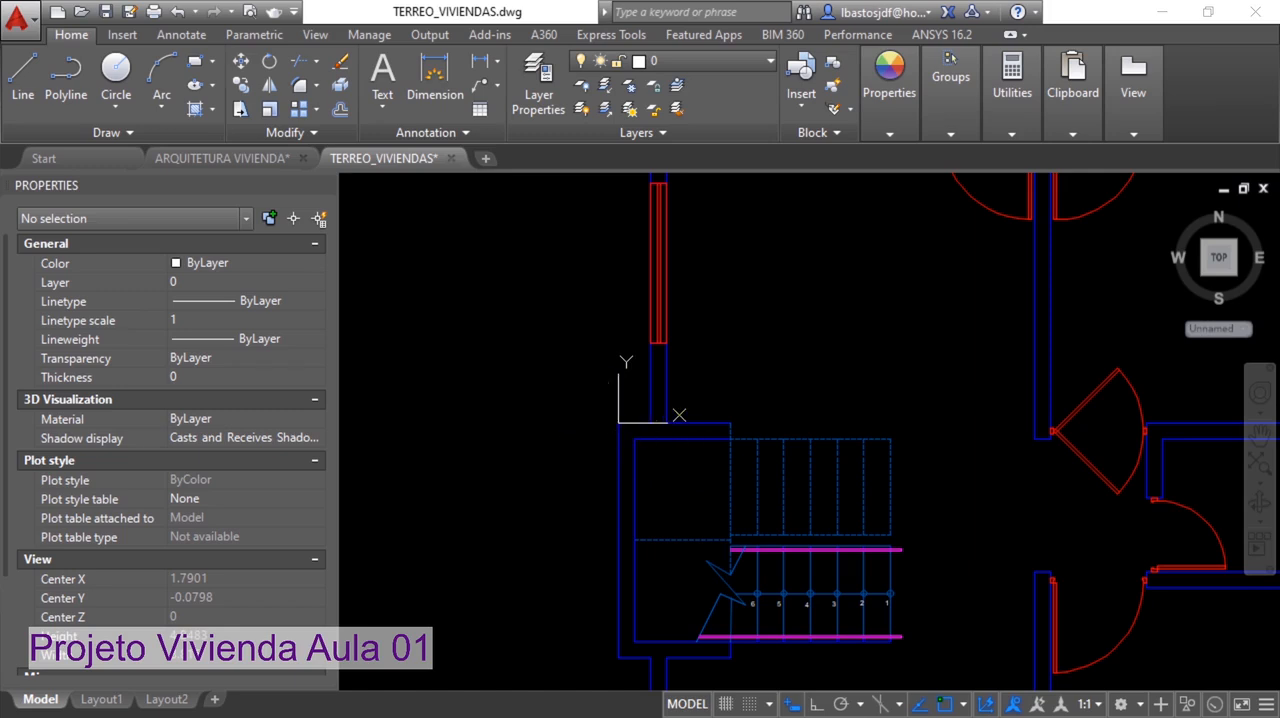
scroll(610, 434, down, 6)
middle_drag(843, 462, 899, 401)
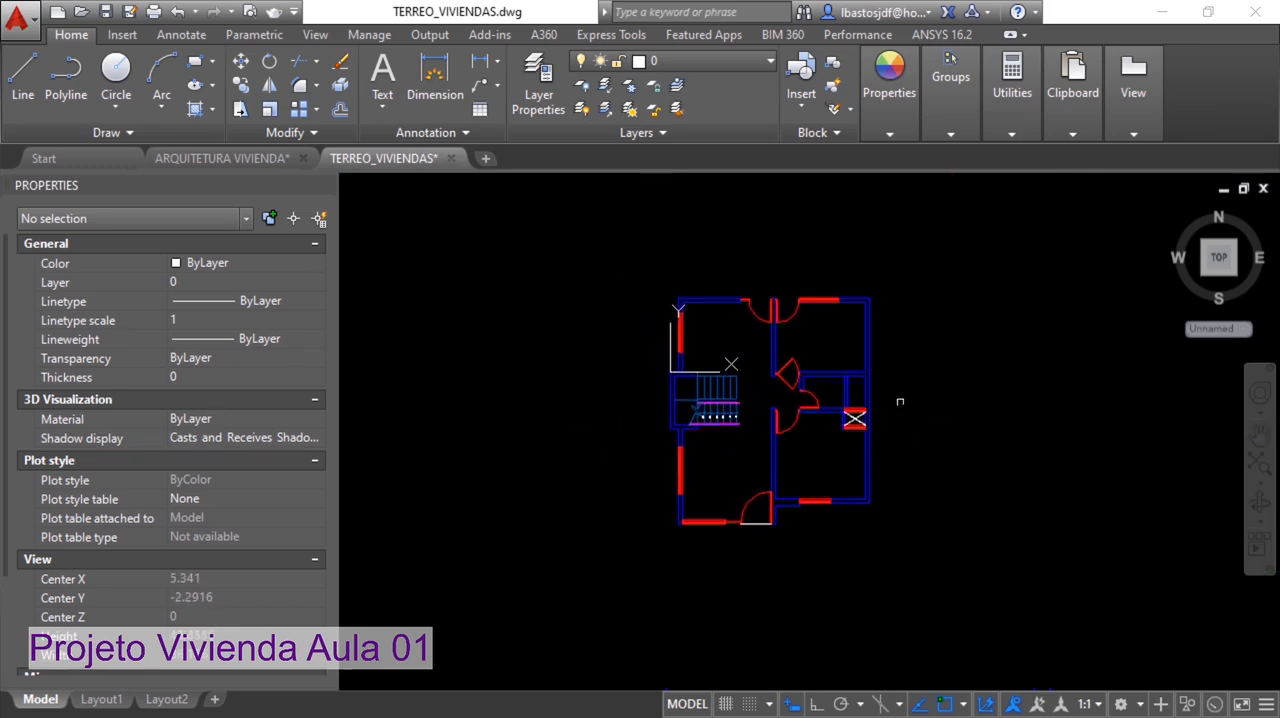
click(928, 553)
click(600, 264)
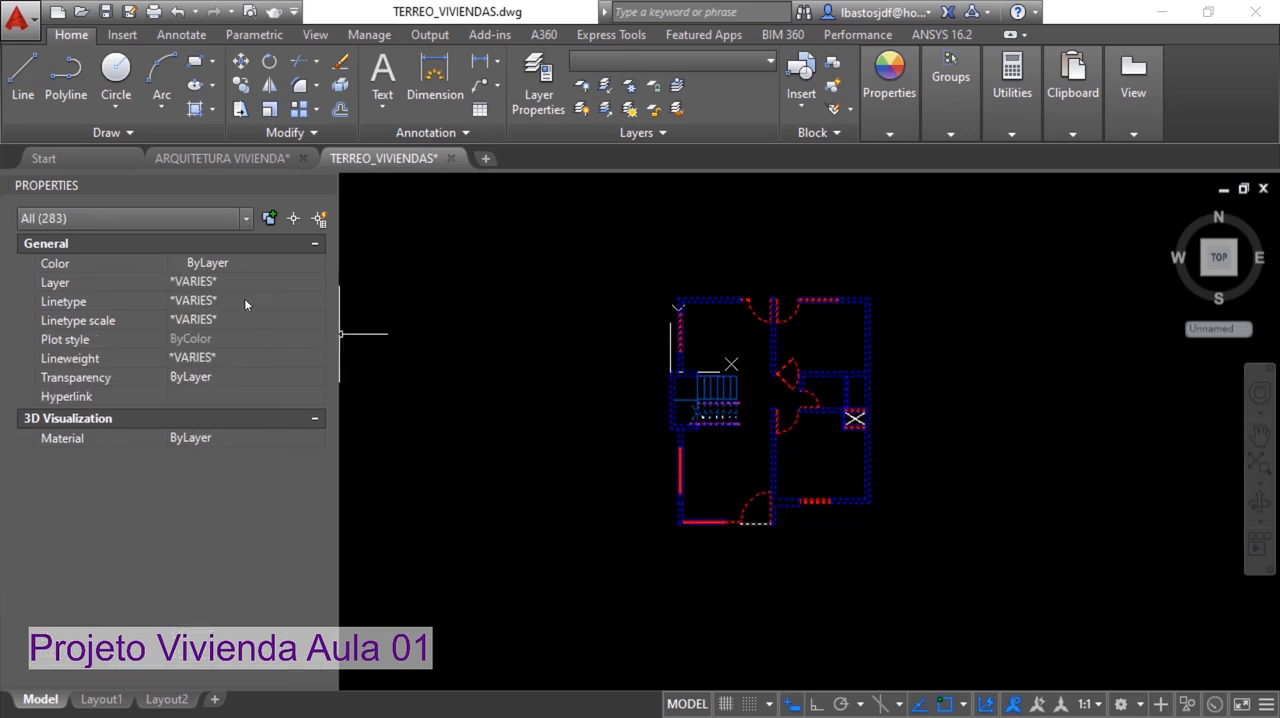
key(Escape)
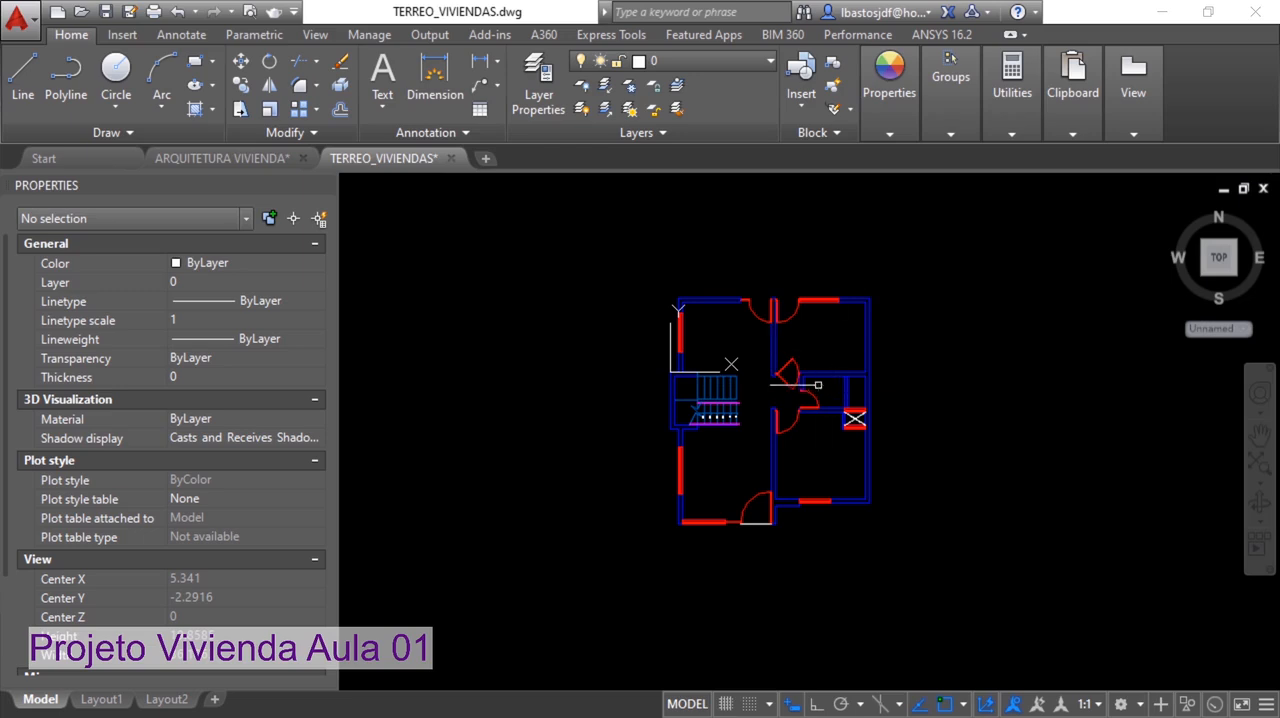
click(214, 284)
click(214, 282)
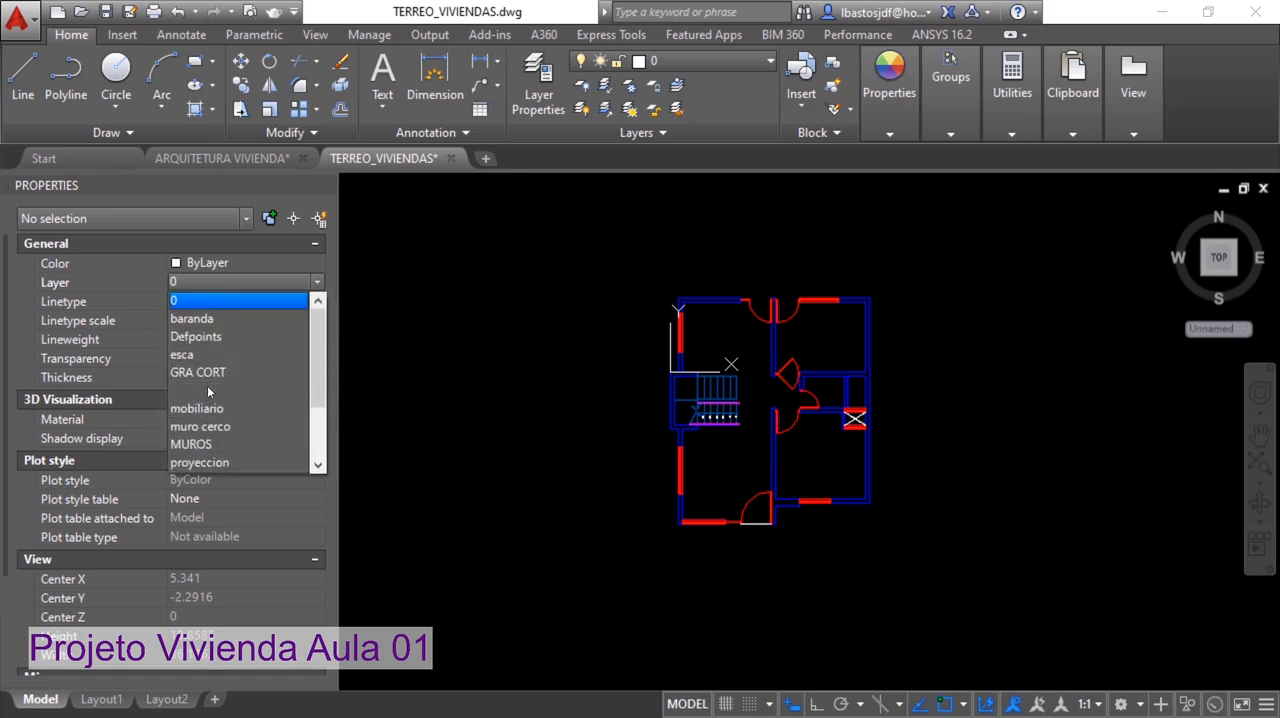
Select the whole ground-floor plan and assign all its objects to layer 0, keeping their color ByLayer
click(923, 556)
click(640, 279)
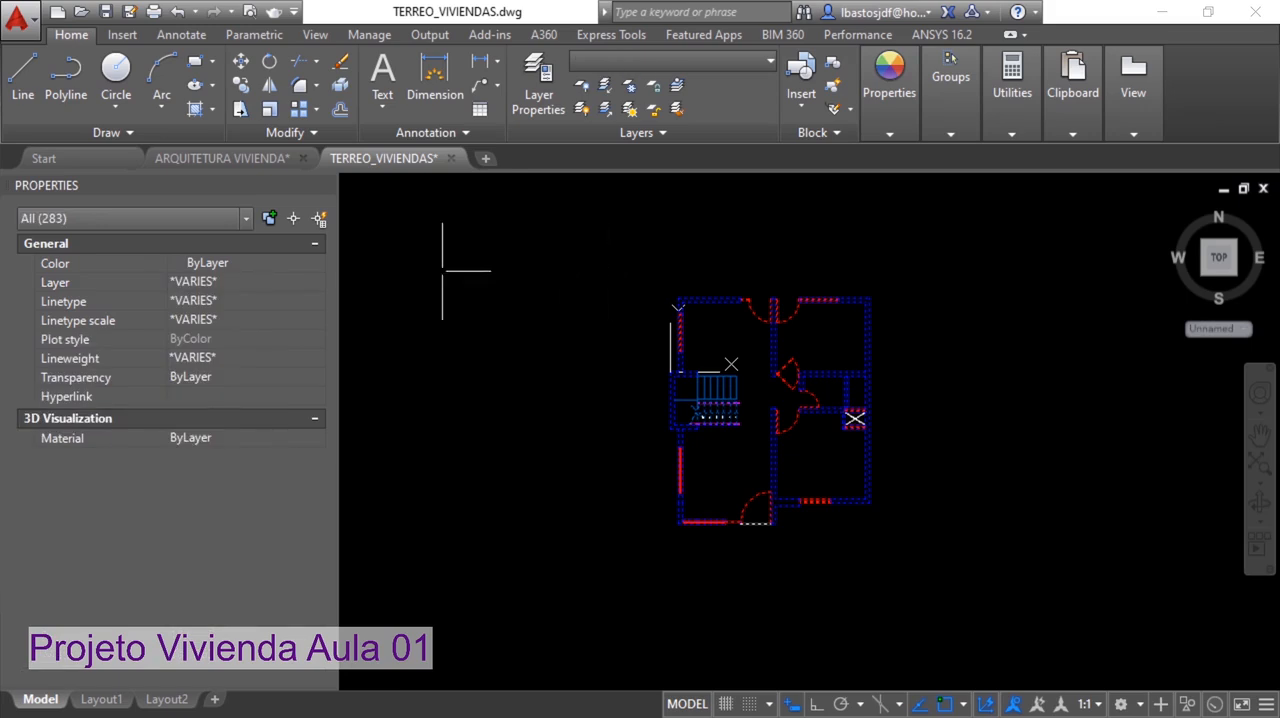
click(218, 263)
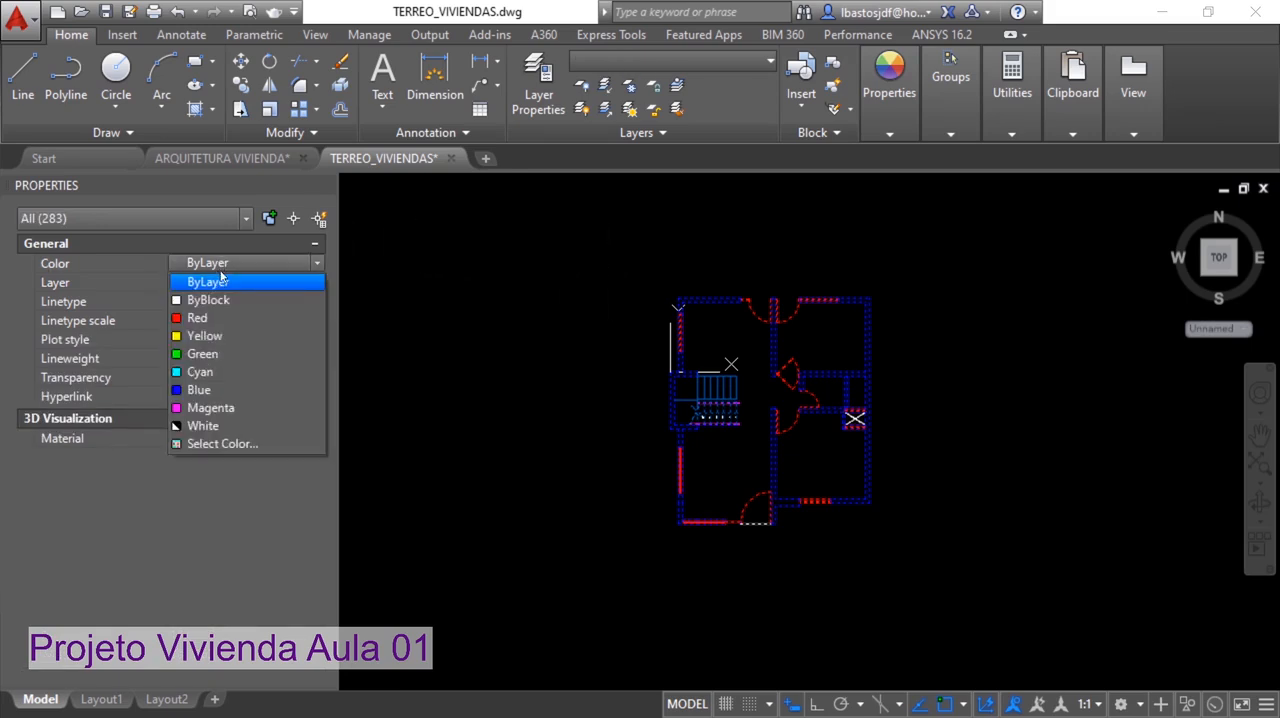
click(214, 284)
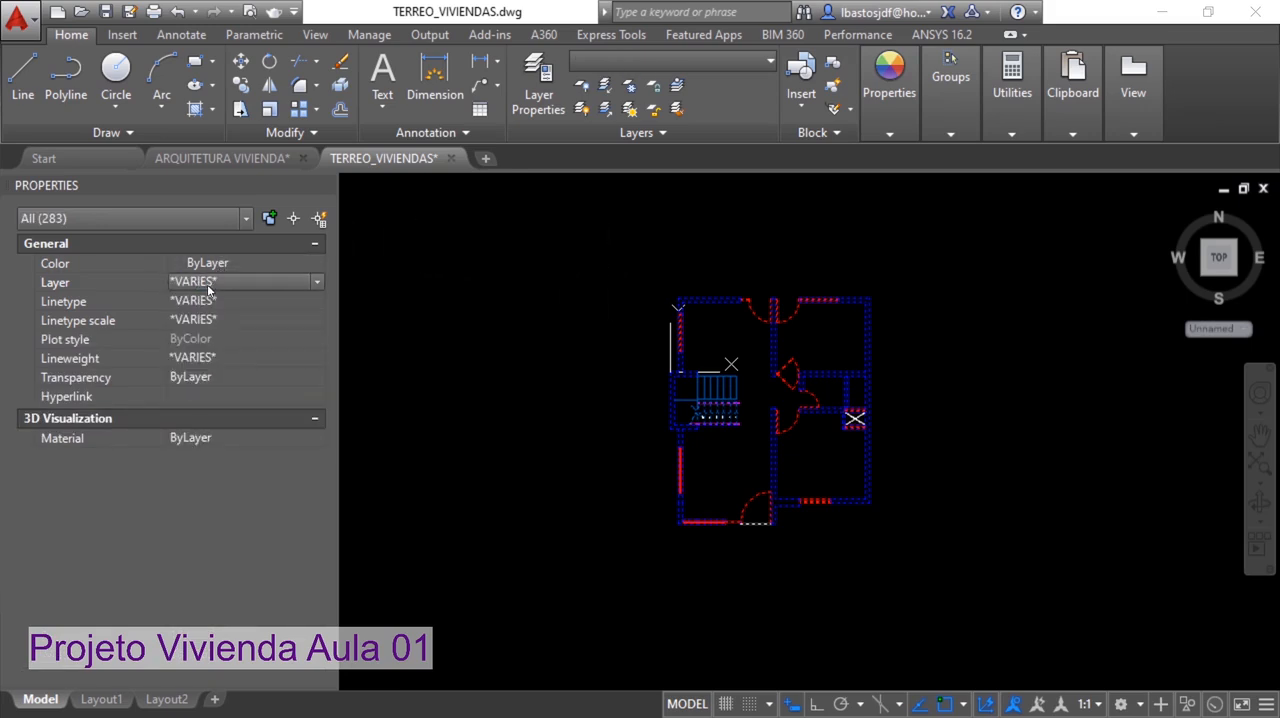
click(215, 282)
click(217, 300)
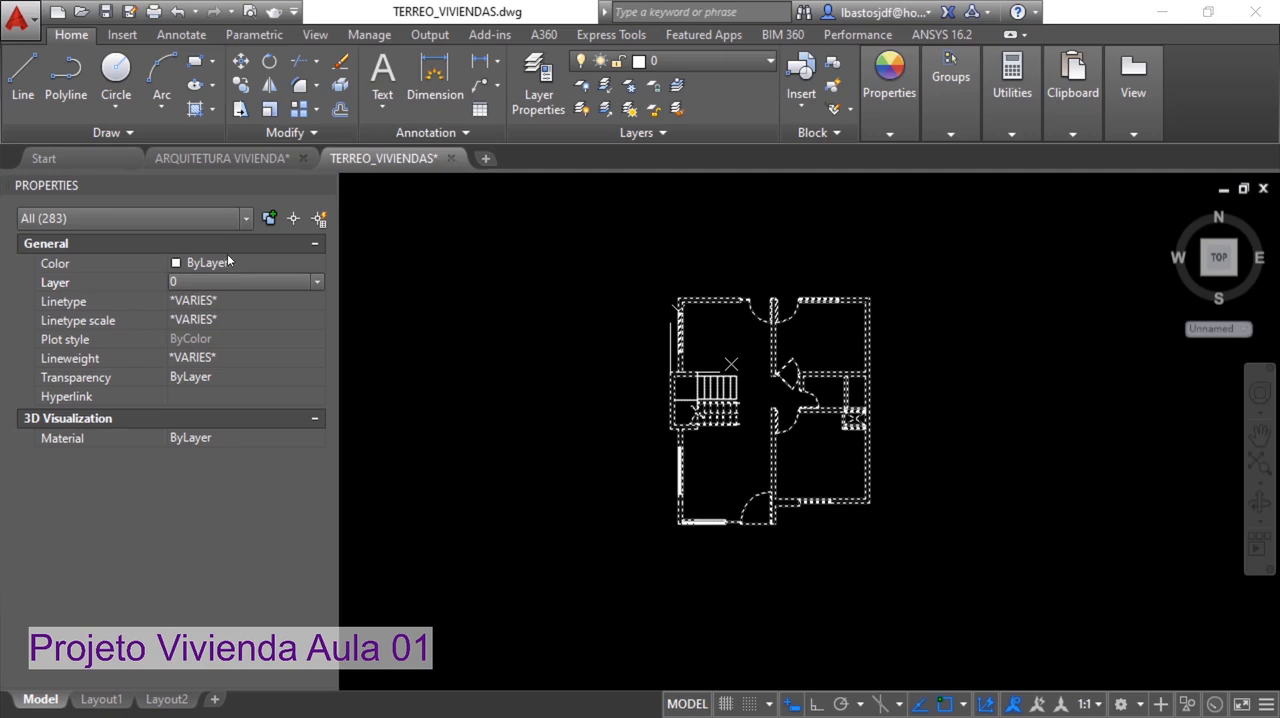
Set the color of all the selected plan objects to Cyan, and clear the selection
click(229, 264)
click(229, 264)
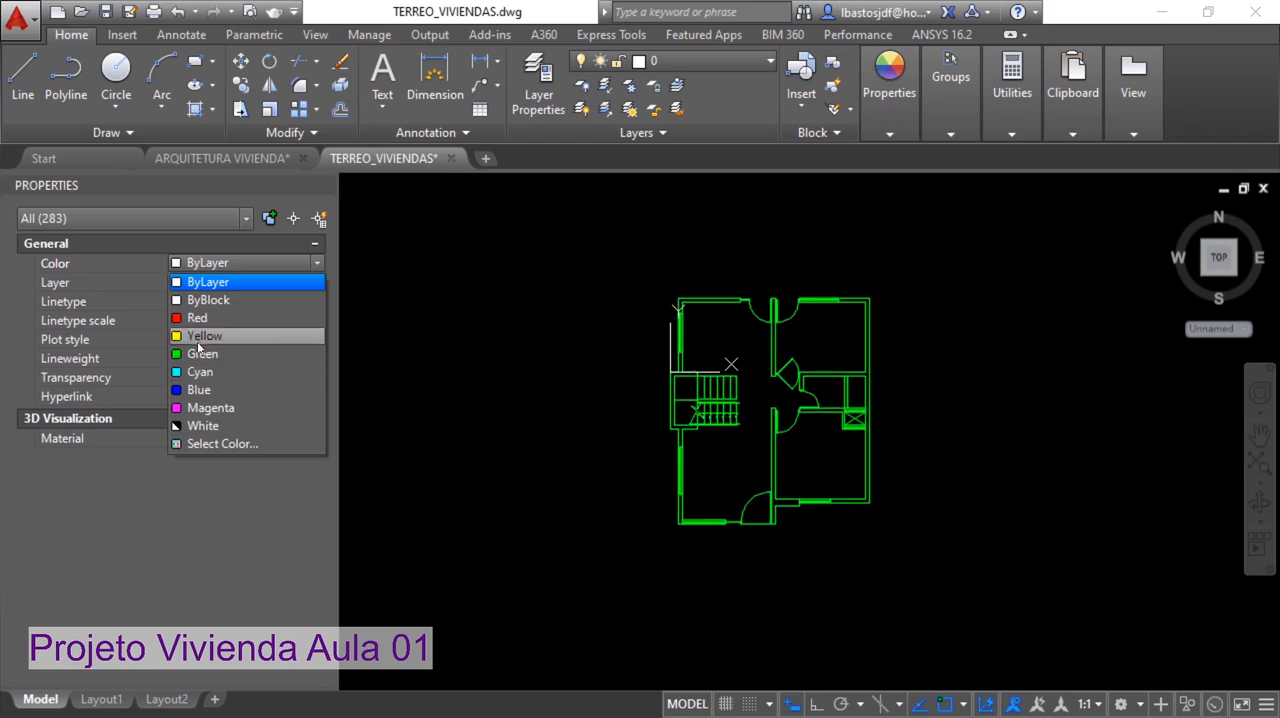
click(197, 372)
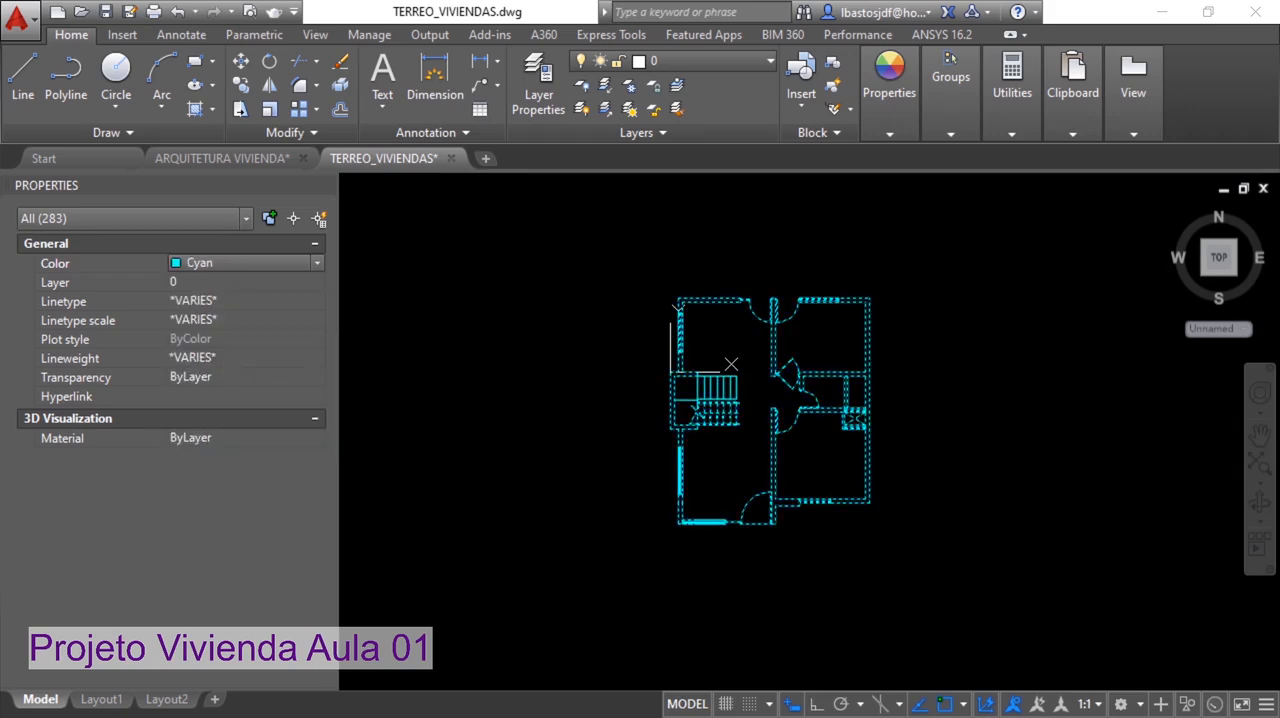
key(Escape)
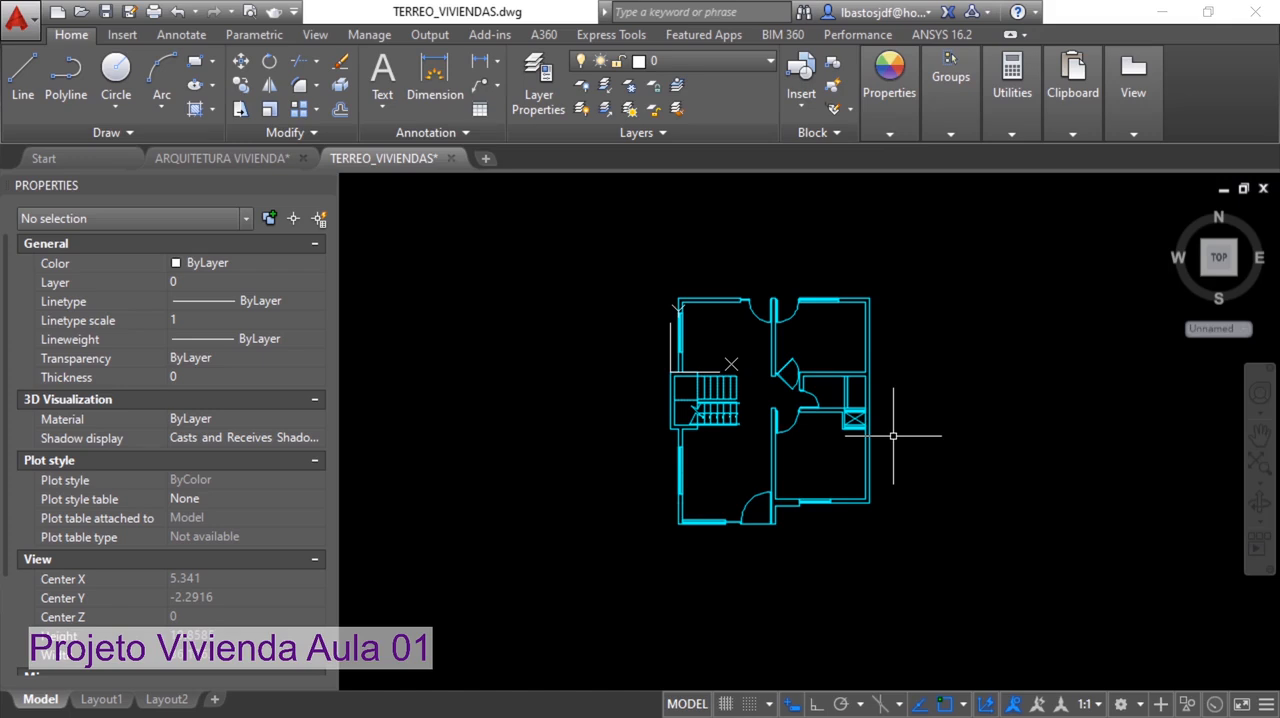
Purge all unused named items from the drawing, accepting the removal of every item at once
text(PURGE)
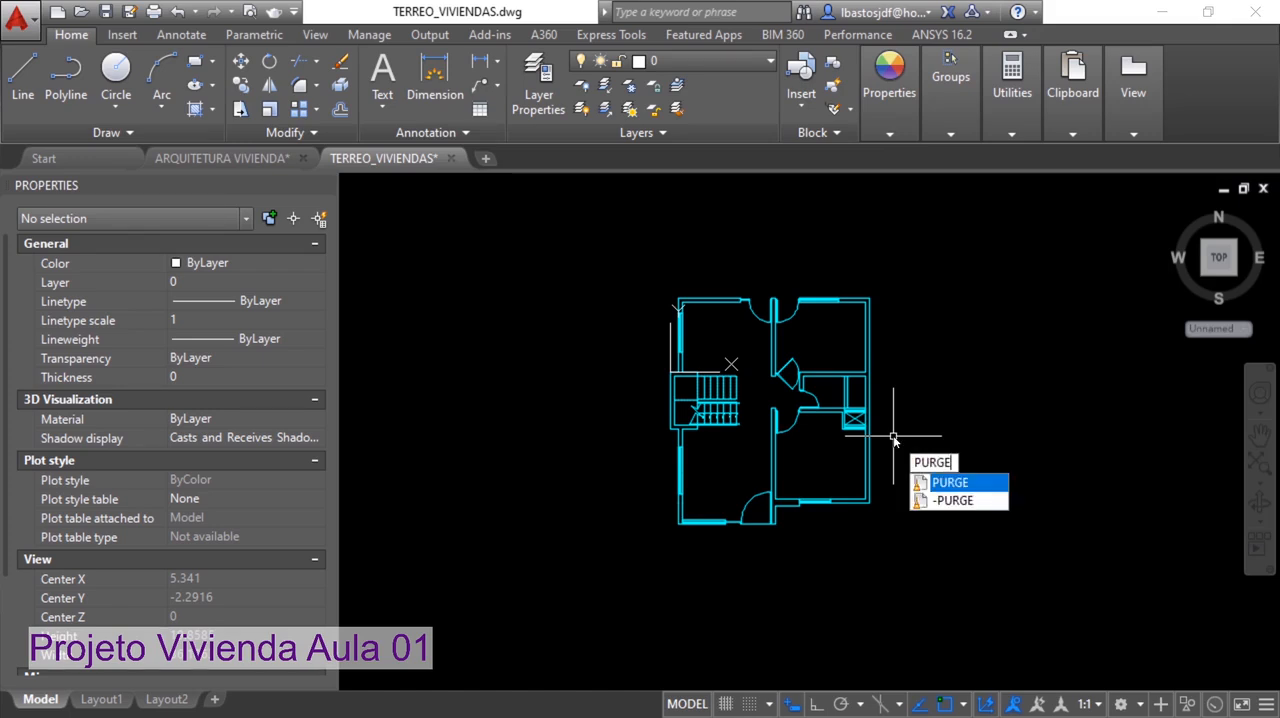
click(945, 482)
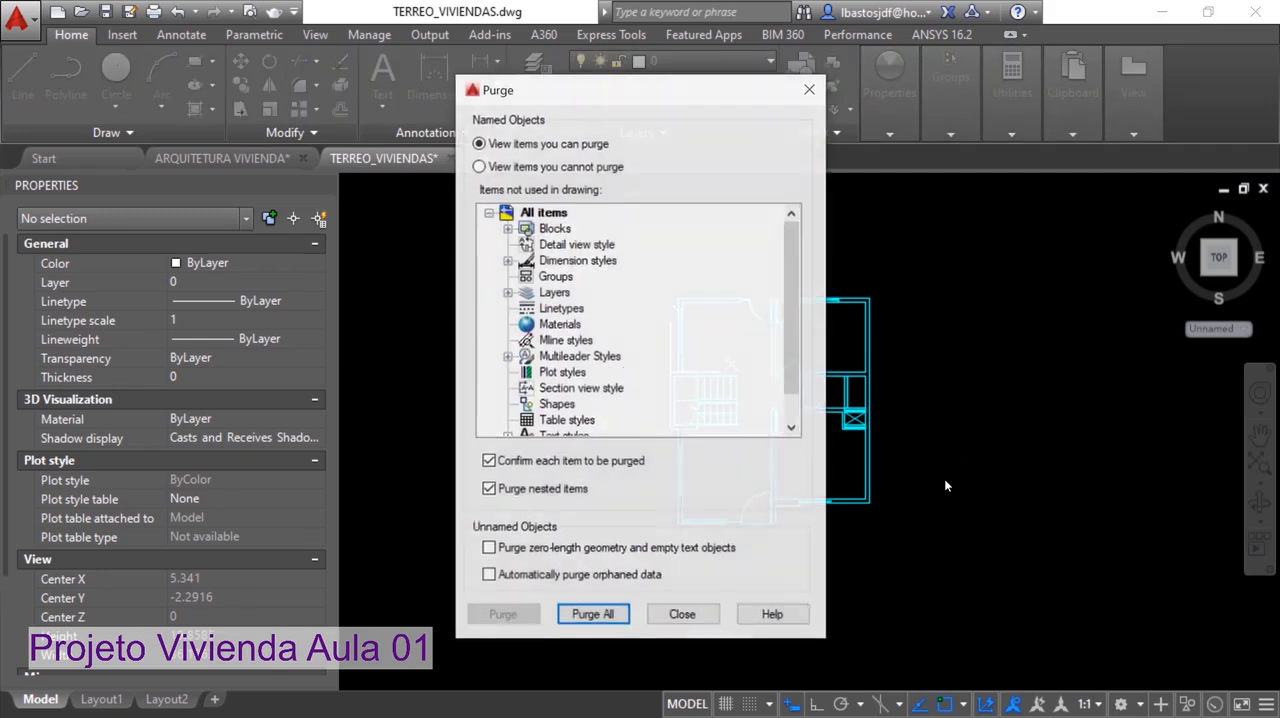
click(596, 615)
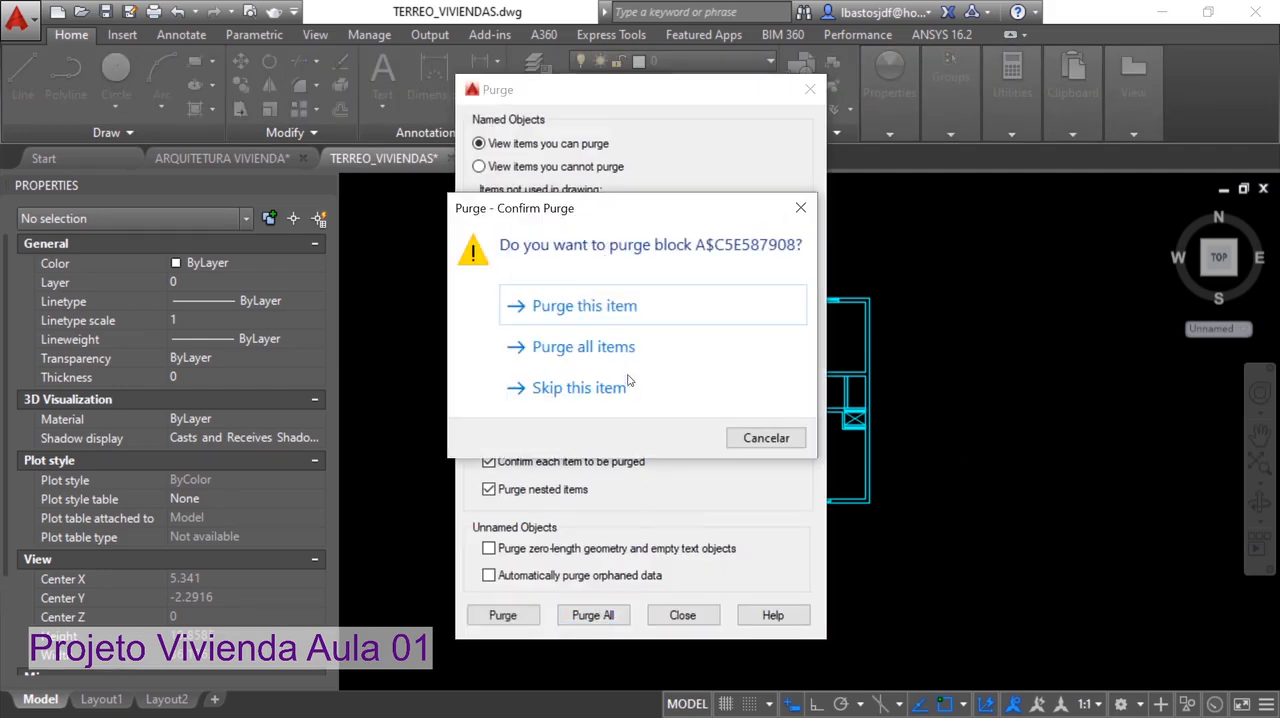
click(598, 347)
click(682, 615)
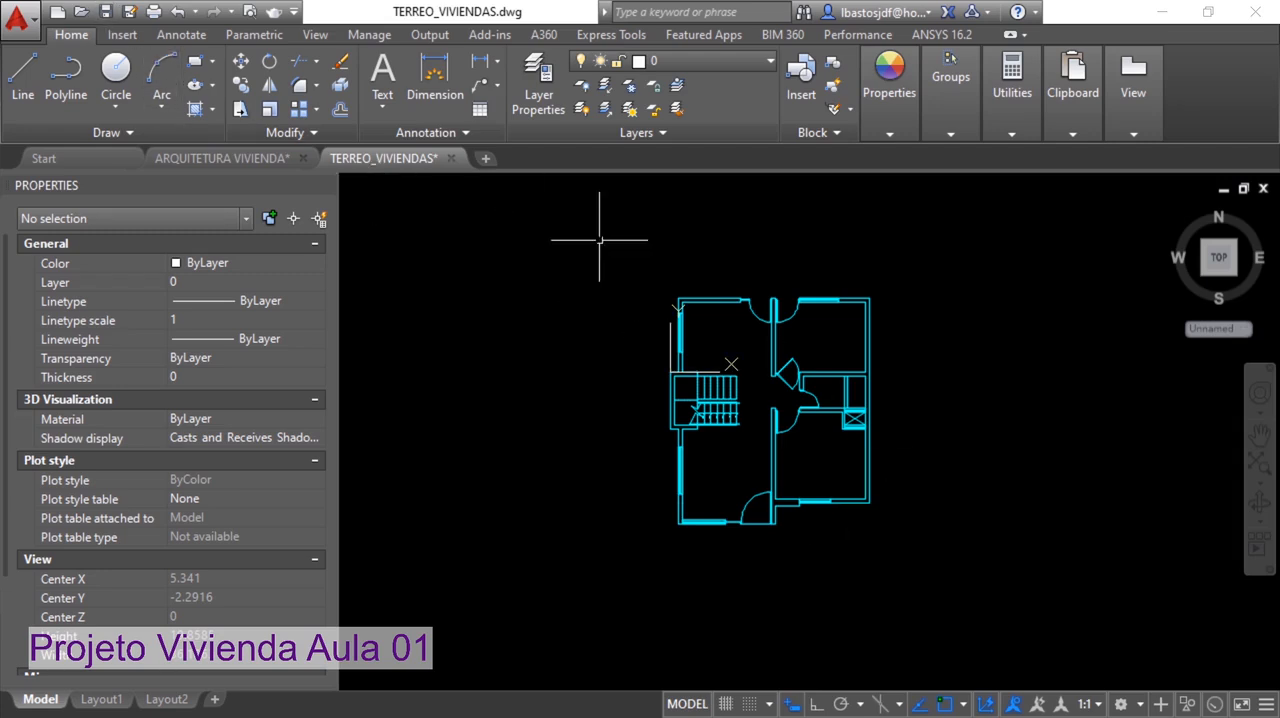
Save the ground-floor drawing and check which layers it still contains
click(106, 12)
click(232, 281)
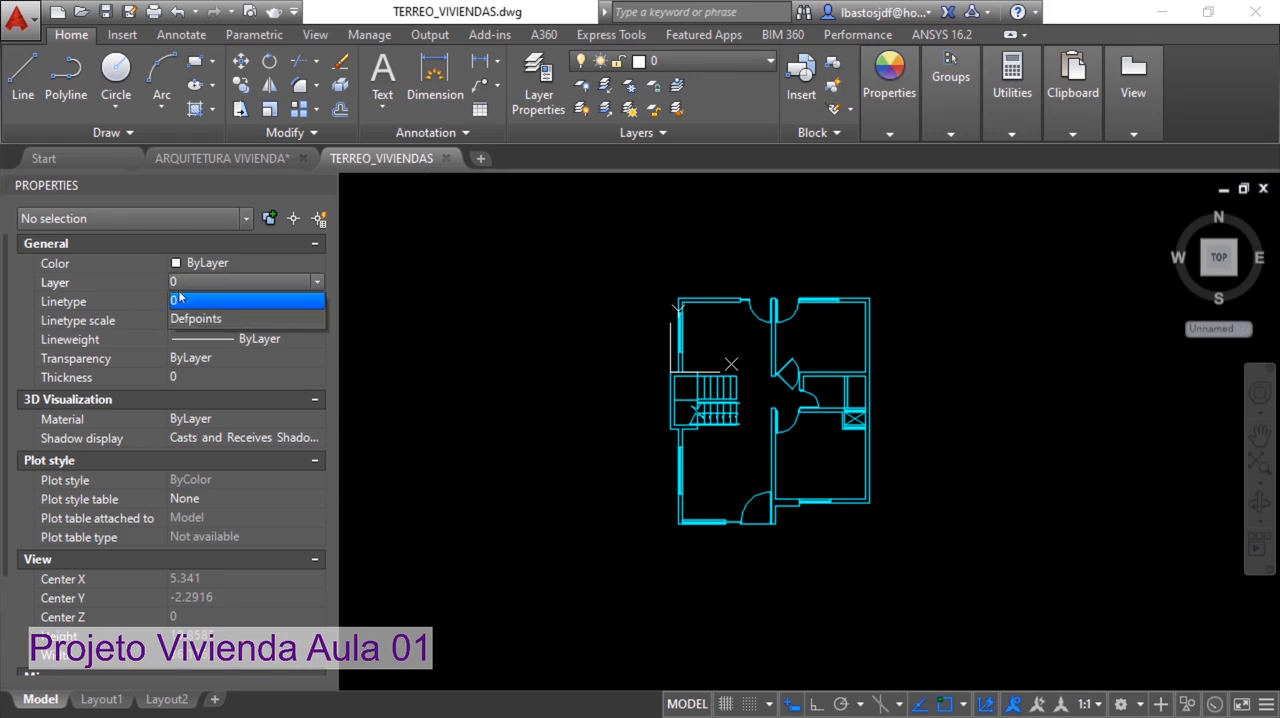
click(814, 442)
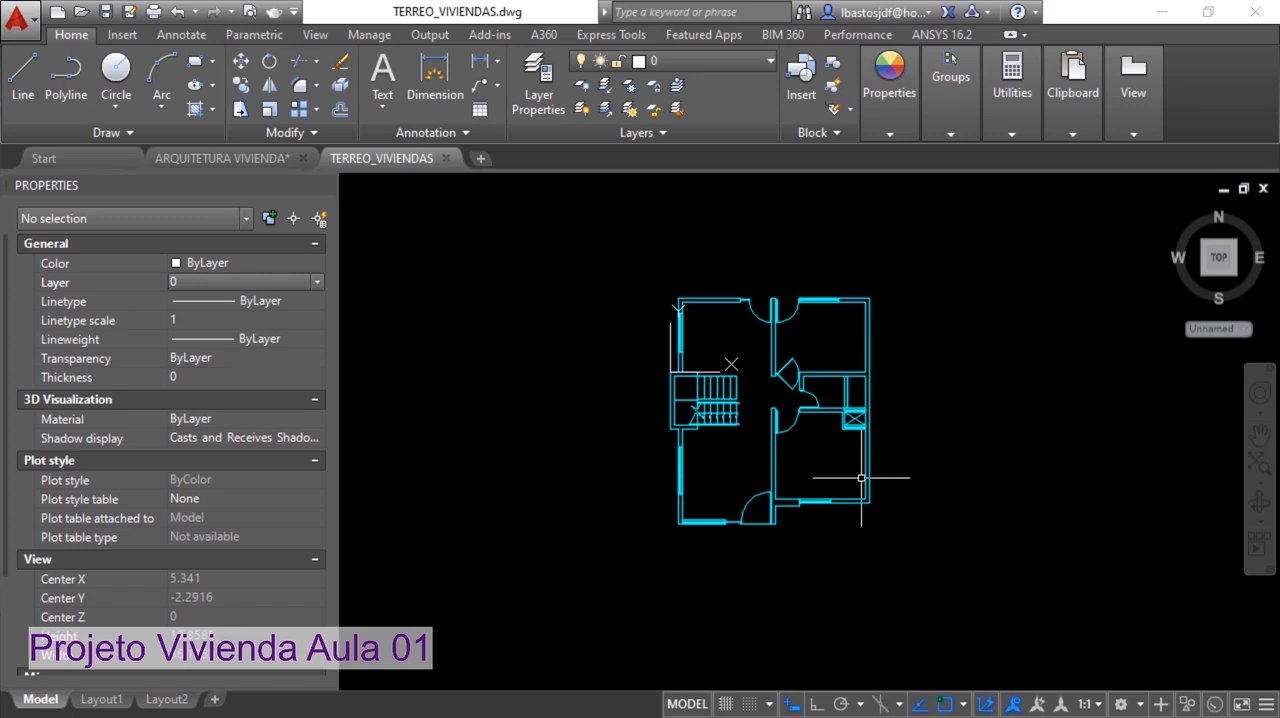
Return to the ARQUITETURA VIVIENDA drawing and create a new drawing from the acadiso.dwt template
mouse_move(869, 459)
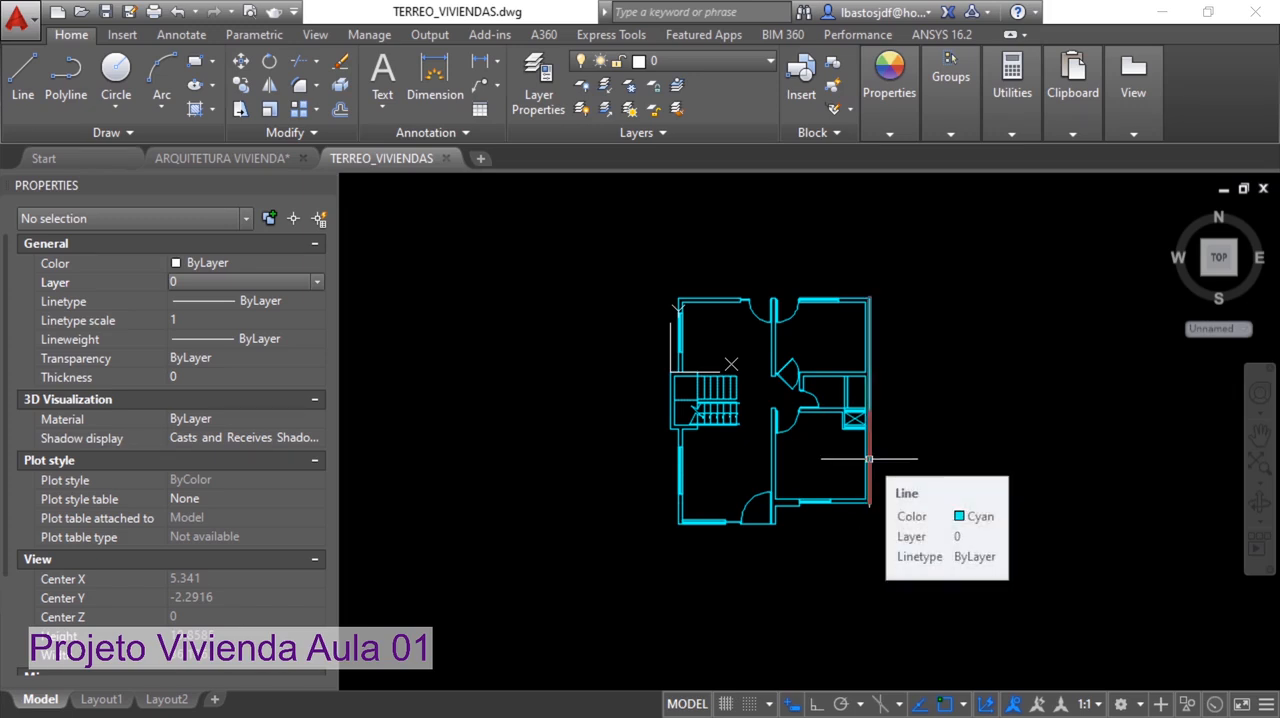
click(193, 161)
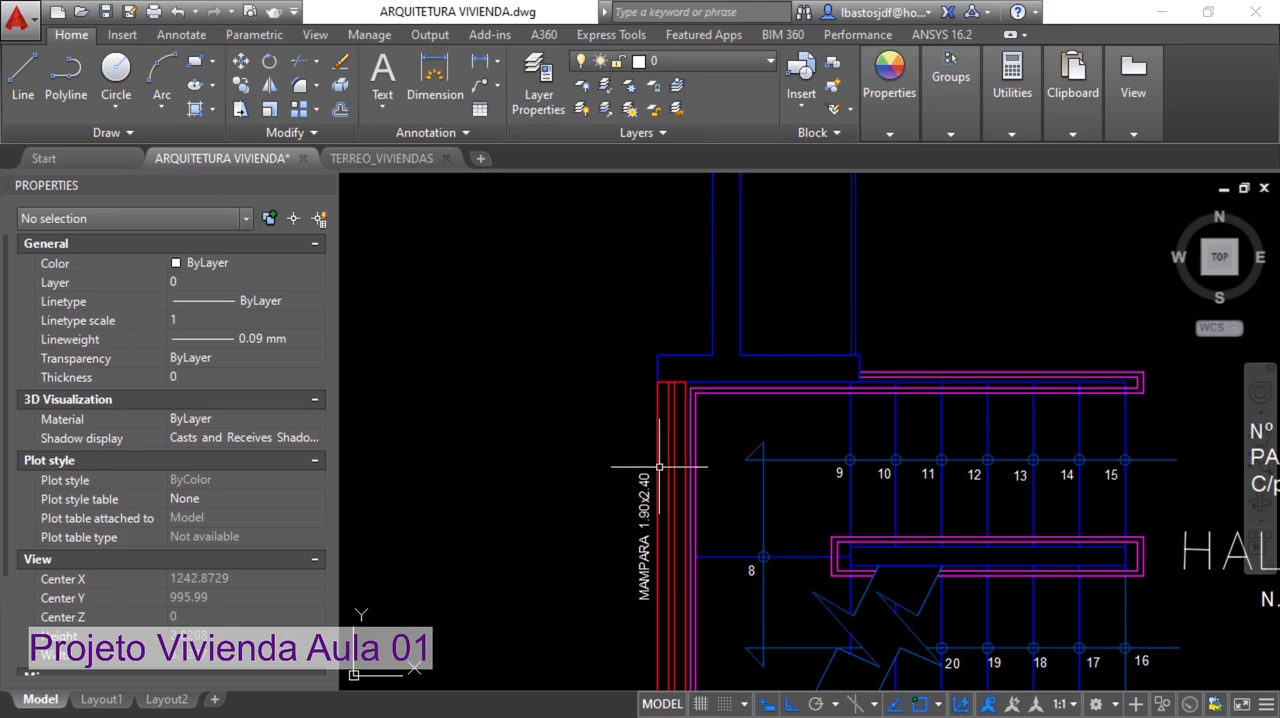
scroll(659, 466, down, 6)
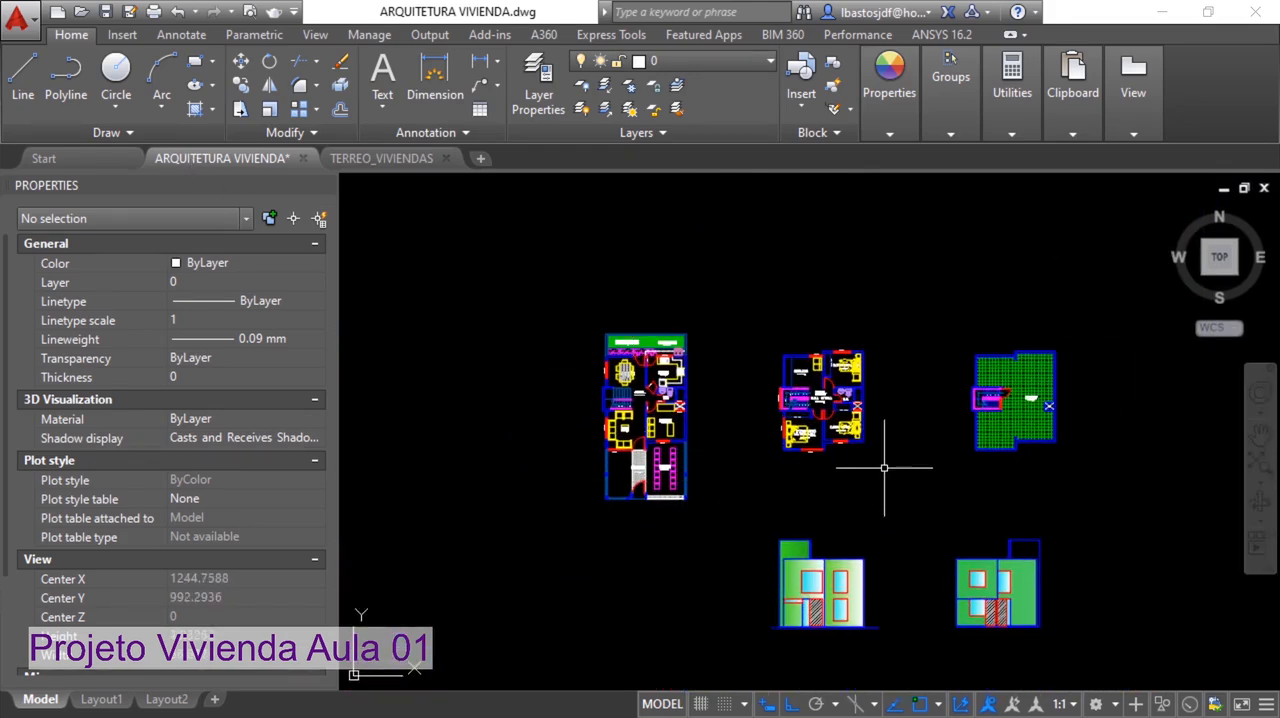
scroll(880, 435, up, 2)
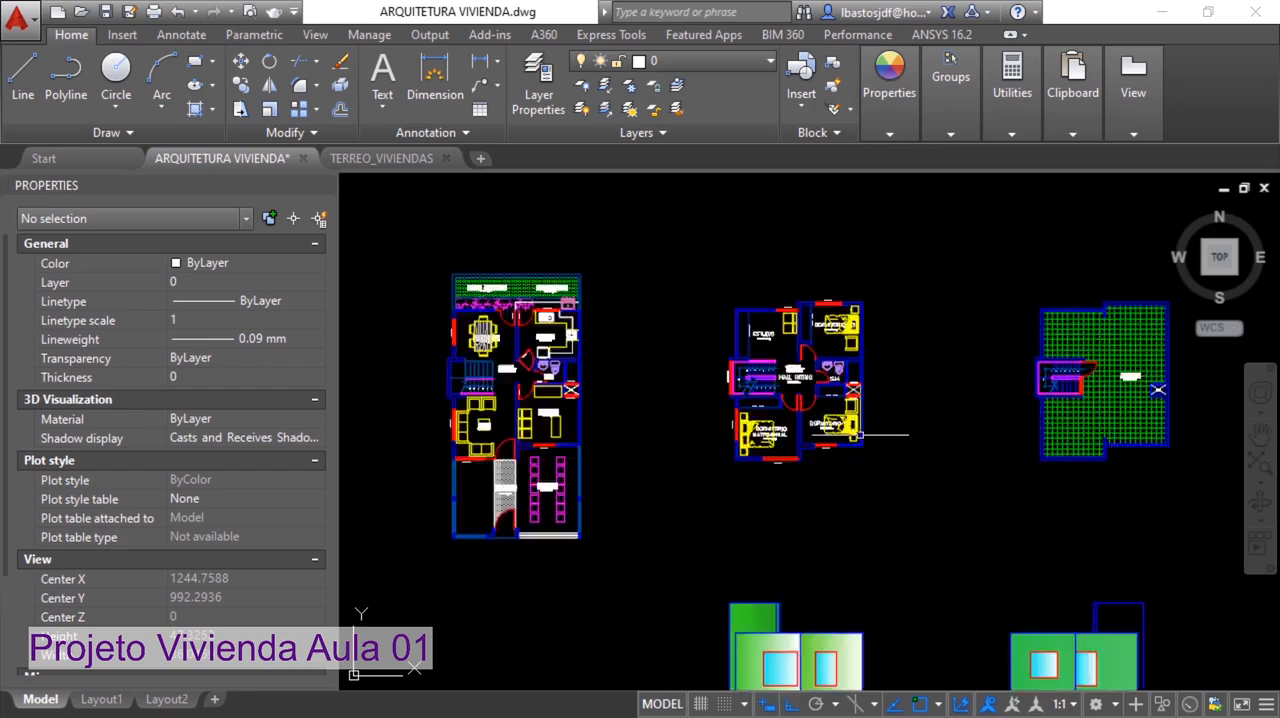
click(22, 16)
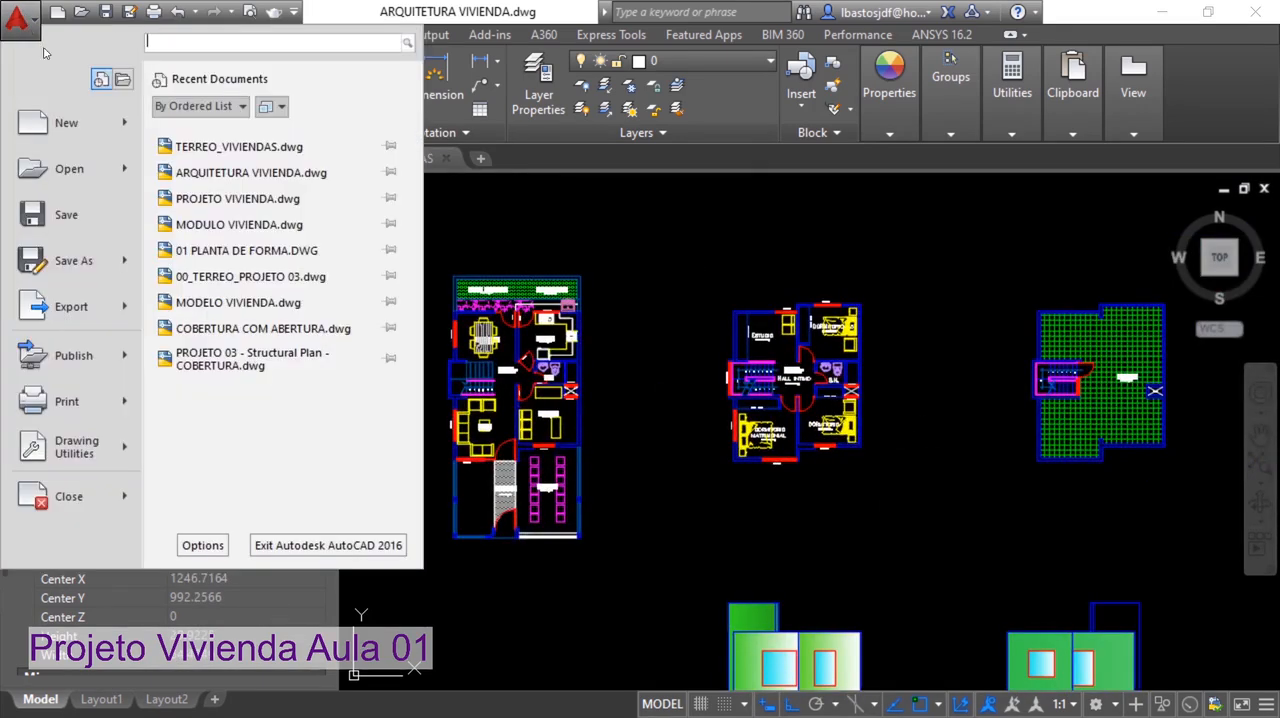
click(68, 126)
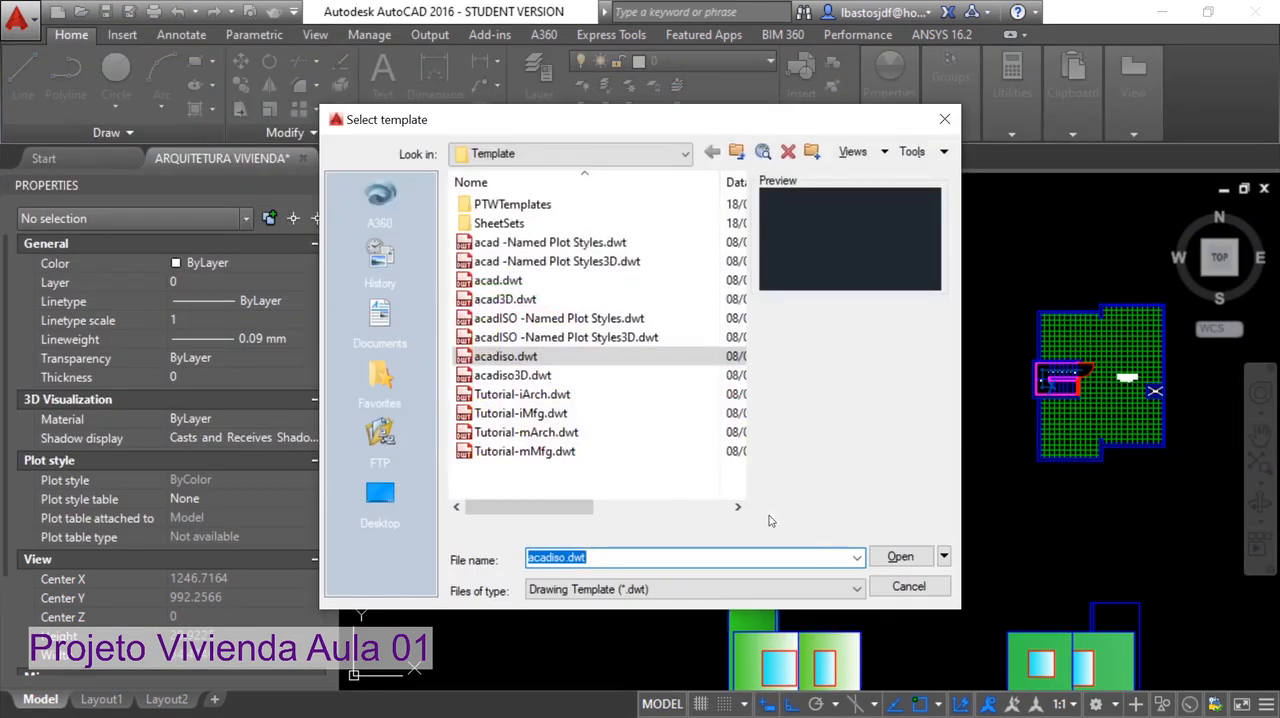
click(900, 557)
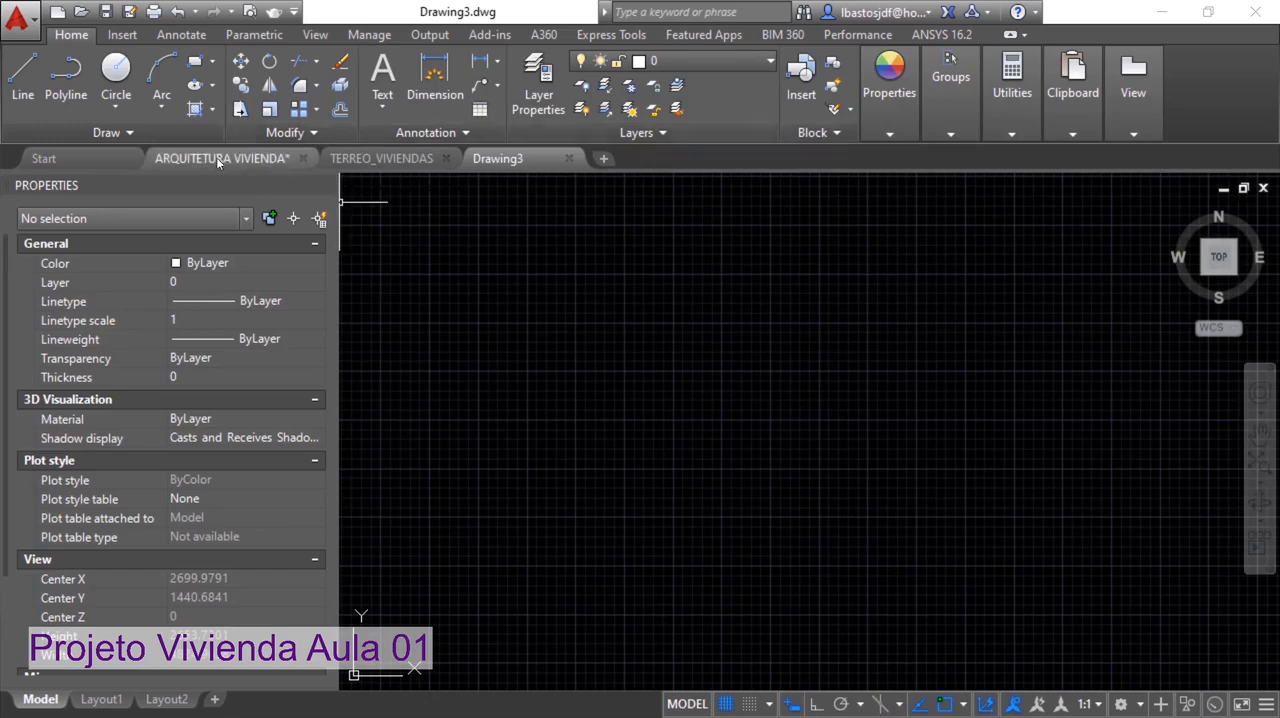
Copy the upper-floor plan with the bedrooms from ARQUITETURA VIVIENDA and paste it into the new drawing
click(218, 158)
click(956, 494)
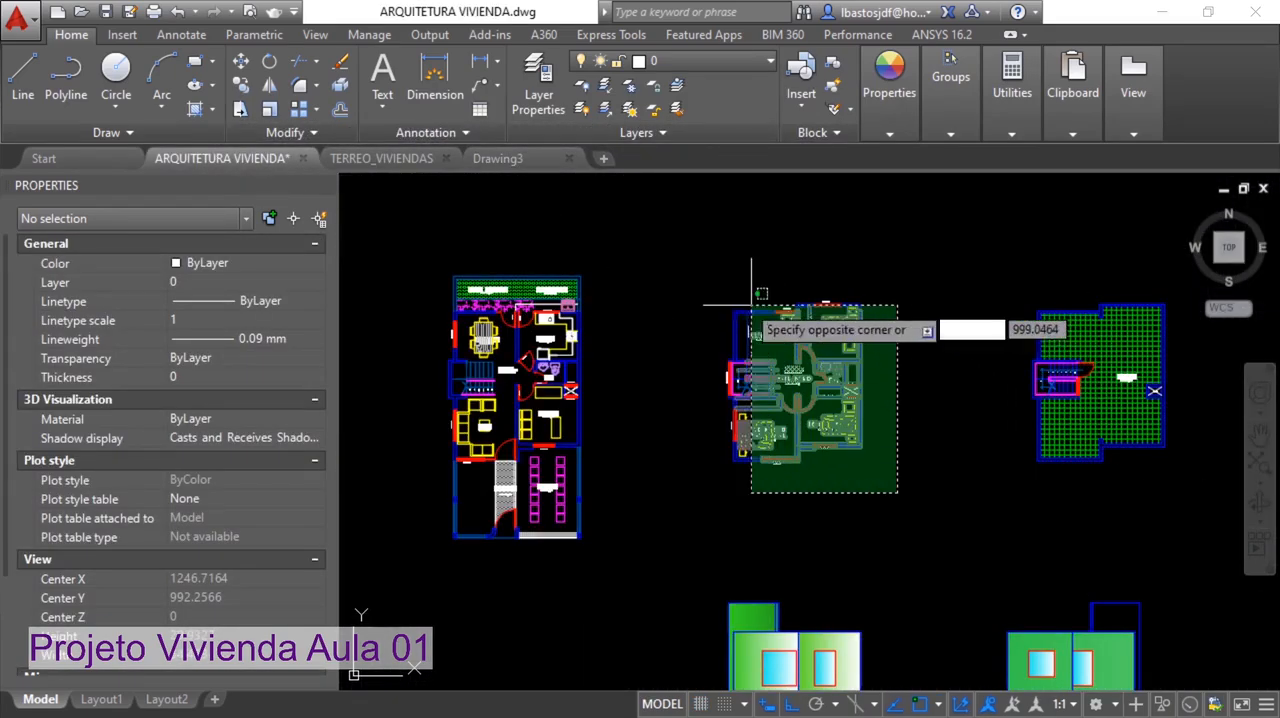
click(650, 224)
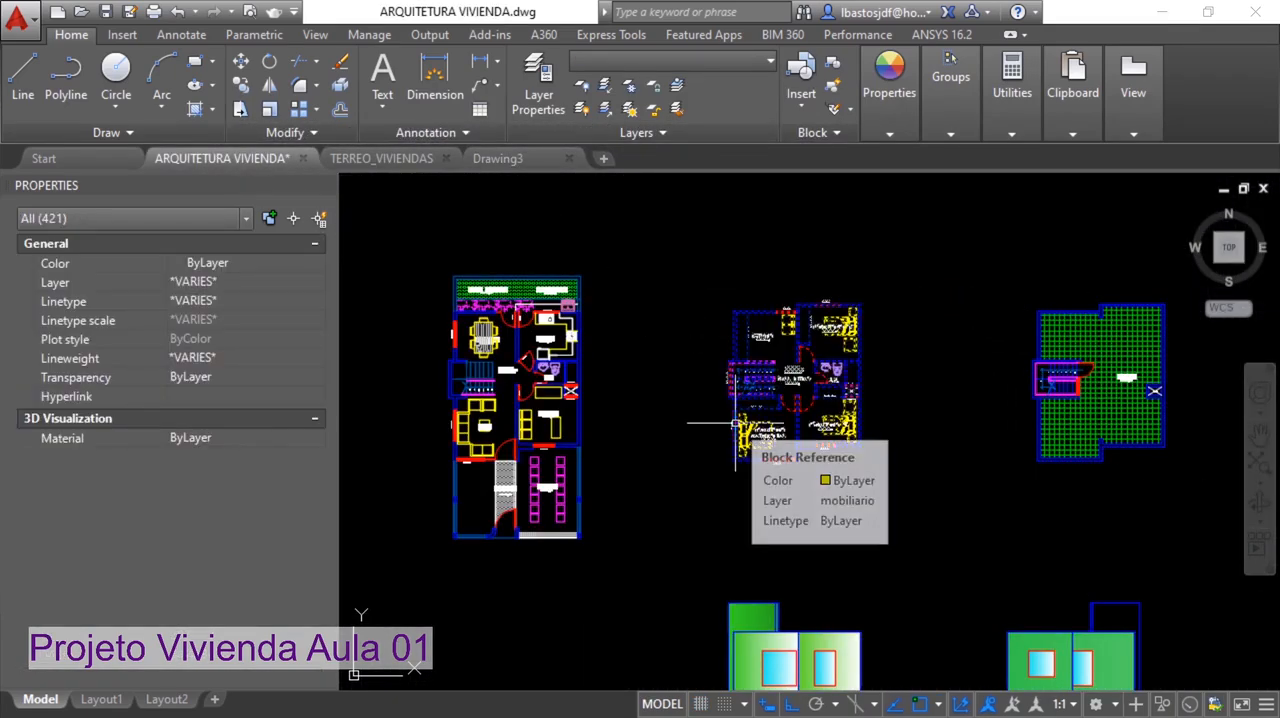
click(497, 158)
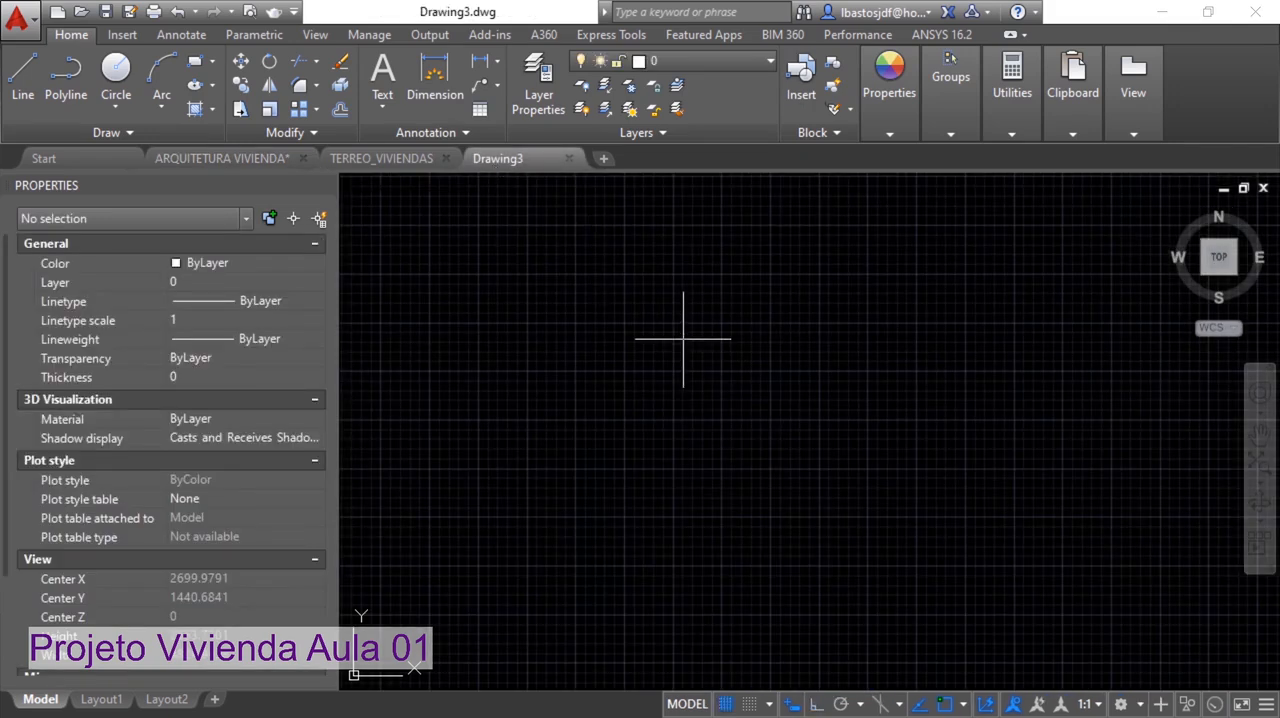
key(ctrl+v)
click(696, 376)
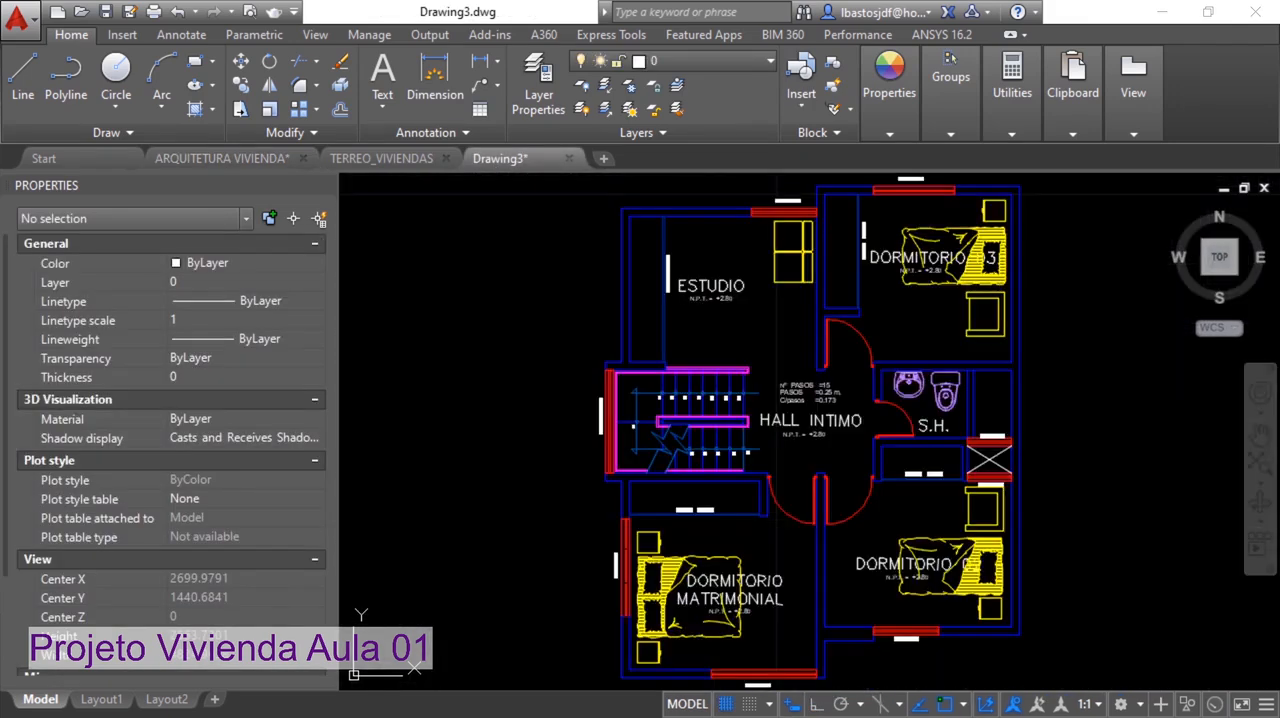
Erase the furniture and room texts in DORMITORIO MATRIMONIAL, together with its closet front lines and closet label
middle_drag(716, 503, 710, 435)
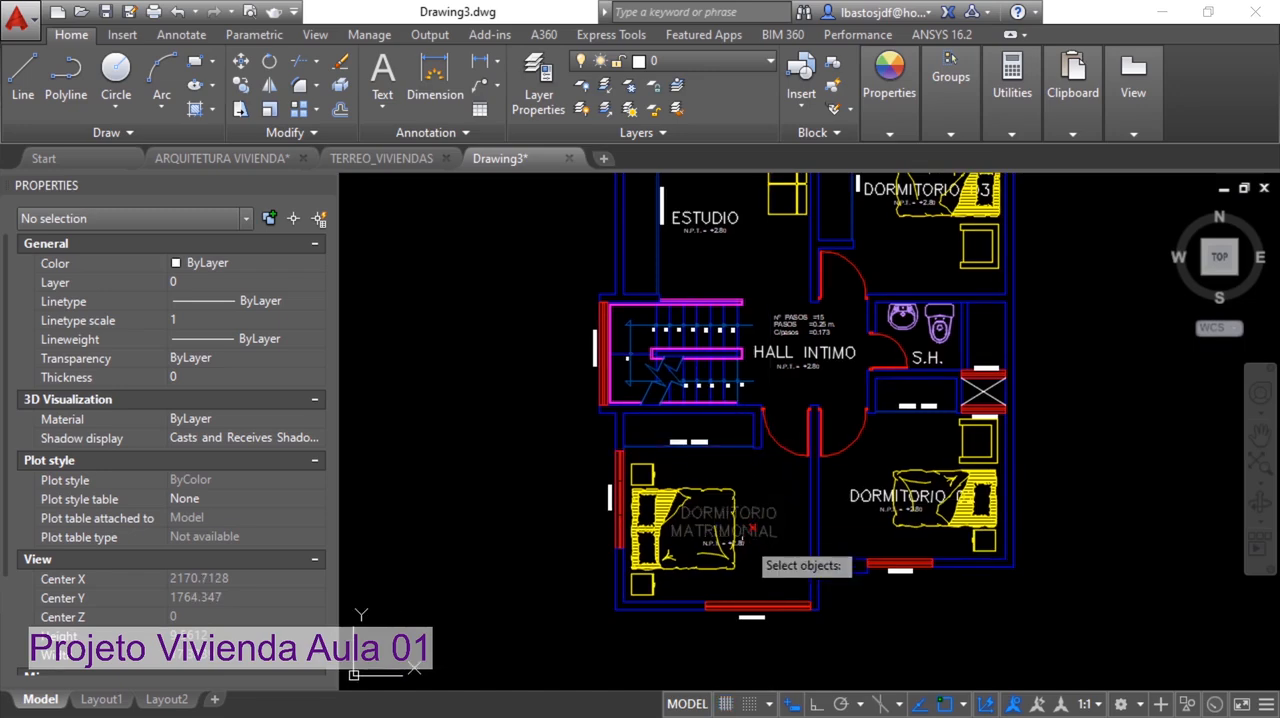
scroll(757, 571, up, 6)
scroll(714, 480, down, 6)
click(719, 503)
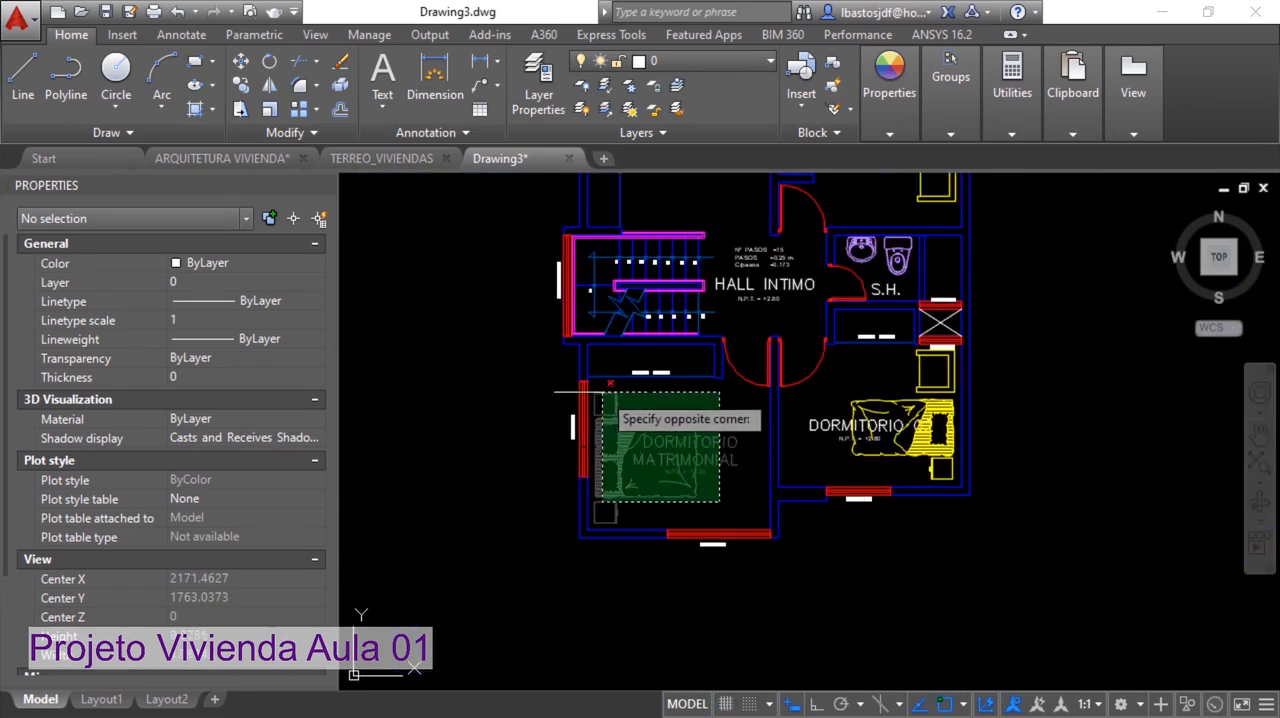
click(601, 392)
key(Return)
key(Return)
click(668, 388)
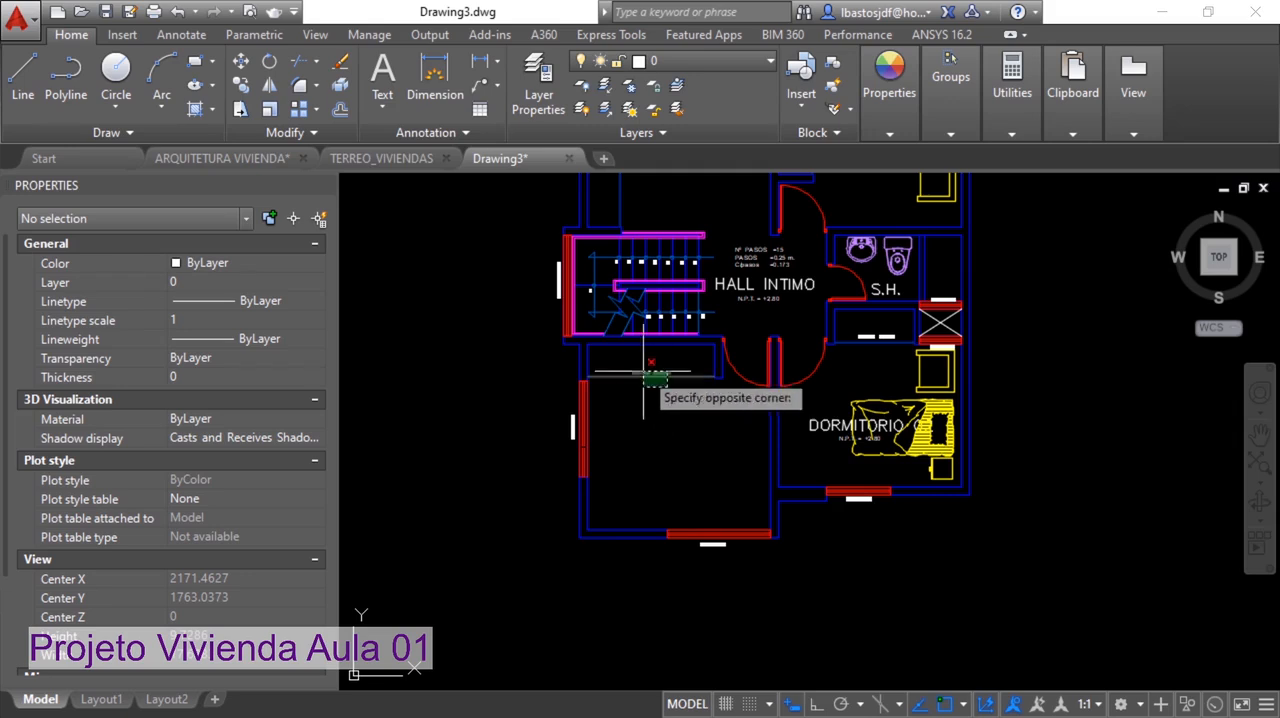
click(640, 371)
Erase the bed, nightstand, chair and room texts in DORMITORIO 02, plus the size label below the shaft
key(Return)
scroll(854, 426, up, 4)
key(Return)
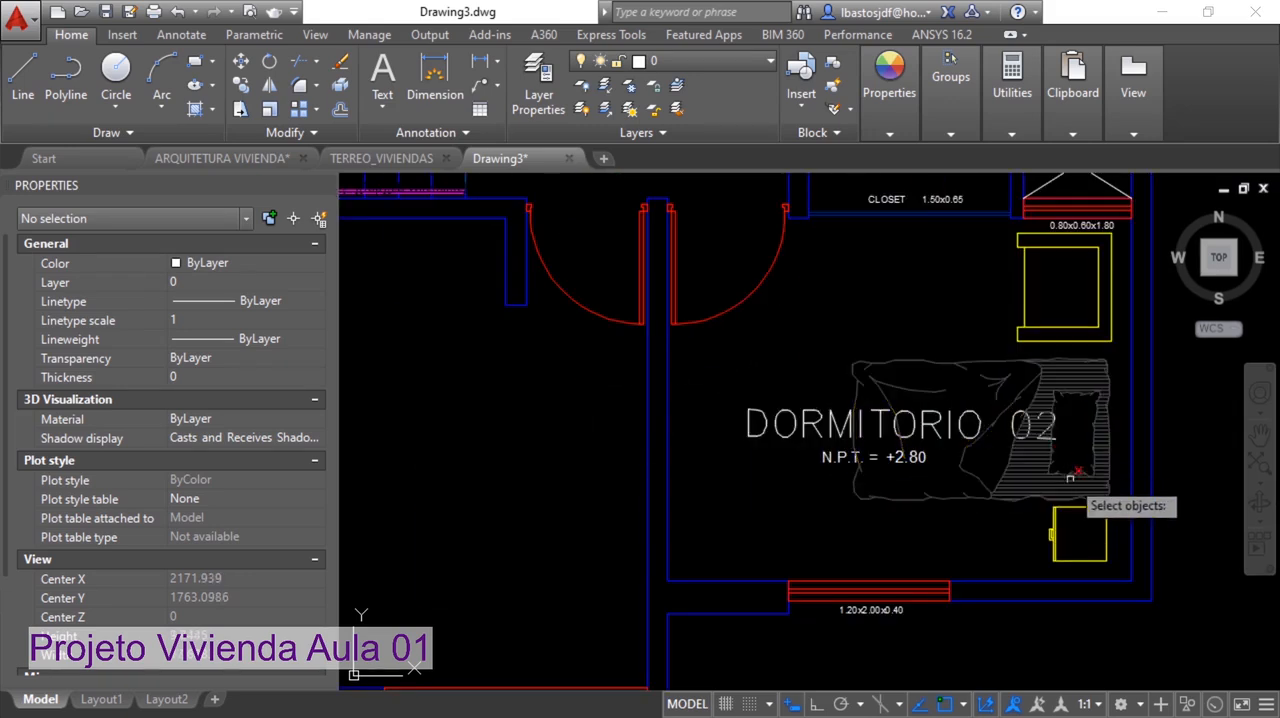
click(1088, 530)
click(914, 314)
key(Return)
key(Return)
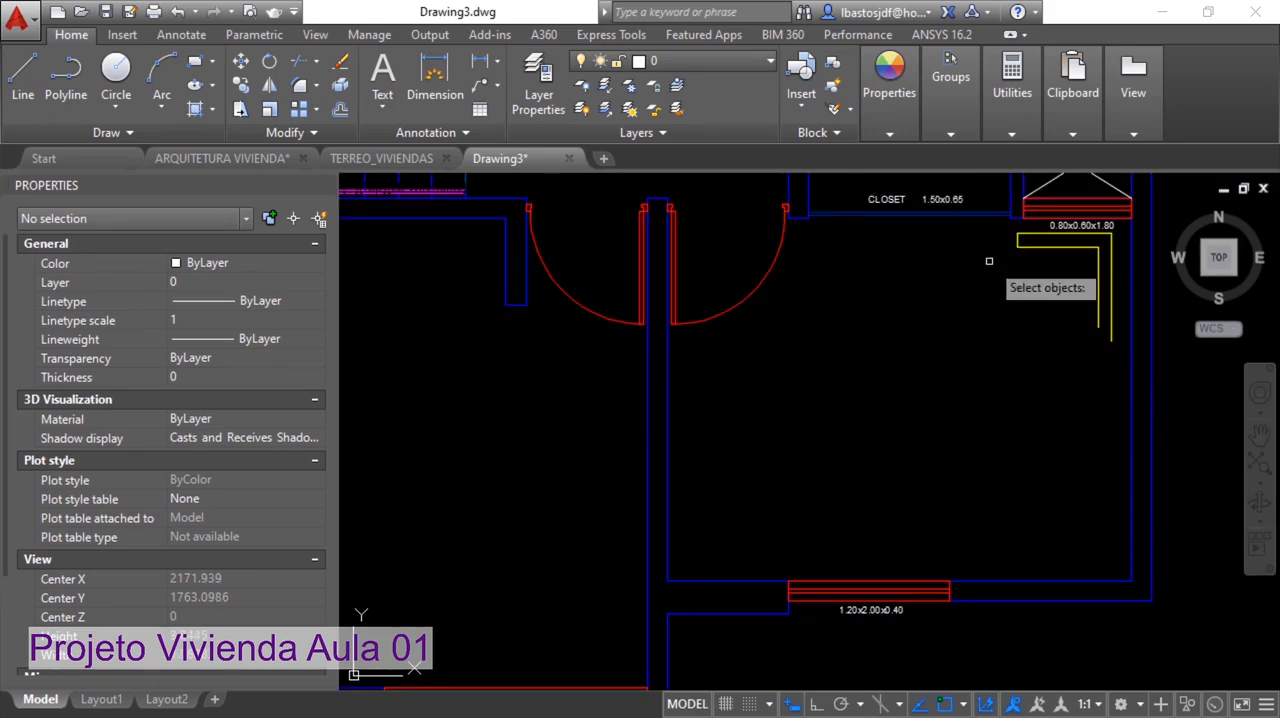
click(1064, 266)
click(1048, 233)
key(Return)
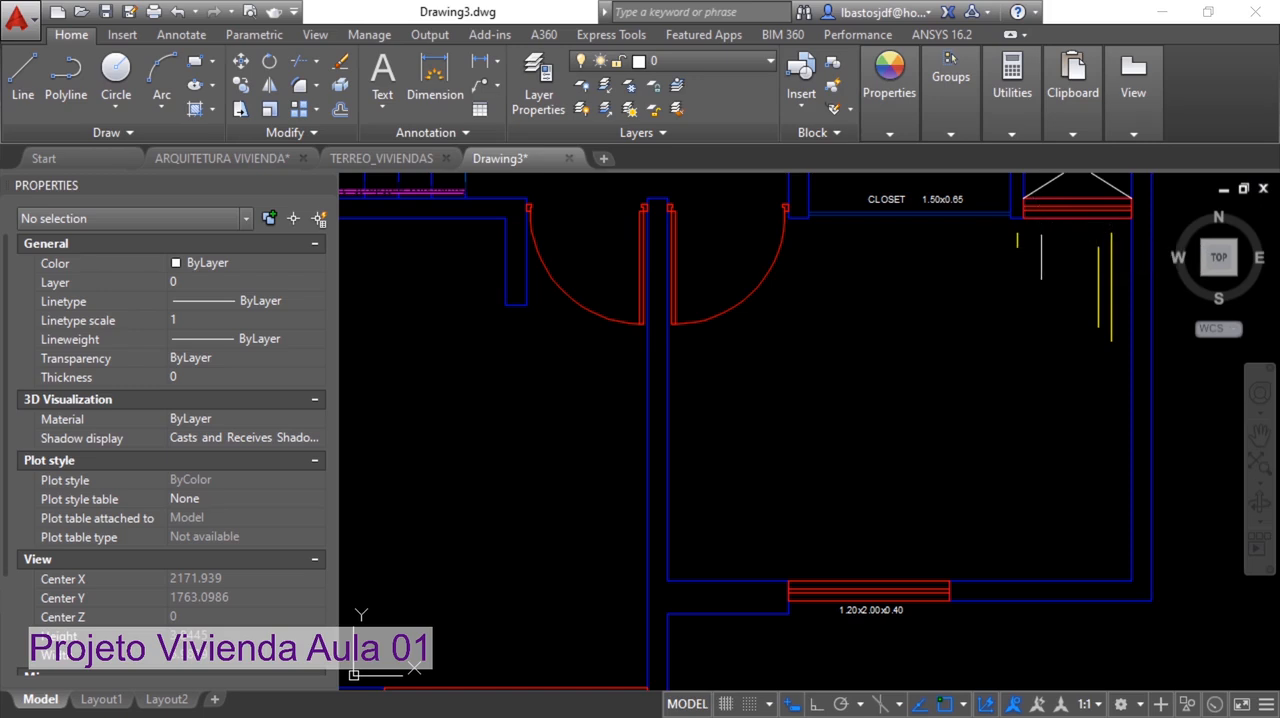
key(Return)
click(1122, 285)
click(1005, 239)
Erase the closet label, closet front lines and the 1.20x2.00x0.40 window label of the lower-right bedroom
key(Return)
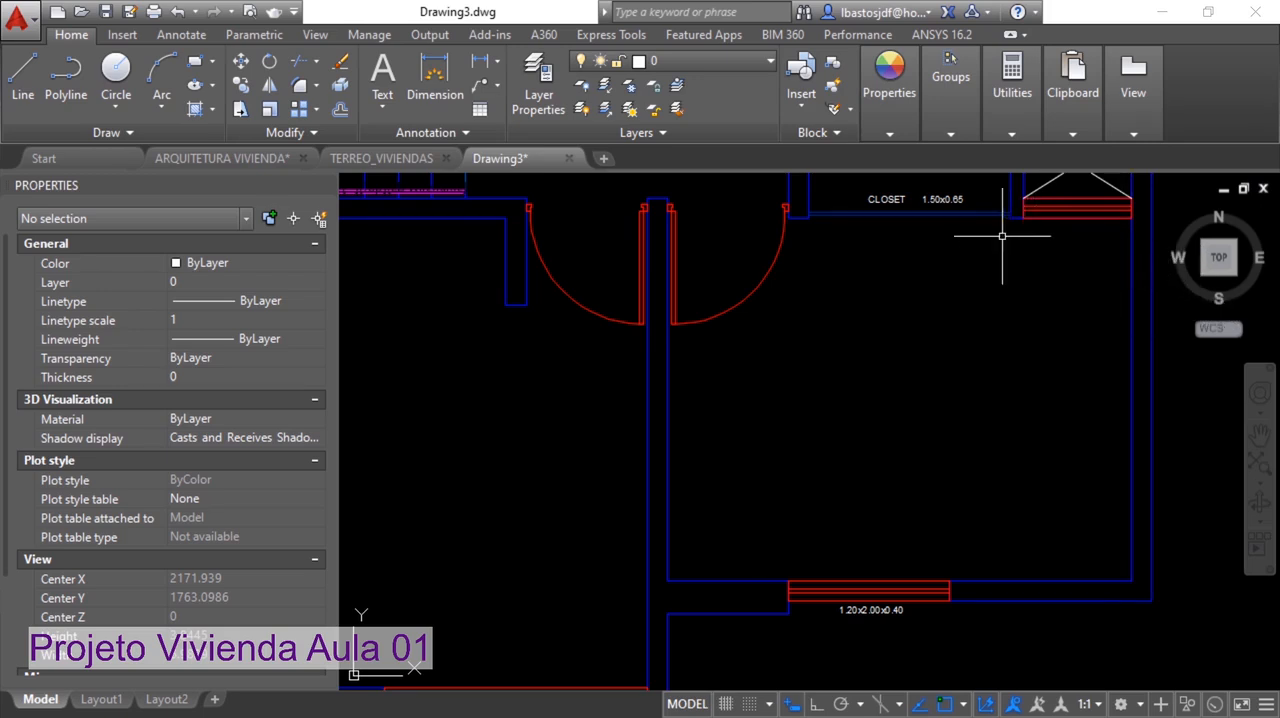
key(Return)
click(932, 201)
key(Return)
key(Return)
click(895, 606)
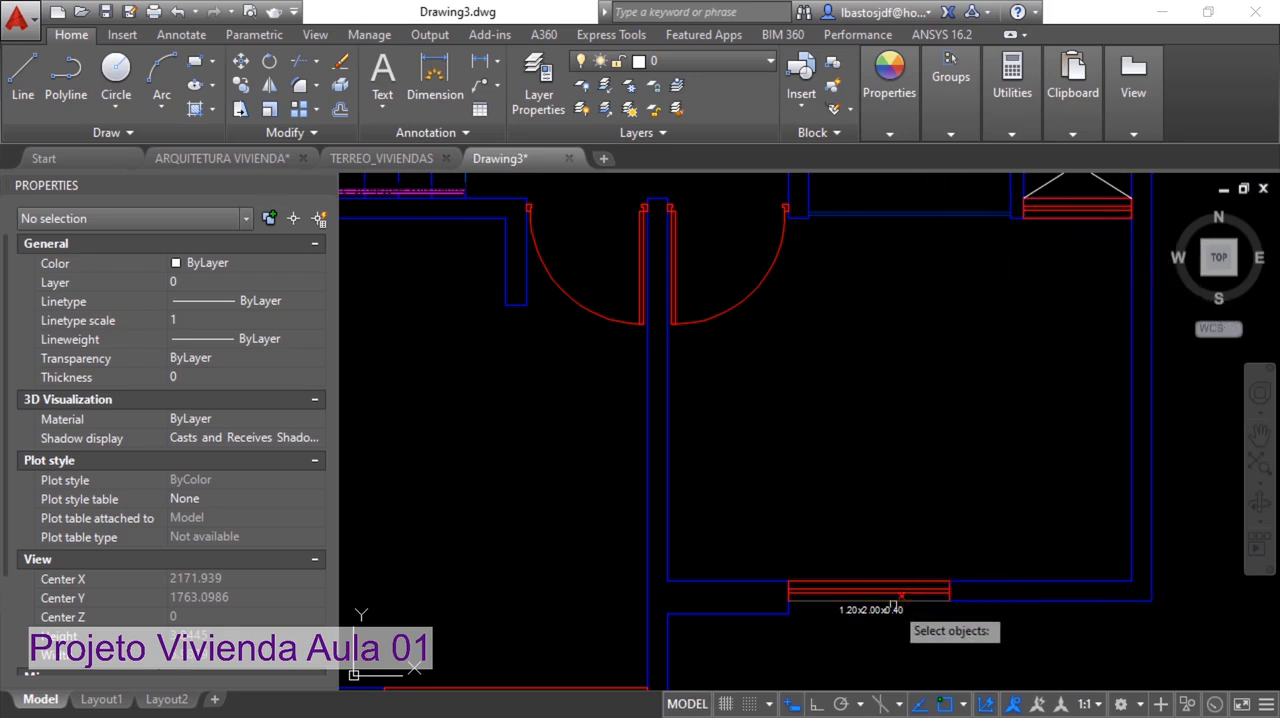
key(Return)
key(Return)
click(919, 236)
click(916, 206)
Erase the size labels of the two windows in the lower-left bedroom
key(Return)
scroll(942, 331, down, 2)
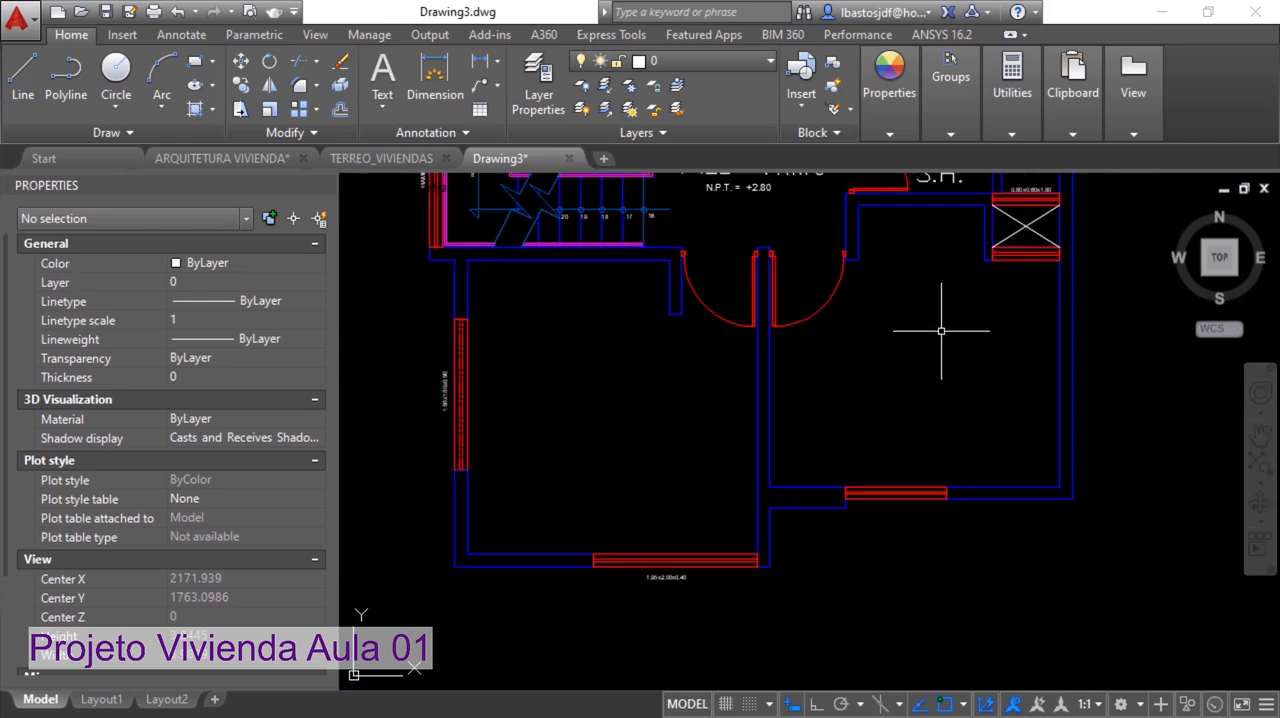
mouse_move(522, 321)
middle_down()
mouse_move(543, 354)
mouse_move(645, 378)
middle_up()
key(Return)
click(561, 446)
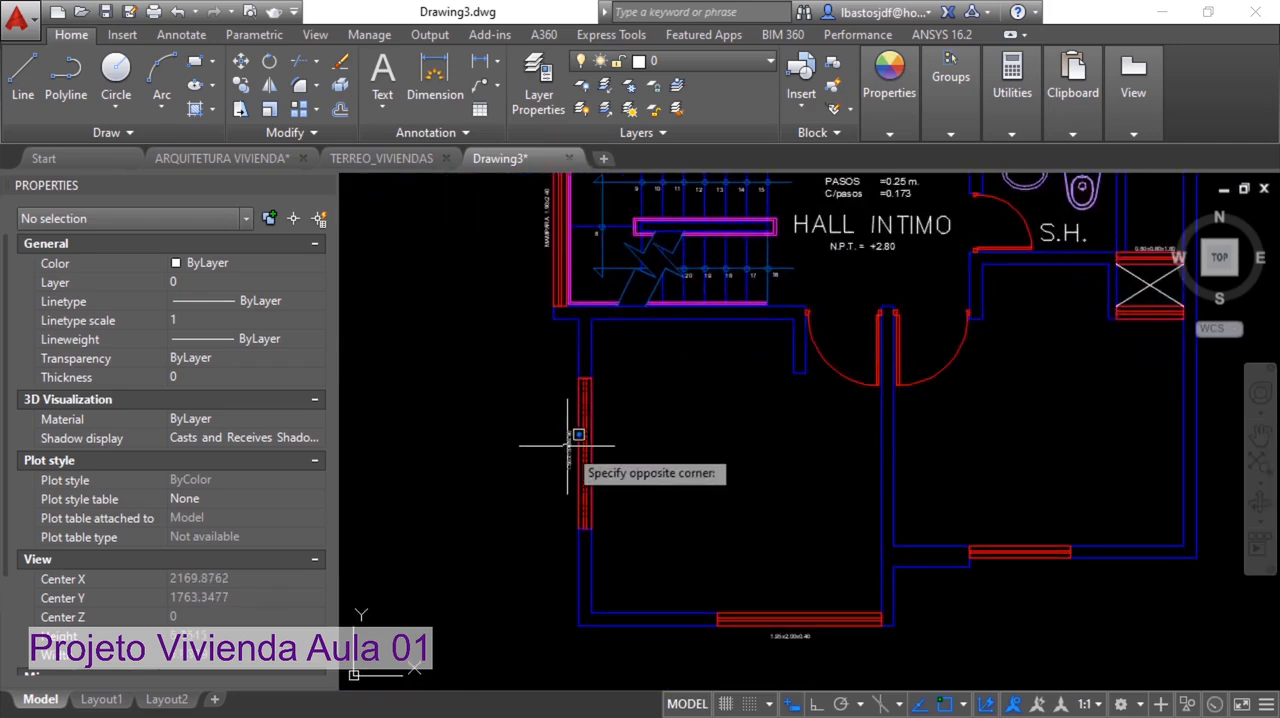
click(578, 440)
click(785, 635)
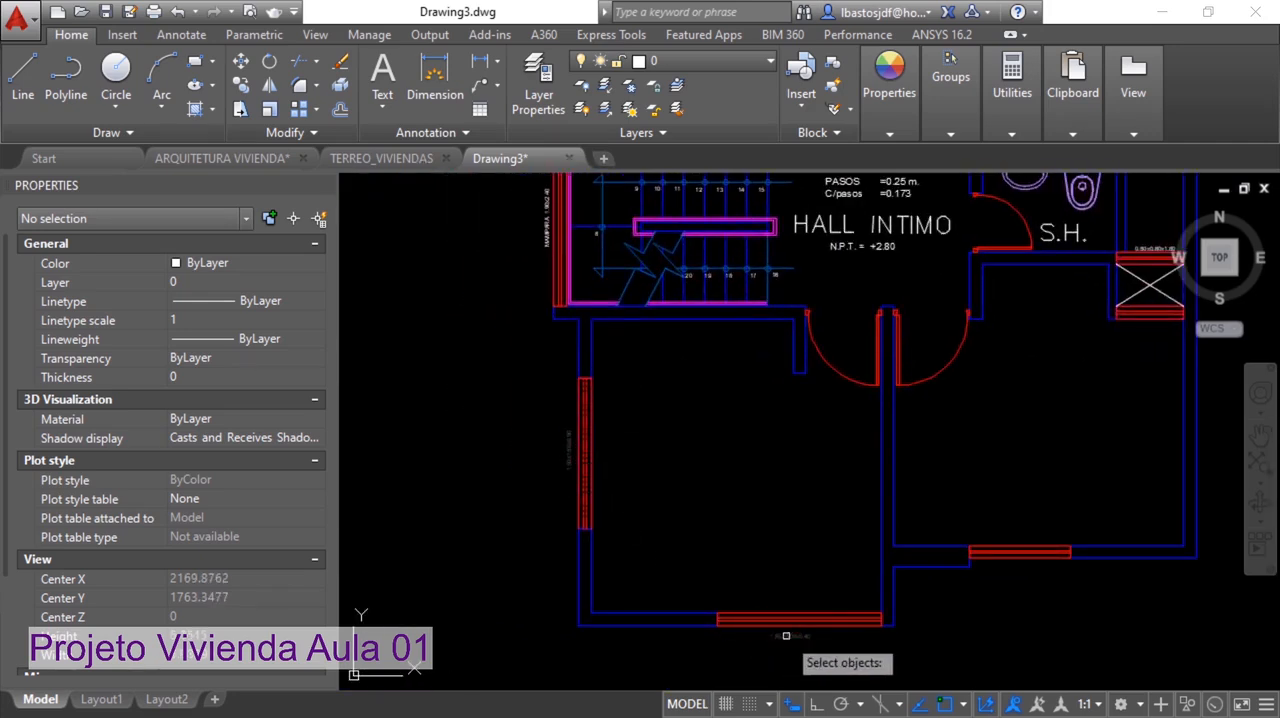
key(Return)
key(Return)
Erase the MAMPARA label beside the staircase and the HALL INTIMO texts with the step data
middle_drag(689, 517, 706, 648)
click(561, 321)
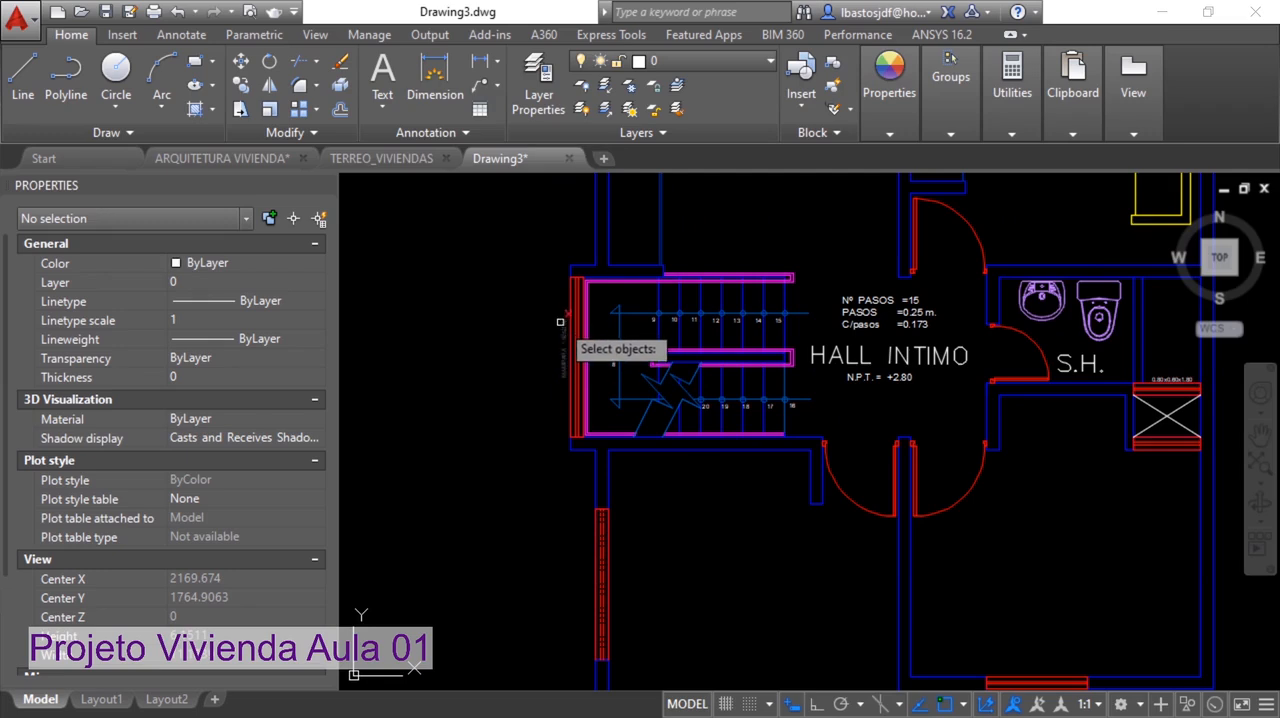
key(Return)
key(Return)
click(955, 398)
click(884, 302)
key(Return)
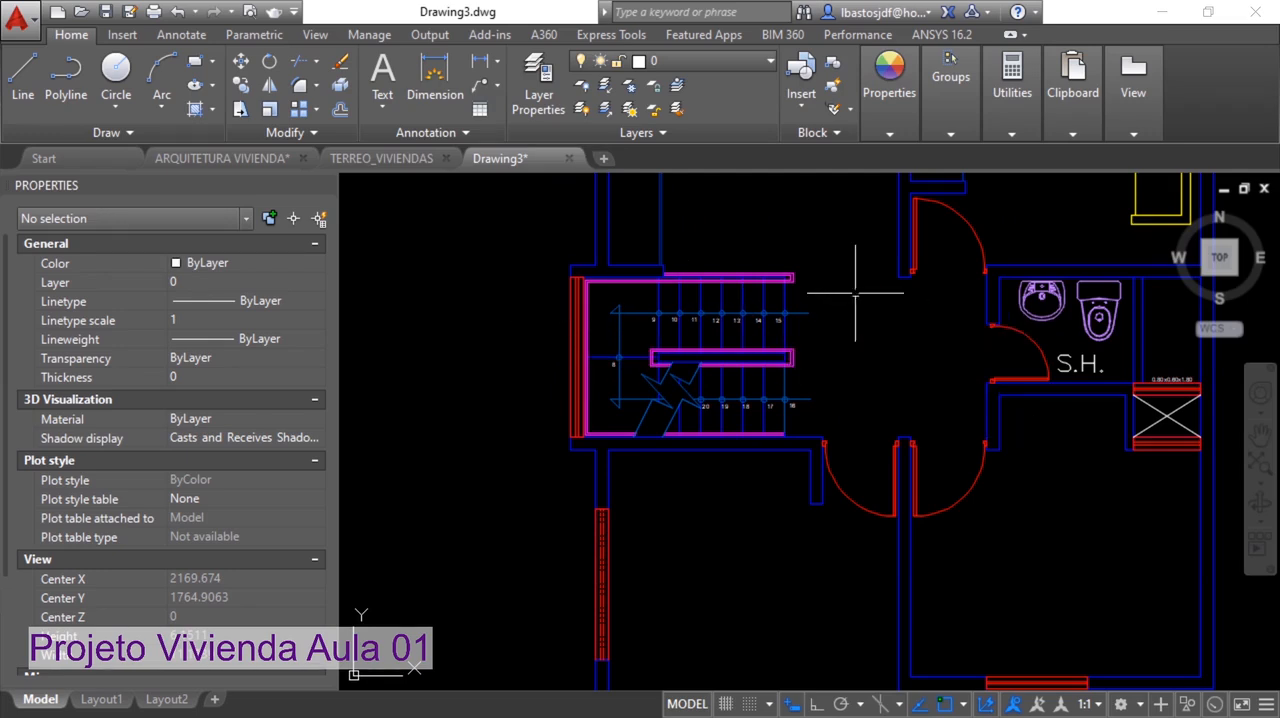
Erase the washbasin, toilet and S.H. text in the bathroom
middle_drag(1110, 315, 888, 347)
scroll(902, 371, up, 2)
key(Return)
click(881, 398)
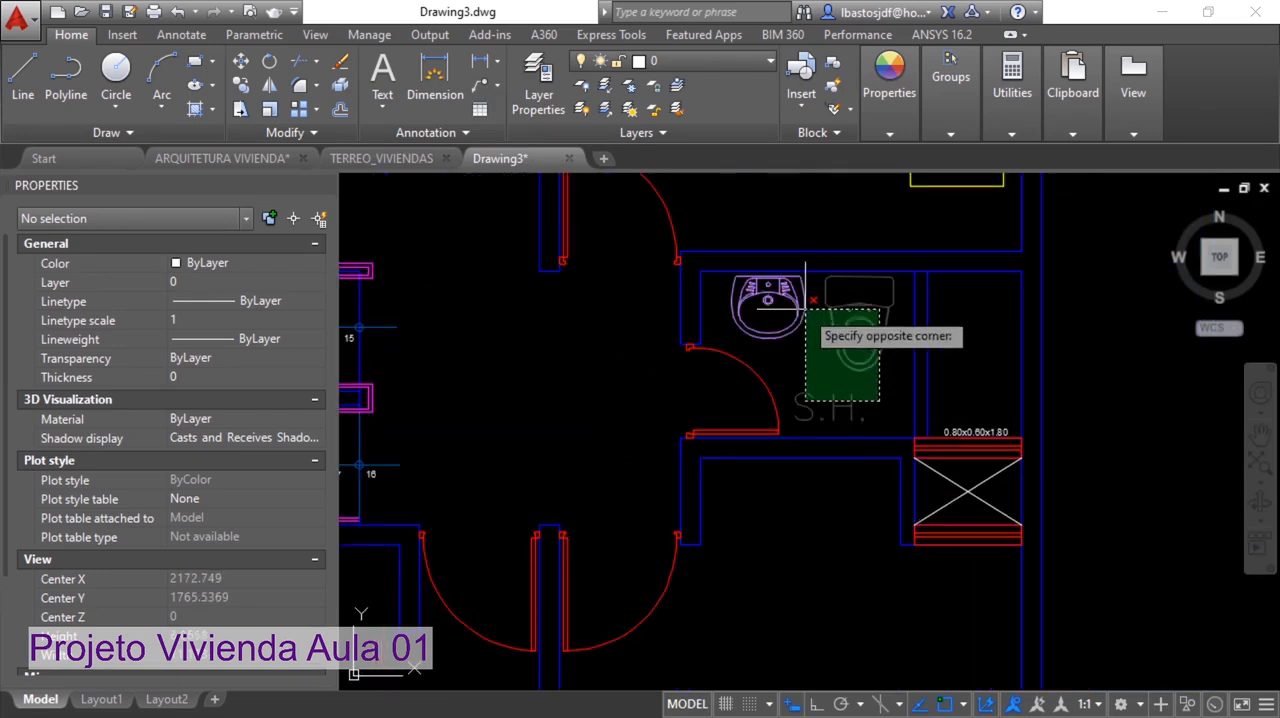
click(794, 299)
key(Return)
Erase the bed, room texts, closet front lines and closet label in DORMITORIO 03, along with most of its chair
middle_drag(812, 311, 832, 500)
key(Return)
click(1010, 398)
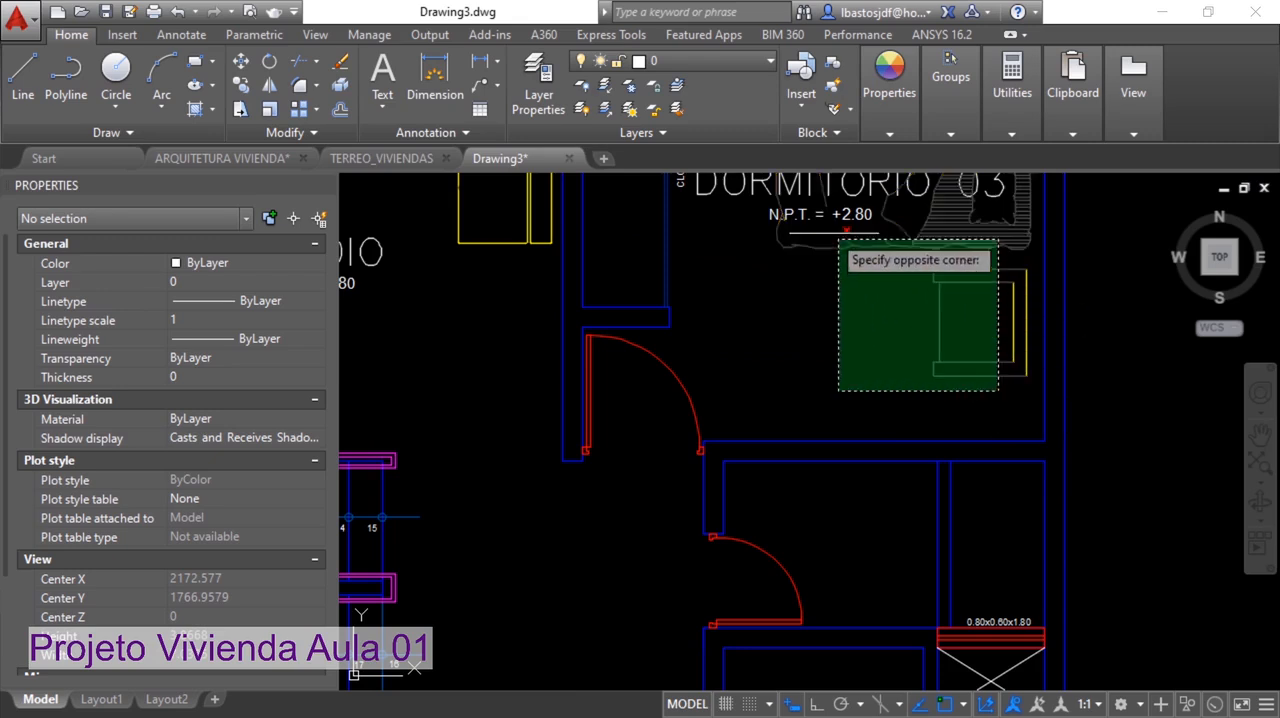
click(780, 205)
key(Return)
middle_drag(890, 233, 922, 480)
click(922, 480)
click(680, 340)
key(Return)
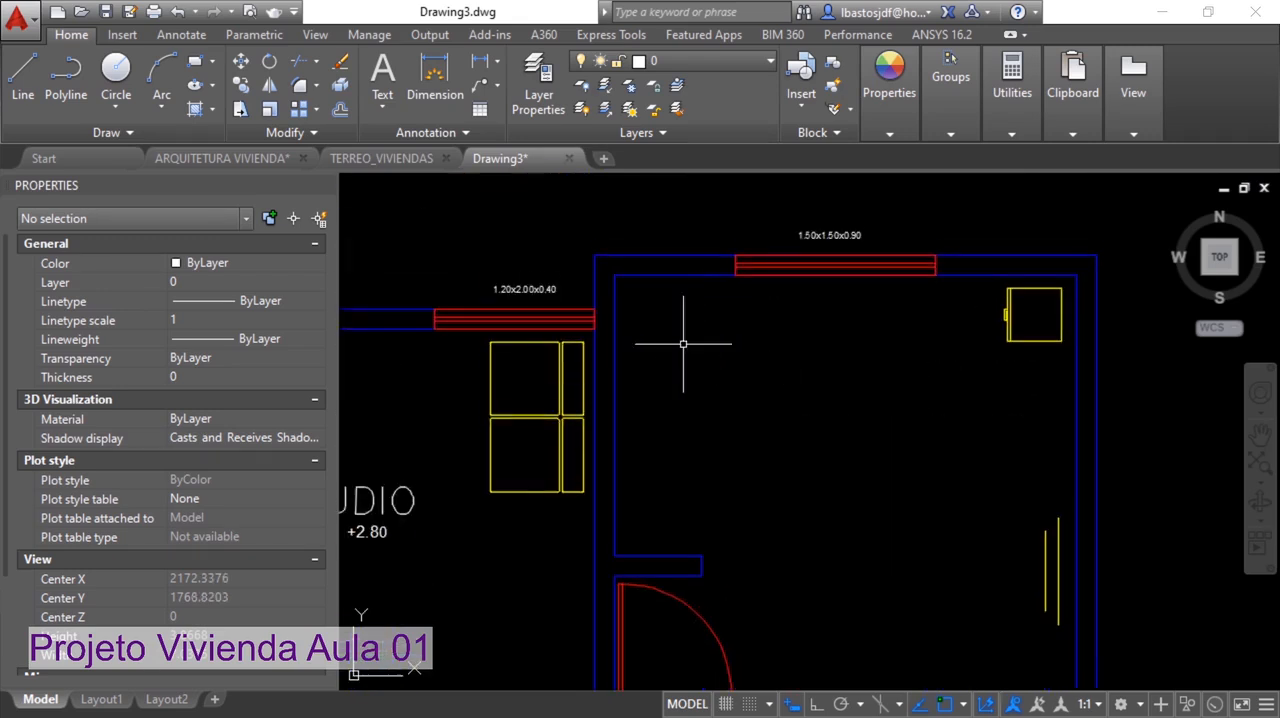
Erase the leftover chair lines and the nightstand in the upper-right bedroom
key(Return)
click(1064, 536)
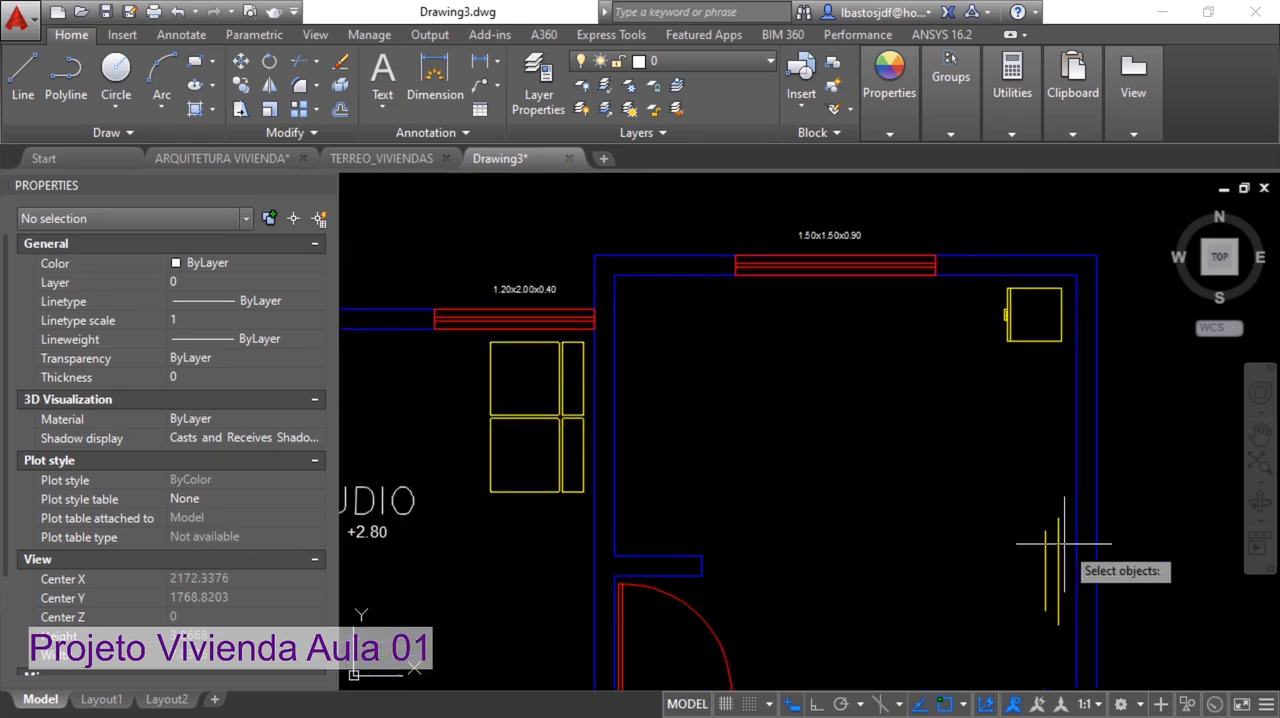
click(1013, 544)
key(Return)
key(Return)
click(1035, 359)
click(997, 314)
Erase the yellow furniture in the ESTUDIO, including its remaining edge lines
key(Return)
middle_drag(894, 364, 1083, 323)
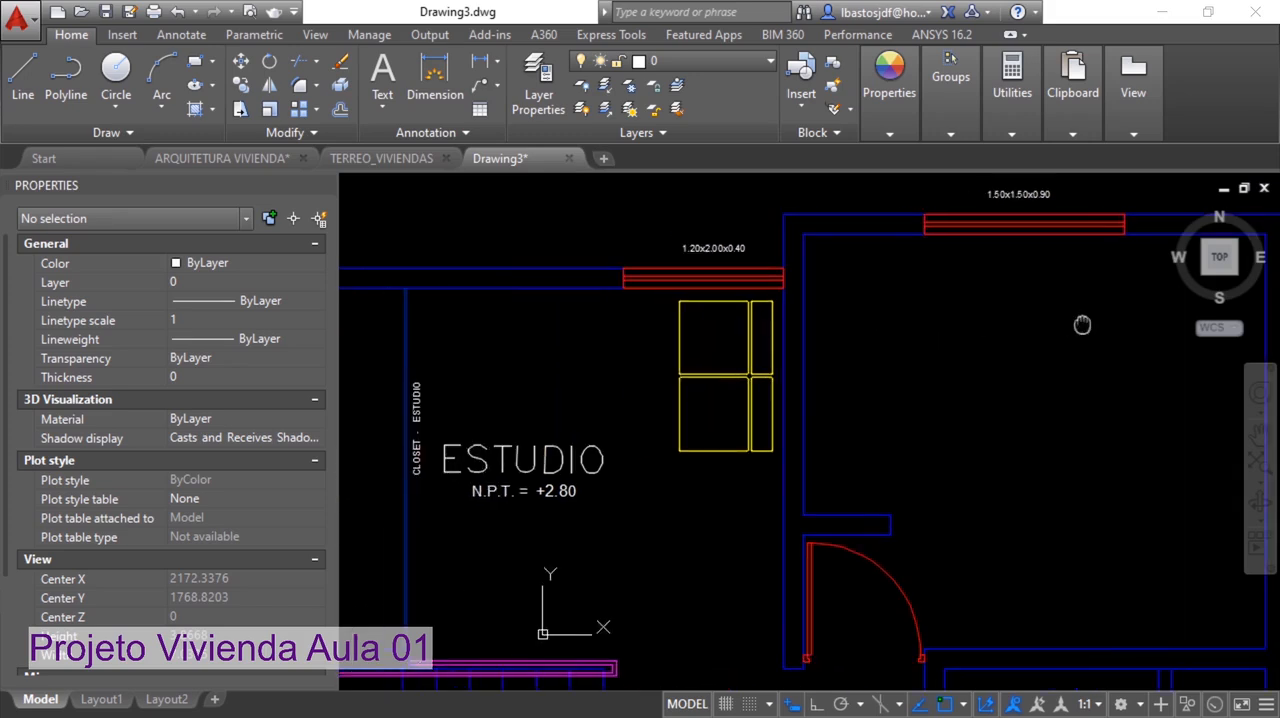
key(Return)
click(760, 470)
click(659, 343)
key(Return)
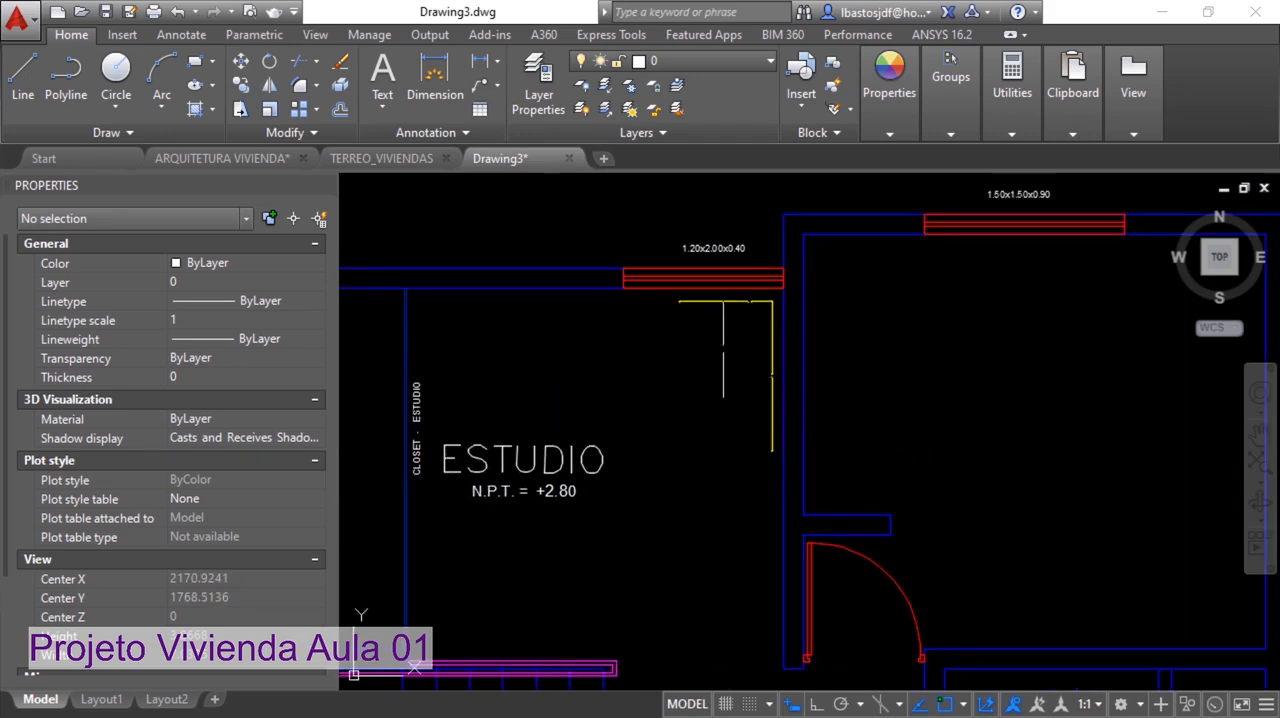
key(Return)
click(664, 297)
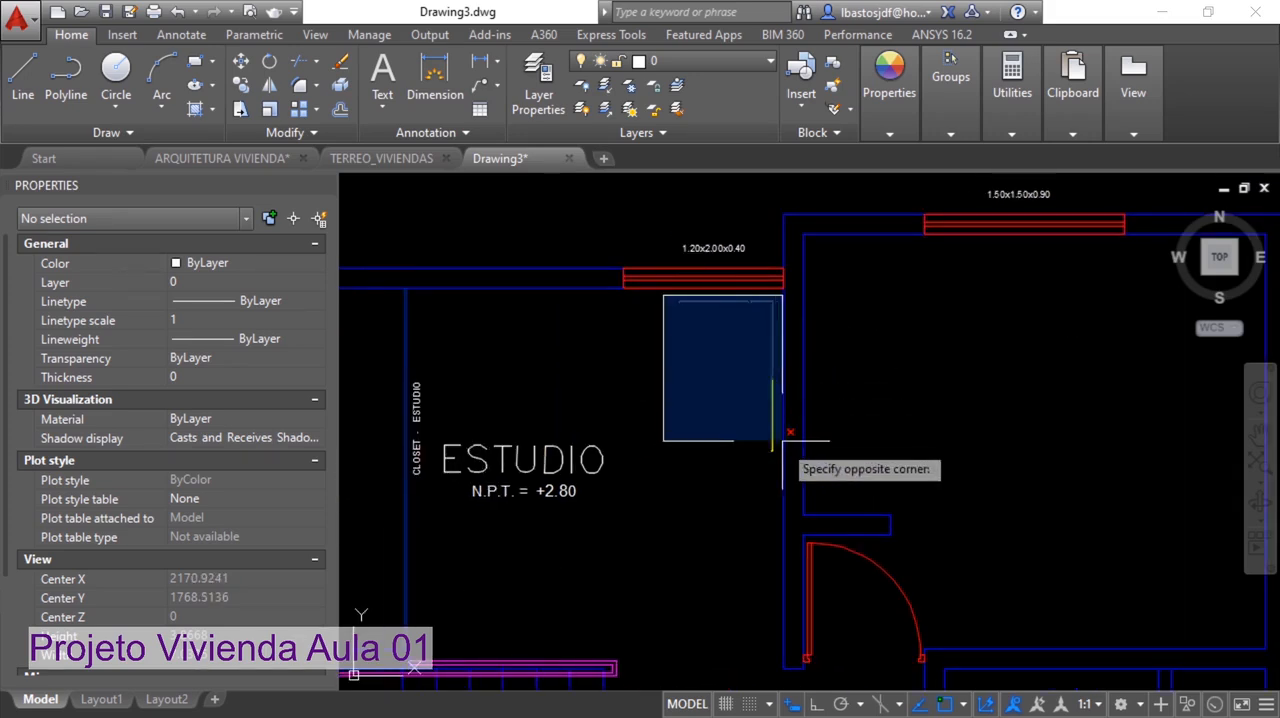
click(786, 466)
key(Return)
Erase the size labels above the two upper windows and the ESTUDIO texts, closet label and closet line
key(Return)
middle_drag(758, 466, 722, 522)
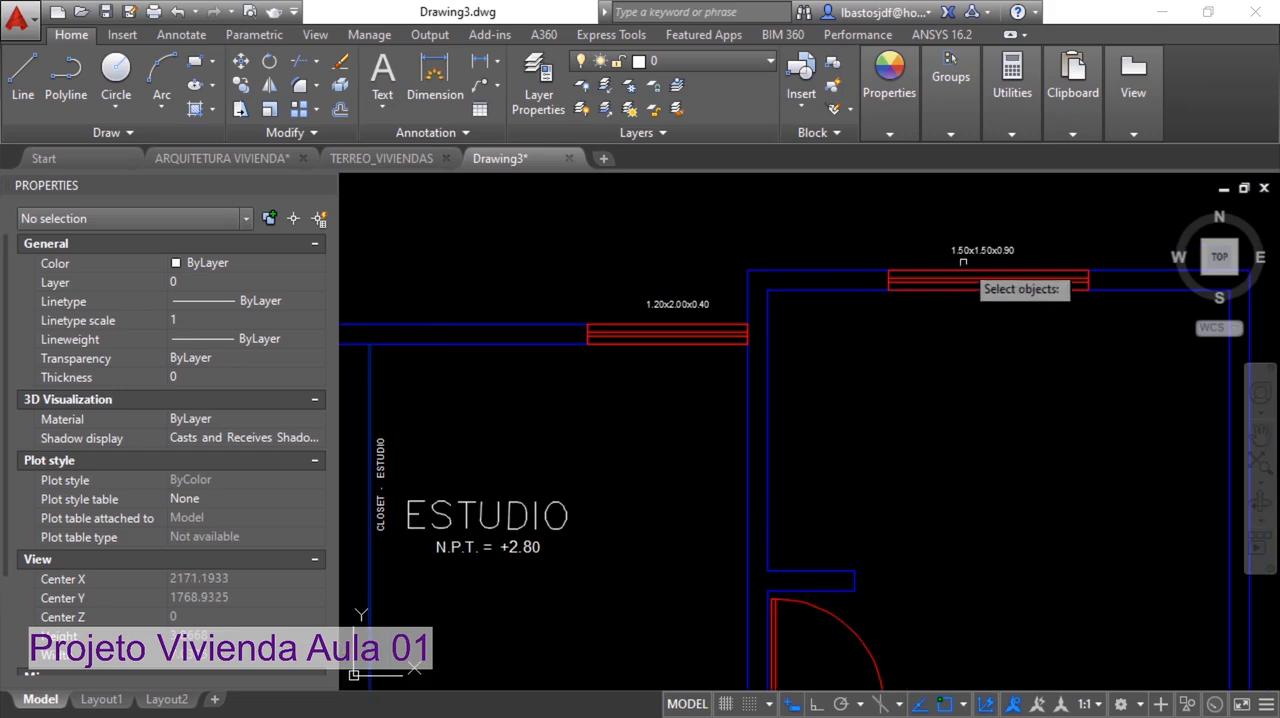
click(684, 303)
middle_drag(647, 420, 942, 290)
click(879, 416)
click(654, 302)
key(Return)
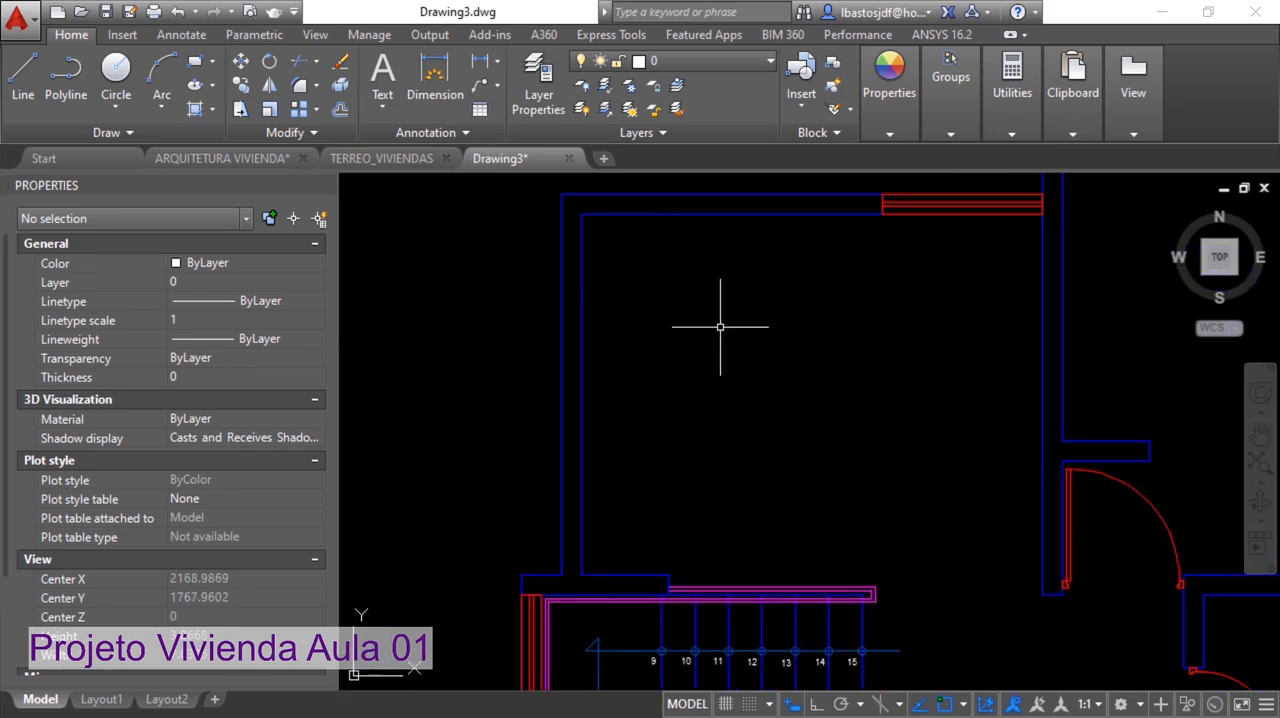
Erase the 0.80x0.60x1.80 label above the shaft next to the bathroom
scroll(720, 326, down, 5)
scroll(857, 432, up, 4)
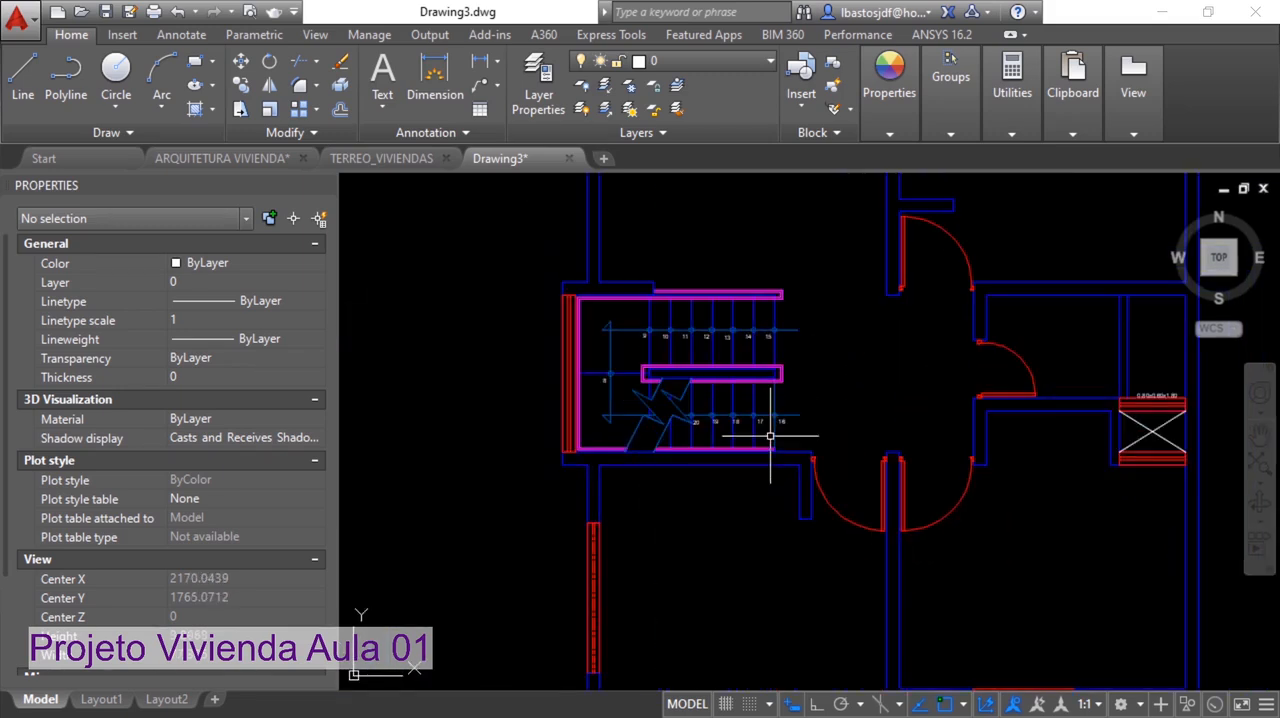
scroll(1159, 389, up, 3)
click(1159, 393)
key(Return)
scroll(914, 366, down, 4)
middle_drag(918, 365, 920, 402)
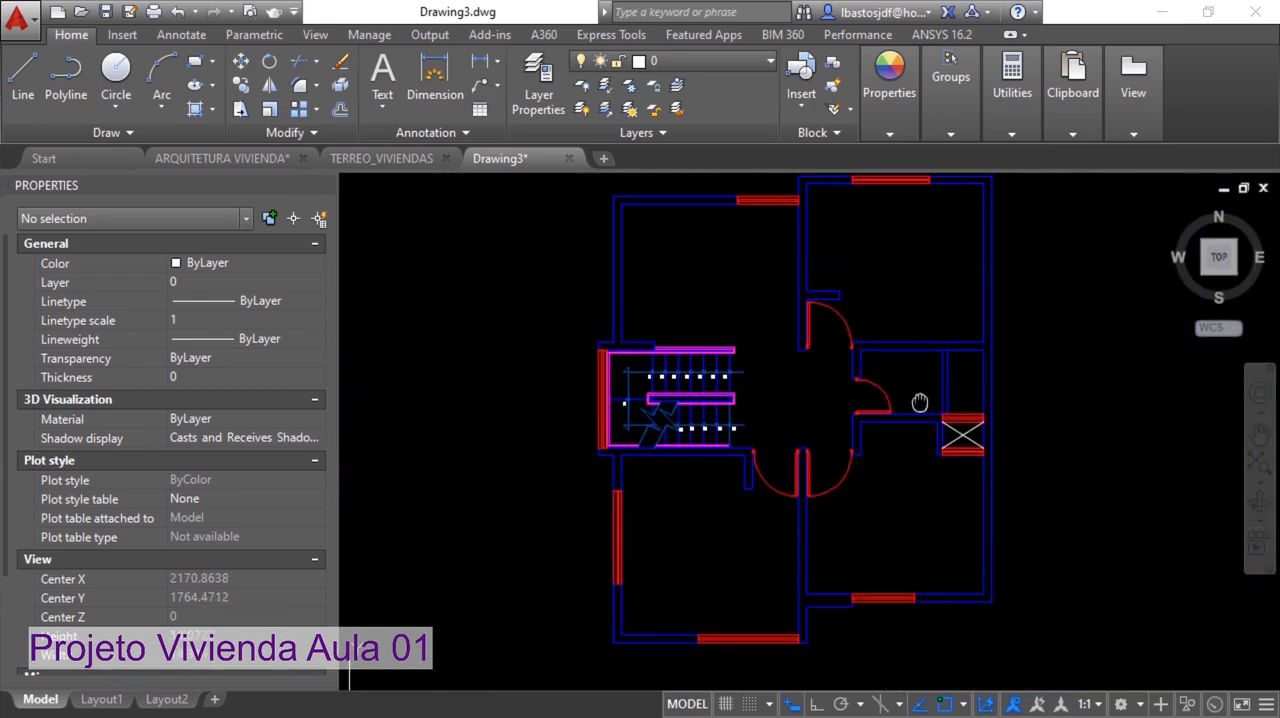
Measure the thickness of the vertical exterior wall where it meets the upper side of the stairwell
scroll(908, 363, down, 2)
scroll(894, 371, up, 2)
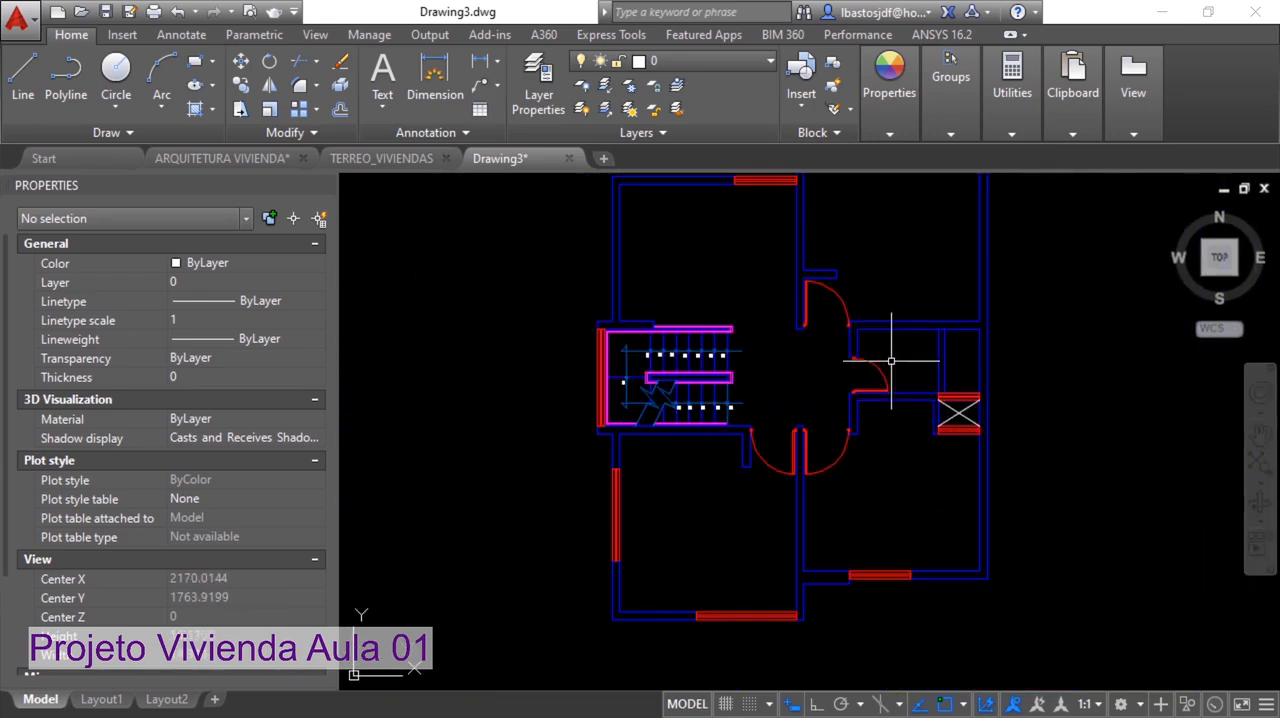
middle_drag(891, 361, 895, 406)
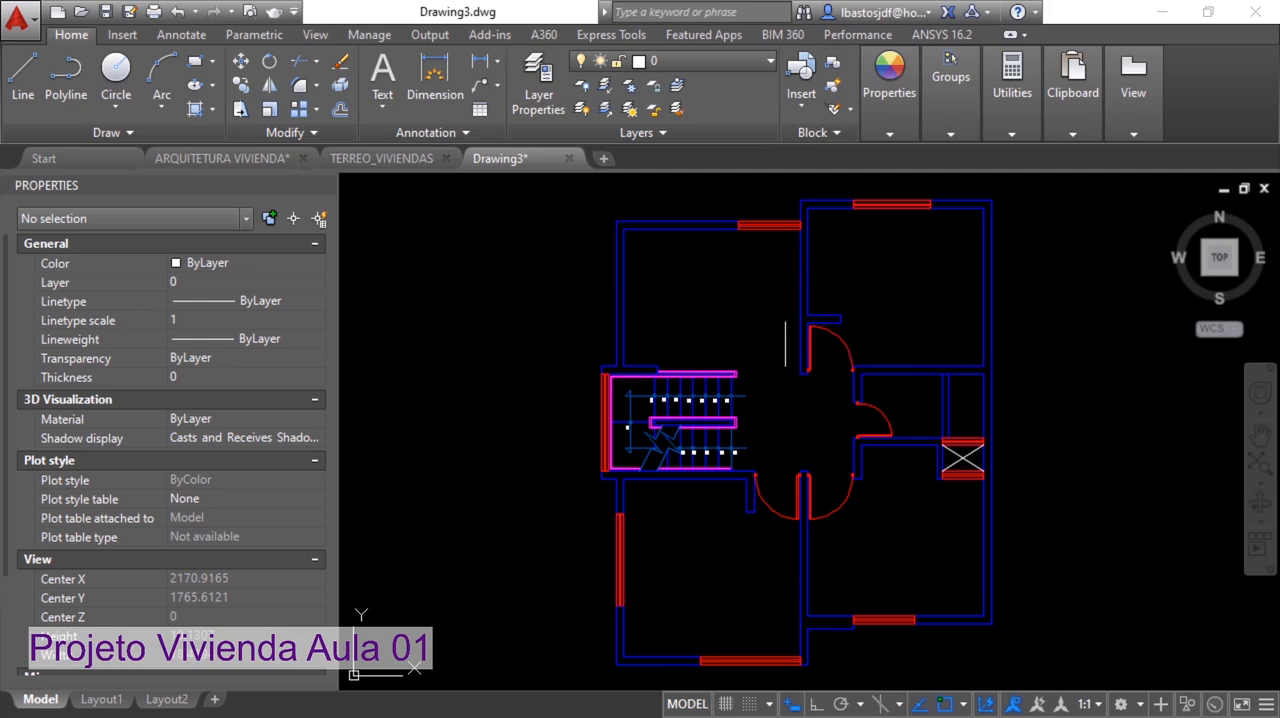
text(di)
key(Return)
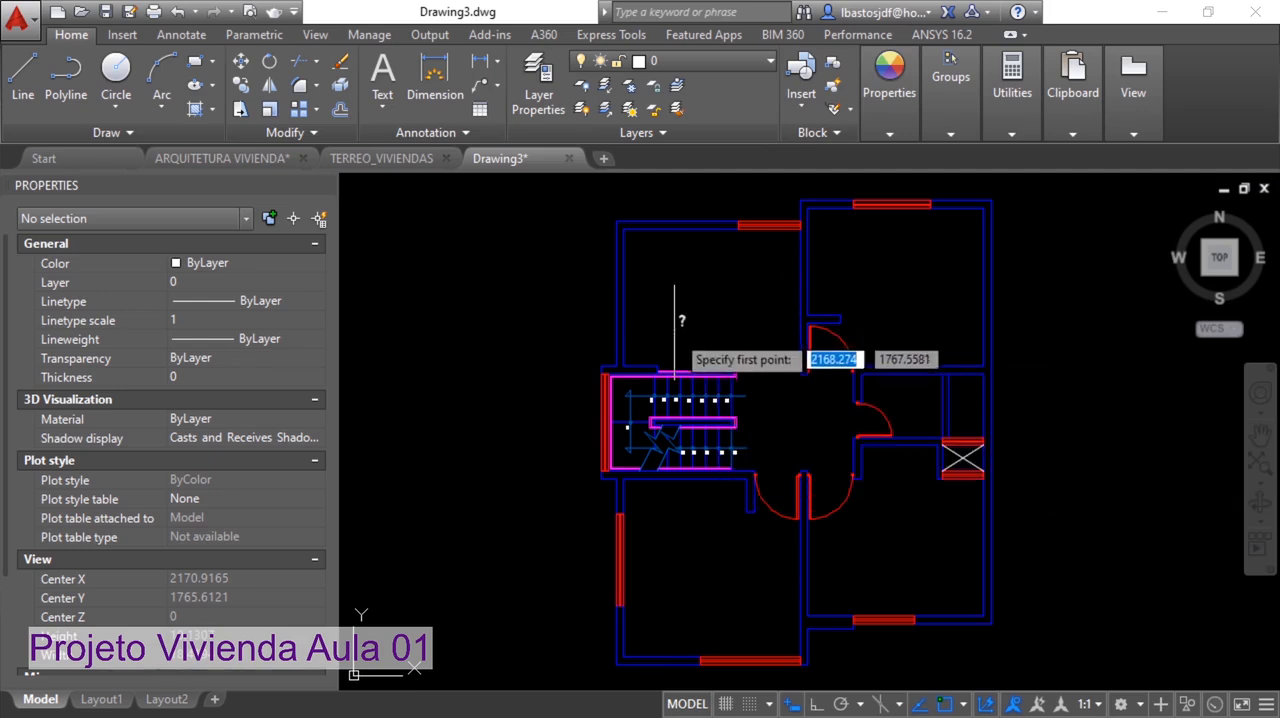
scroll(603, 370, up, 2)
scroll(604, 366, up, 3)
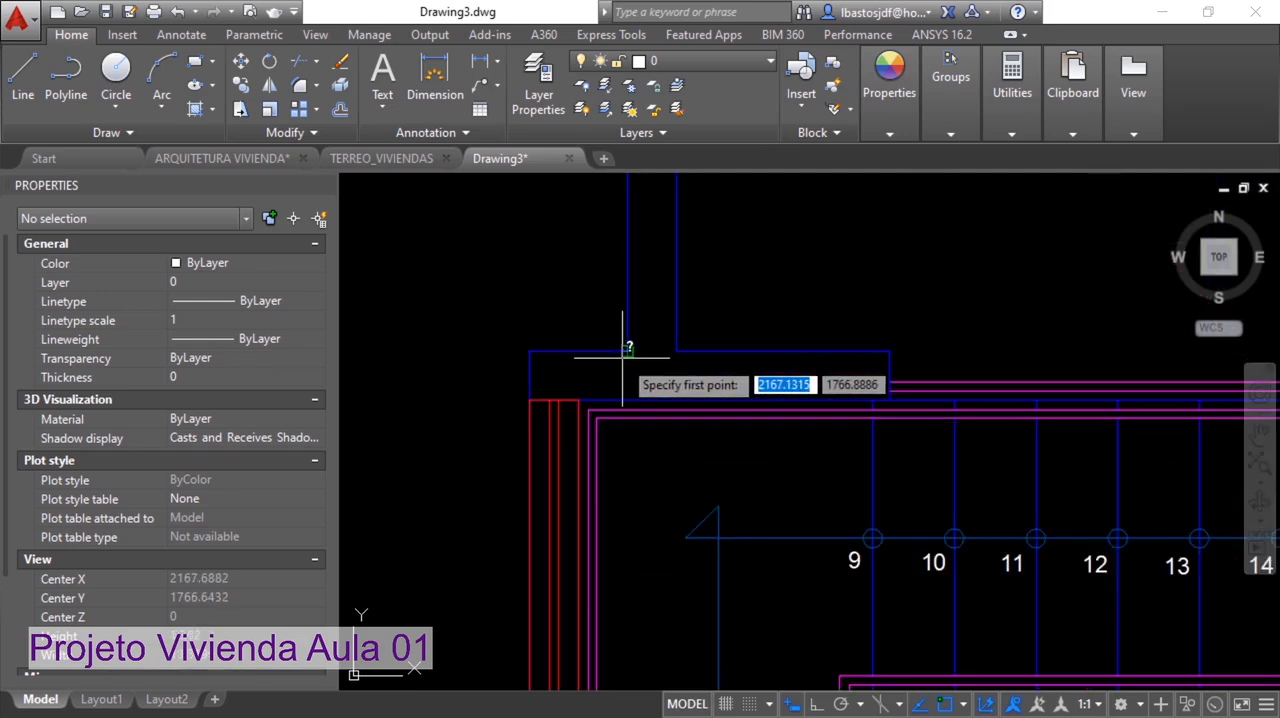
click(627, 351)
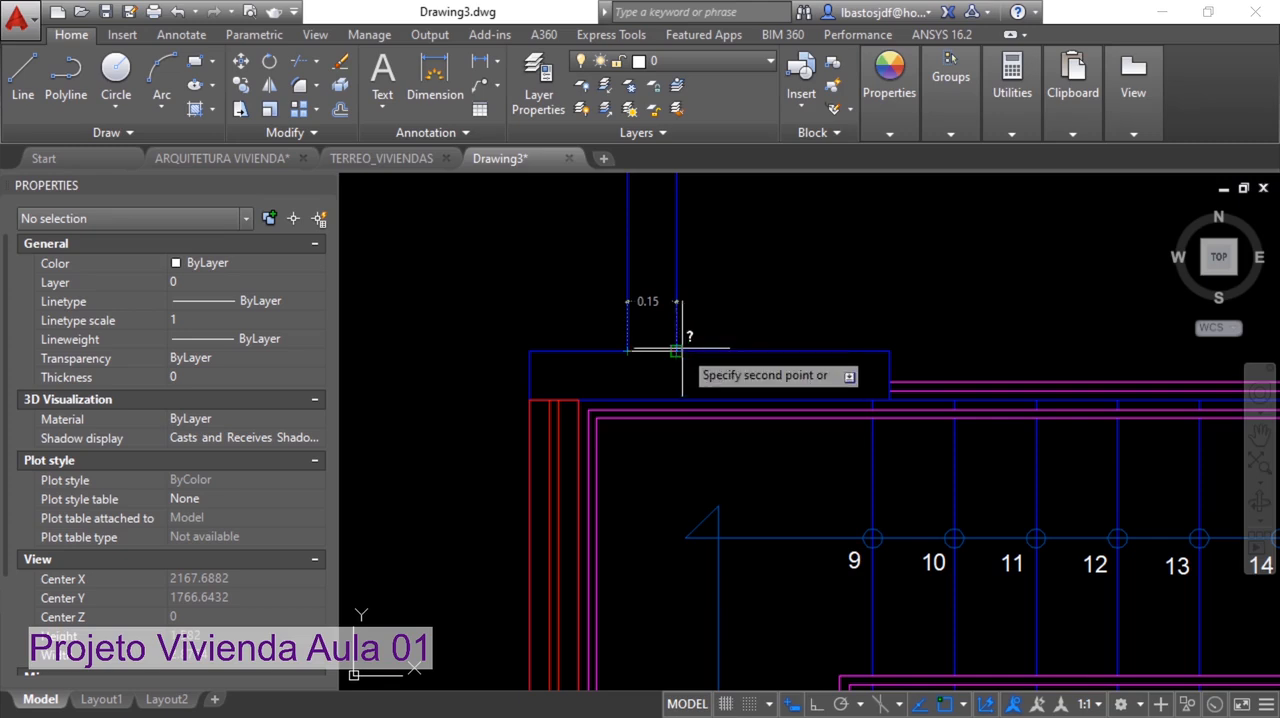
click(676, 351)
scroll(761, 320, down, 2)
scroll(761, 320, down, 3)
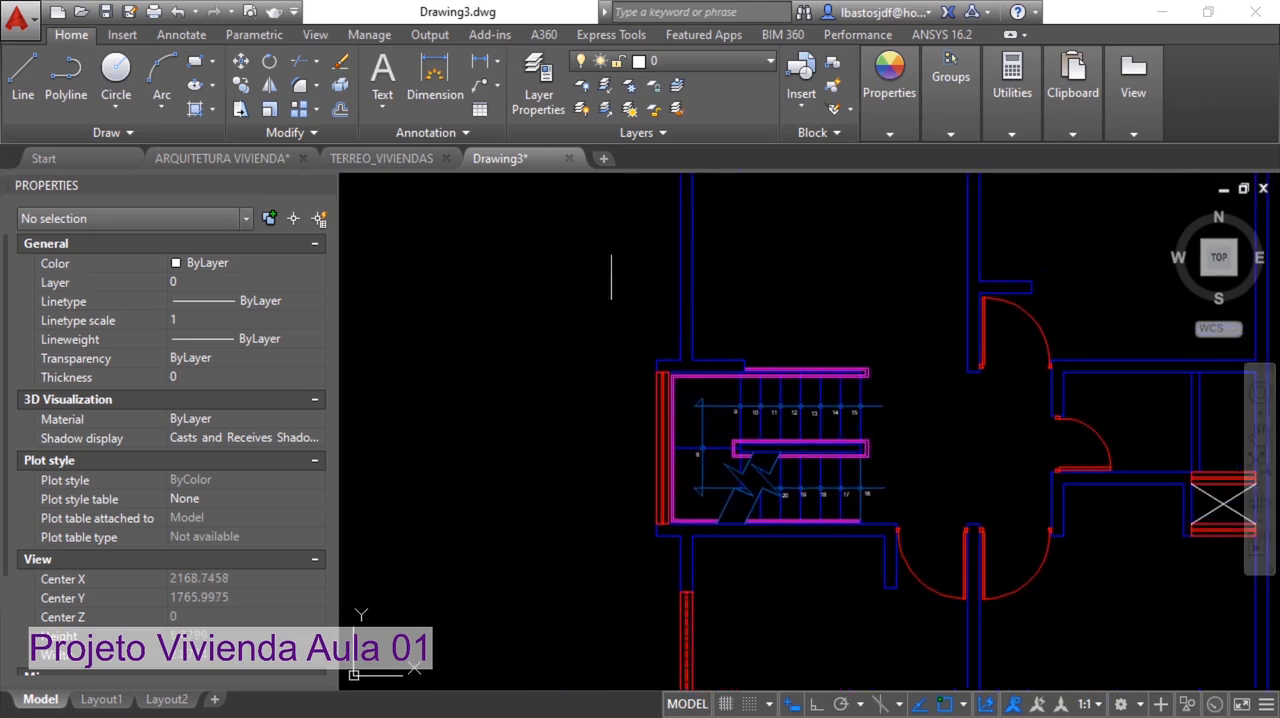
Save the drawing as 2 PAV_VIVIENDAS.dwg in the PROJETO VIVIENDA folder
click(18, 18)
click(72, 260)
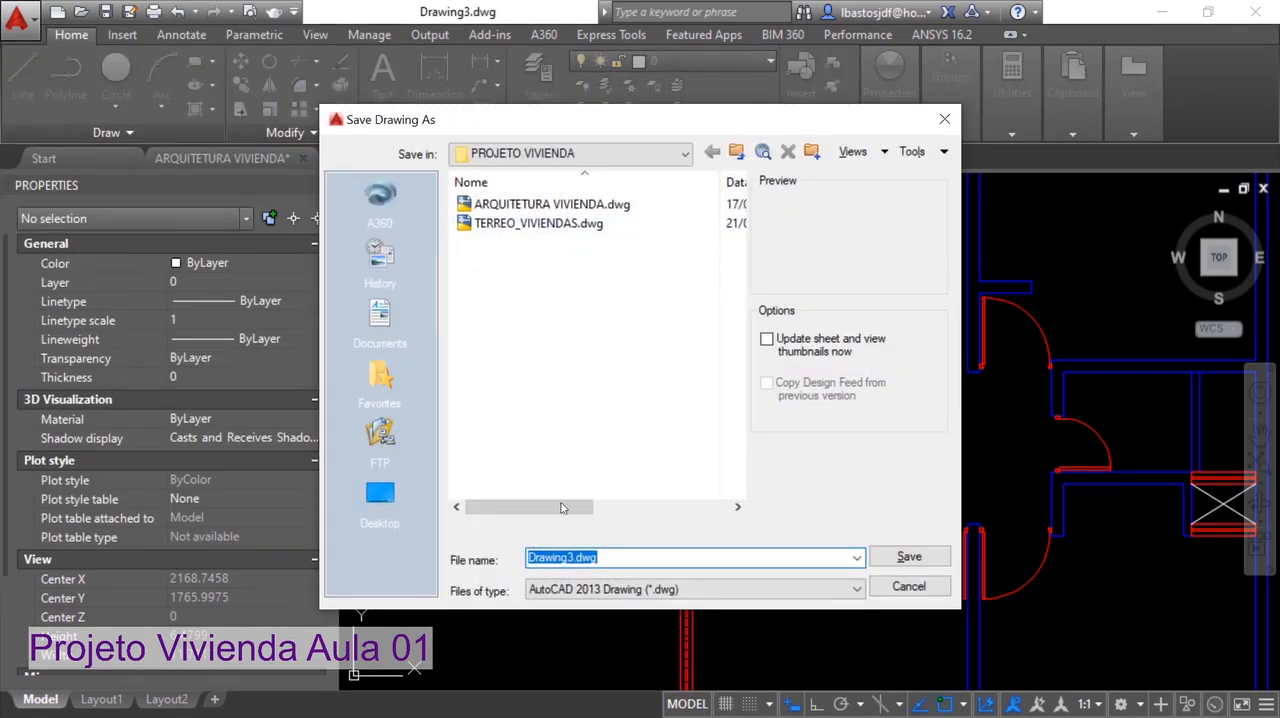
click(497, 226)
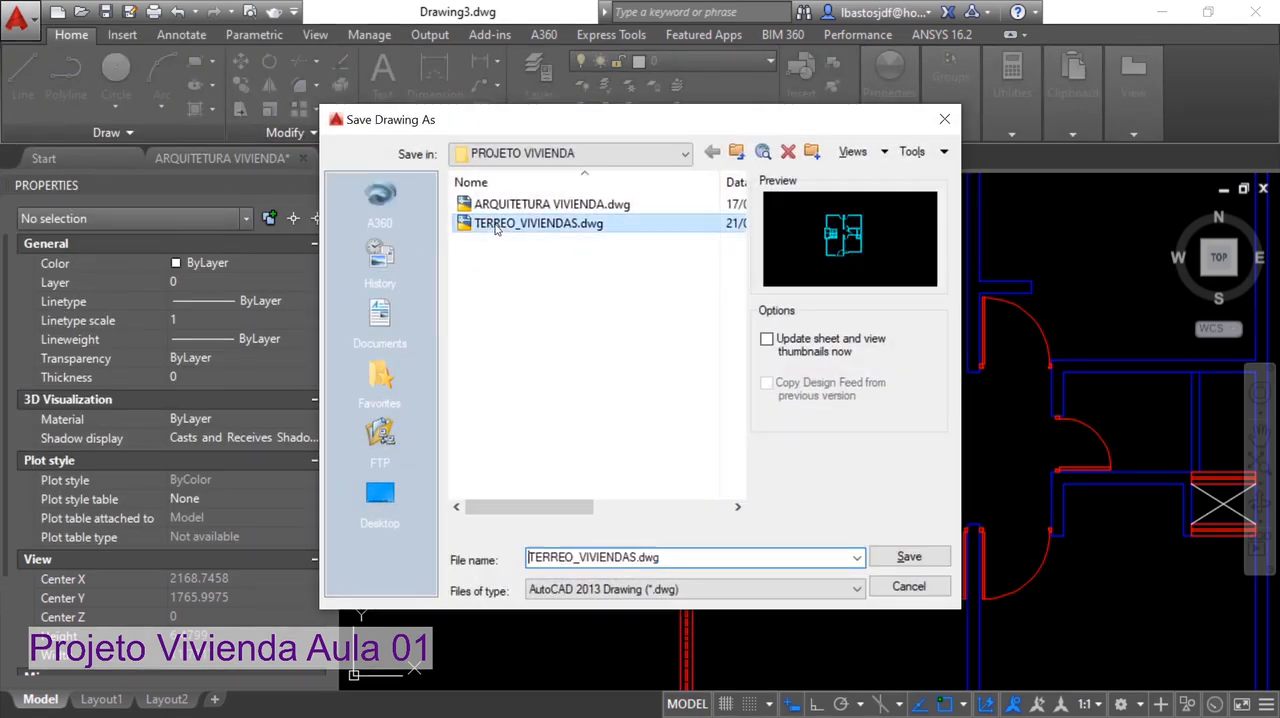
click(582, 550)
click(573, 557)
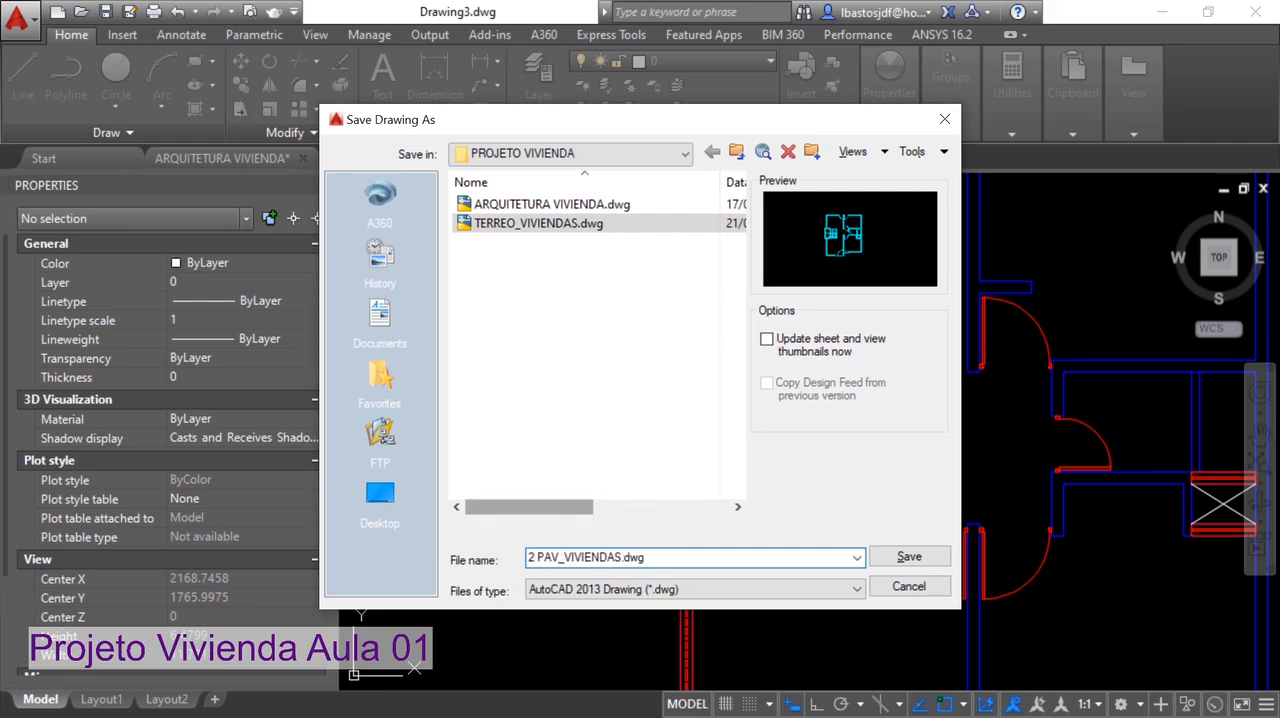
click(909, 556)
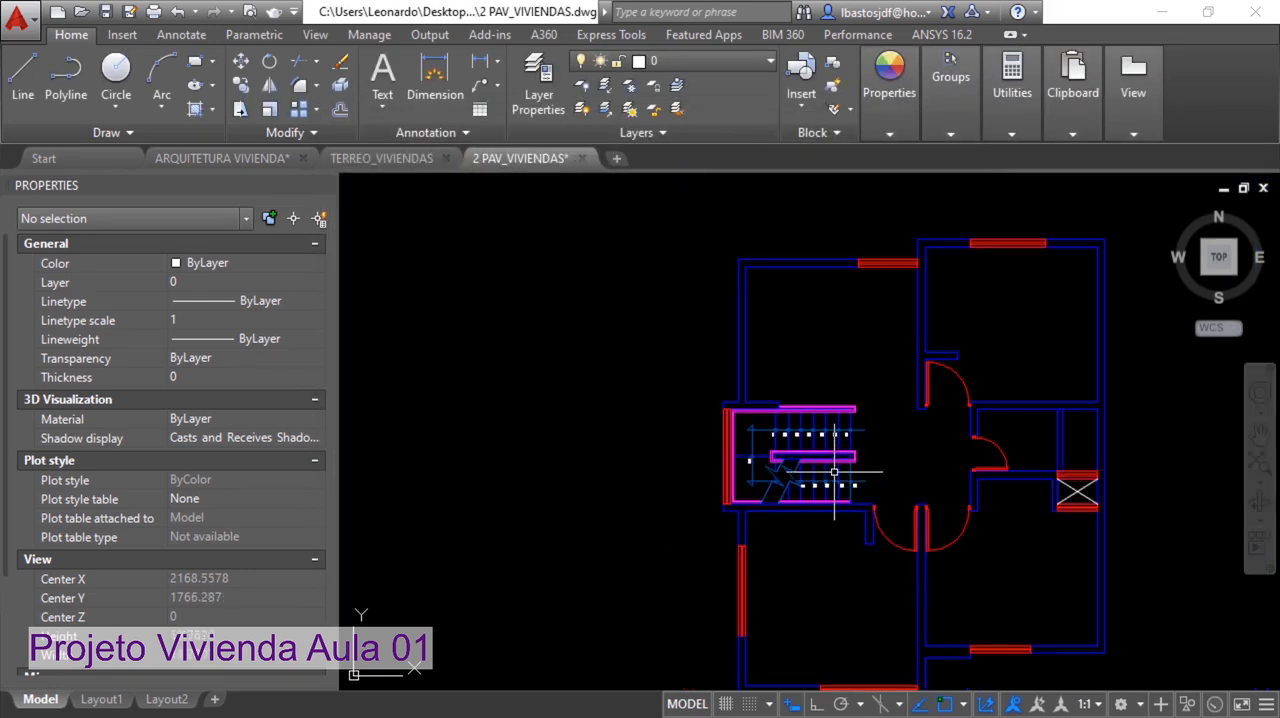
Select the entire upper-floor plan and assign all its objects to layer 0
scroll(834, 471, down, 3)
click(1049, 641)
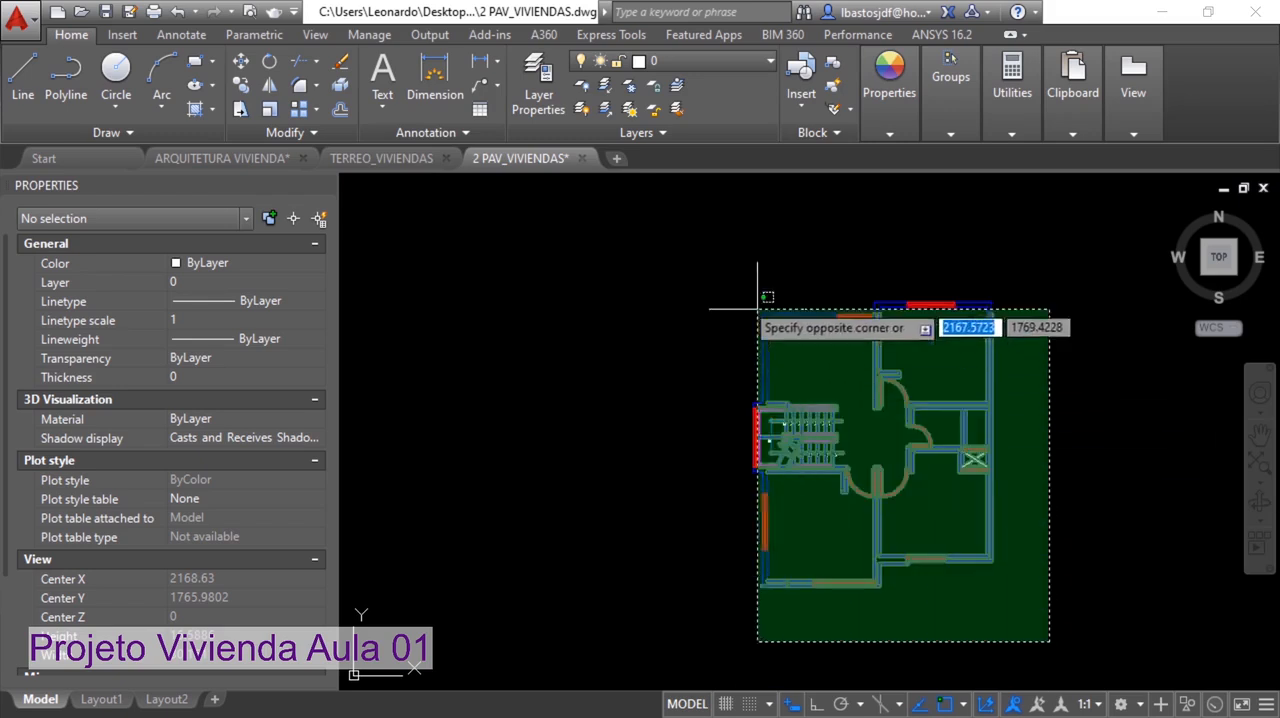
click(757, 297)
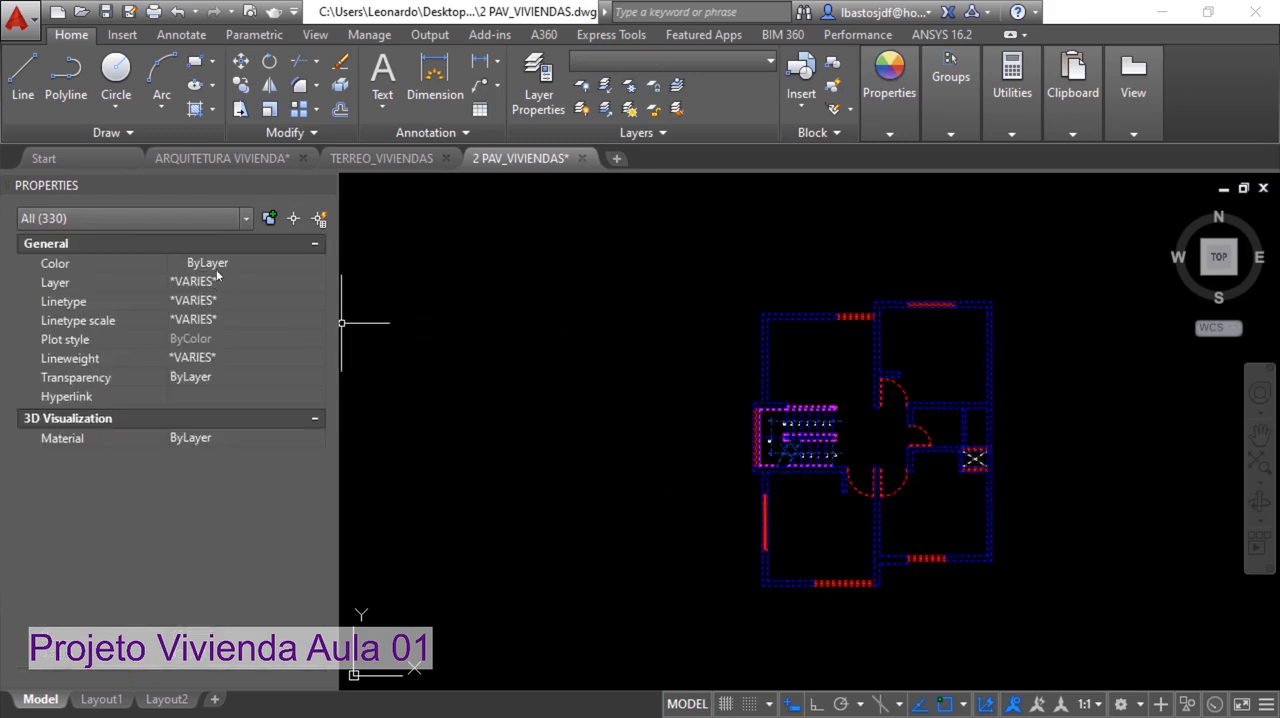
click(245, 282)
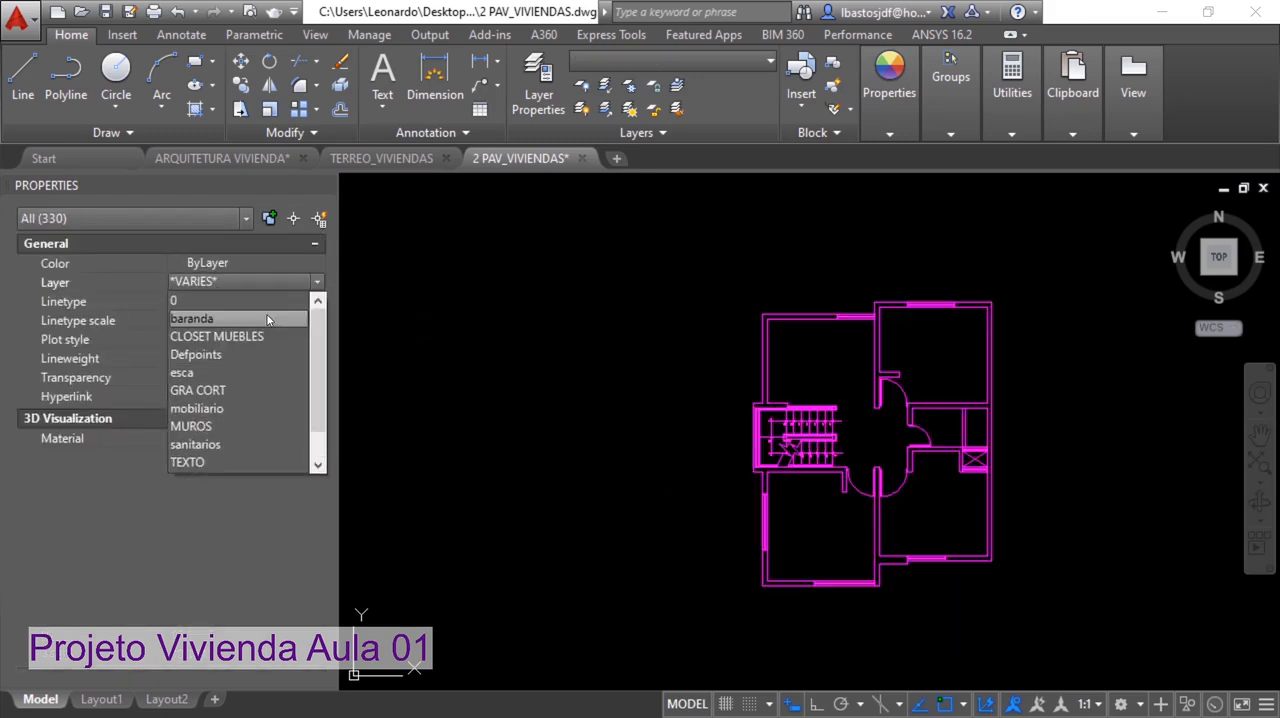
click(237, 301)
click(234, 300)
click(234, 300)
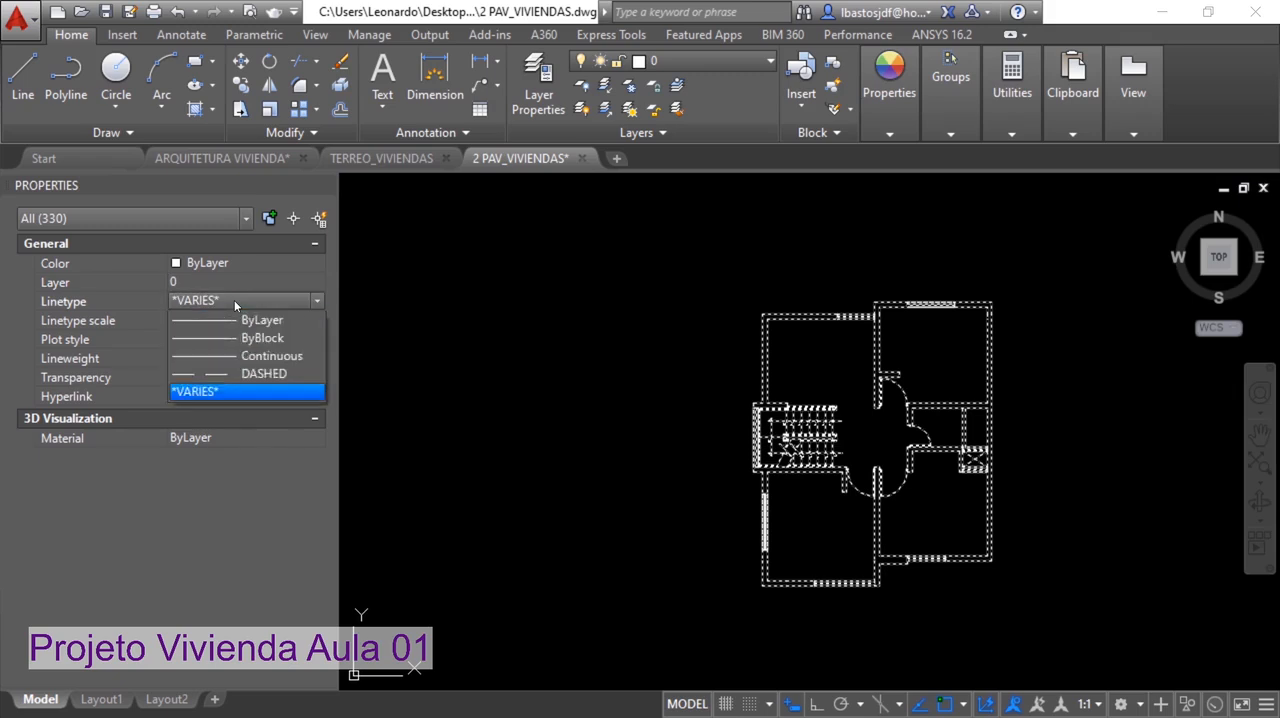
click(217, 300)
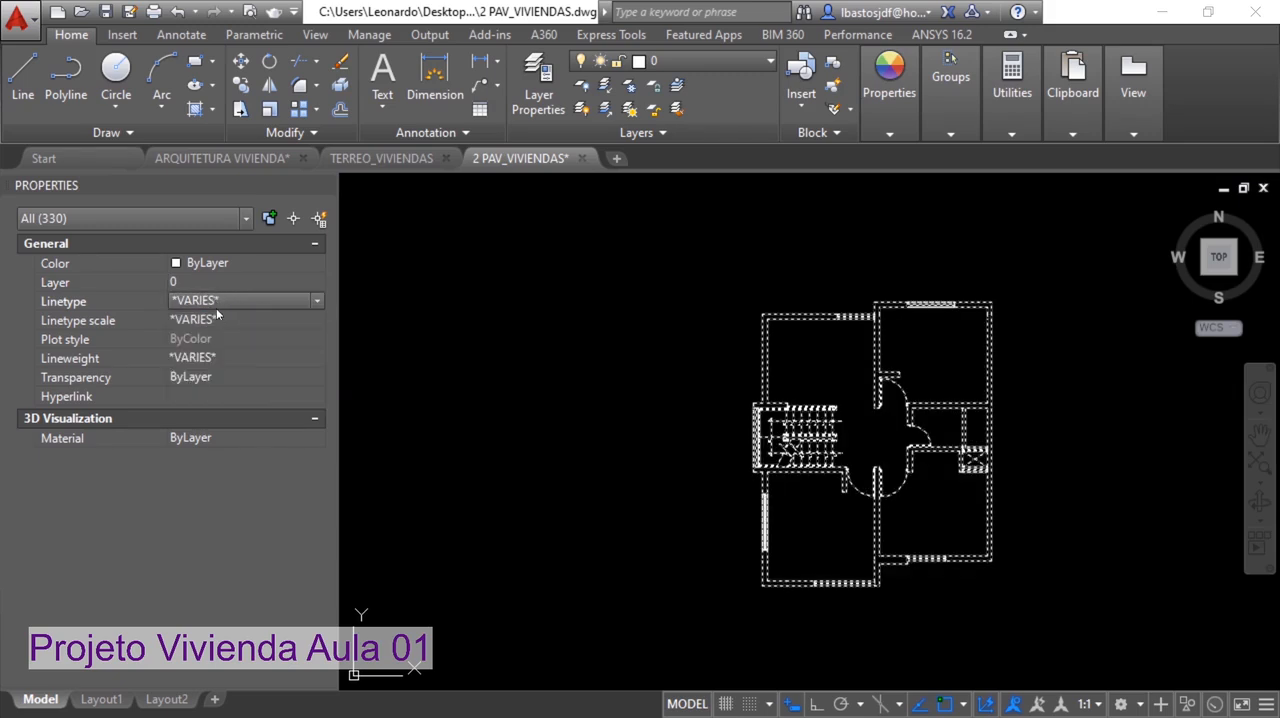
Set the color of all the selected plan objects to Yellow and clear the selection
click(230, 262)
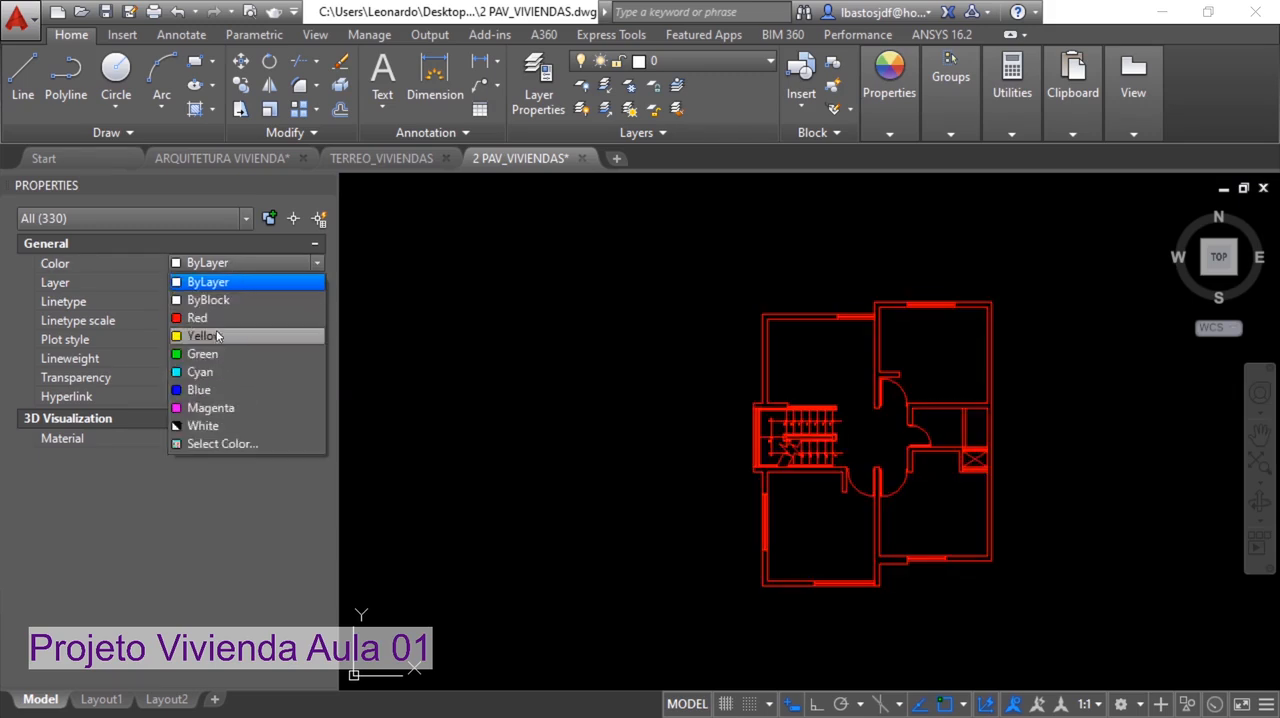
click(214, 334)
key(Escape)
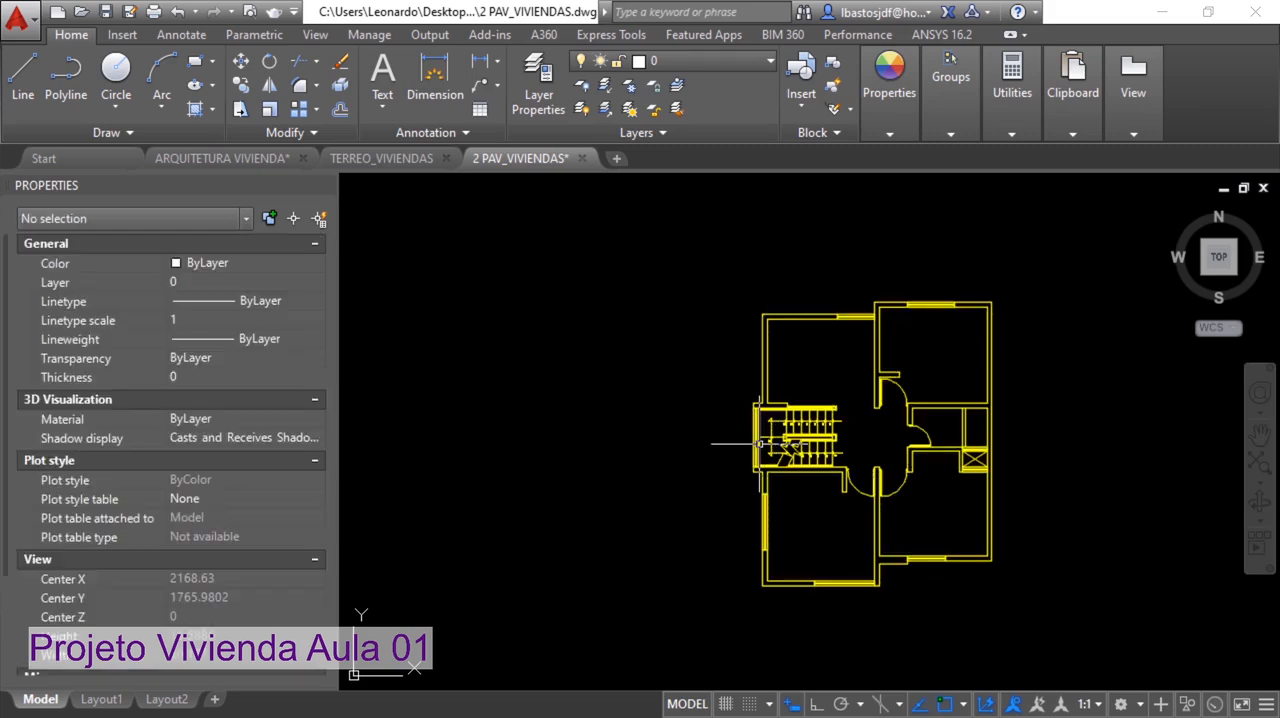
Move the UCS origin to the upper-left outer wall corner of the stairwell
click(373, 676)
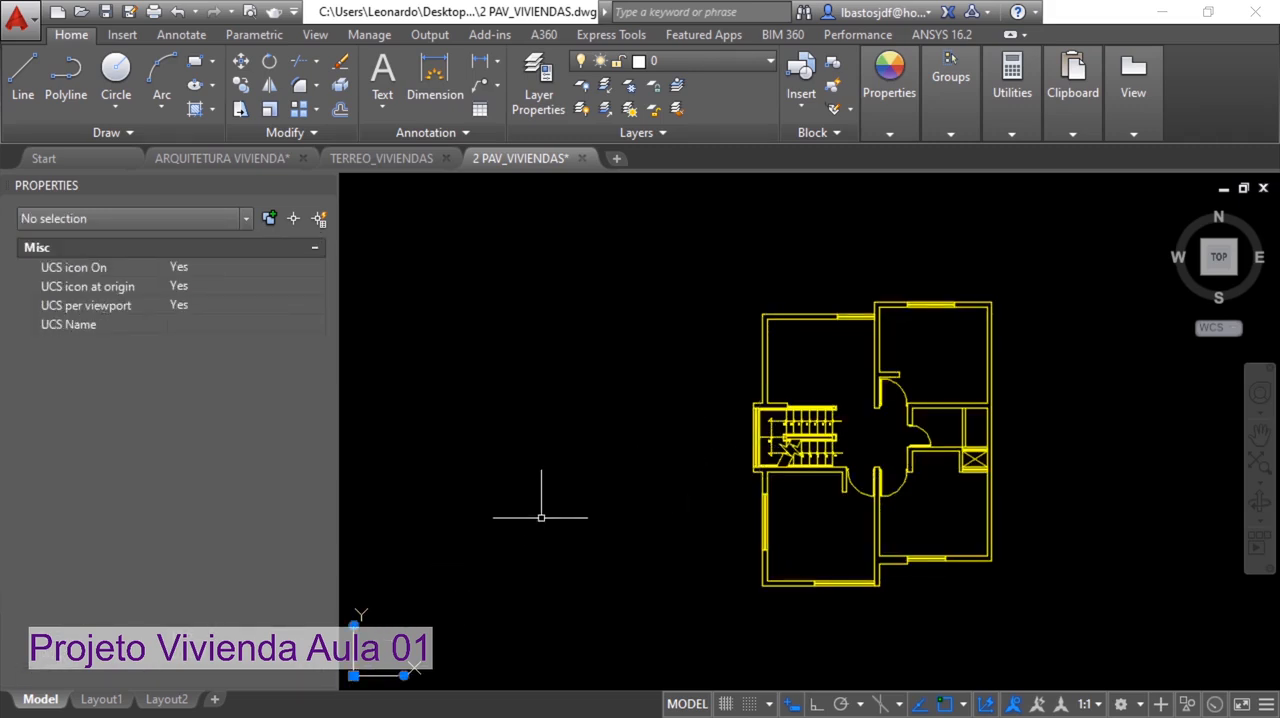
click(353, 676)
scroll(700, 365, up, 6)
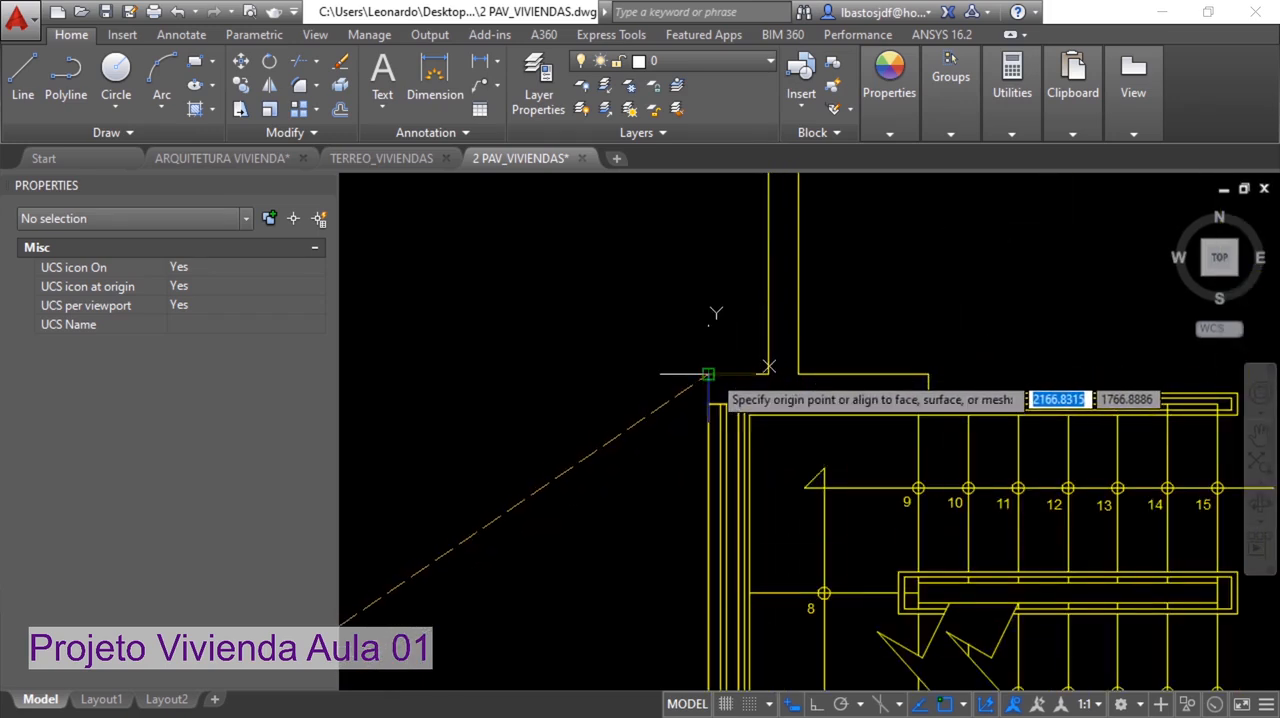
click(708, 374)
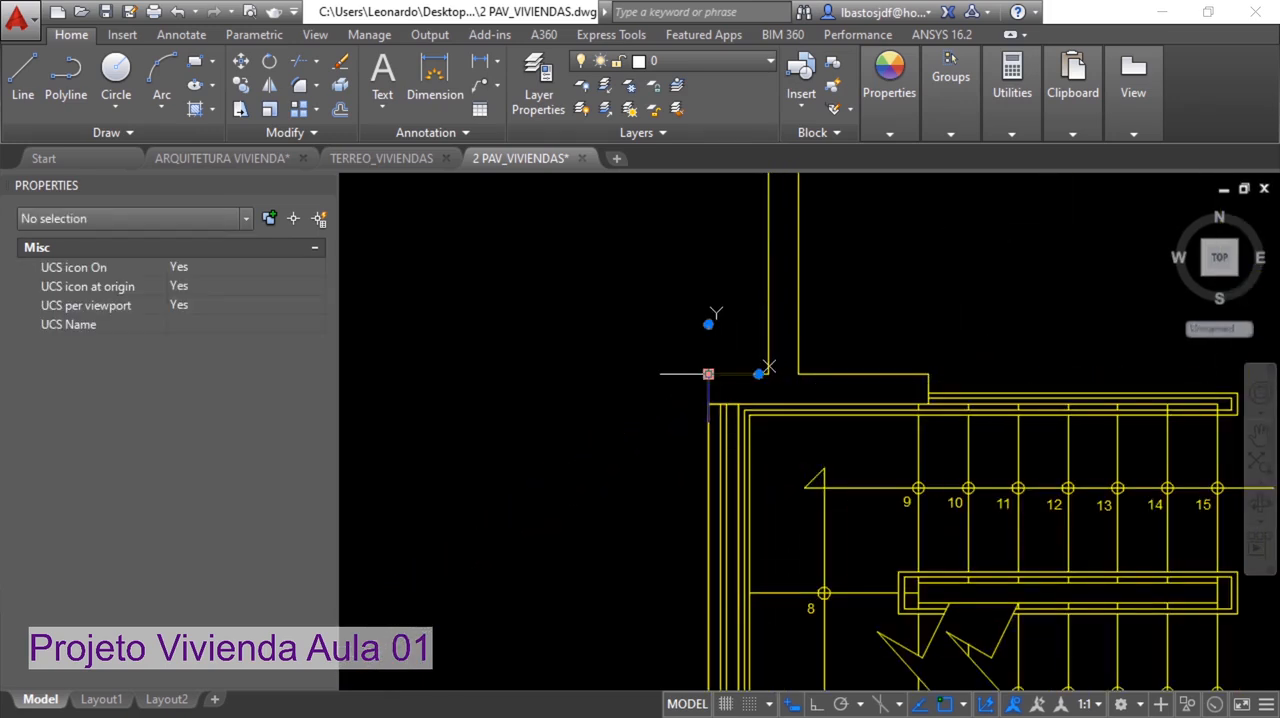
key(Escape)
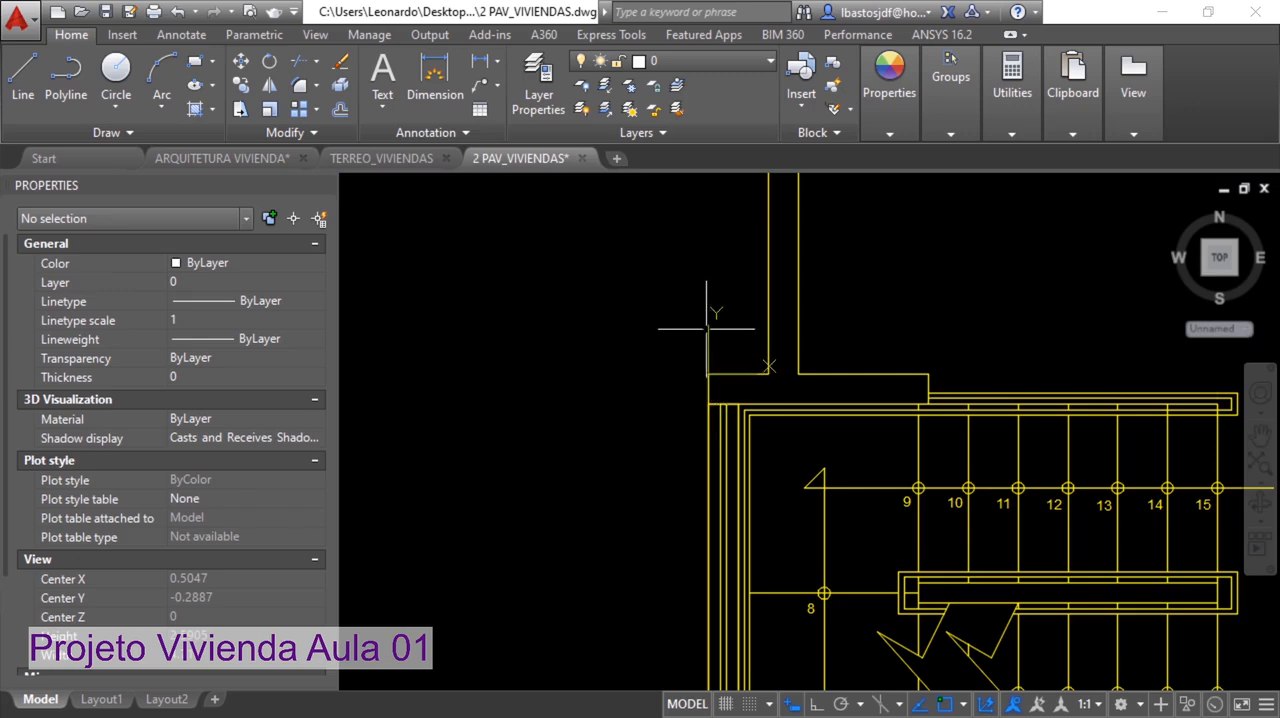
scroll(690, 330, down, 2)
scroll(686, 343, up, 1)
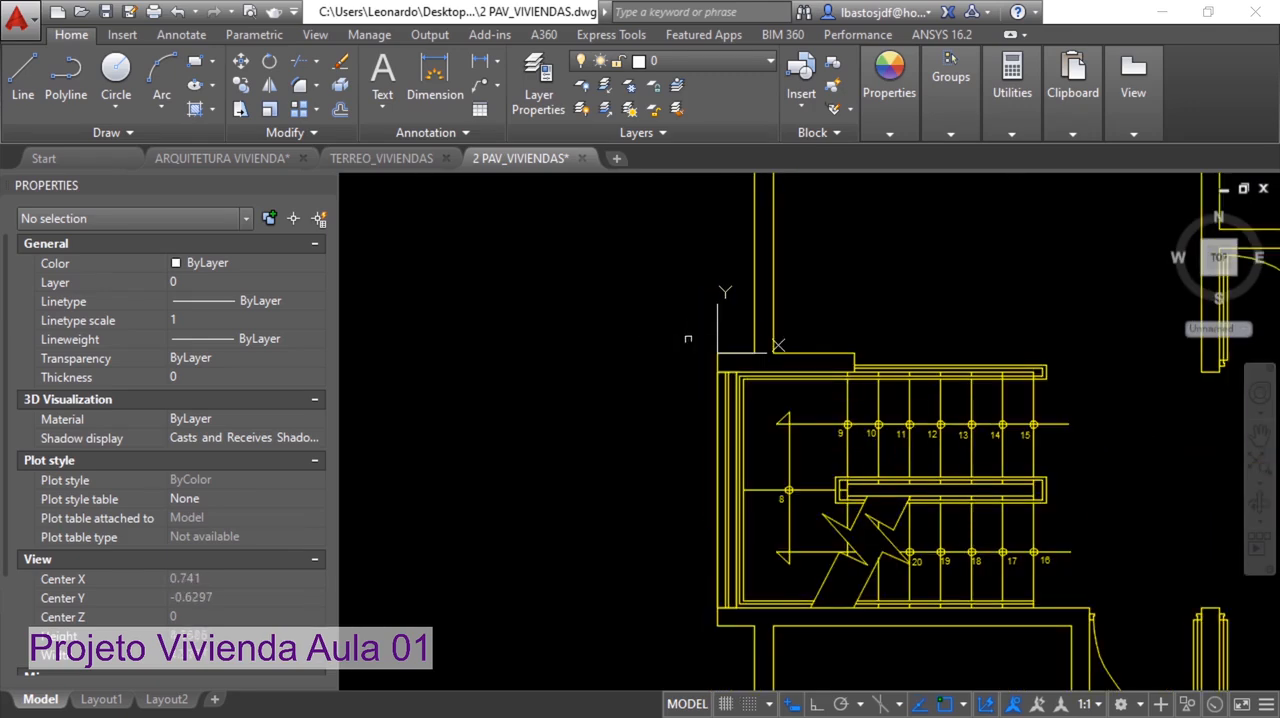
scroll(703, 312, down, 4)
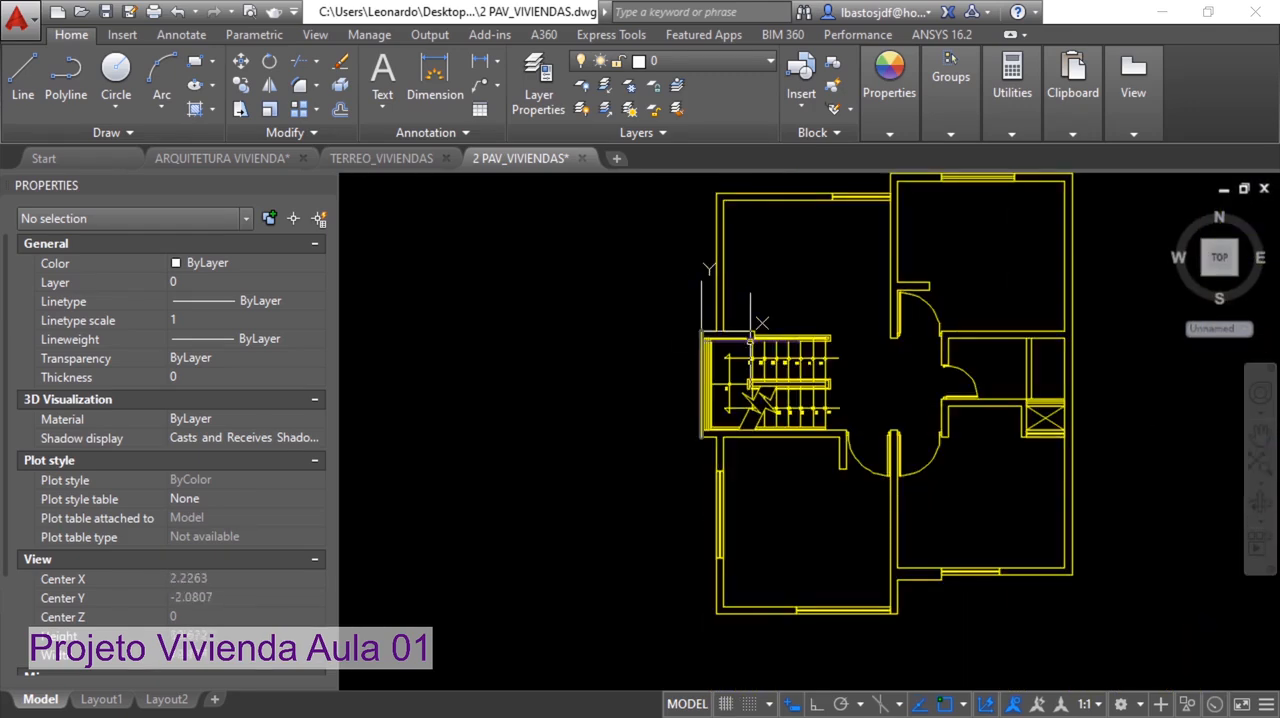
scroll(776, 360, up, 4)
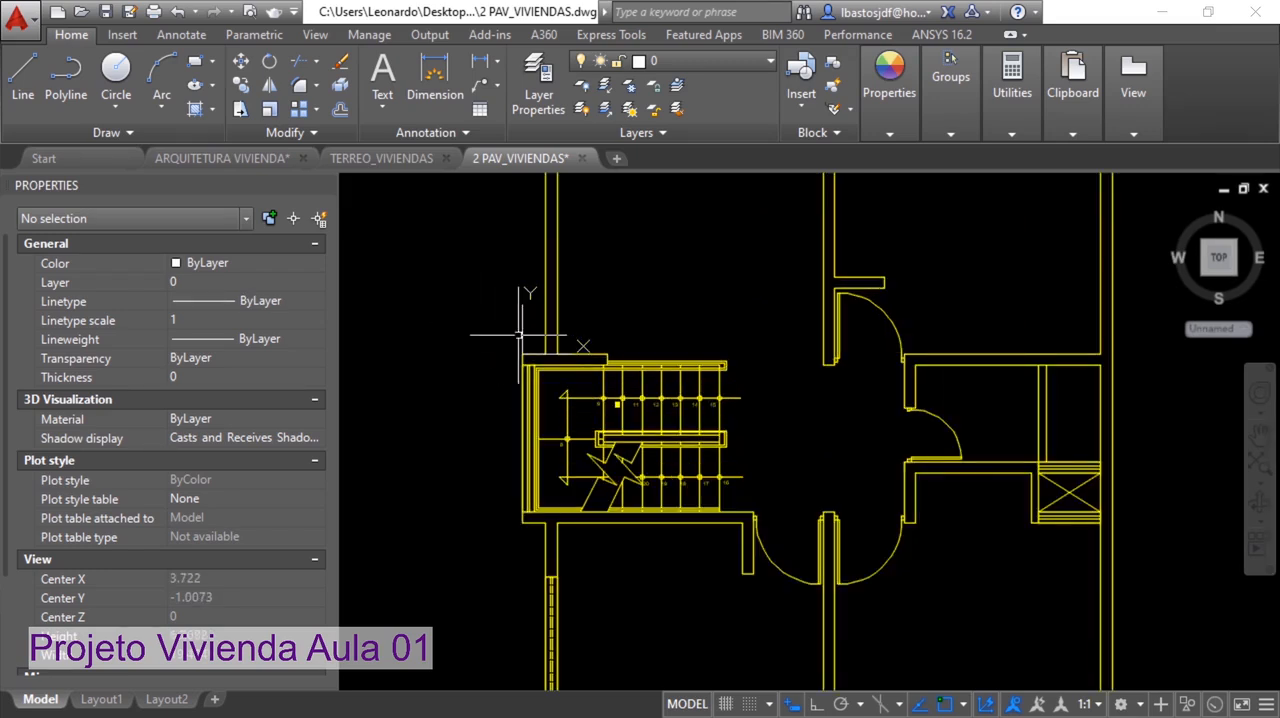
scroll(494, 343, down, 6)
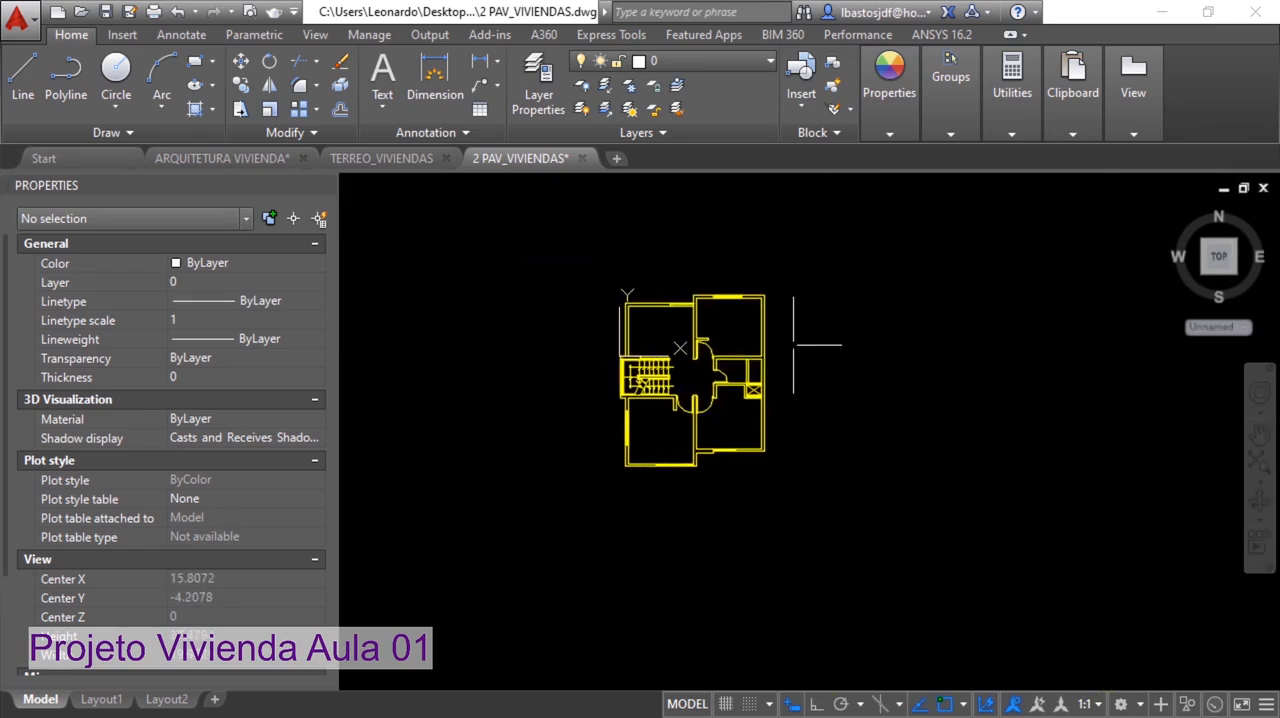
Purge all unused items from the drawing with PURGE and save the file
text(URGE)
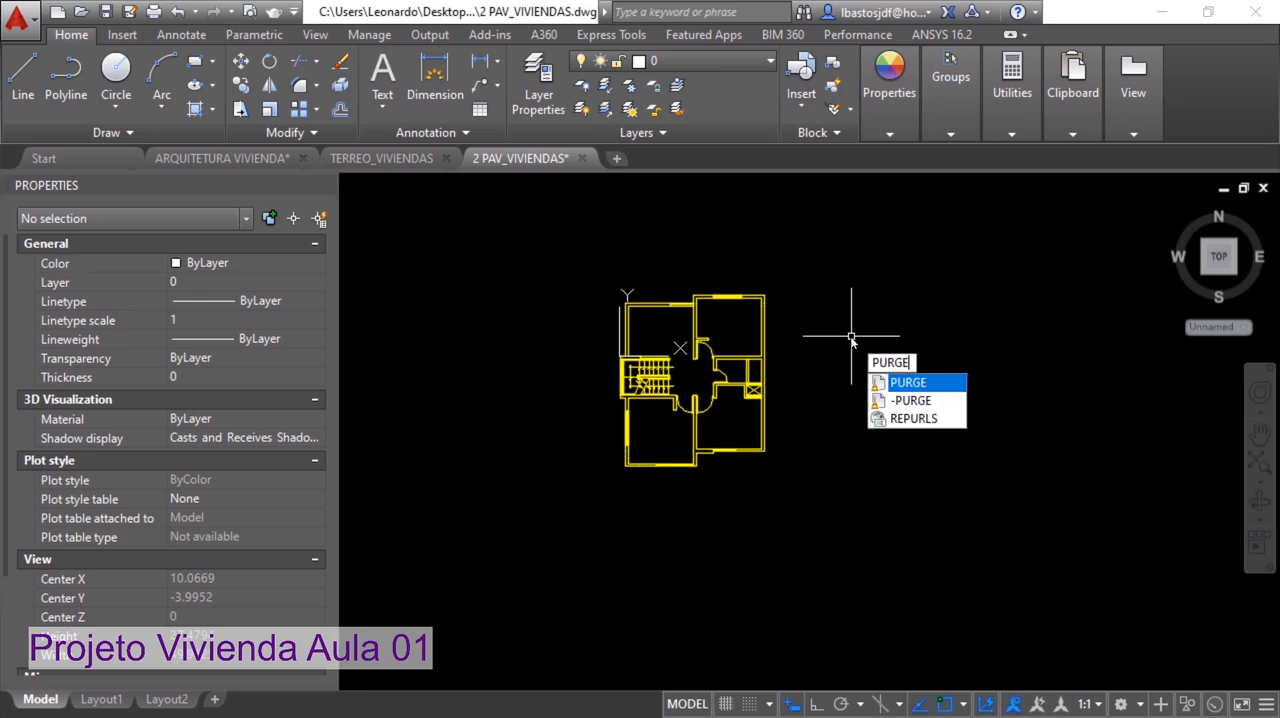
key(Return)
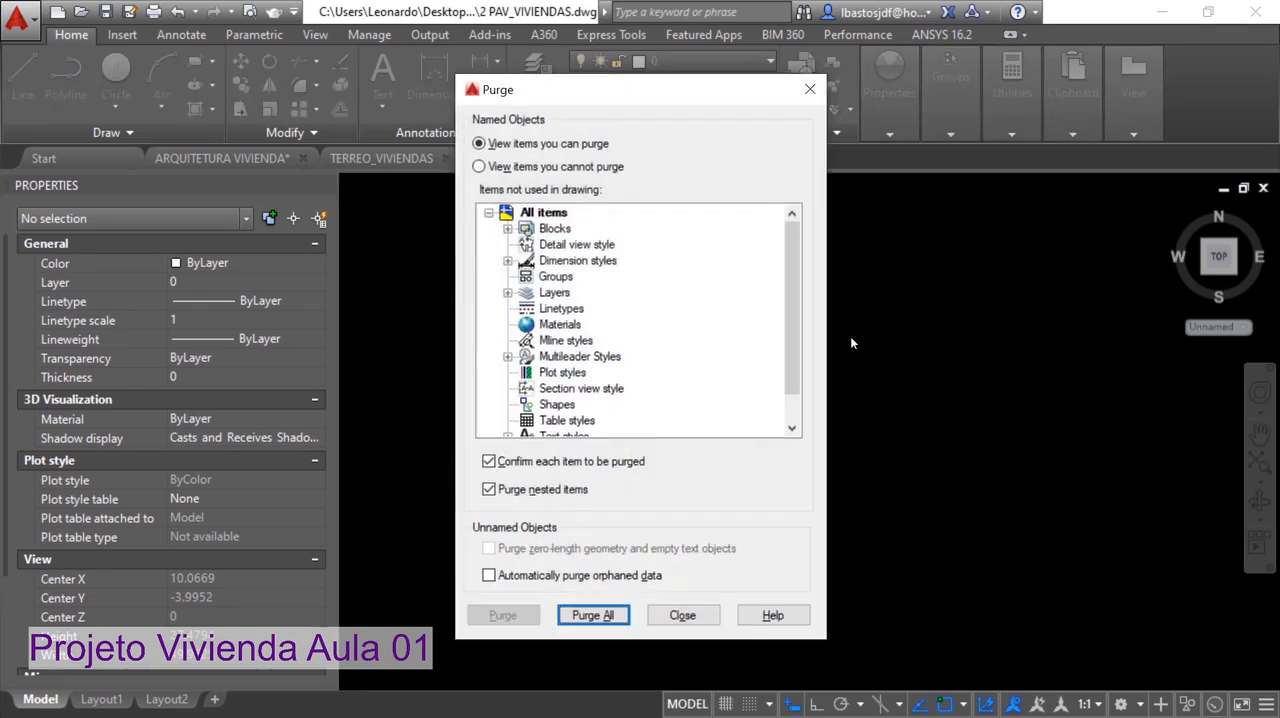
click(593, 615)
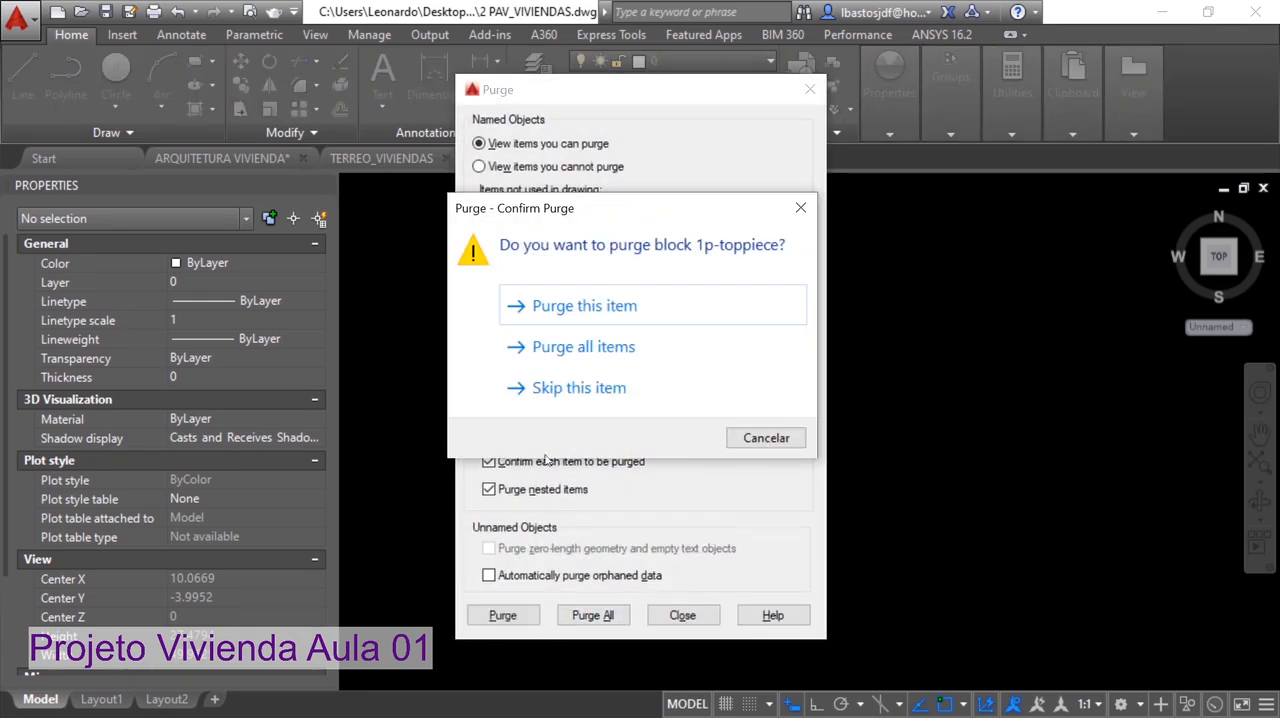
click(556, 347)
click(680, 616)
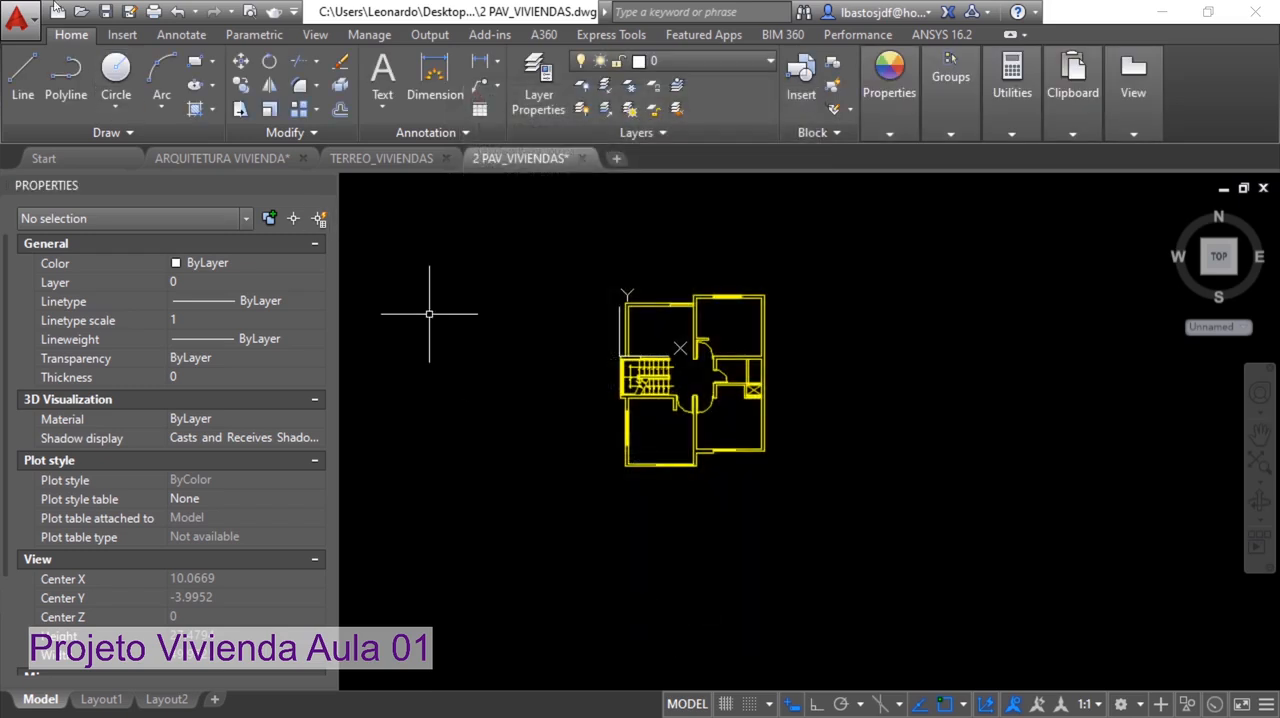
click(107, 12)
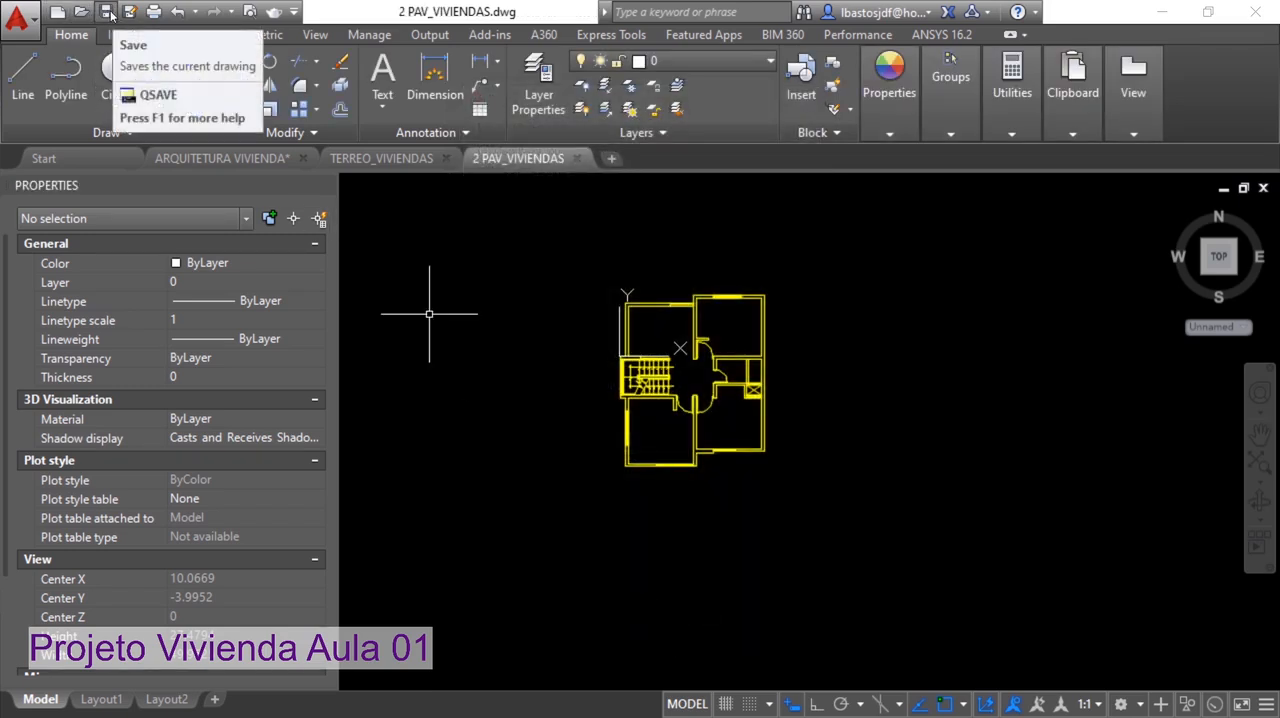
Return to the ARQUITETURA VIVIENDA drawing to view the roof plan and create a new blank drawing
click(231, 158)
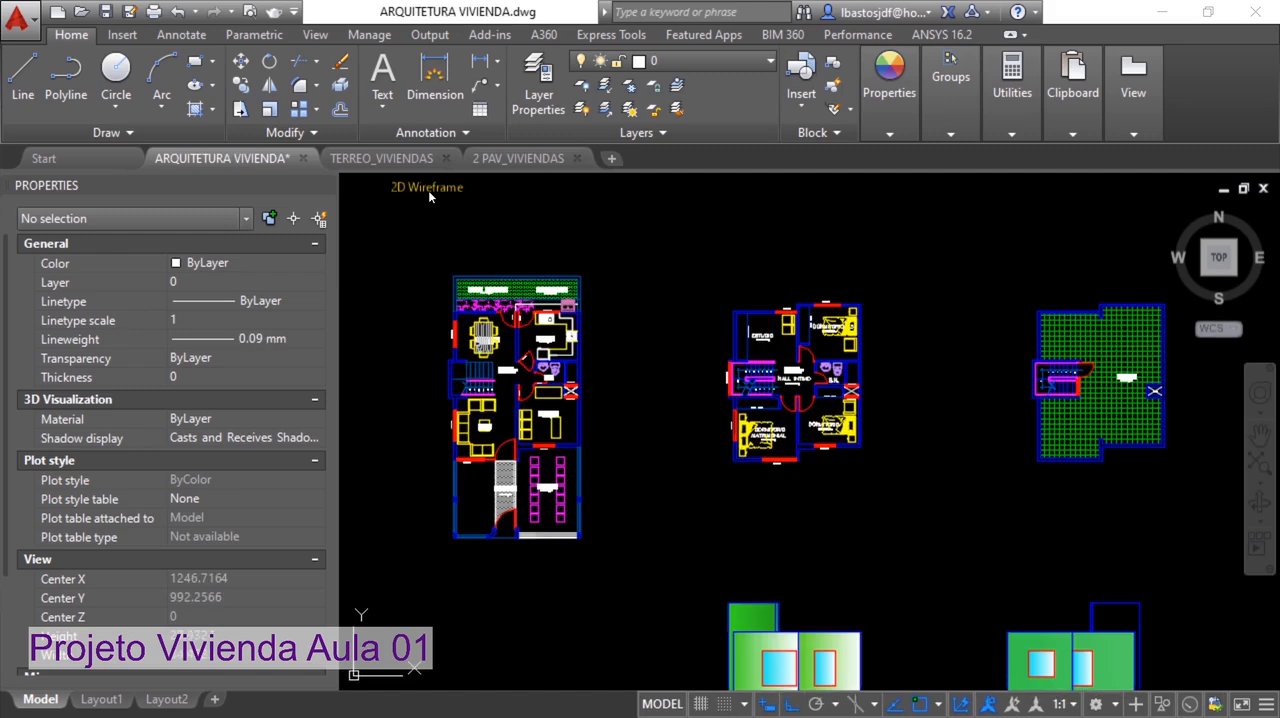
middle_drag(1175, 293, 933, 273)
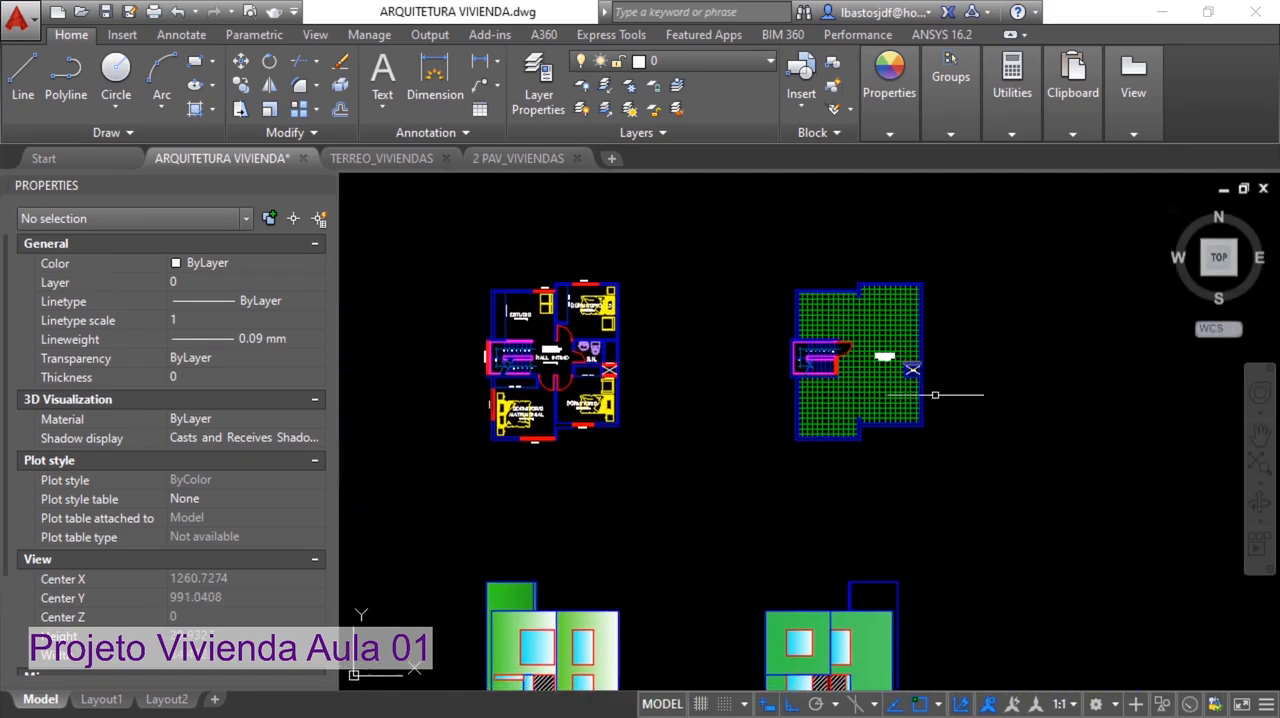
click(945, 470)
key(Escape)
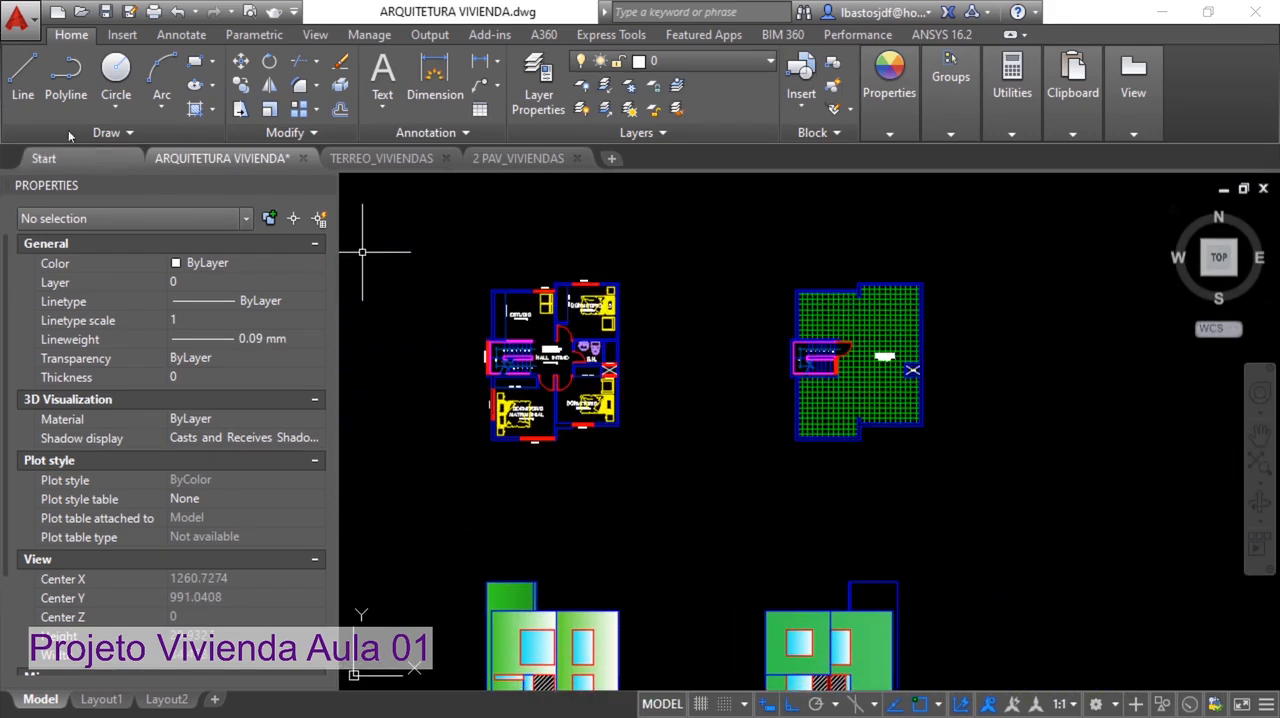
click(34, 18)
click(72, 122)
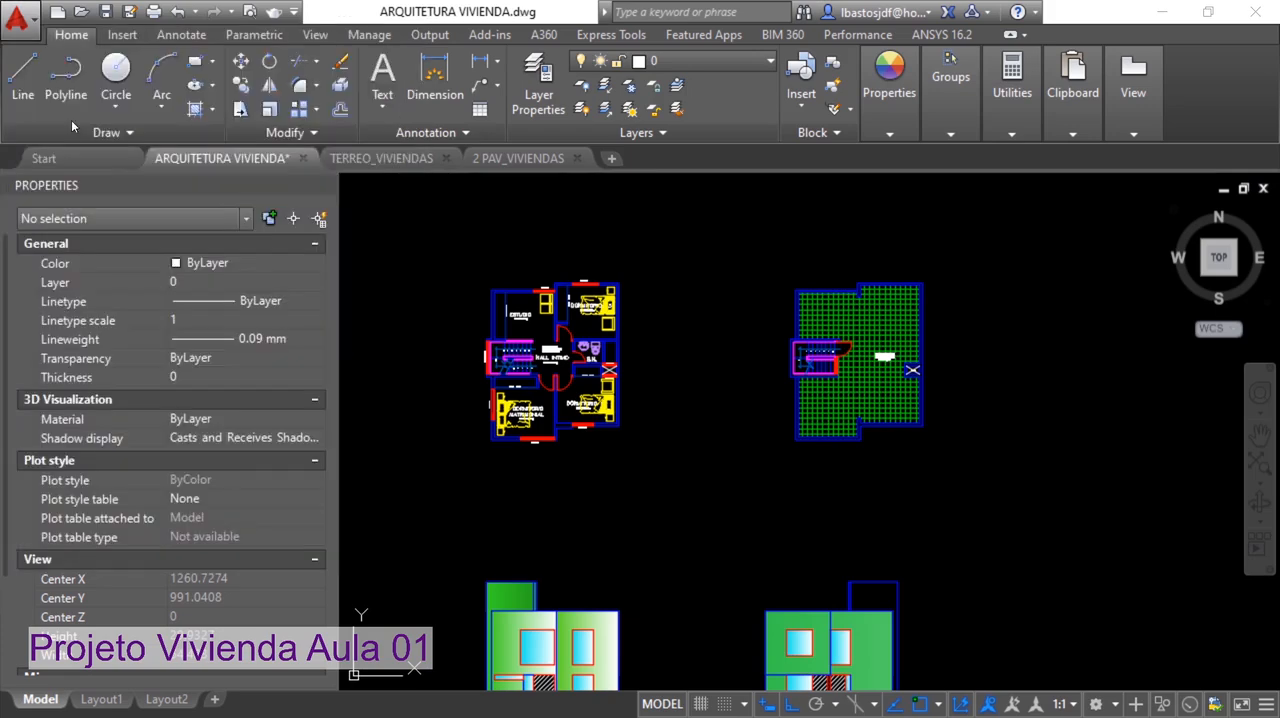
click(903, 556)
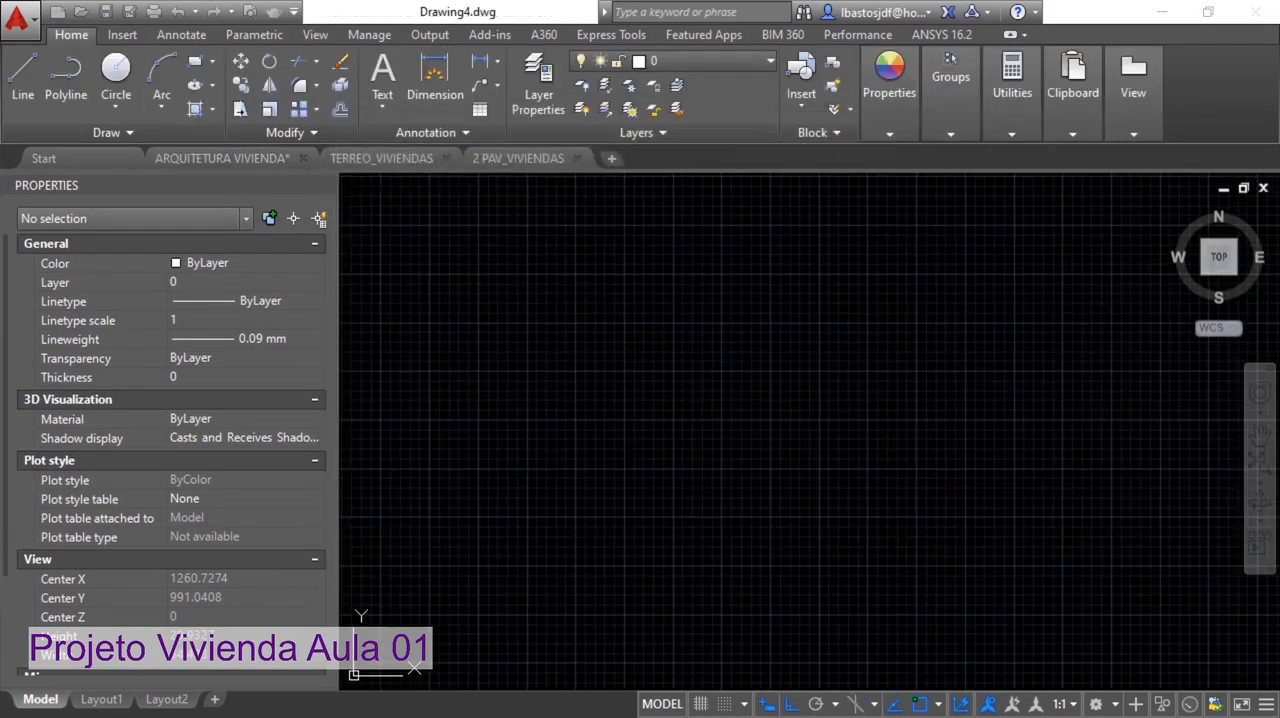
Copy the whole roof plan from the ARQUITETURA VIVIENDA drawing and paste it into the new Drawing4
click(205, 158)
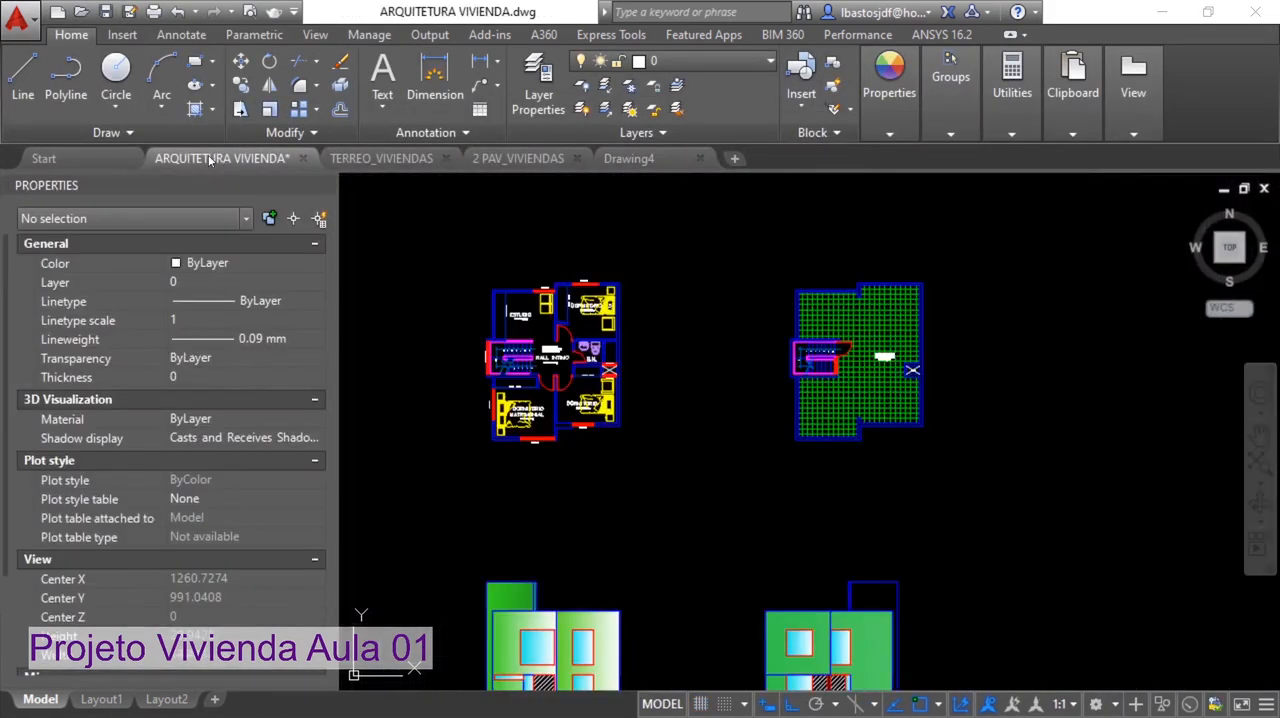
click(999, 470)
click(770, 268)
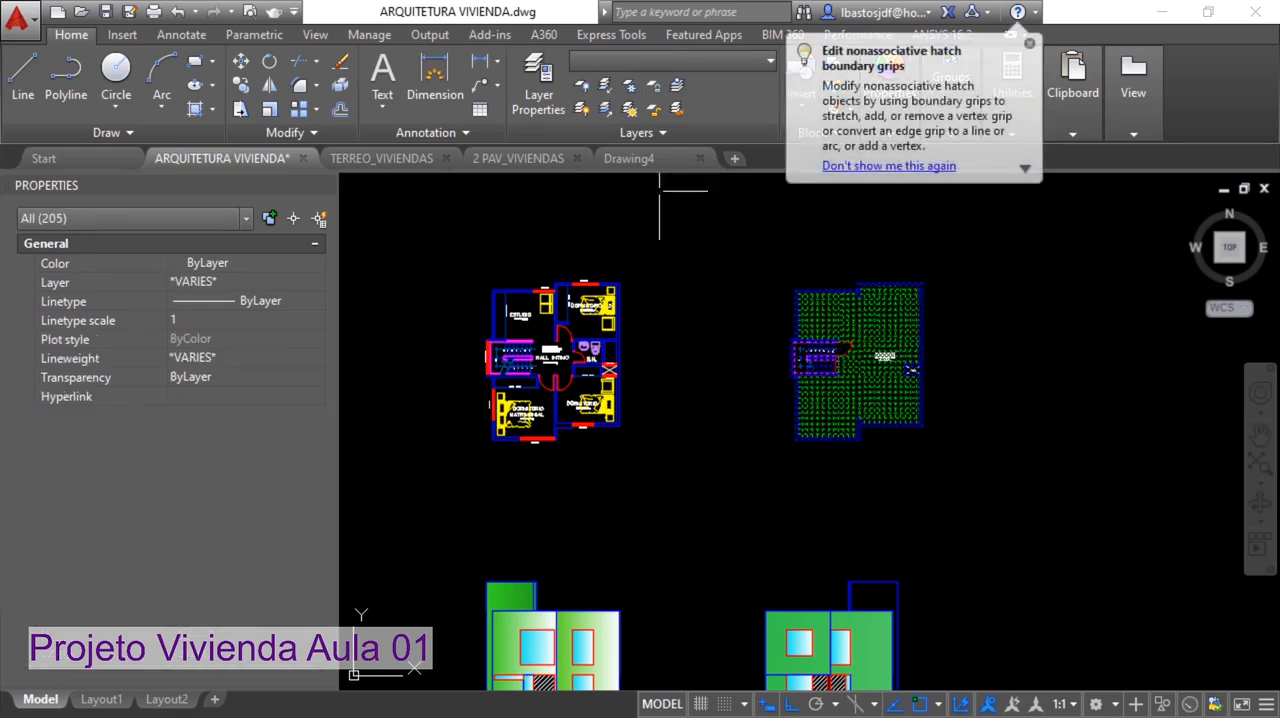
click(645, 160)
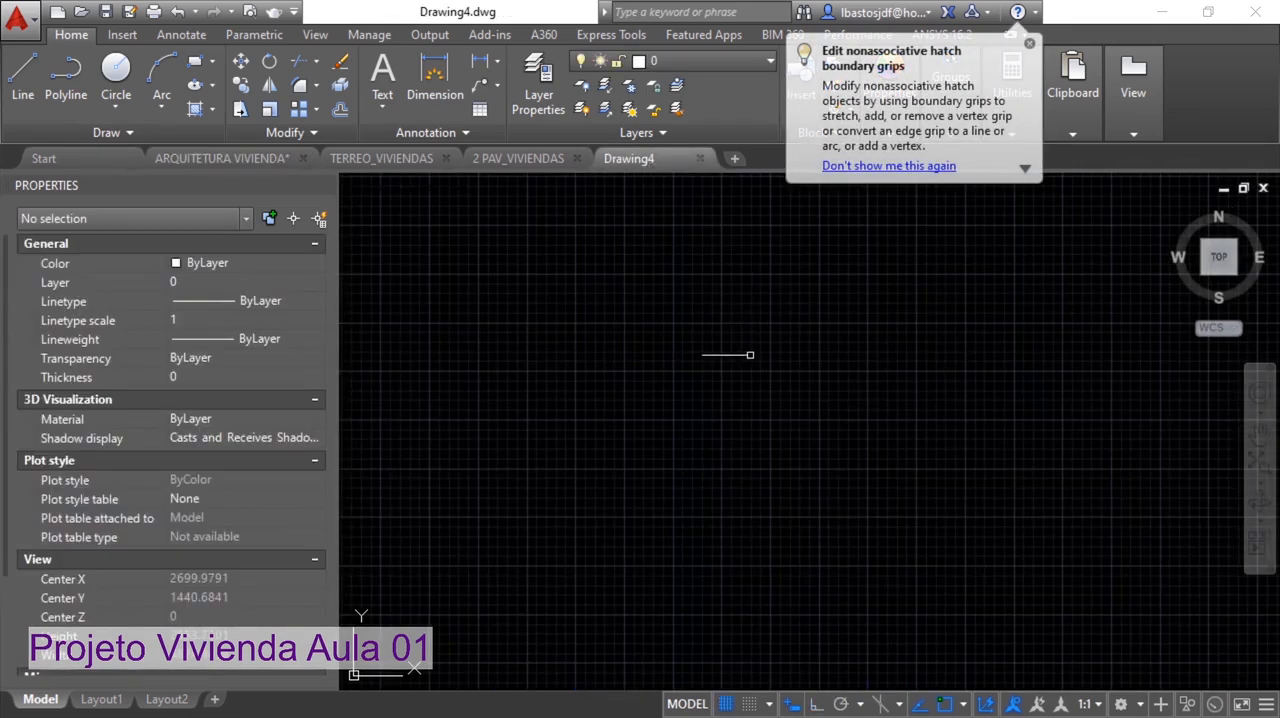
key(ctrl+v)
click(747, 395)
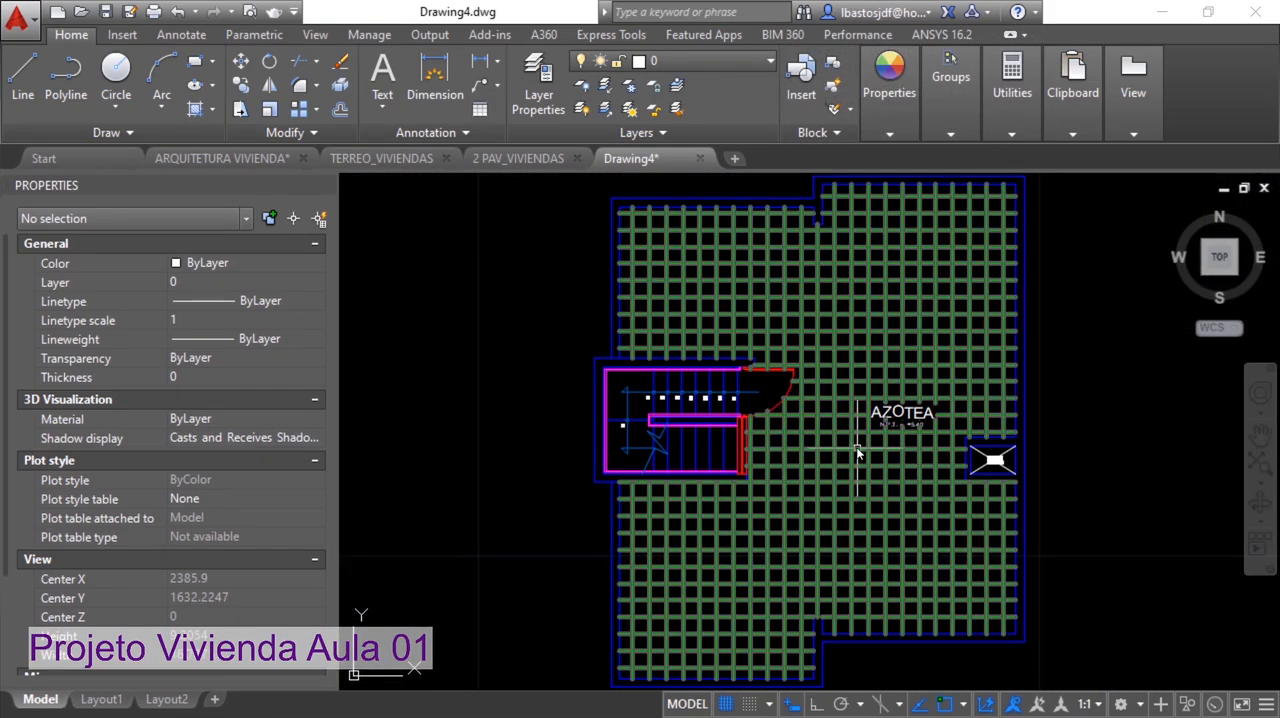
Erase the green floor hatch and the AZOTEA label from the roof plan
text(e)
key(Return)
click(929, 503)
key(Return)
Erase the DUCTO label and the crossed diagonal lines inside the duct shaft
scroll(1036, 455, up, 6)
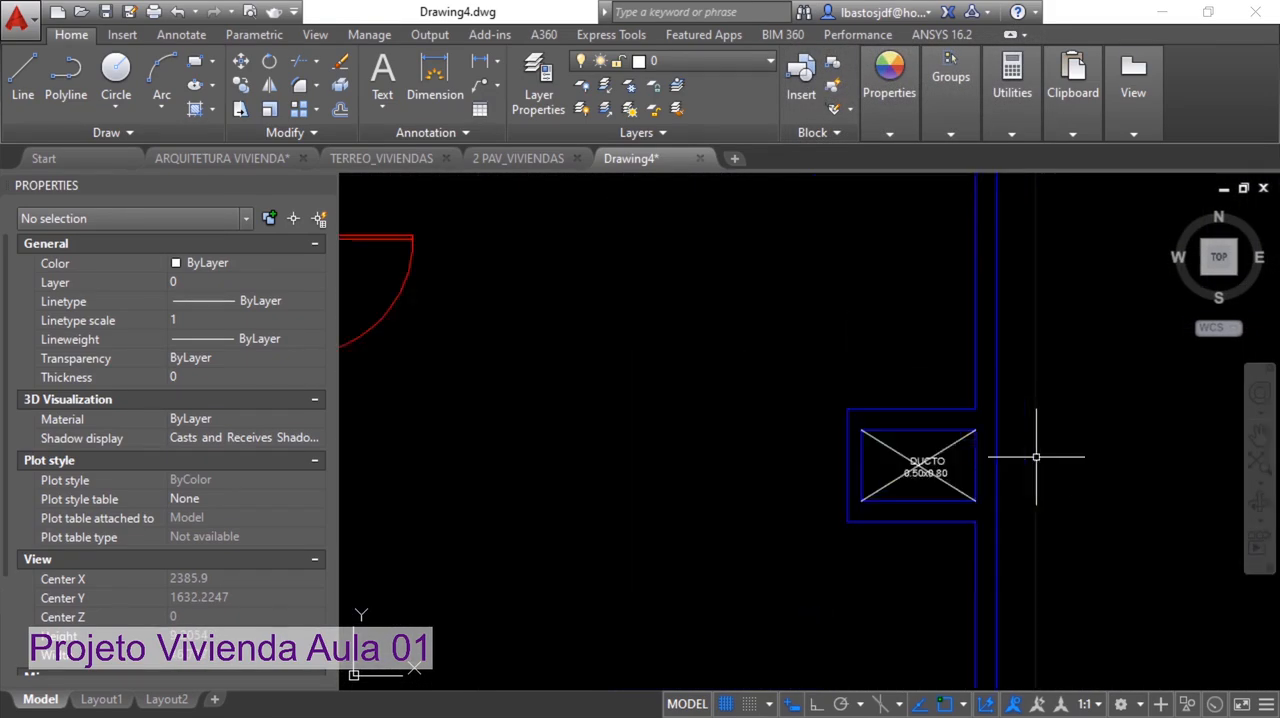
text(e)
key(Return)
click(886, 503)
click(835, 437)
key(Return)
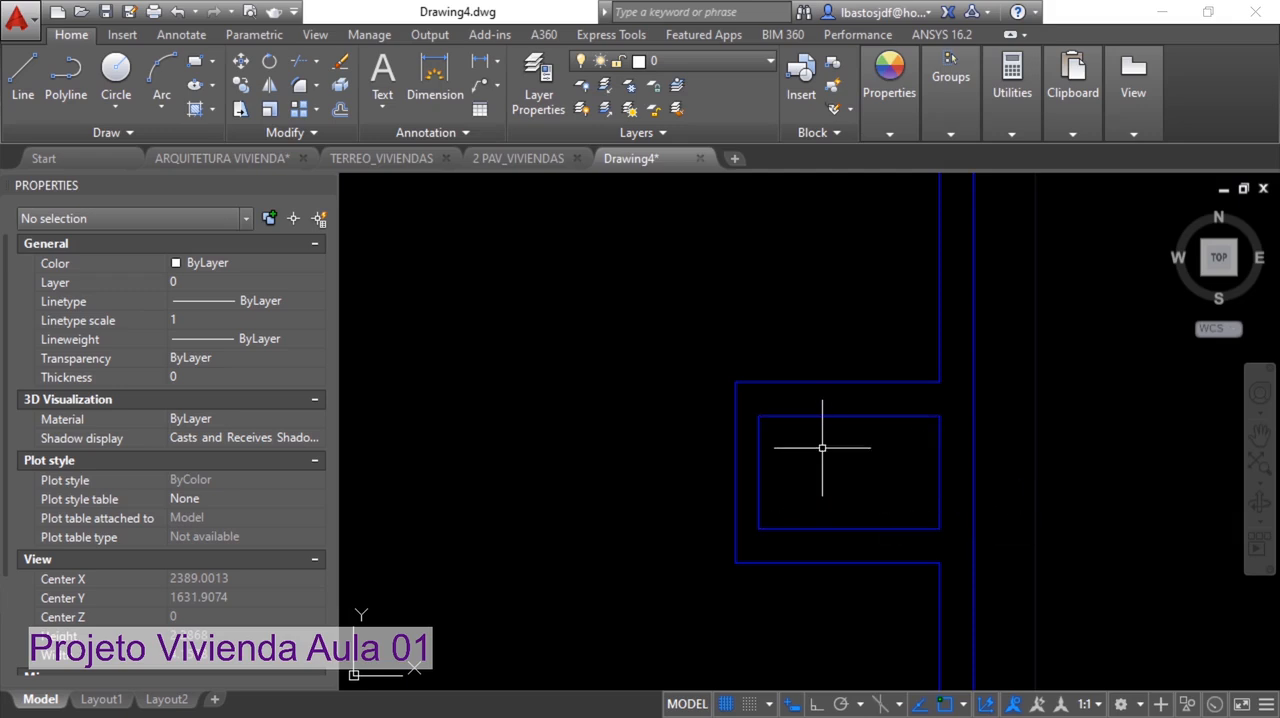
Select all the roof plan objects and assign them to layer 0
scroll(786, 440, down, 6)
middle_drag(670, 420, 814, 423)
scroll(708, 418, up, 6)
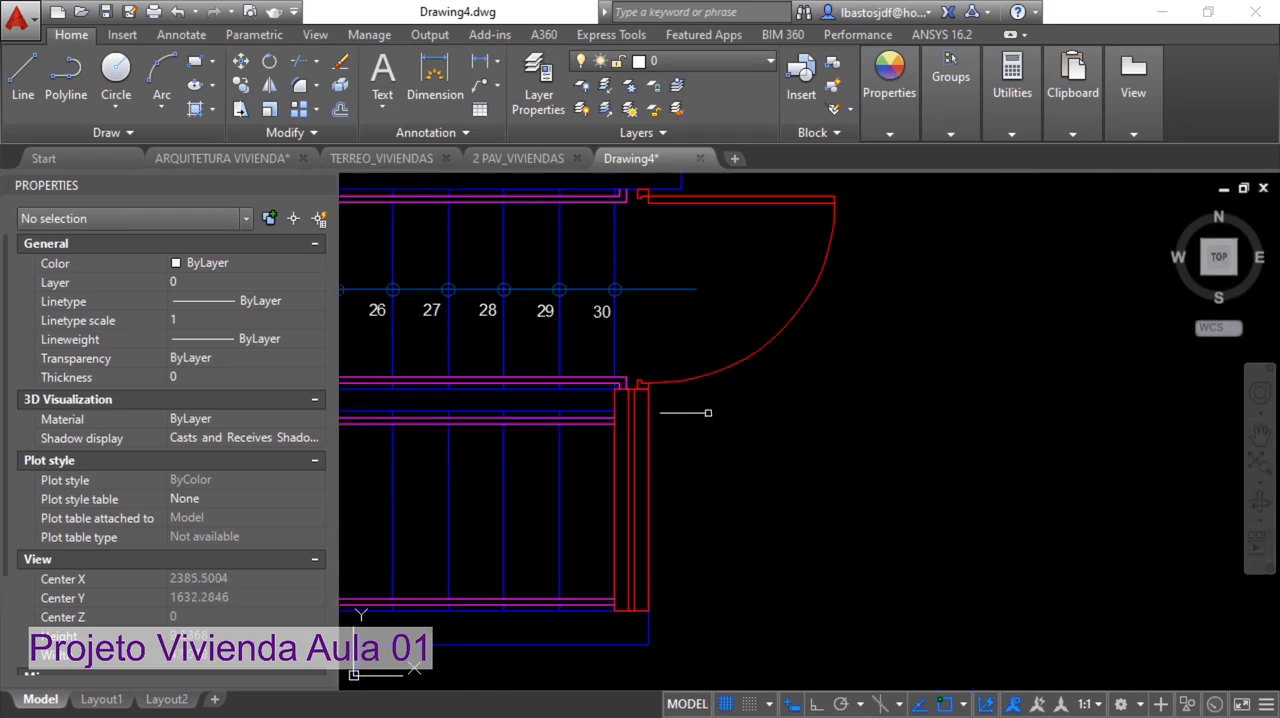
scroll(710, 406, down, 4)
scroll(694, 380, up, 3)
scroll(705, 383, down, 5)
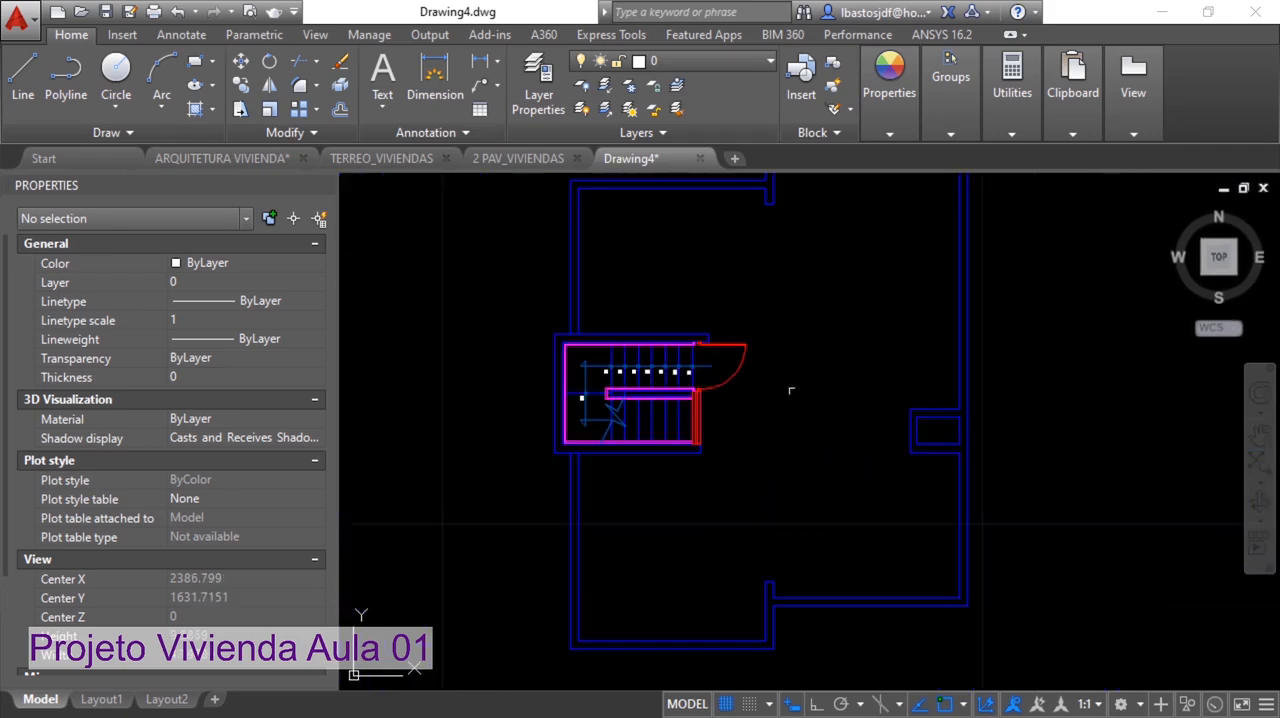
scroll(790, 388, down, 2)
middle_drag(795, 385, 722, 396)
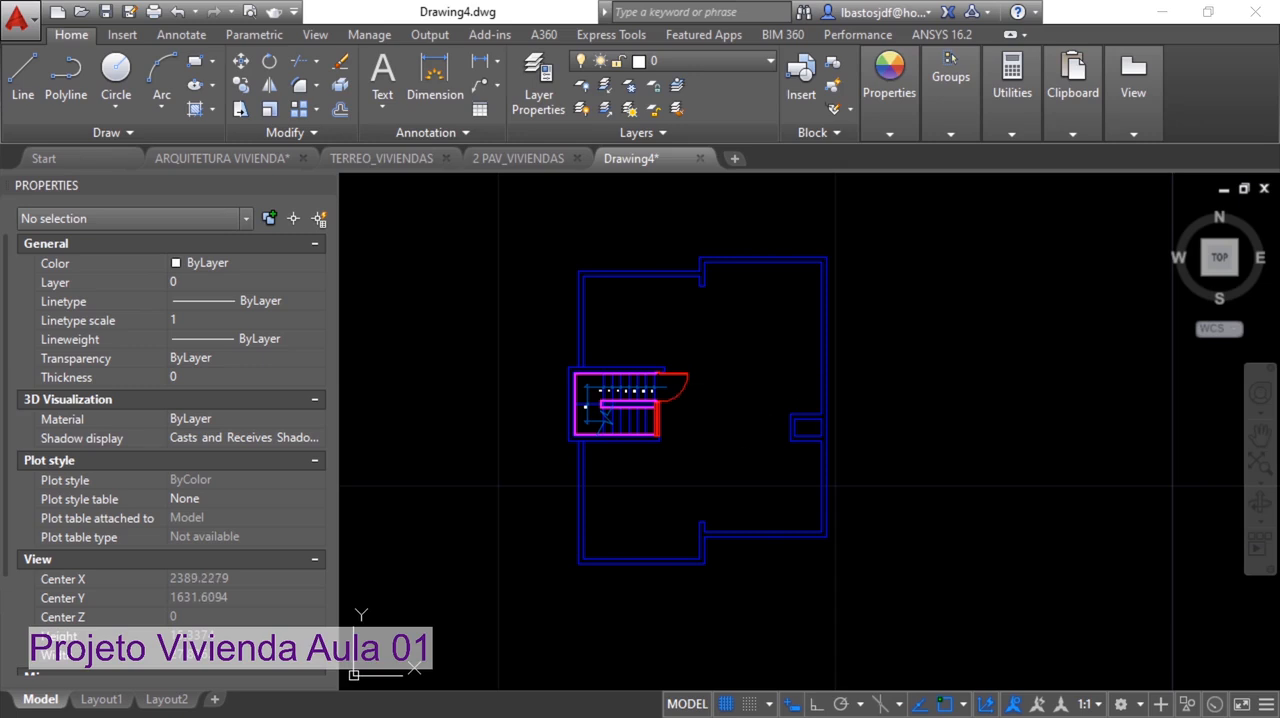
click(908, 615)
click(514, 225)
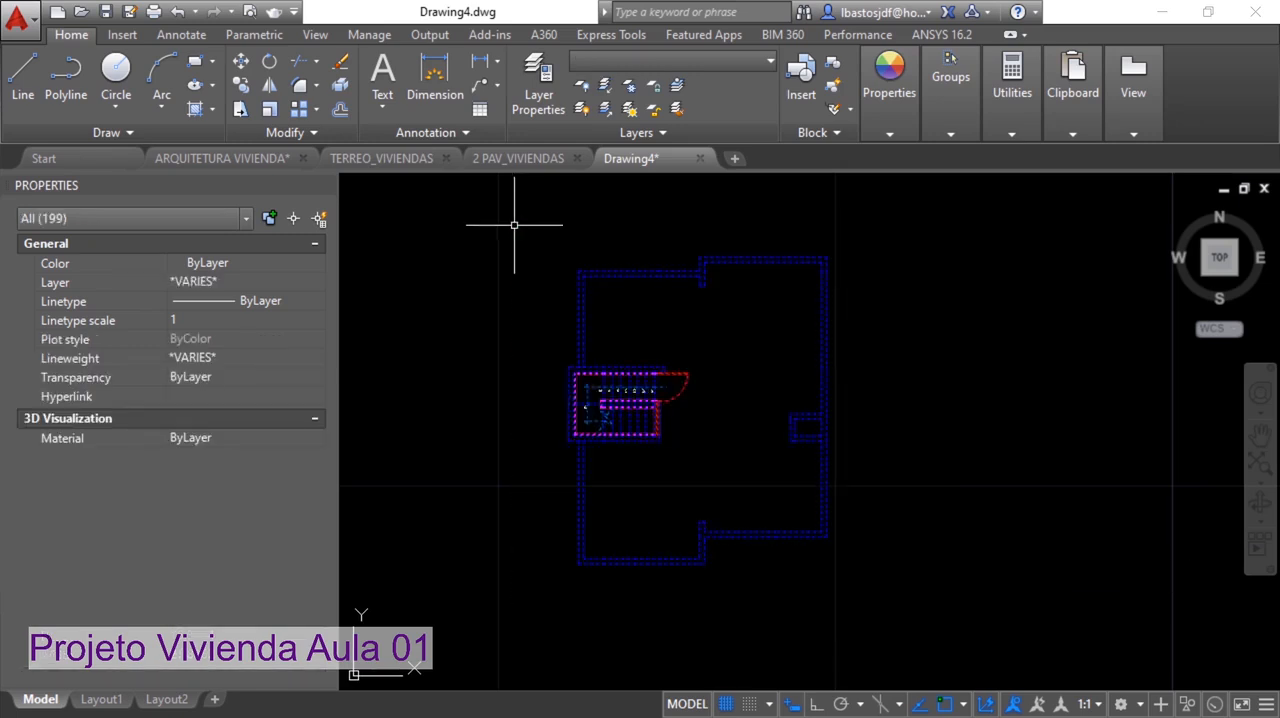
click(210, 283)
click(210, 299)
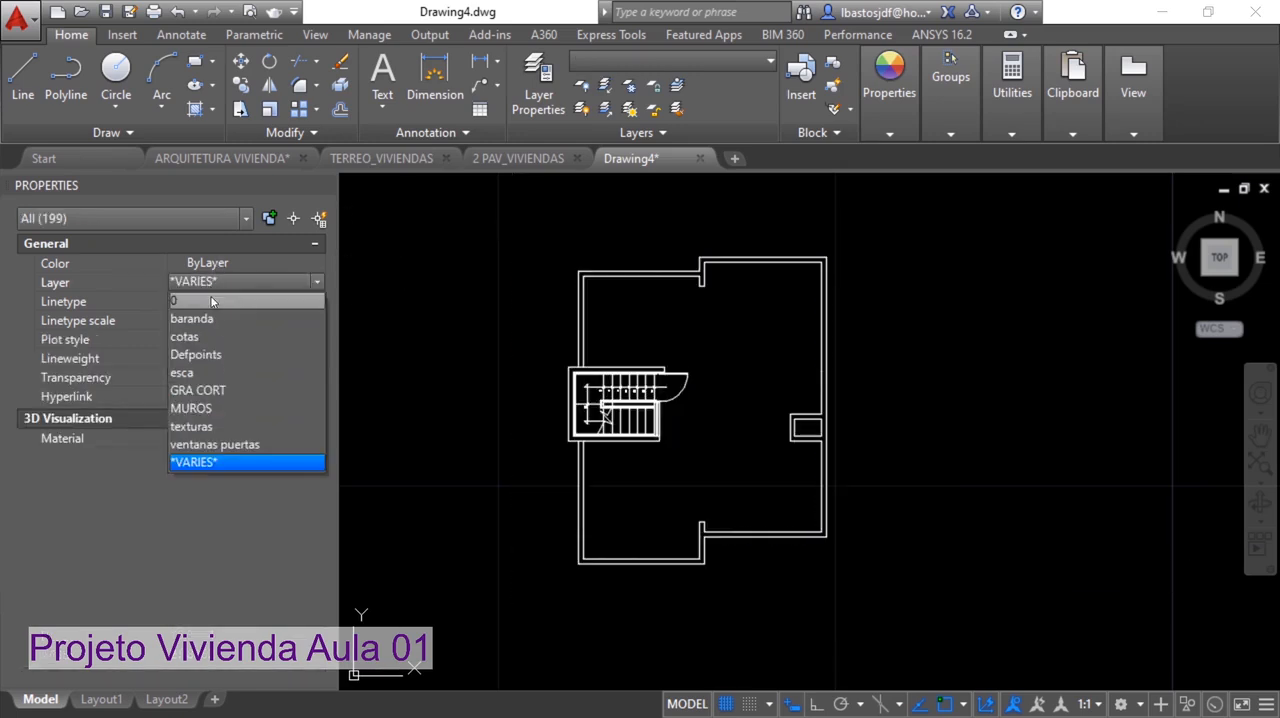
Check the colors used for the plans in the TERREO_VIVIENDAS and 2 PAV_VIVIENDAS drawings and return to the roof plan drawing
click(206, 264)
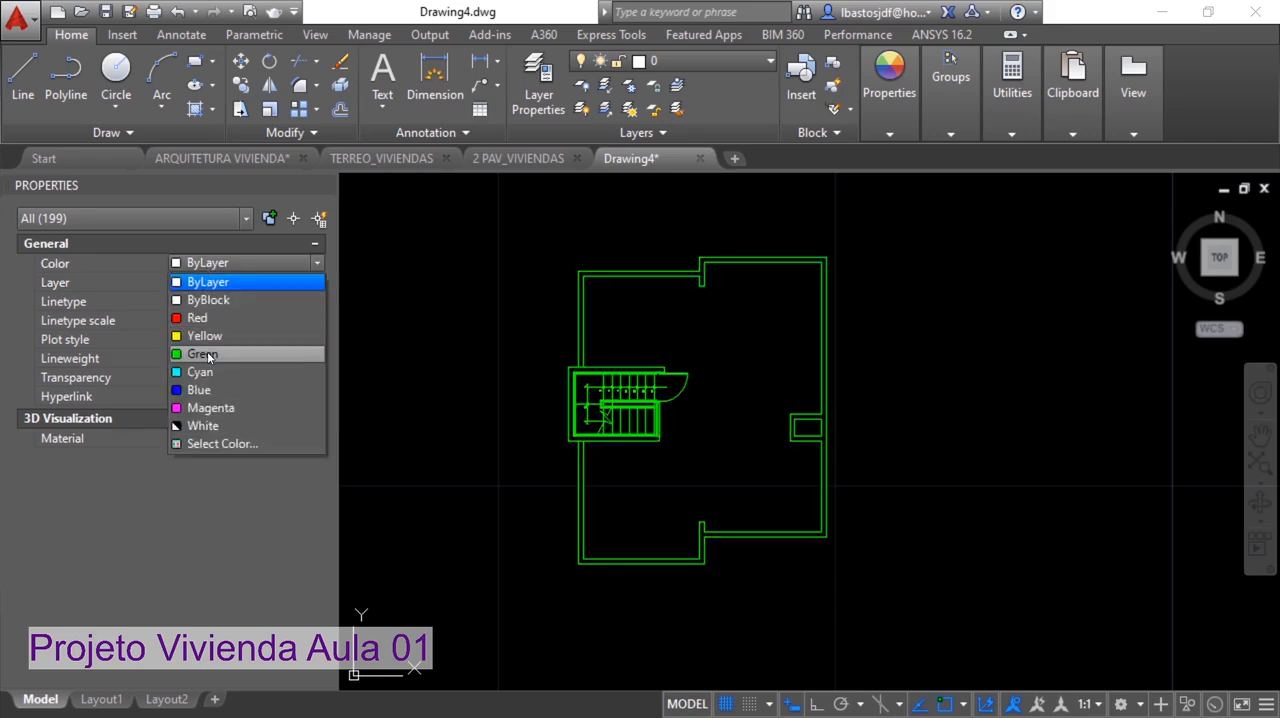
key(Escape)
click(381, 158)
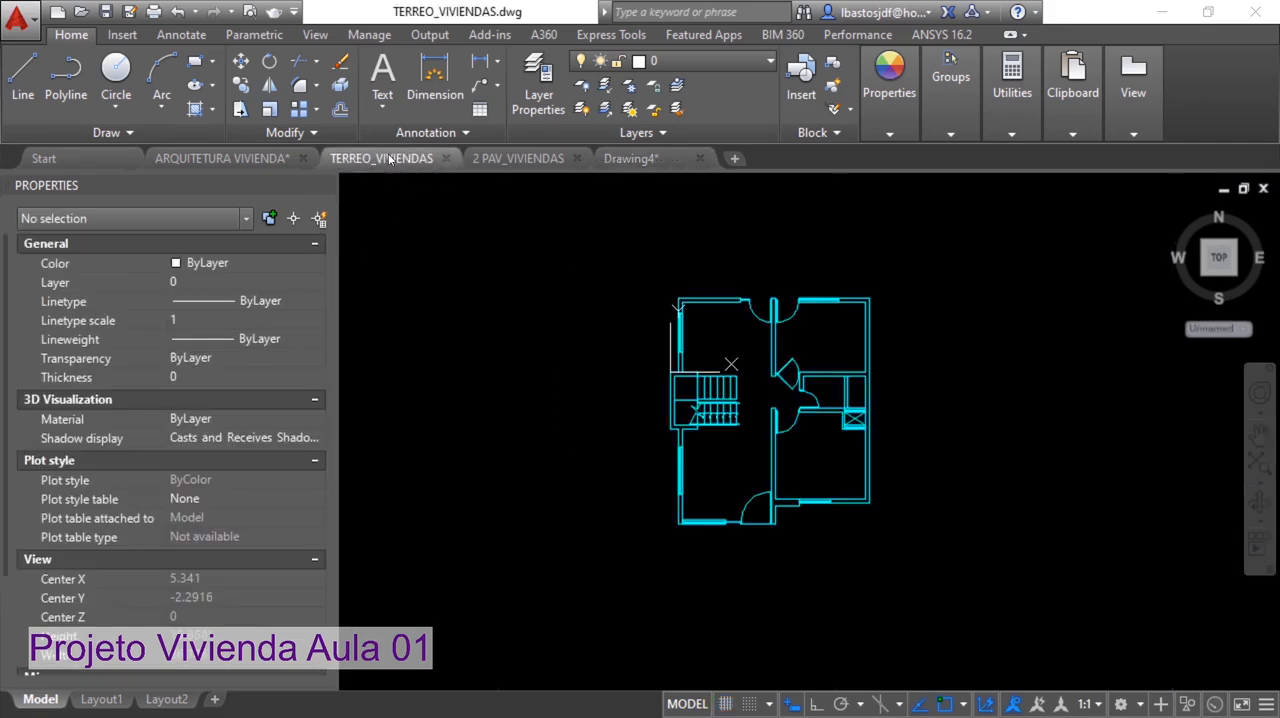
click(522, 160)
click(630, 158)
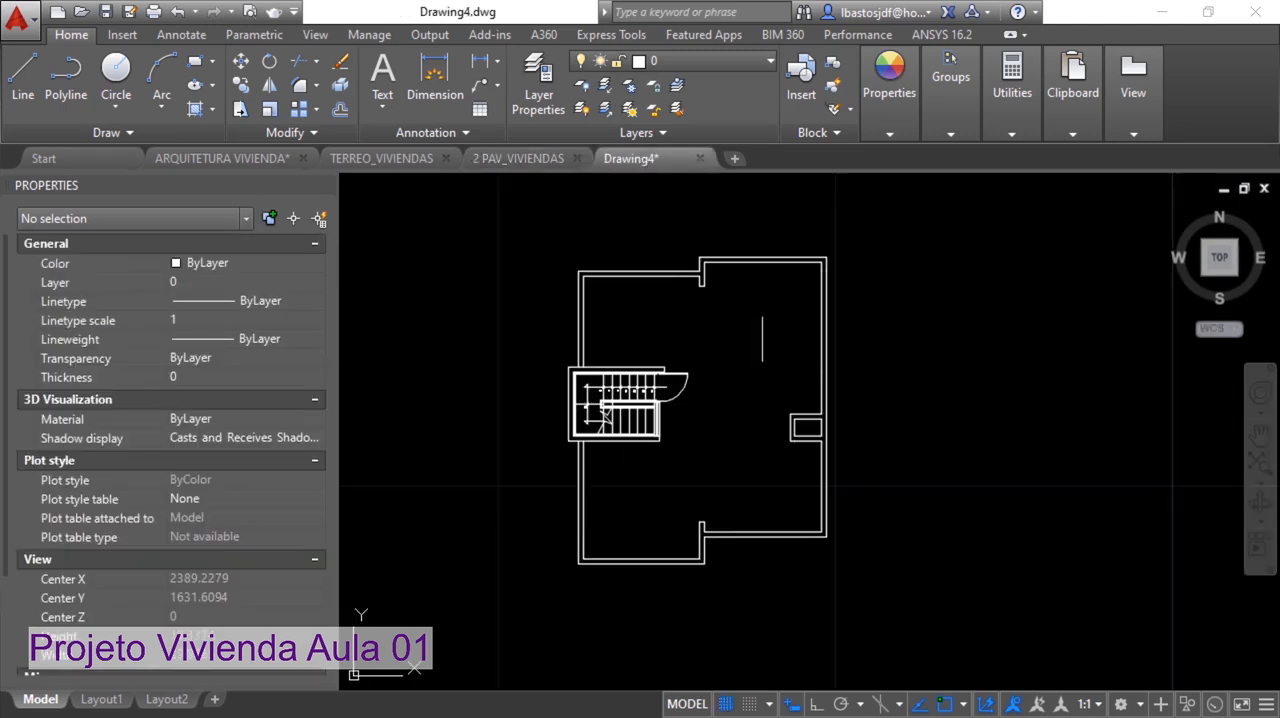
Set the color of all the roof plan objects to Green and clear the selection
click(889, 605)
click(494, 226)
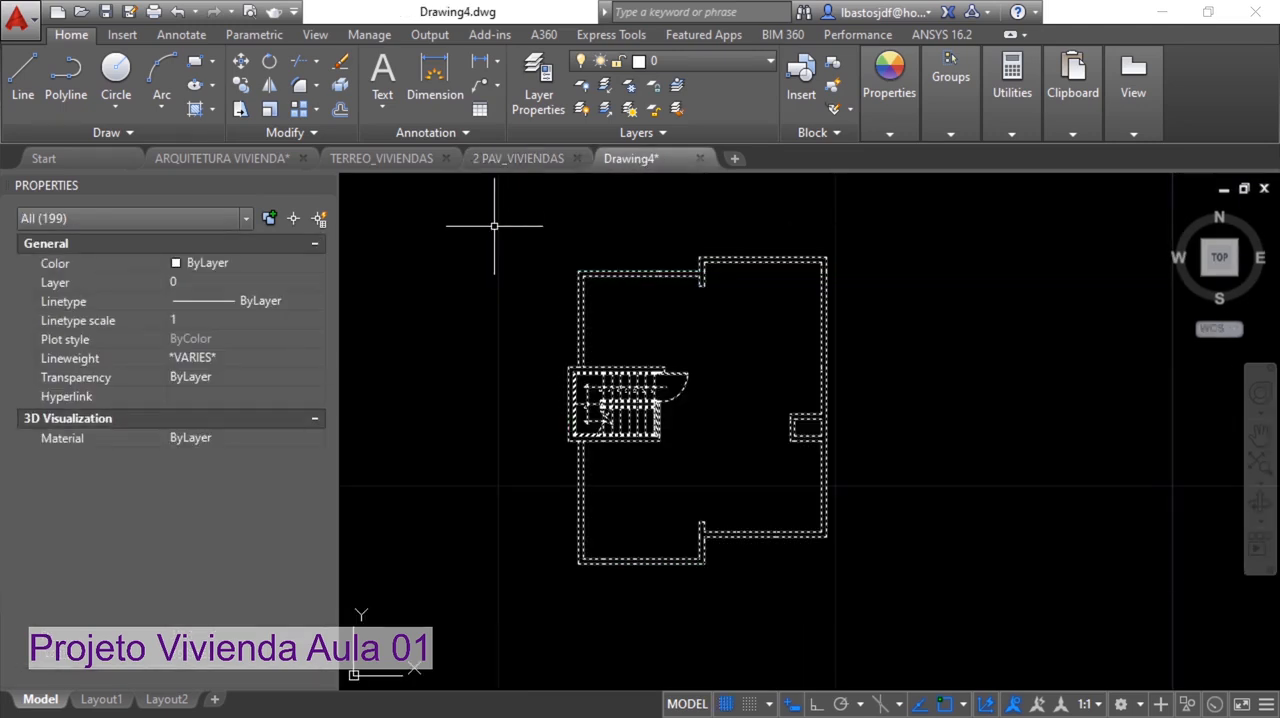
click(218, 264)
click(209, 354)
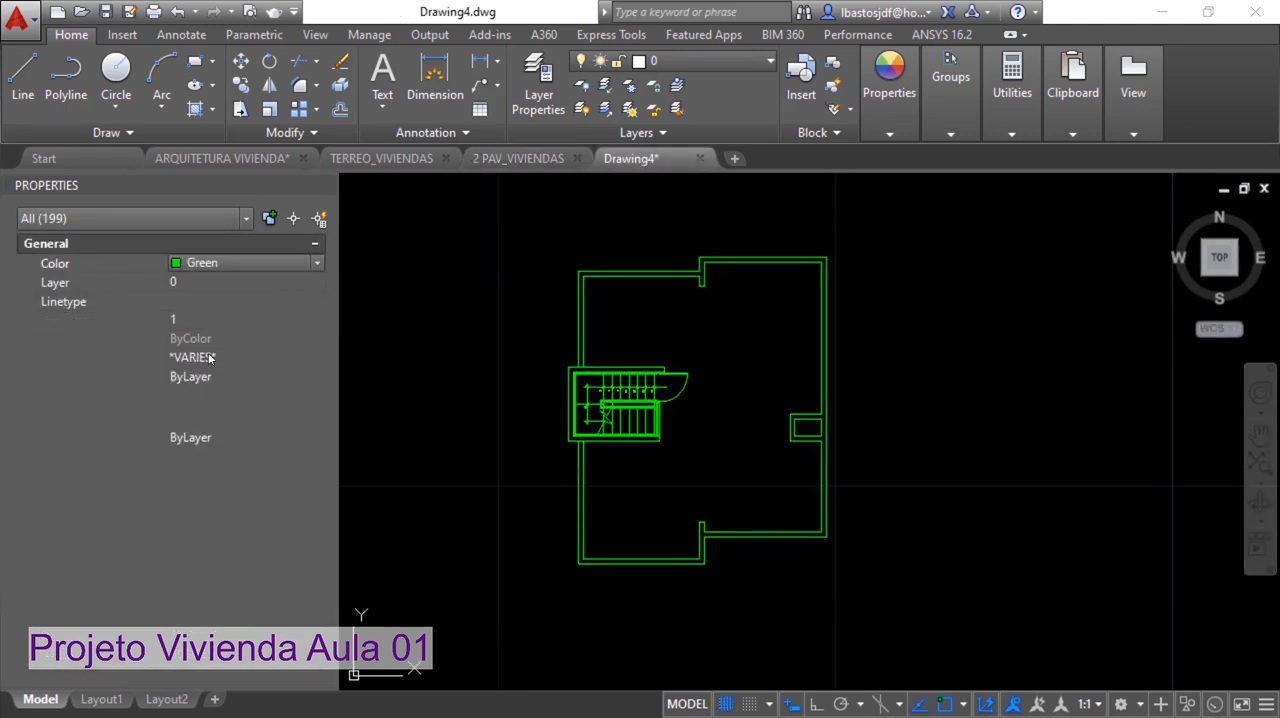
key(Escape)
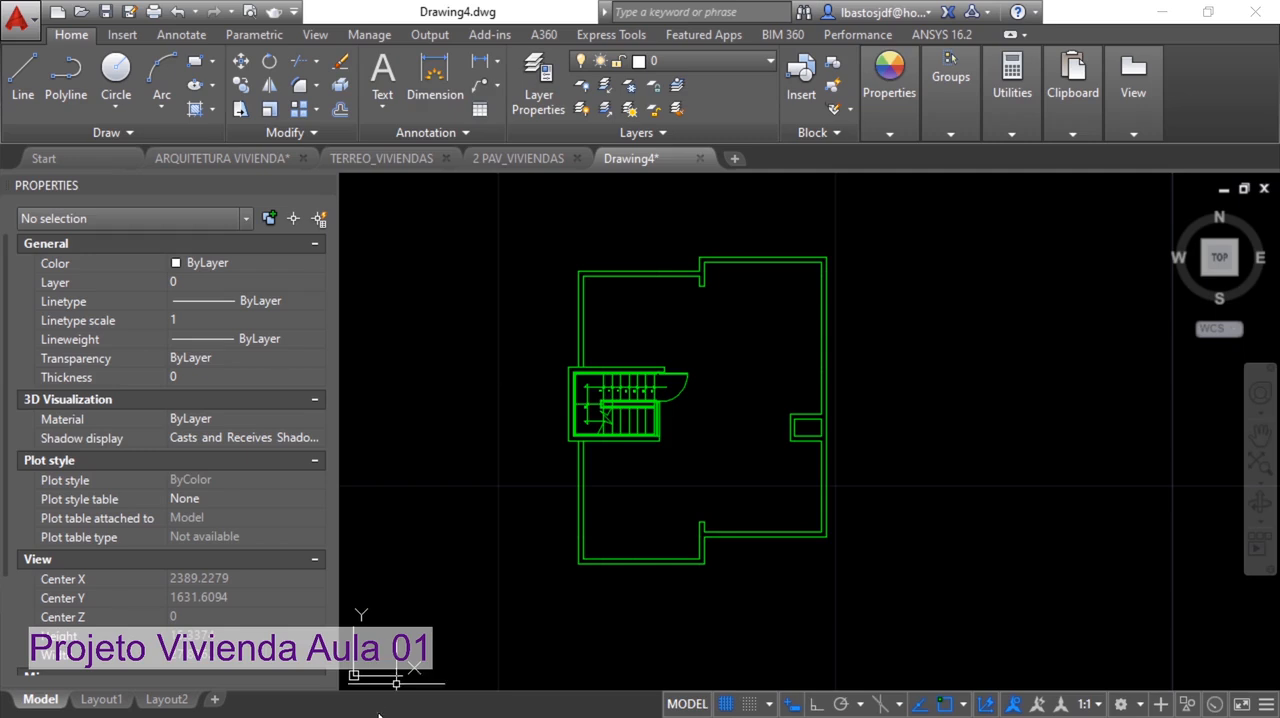
Move the UCS origin to the upper-left outer wall corner of the stairwell and turn off the grid
click(362, 668)
click(353, 676)
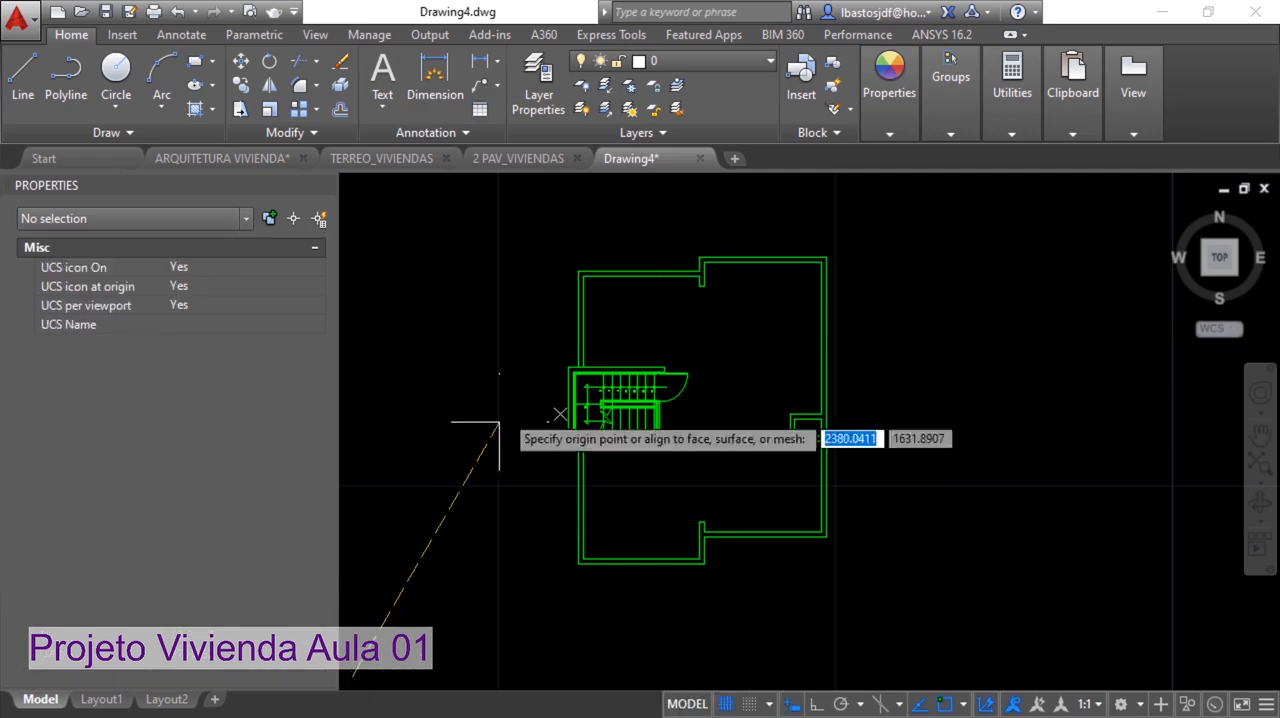
scroll(560, 380, up, 6)
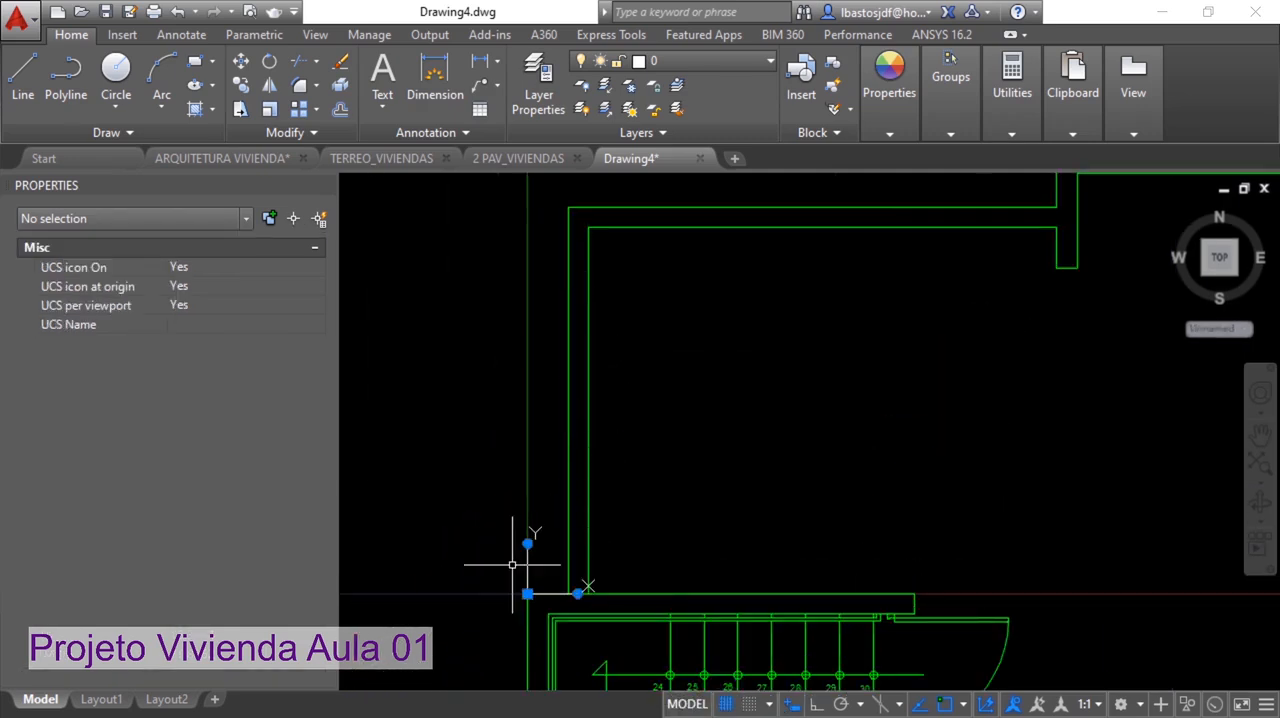
click(527, 594)
scroll(774, 374, down, 5)
middle_drag(810, 384, 755, 370)
key(F7)
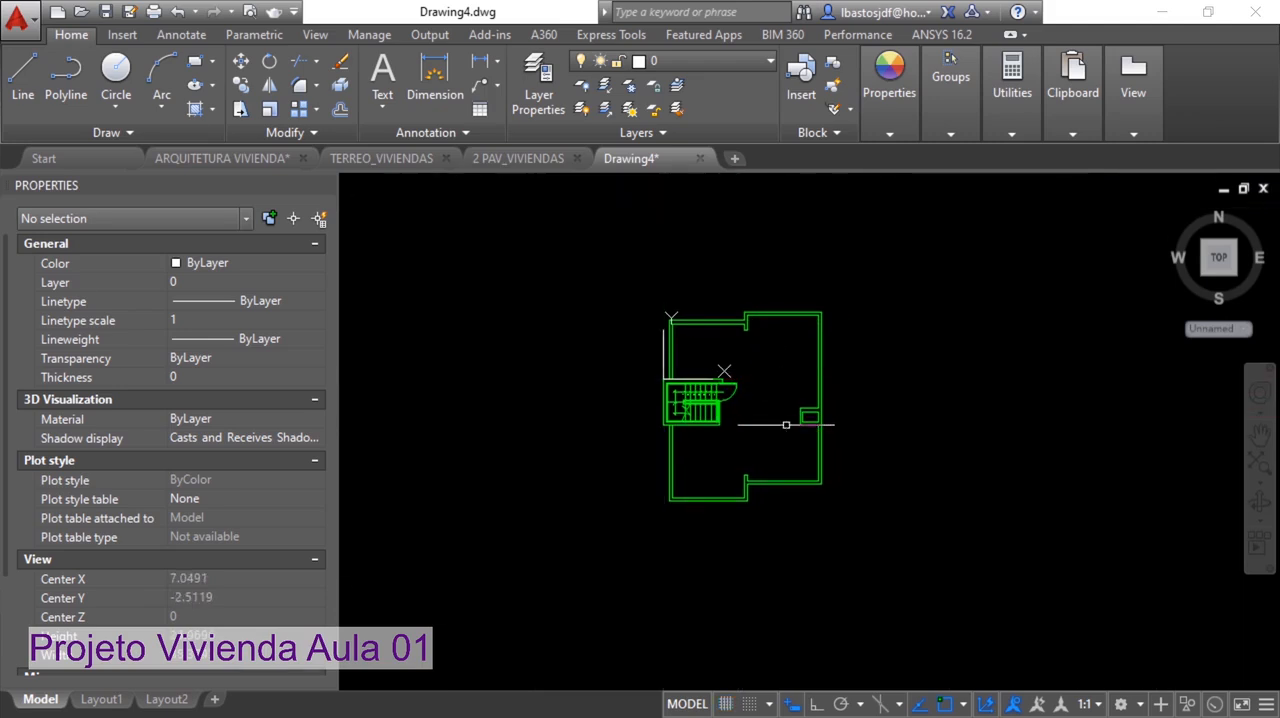
Purge all unused items from the roof plan drawing with PURGE
scroll(763, 423, up, 5)
scroll(765, 480, down, 3)
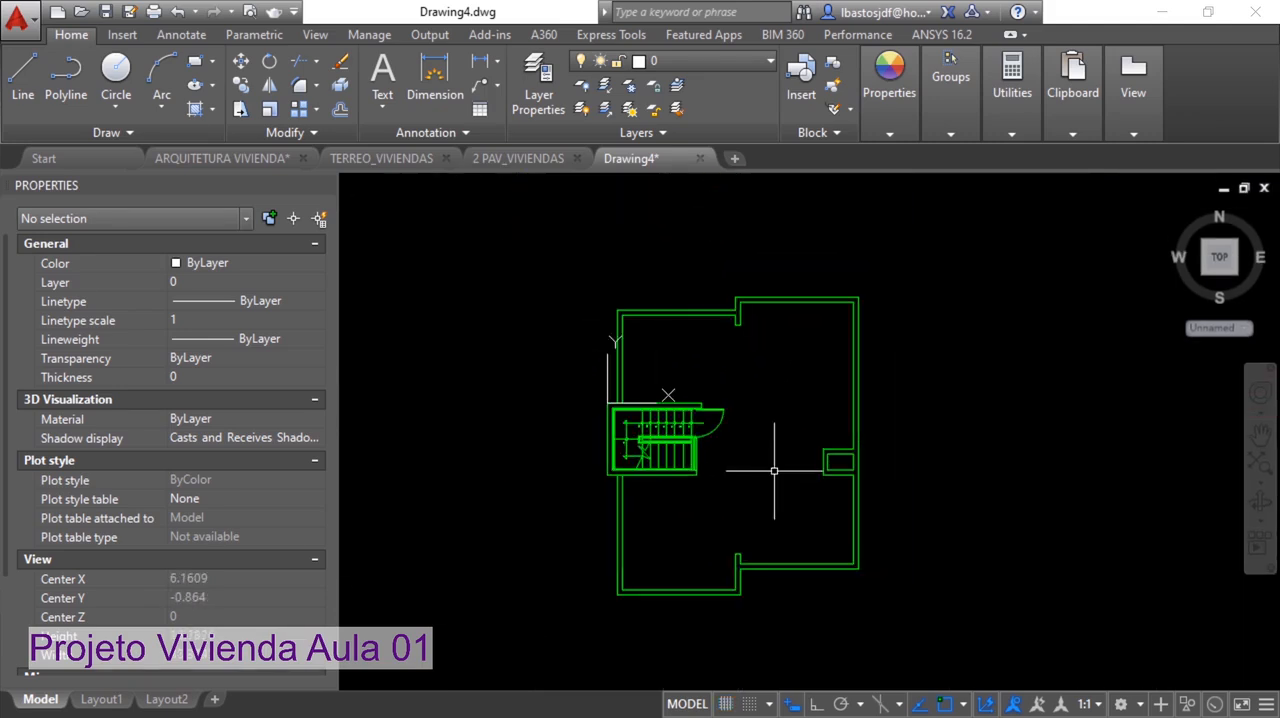
text(PUR)
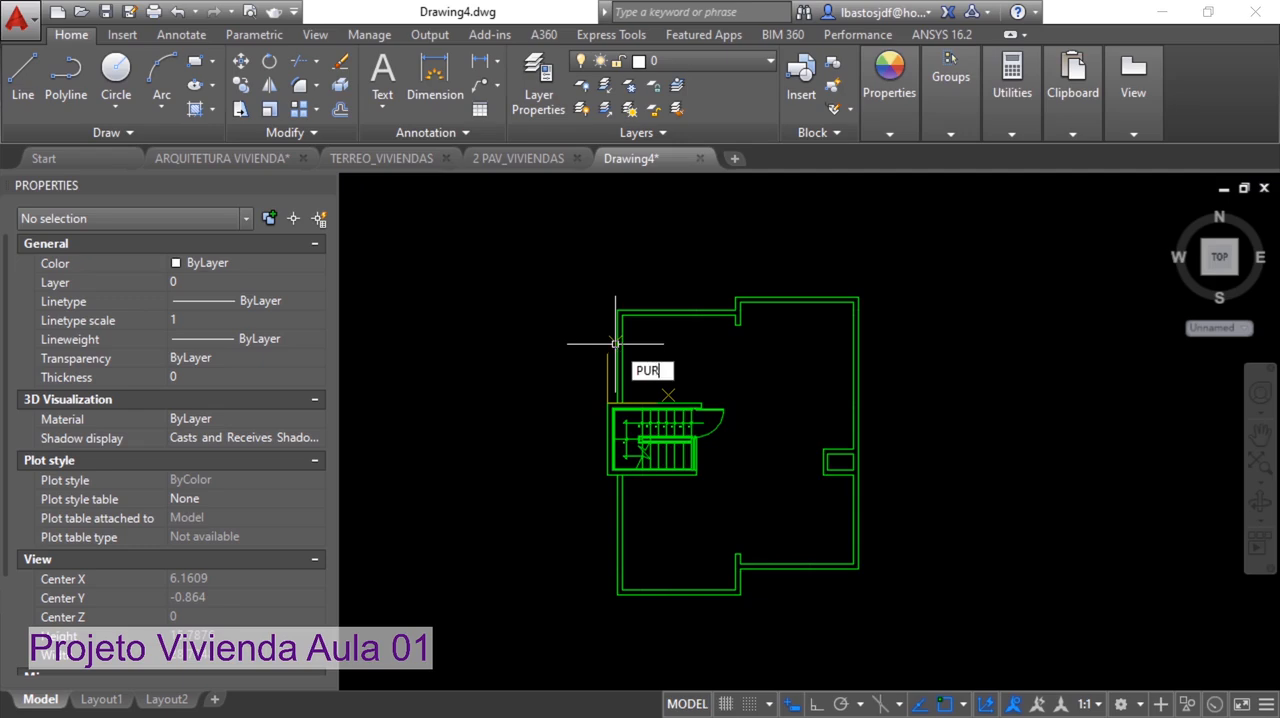
text(GE)
key(Return)
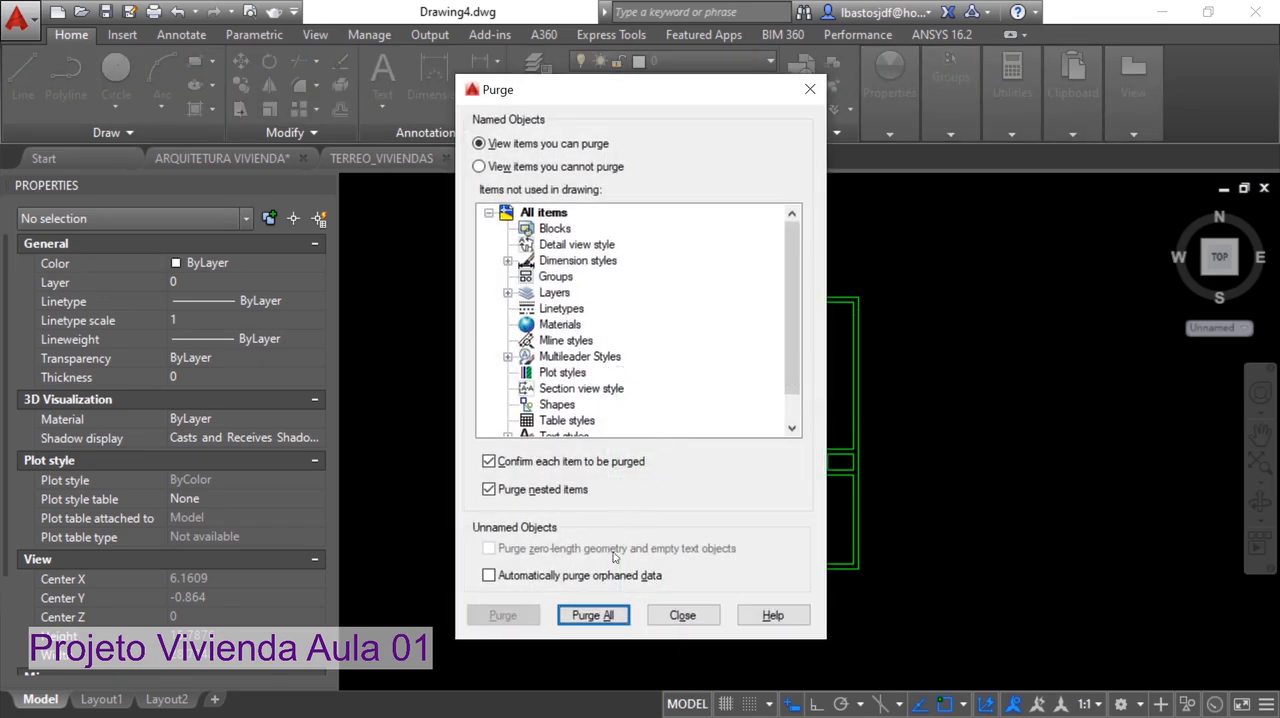
click(593, 616)
click(580, 357)
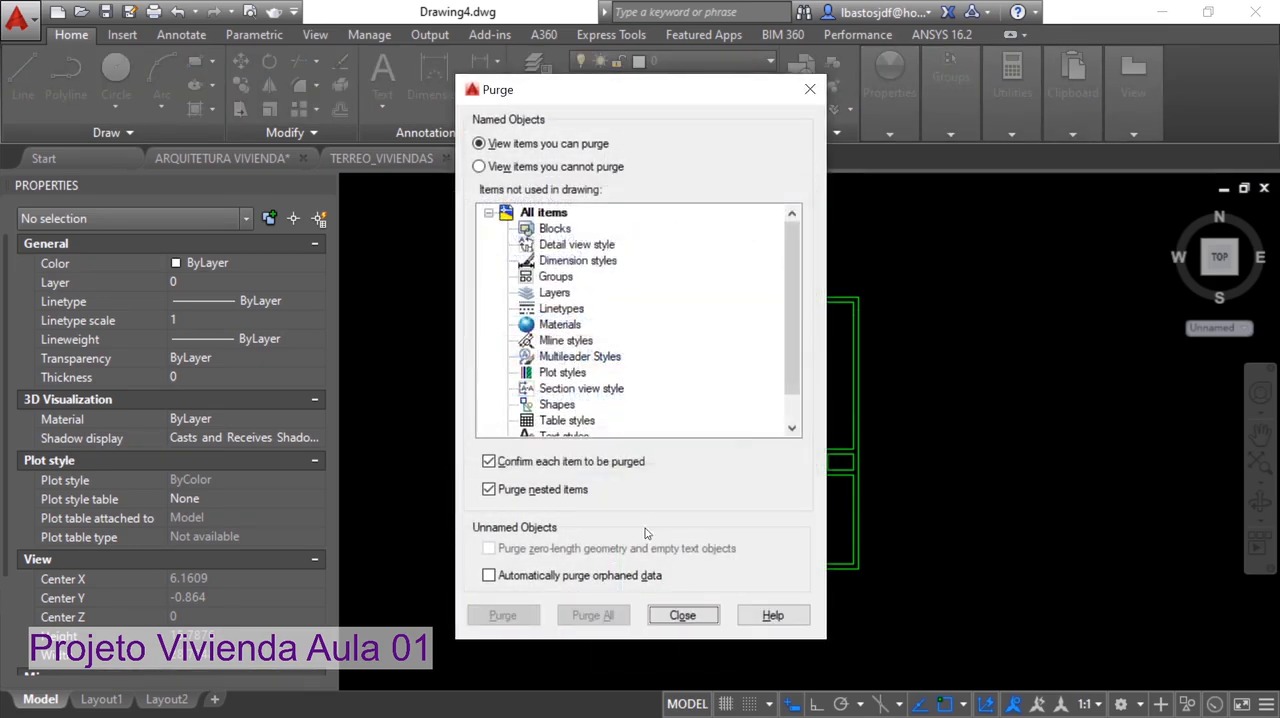
click(683, 615)
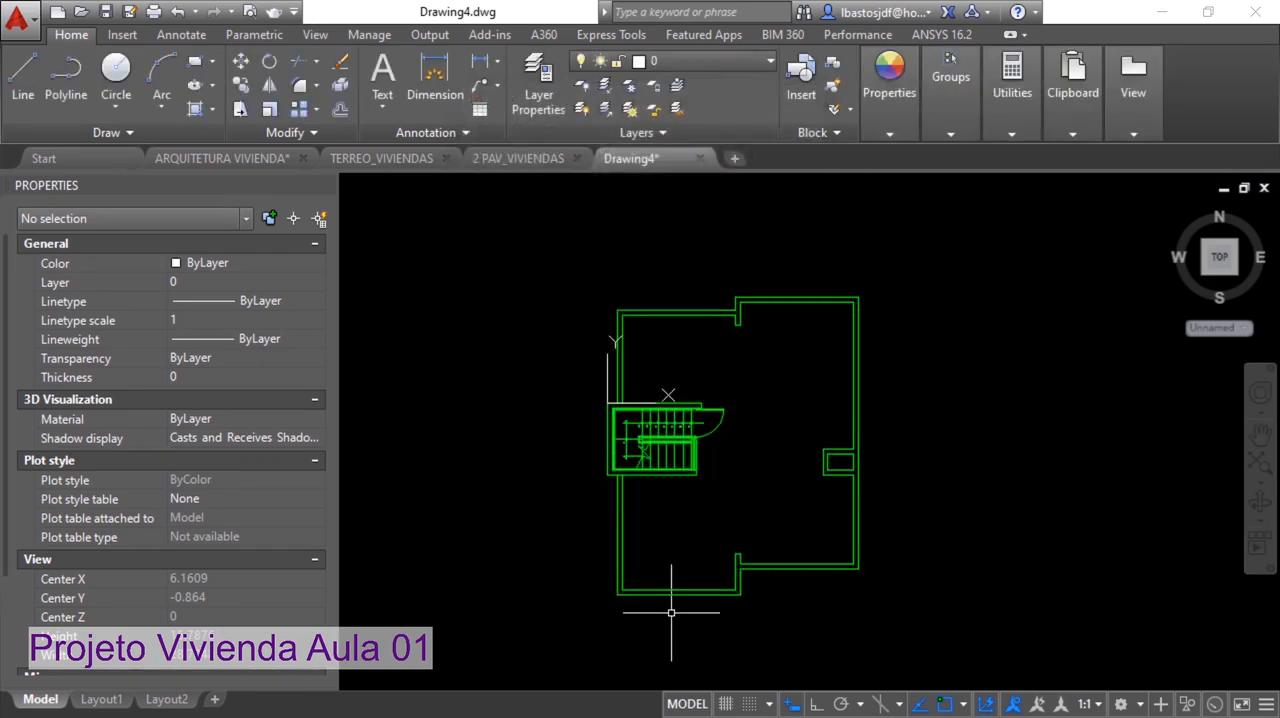
Save the drawing as COBERTURA_VIVIENDAS.dwg in the PROJETO VIVIENDA folder, basing the name on the TERREO_VIVIENDAS file
click(106, 12)
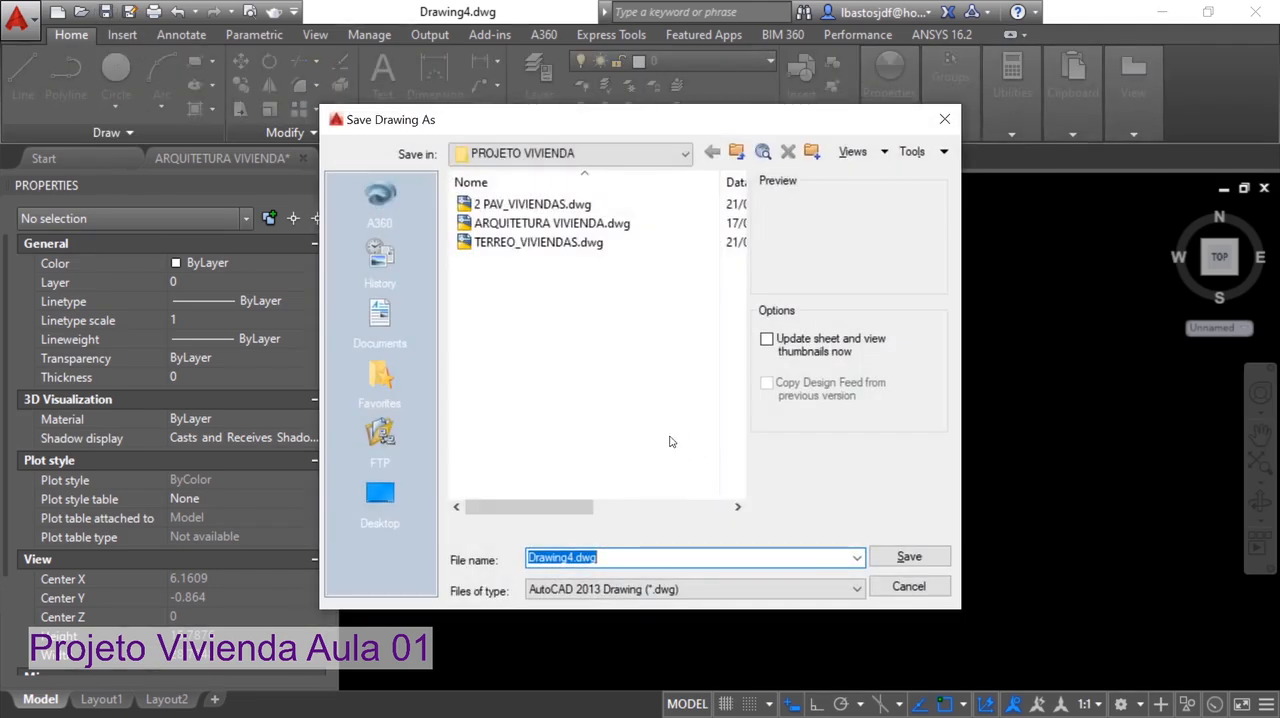
key(Escape)
click(17, 17)
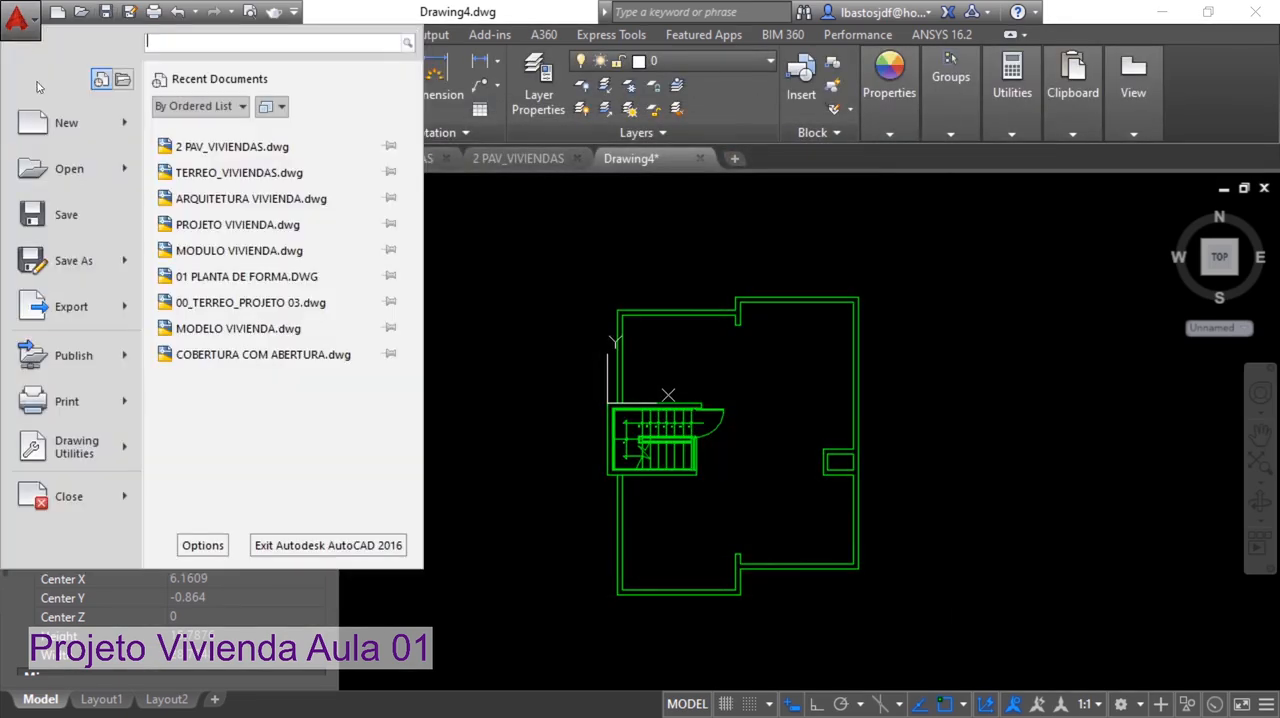
click(87, 260)
click(538, 242)
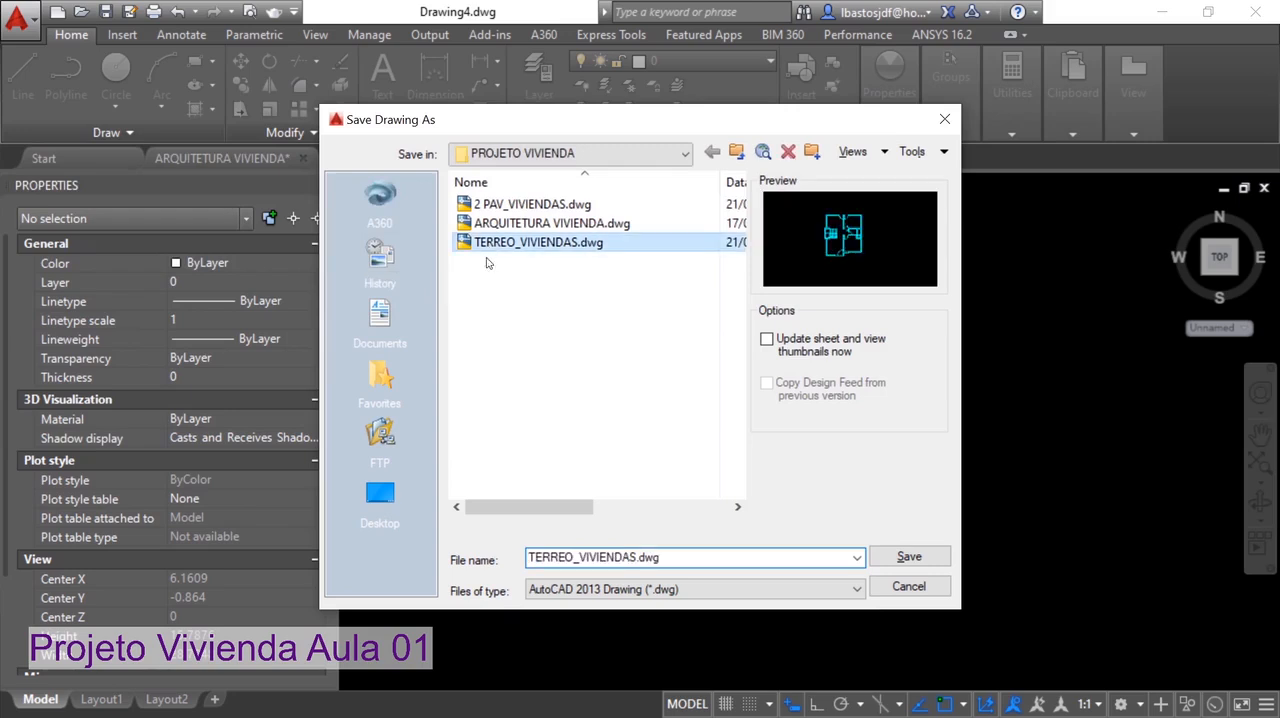
click(550, 558)
drag(575, 558, 549, 560)
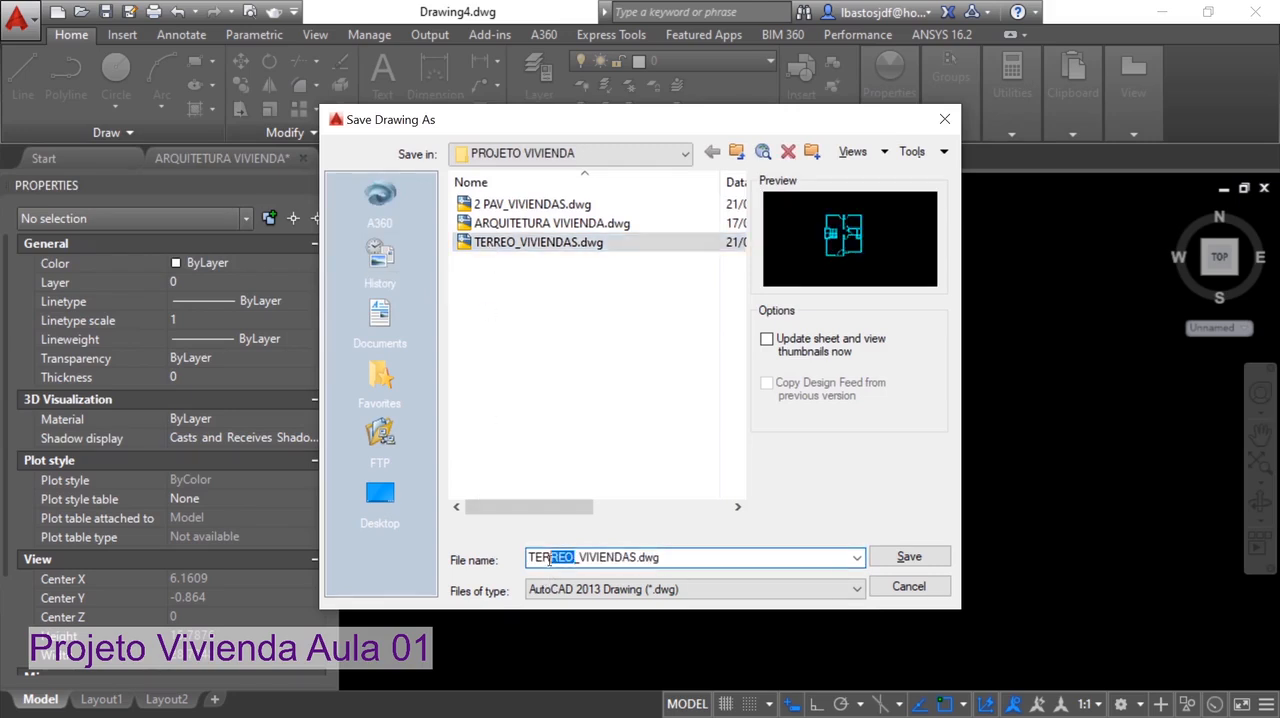
text(COBERTURA)
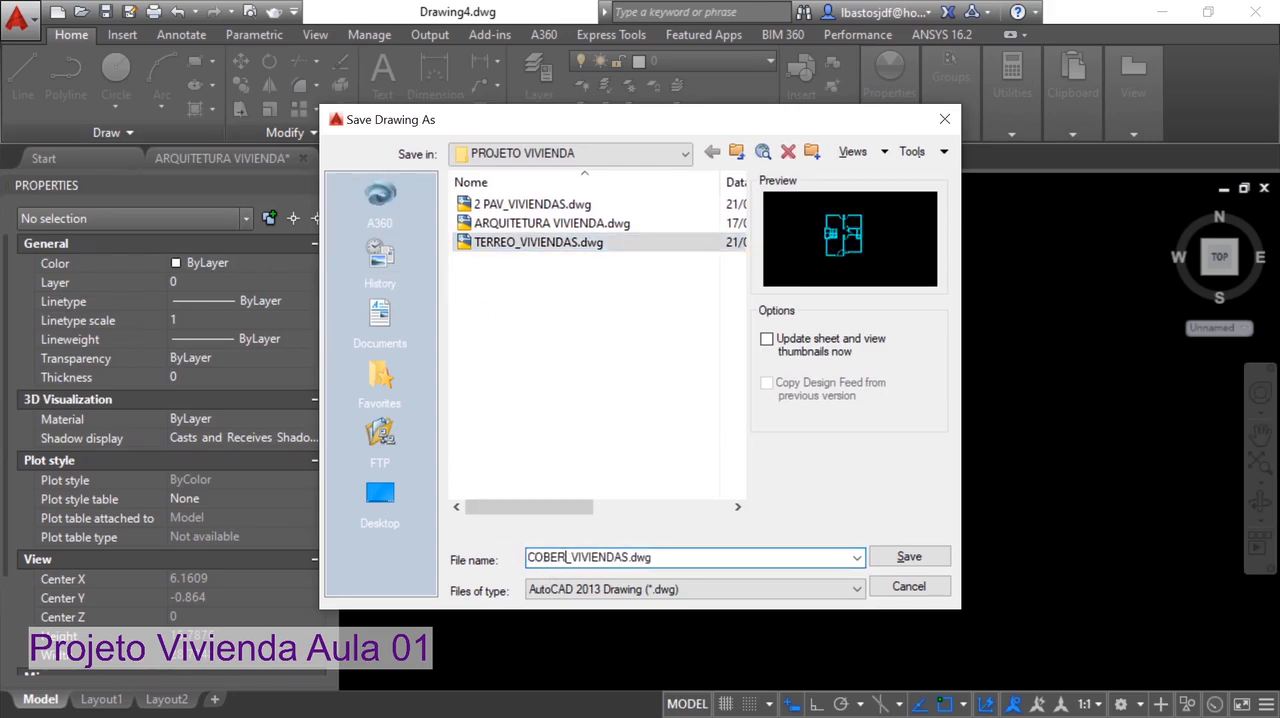
click(907, 556)
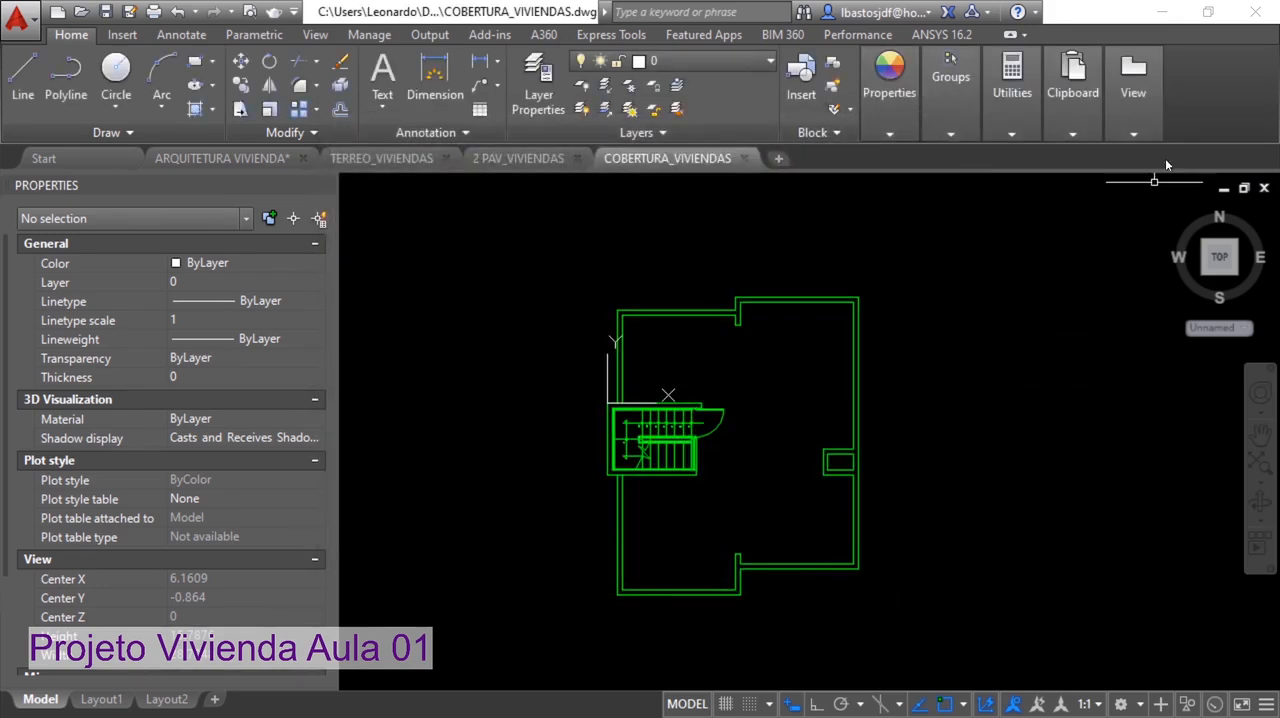
Switch to the desktop and open the PROJETO VIVIENDA folder inside PROJETOS CURSO DE ATUALIZAÇÃO in File Explorer
click(1158, 13)
double_click(645, 300)
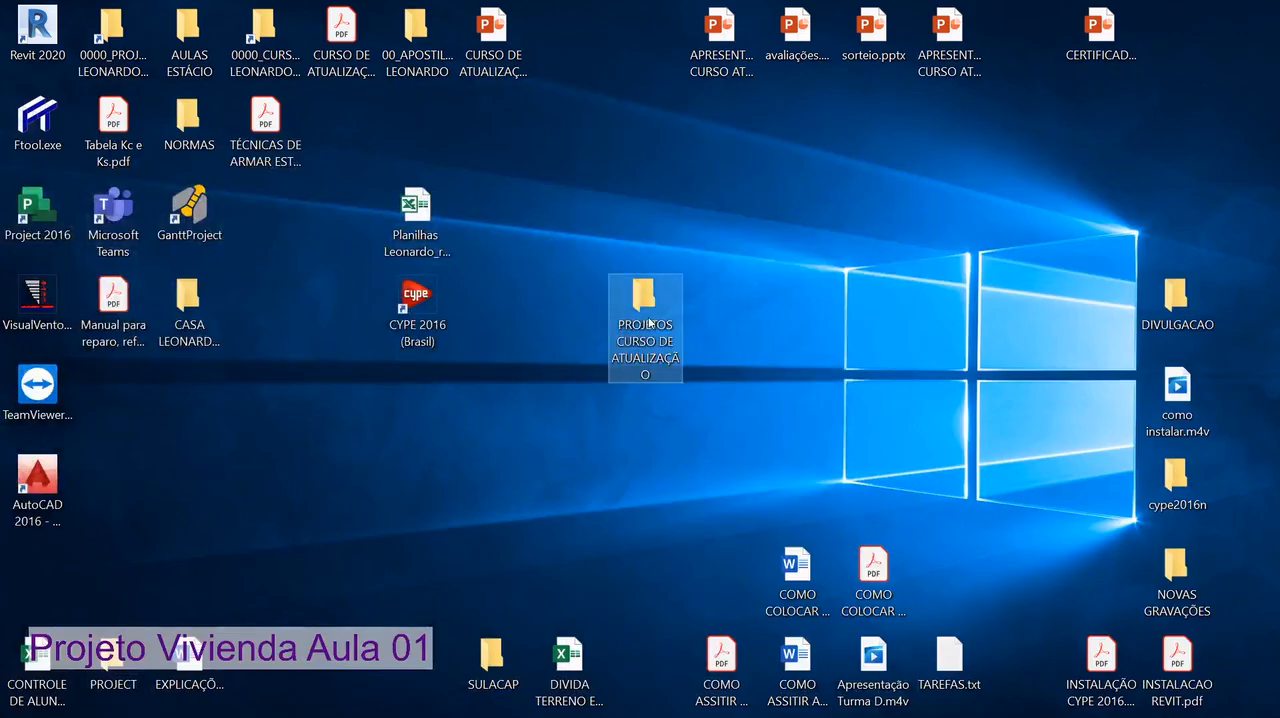
click(338, 515)
double_click(338, 515)
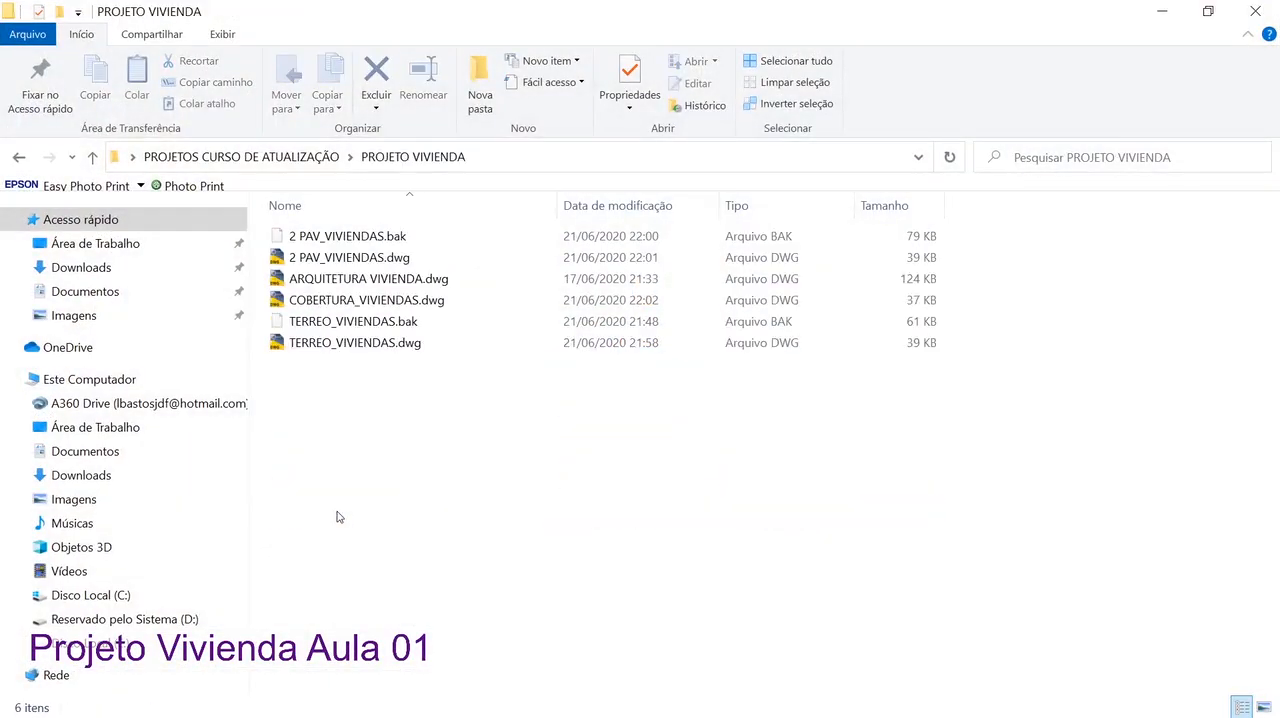
Delete the backup files TERREO_VIVIENDAS.bak and 2 PAV_VIVIENDAS.bak from the project folder
click(368, 321)
key(Delete)
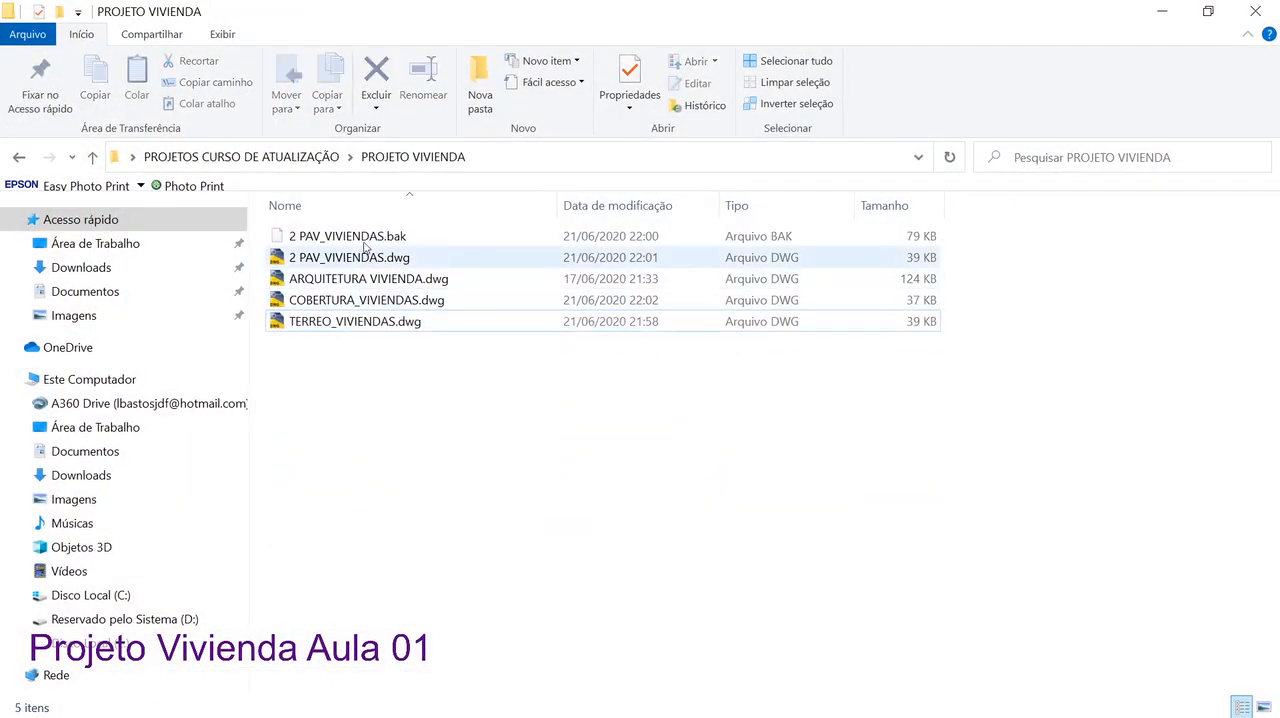
click(366, 236)
key(Delete)
Try to rename ARQUITETURA VIVIENDA.dwg as 0_ARQUITETURA VIVIENDA.dwg in the project folder
click(386, 260)
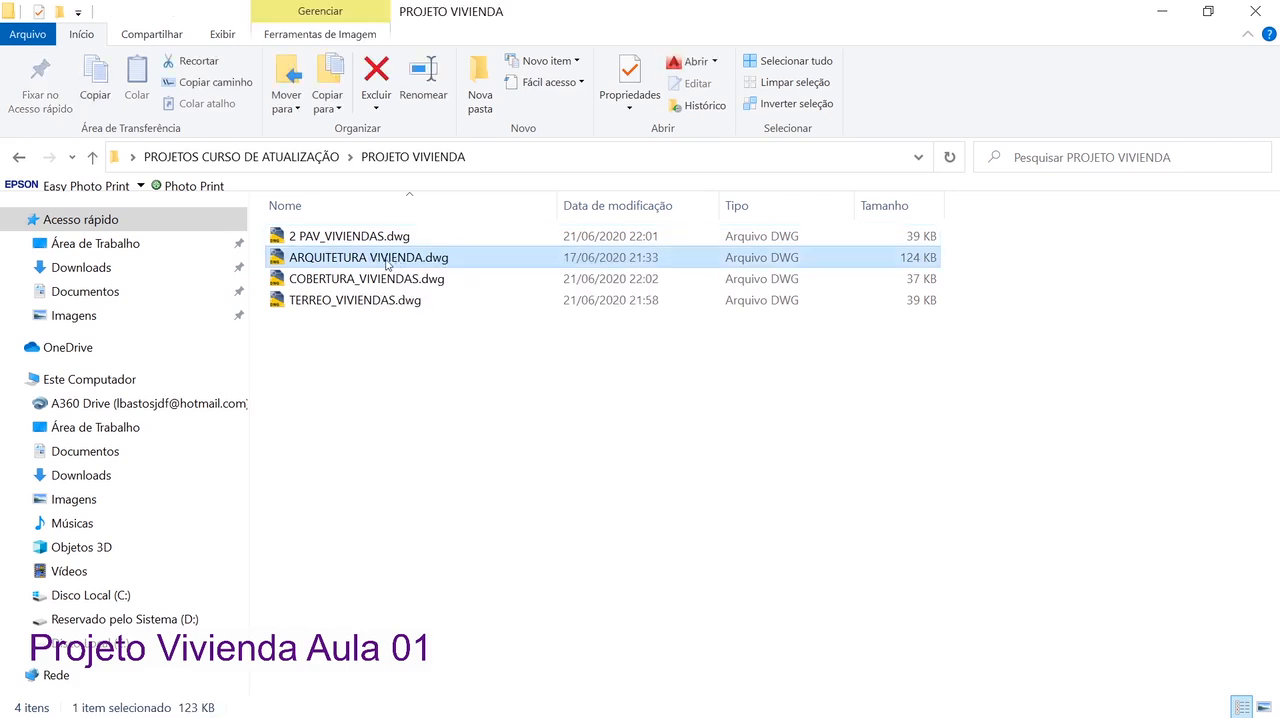
right_click(308, 265)
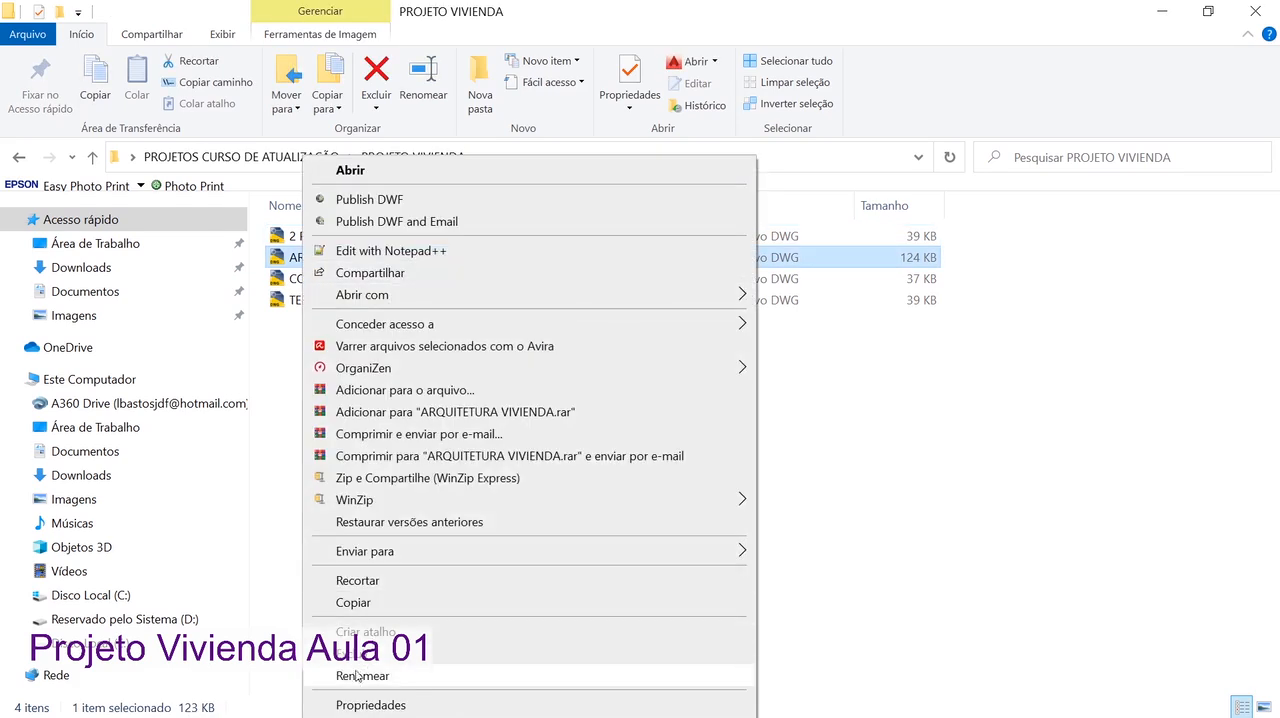
click(362, 675)
click(335, 257)
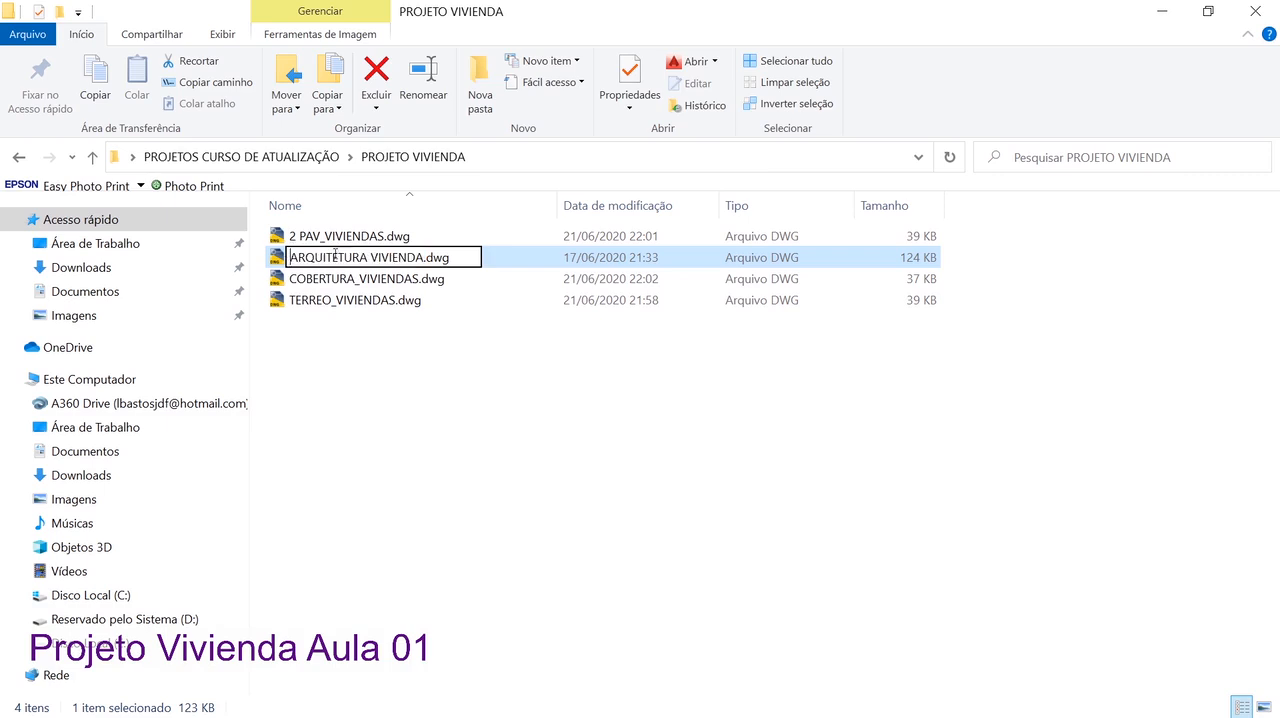
text(-)
key(BackSpace)
key(BackSpace)
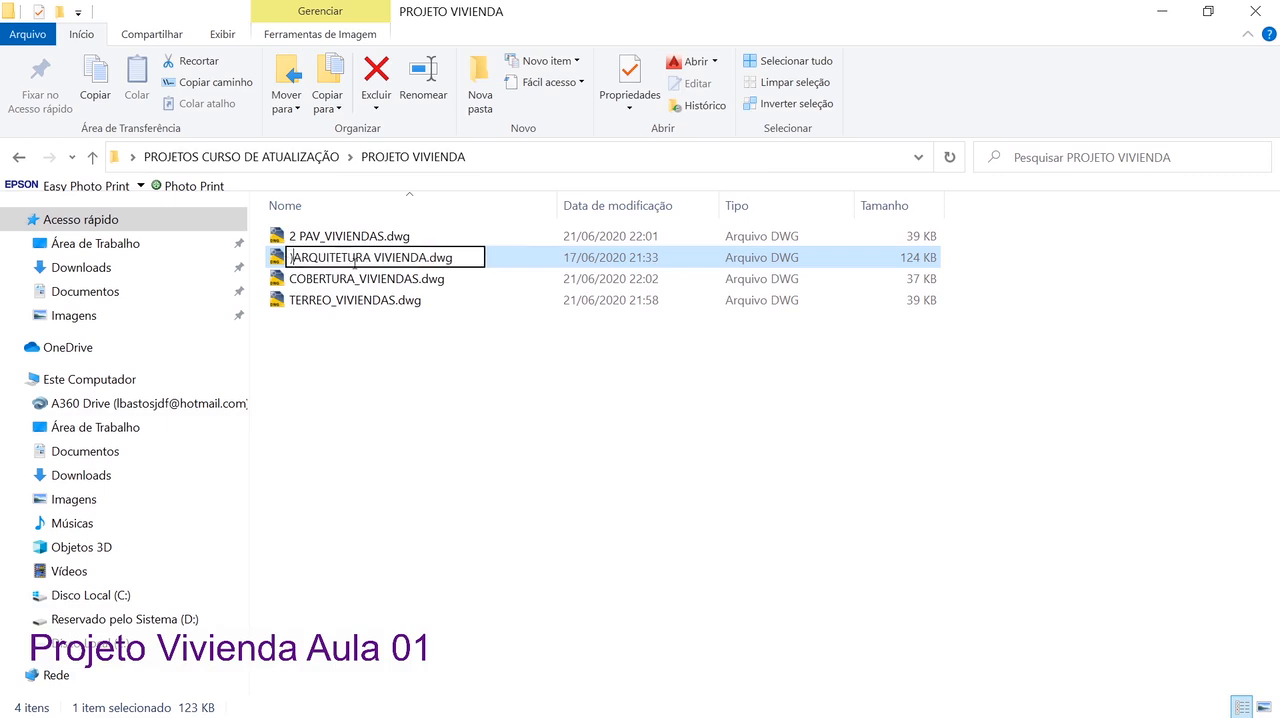
text(0_)
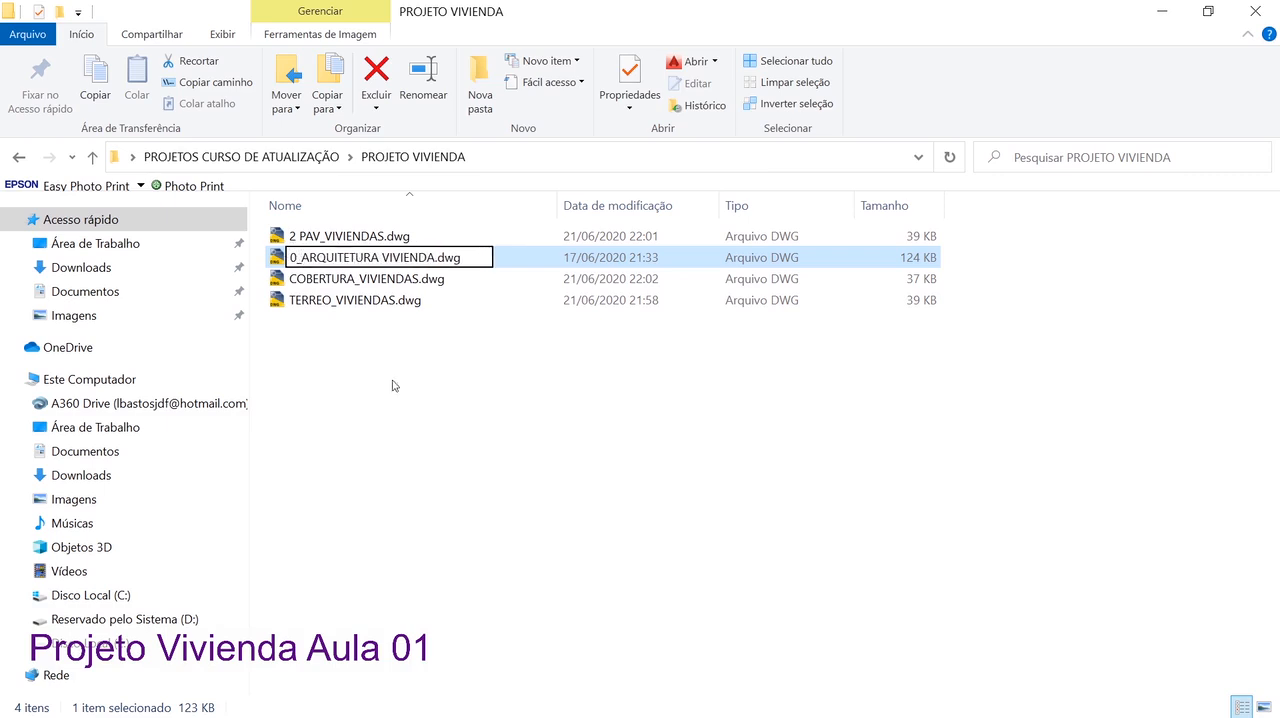
key(Return)
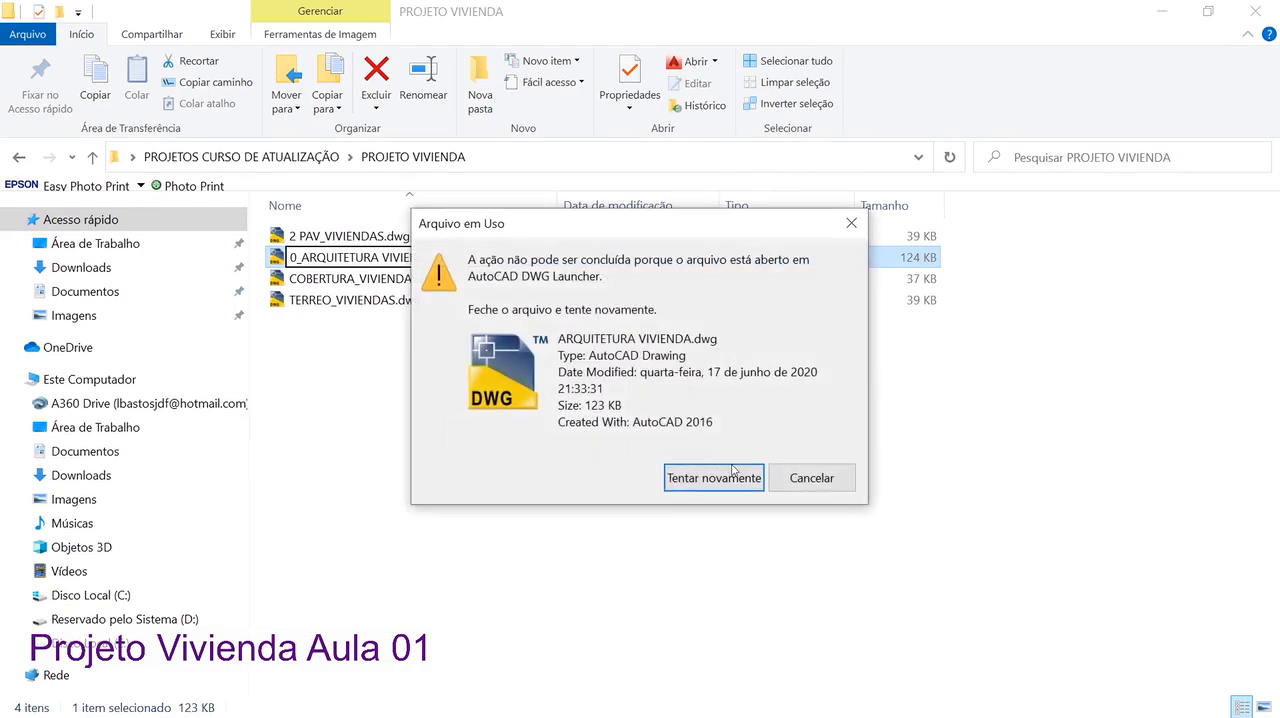
click(692, 487)
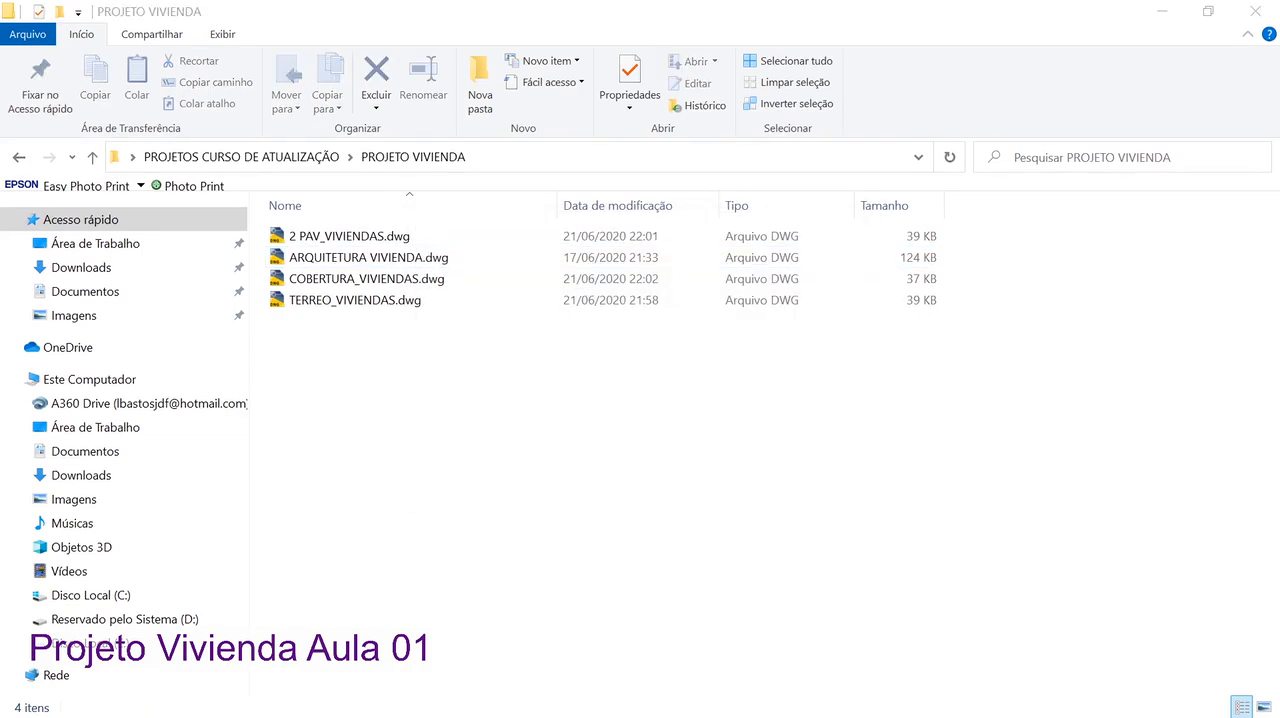
Switch to AutoCAD, close the ARQUITETURA VIVIENDA drawing with its changes saved, and return to the project folder
key(alt+Tab)
click(291, 183)
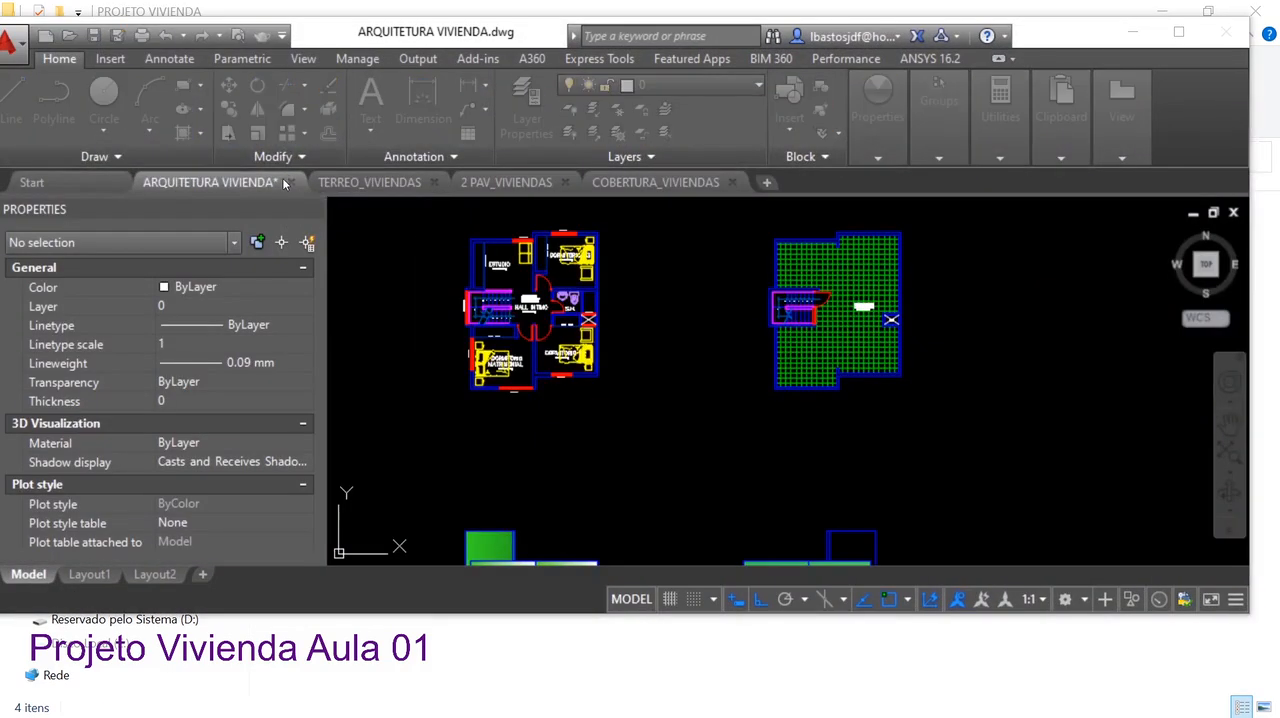
click(600, 373)
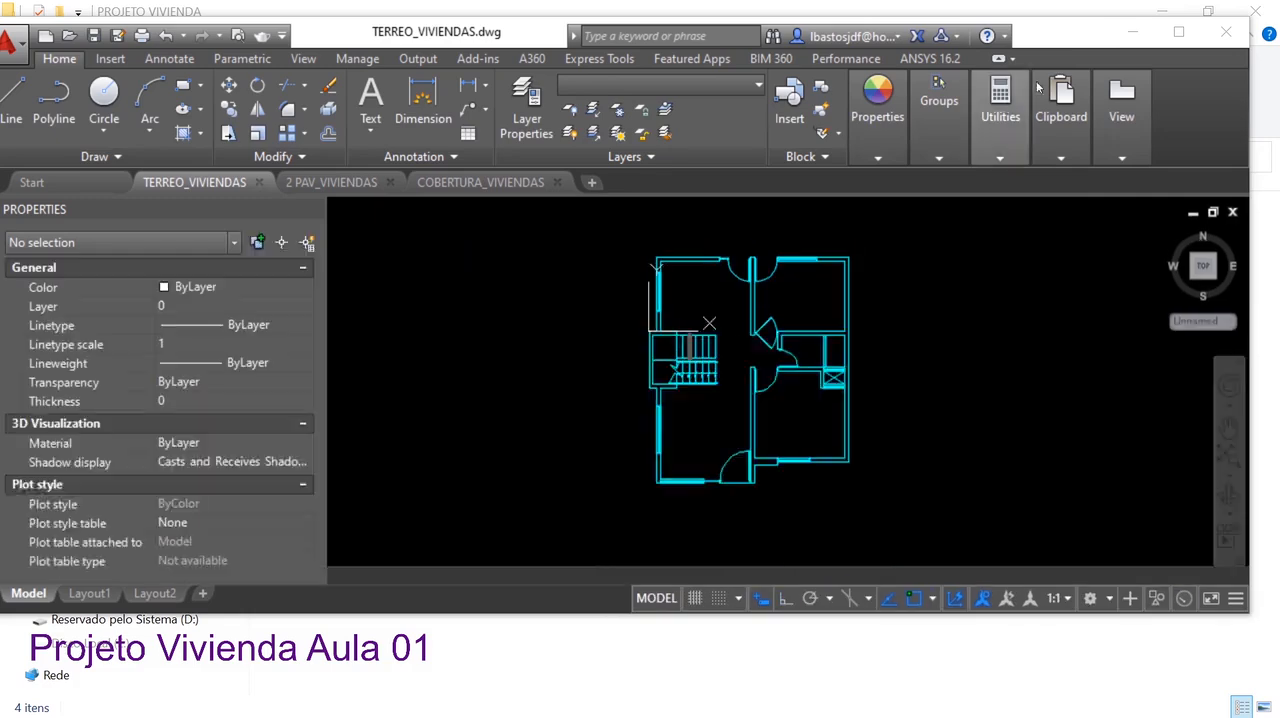
click(1133, 32)
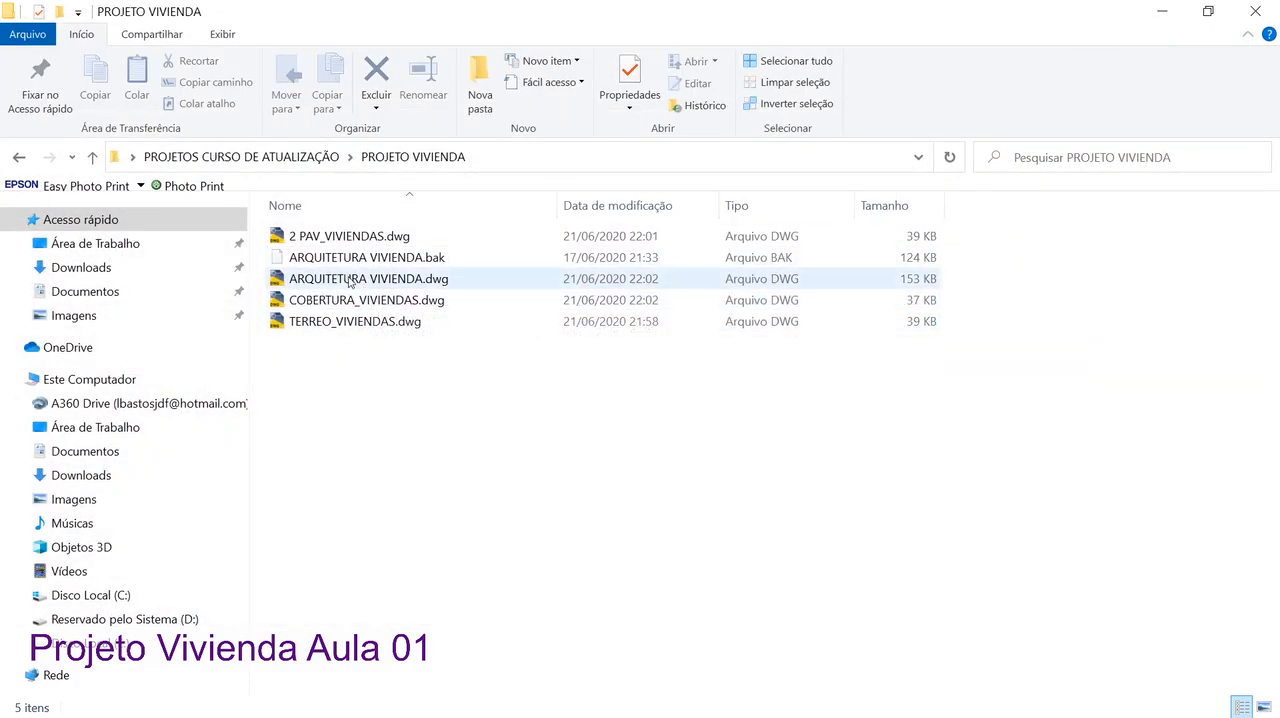
Rename ARQUITETURA VIVIENDA.dwg as 0_ARQUITETURA VIVIENDA.dwg and delete the backup file ARQUITETURA VIVIENDA.bak
click(350, 283)
right_click(350, 283)
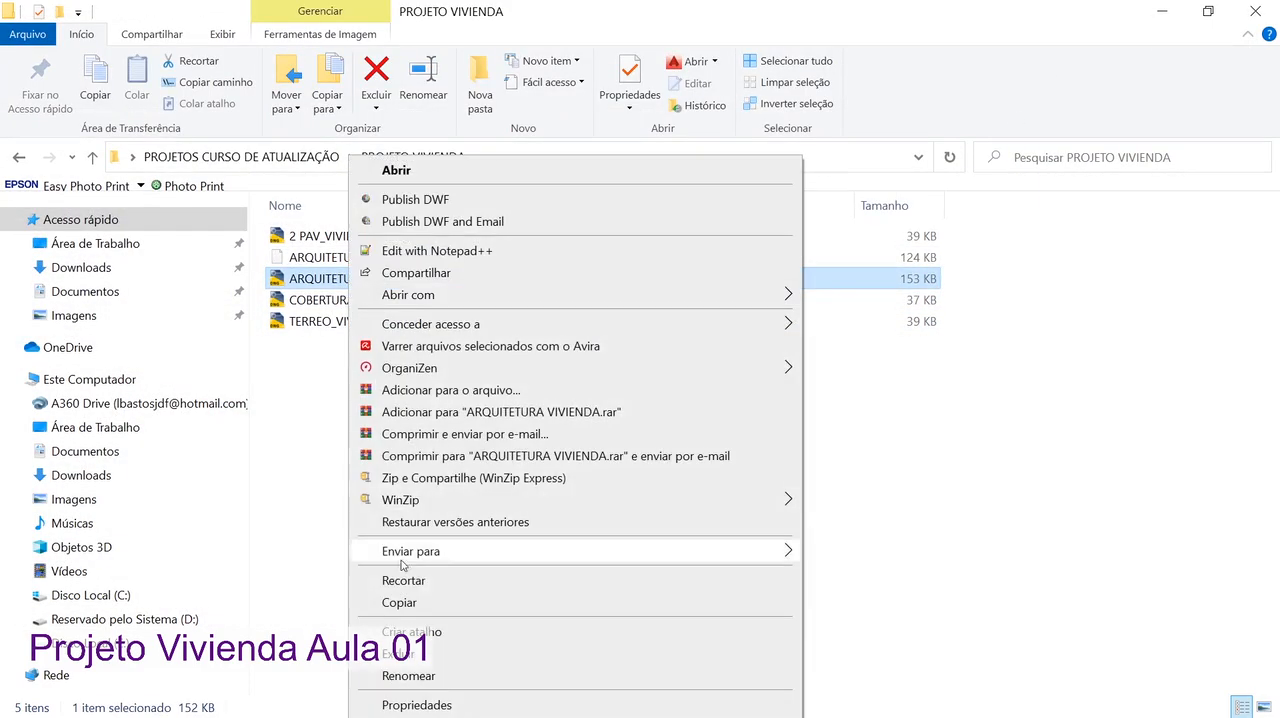
click(400, 678)
click(290, 279)
text(0_ARQUITETURA VIVIENDA.dwg)
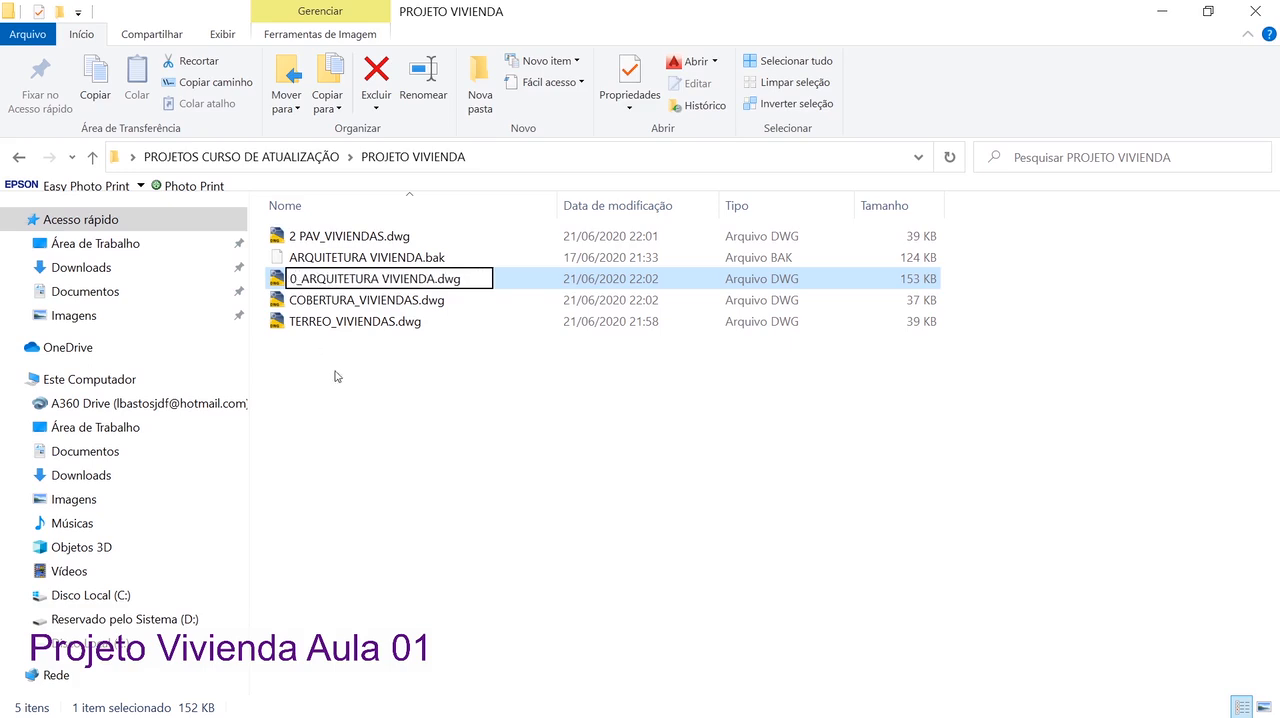
click(337, 376)
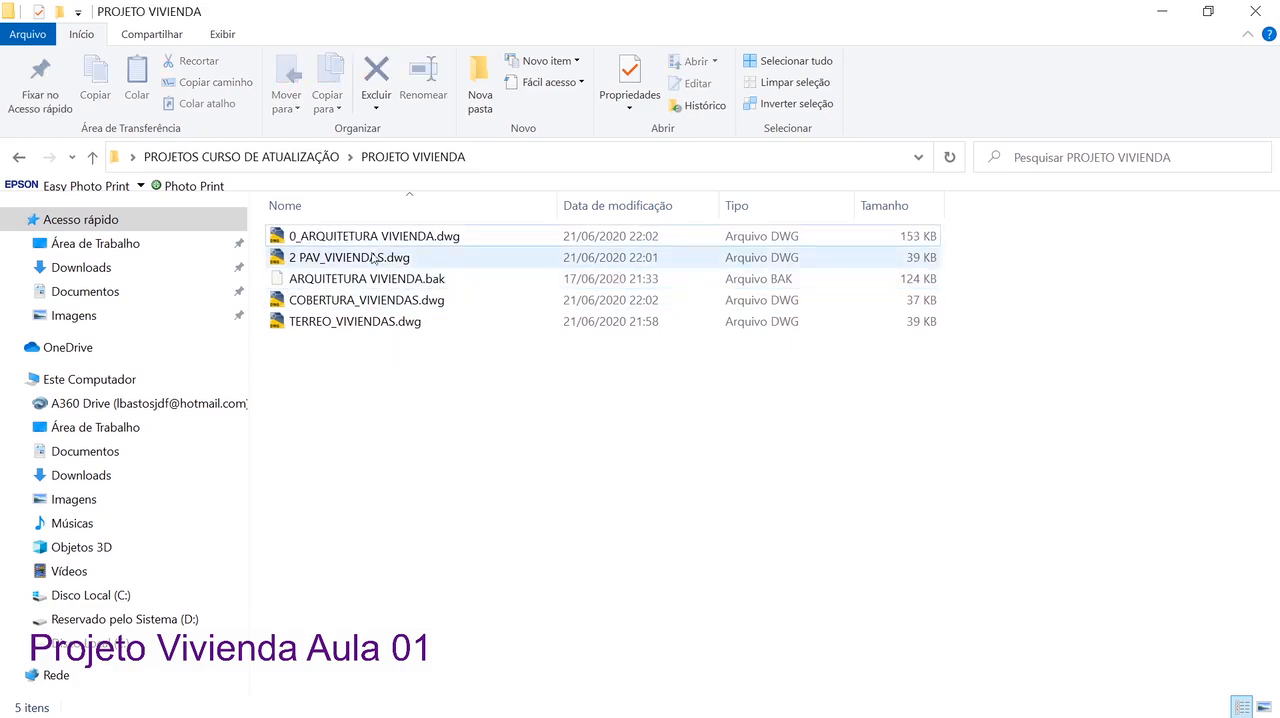
click(373, 284)
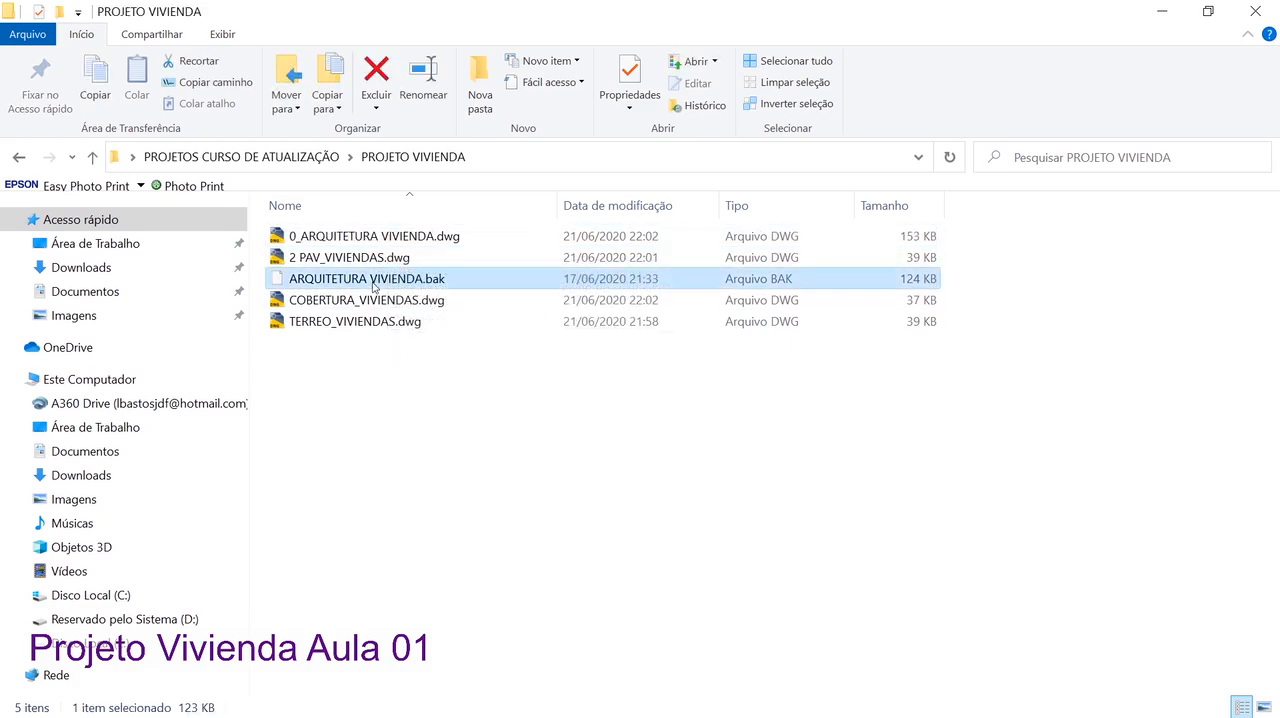
key(Delete)
Capture the file list area and annotate it in red, circling 0_ARQUITETURA VIVIENDA.dwg and pointing arrows at the three single-plan drawings
key(Print)
drag(200, 156, 692, 463)
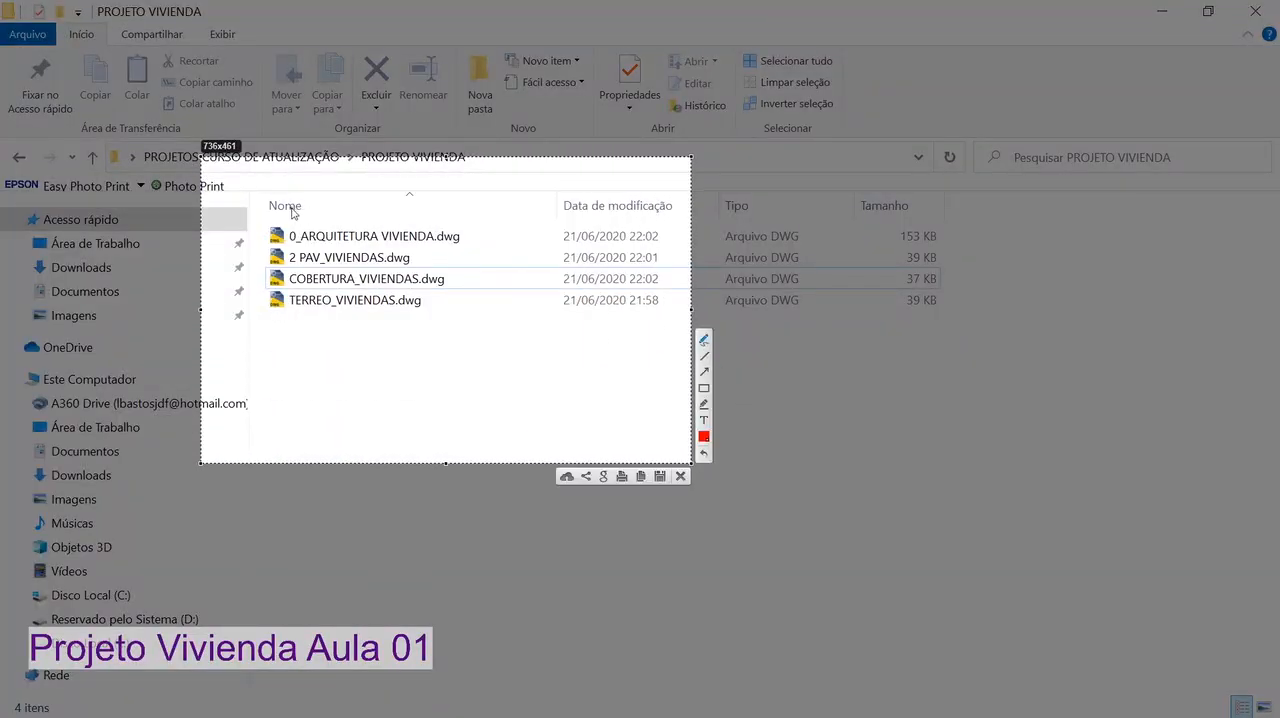
drag(265, 220, 264, 218)
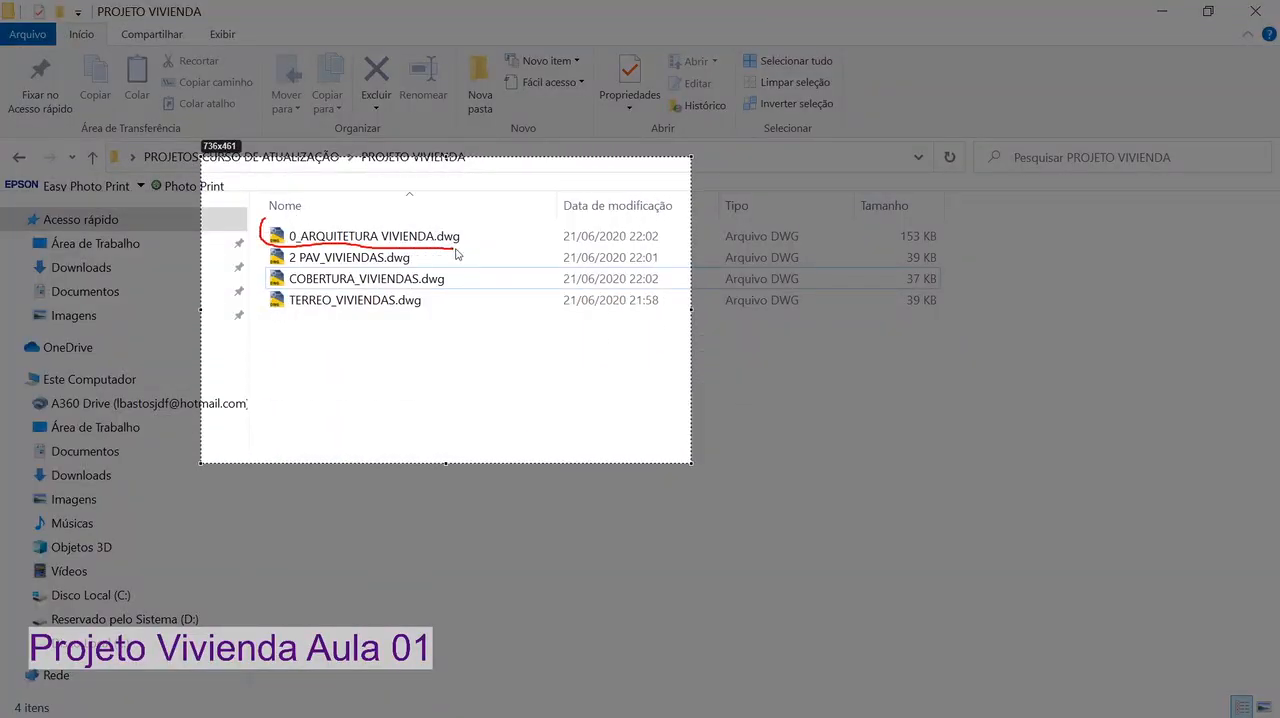
drag(268, 222, 268, 223)
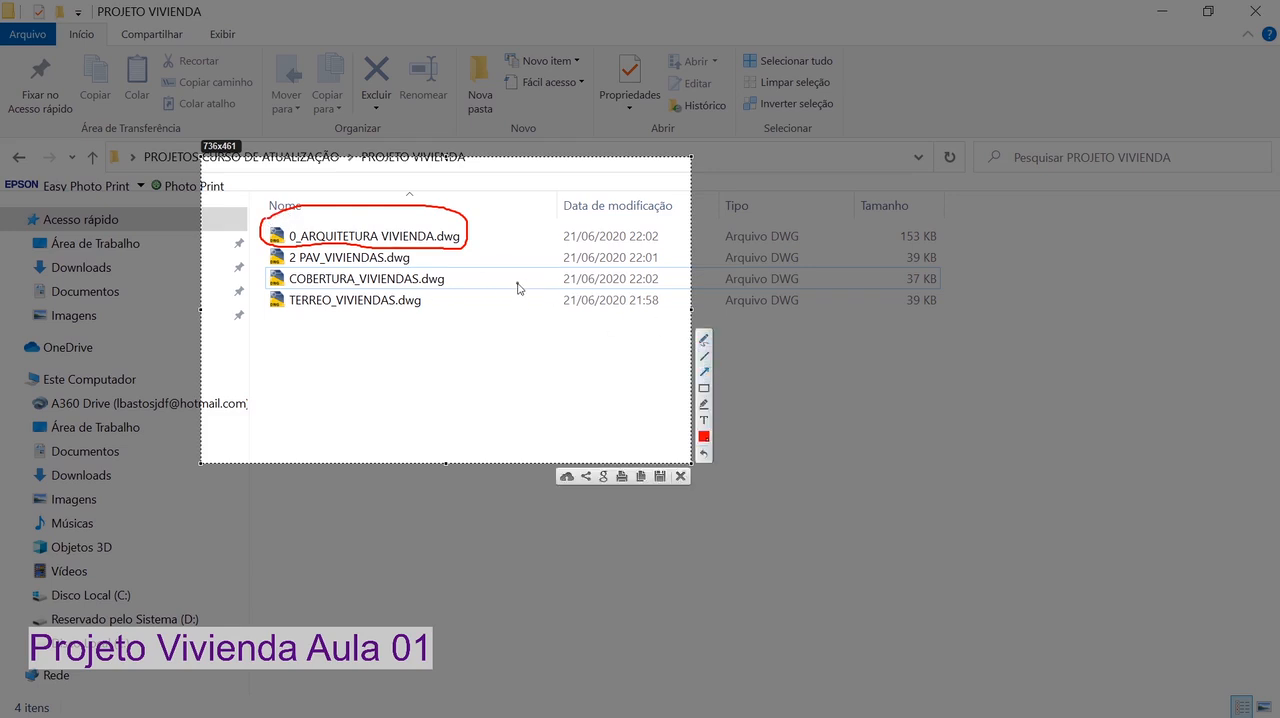
drag(518, 285, 432, 262)
mouse_move(492, 310)
mouse_down()
mouse_move(454, 285)
mouse_move(437, 313)
mouse_move(428, 302)
mouse_up()
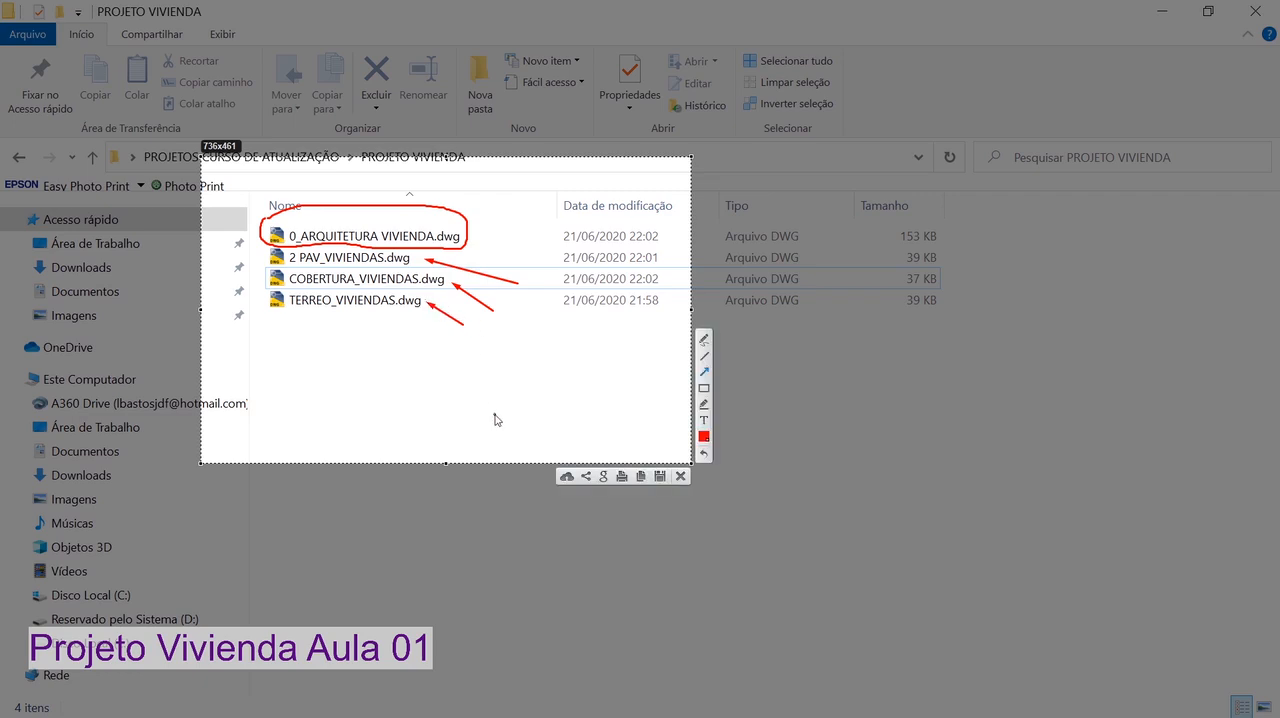